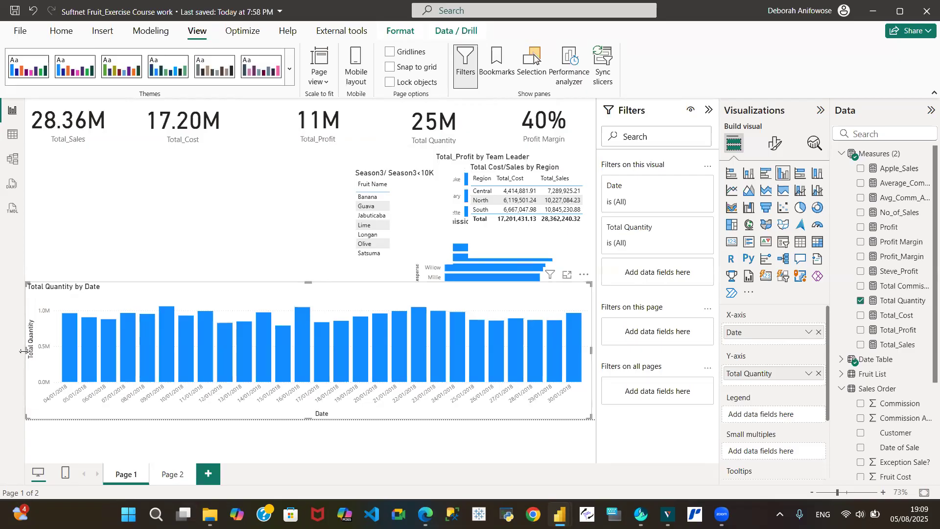
- Drag the Total Quantity by Date chart's left edge rightward to narrow it, then deselect it
drag(23, 351, 161, 351)
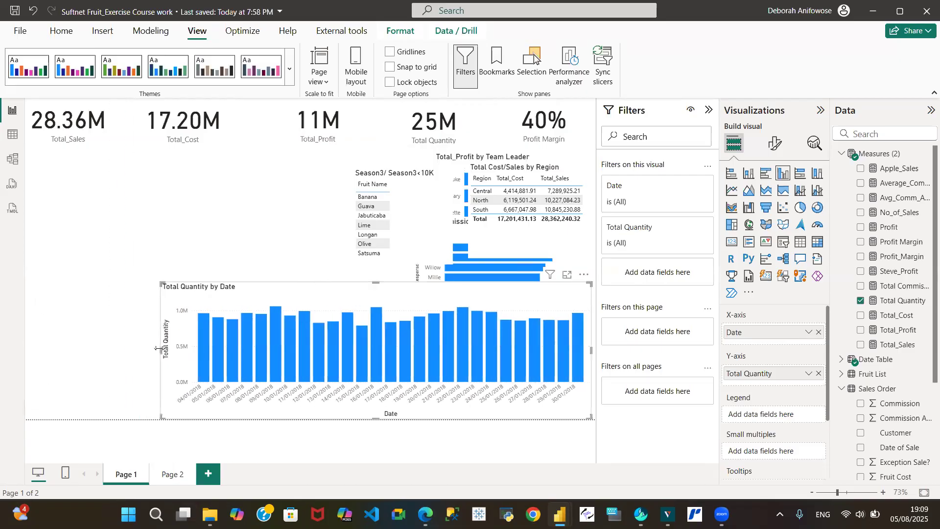
click(117, 220)
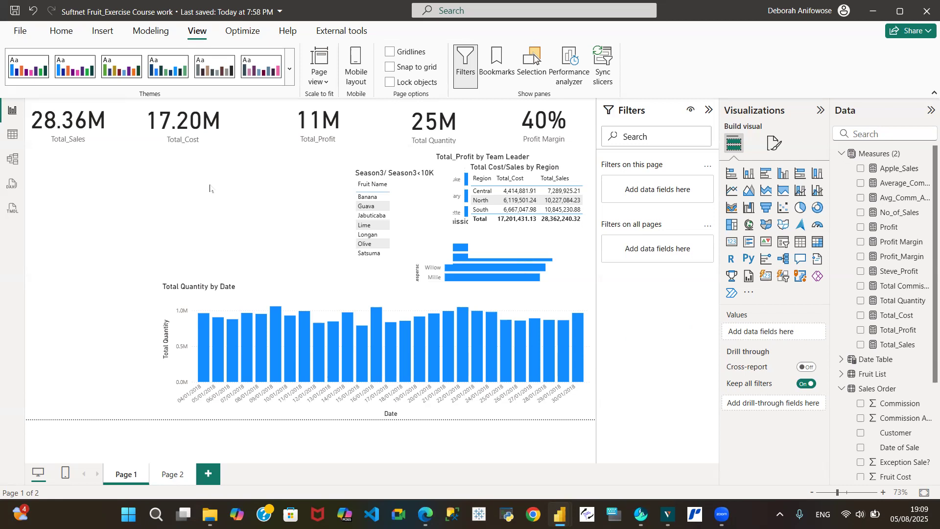
- Give the page canvas background the custom hex colour D1E9FC
click(773, 147)
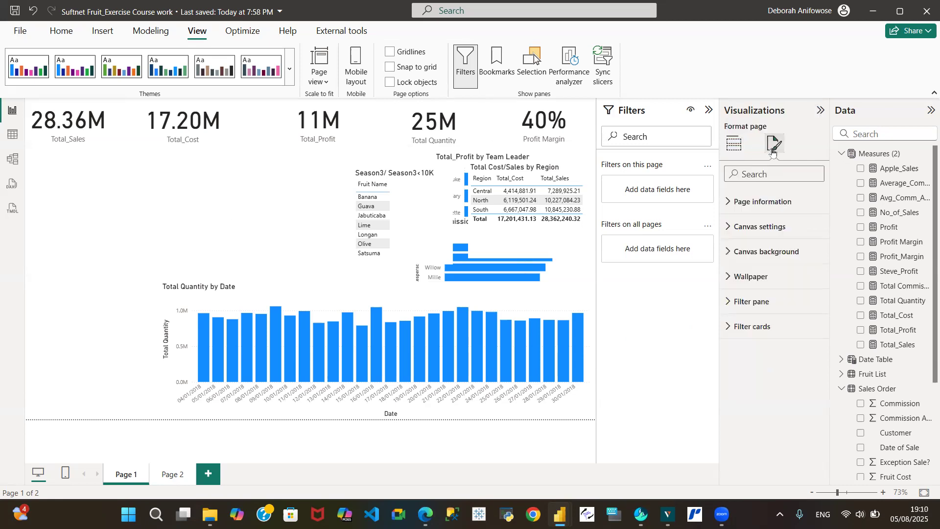
click(732, 248)
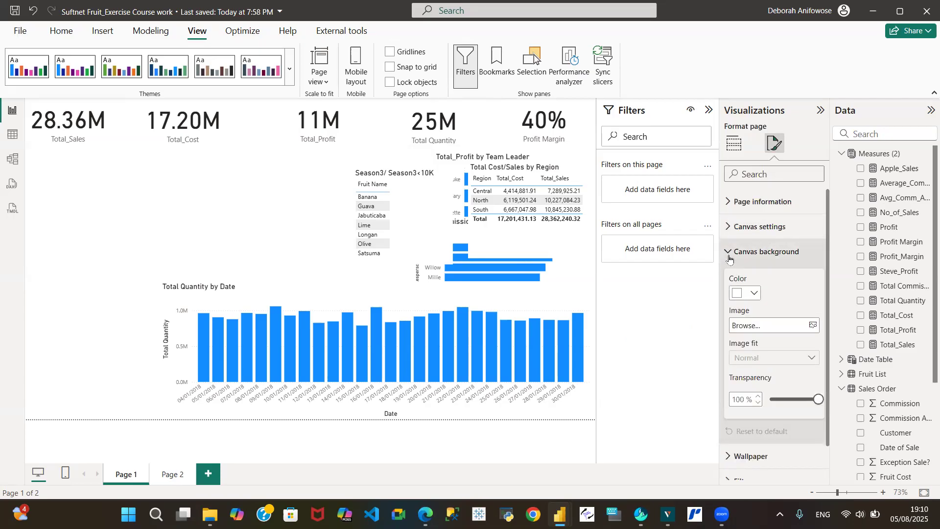
click(223, 190)
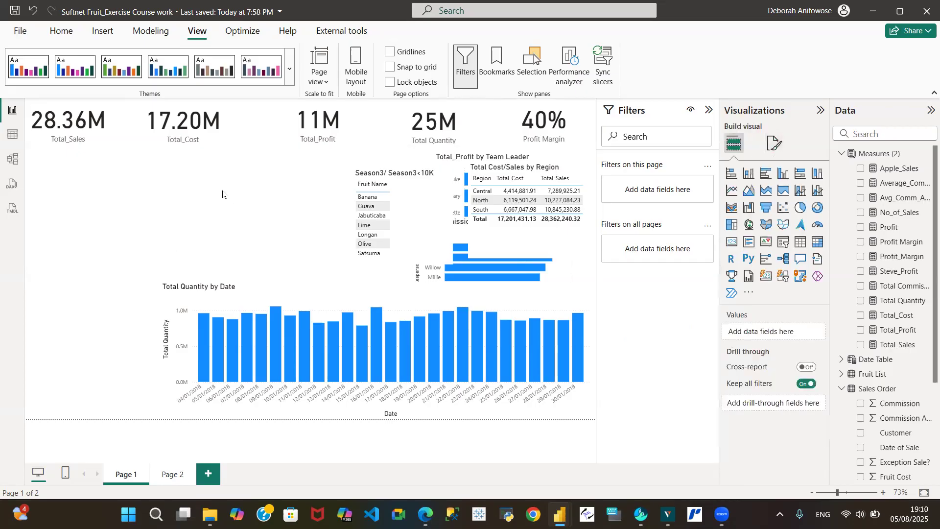
click(773, 143)
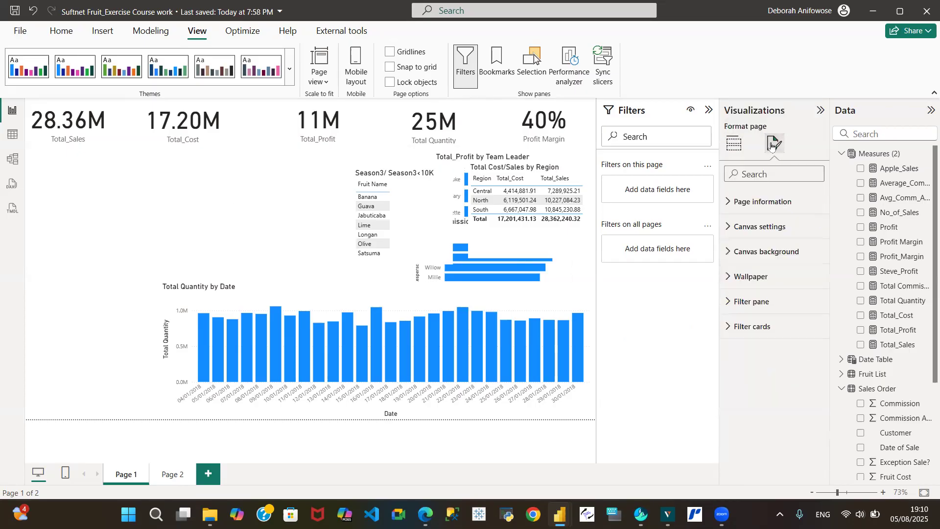
click(730, 260)
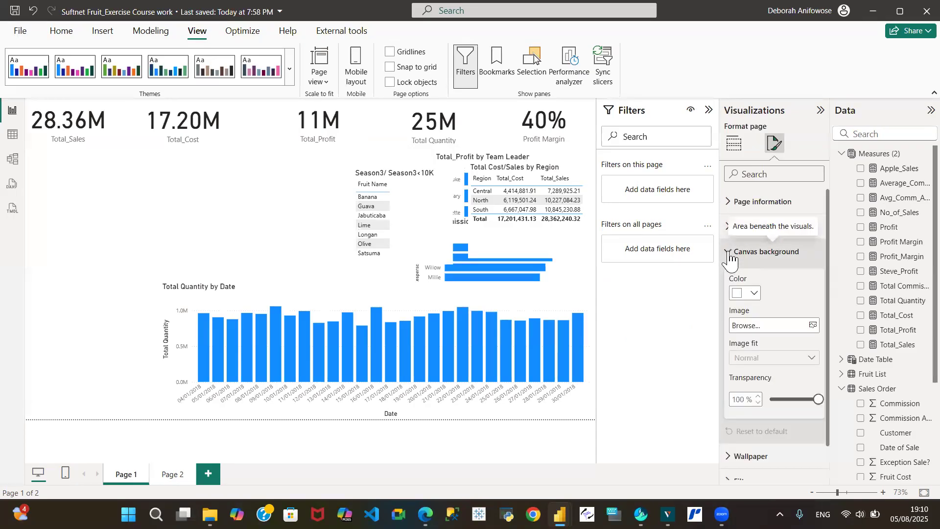
click(754, 293)
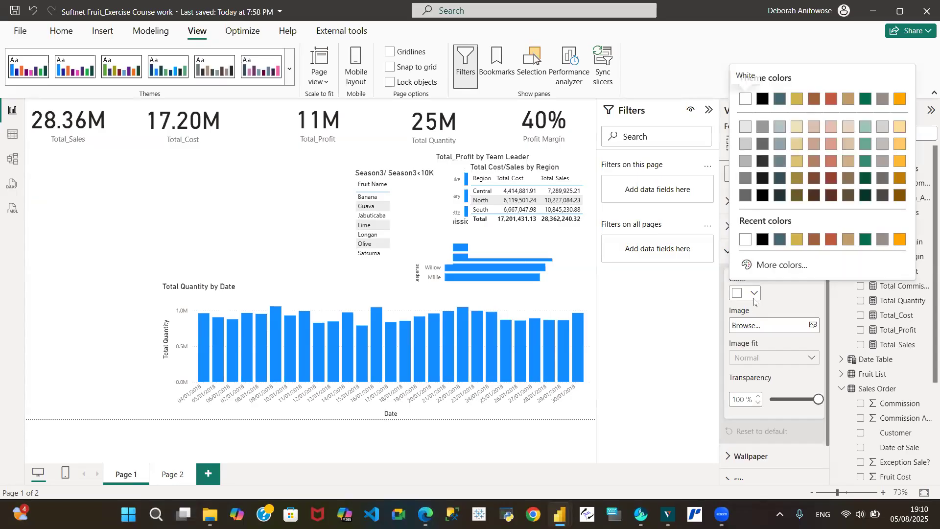
click(772, 268)
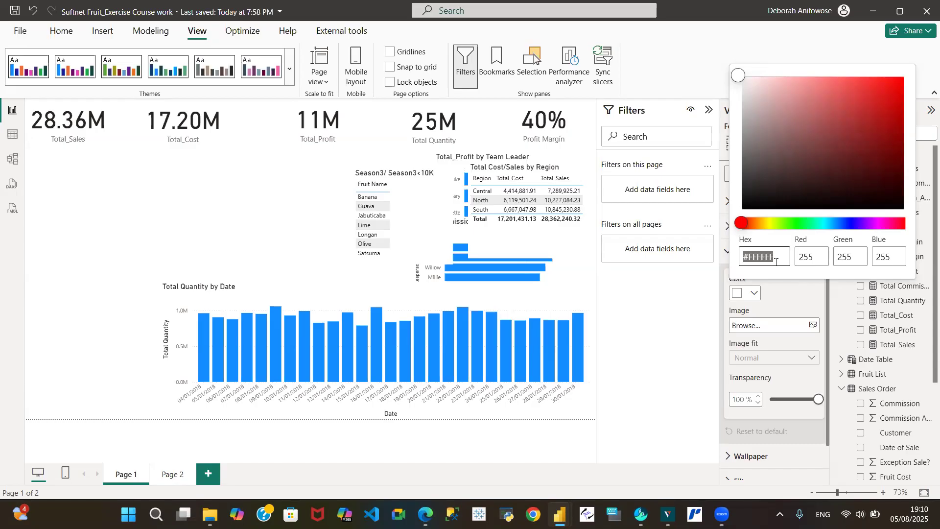
text(~)
key(BackSpace)
key(BackSpace)
key(BackSpace)
key(BackSpace)
key(BackSpace)
key(BackSpace)
key(BackSpace)
text(D1E)
text(9FC)
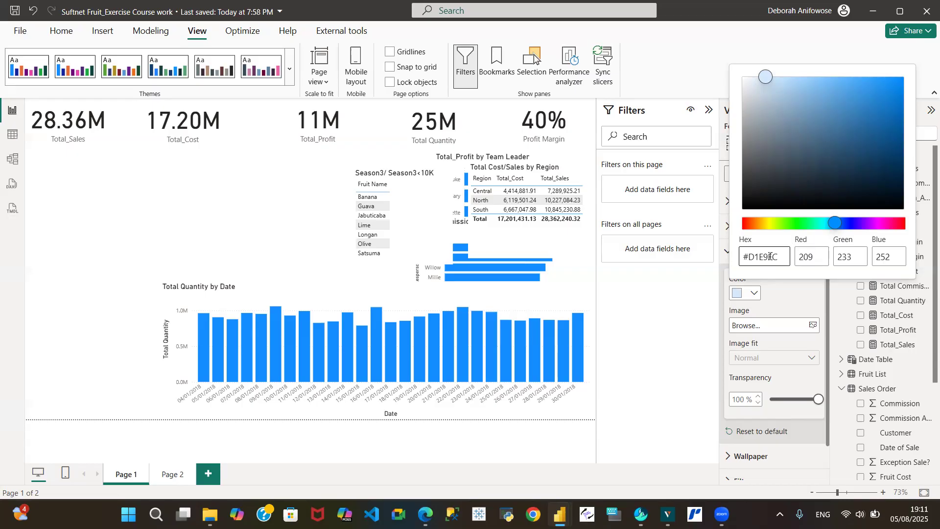
click(234, 226)
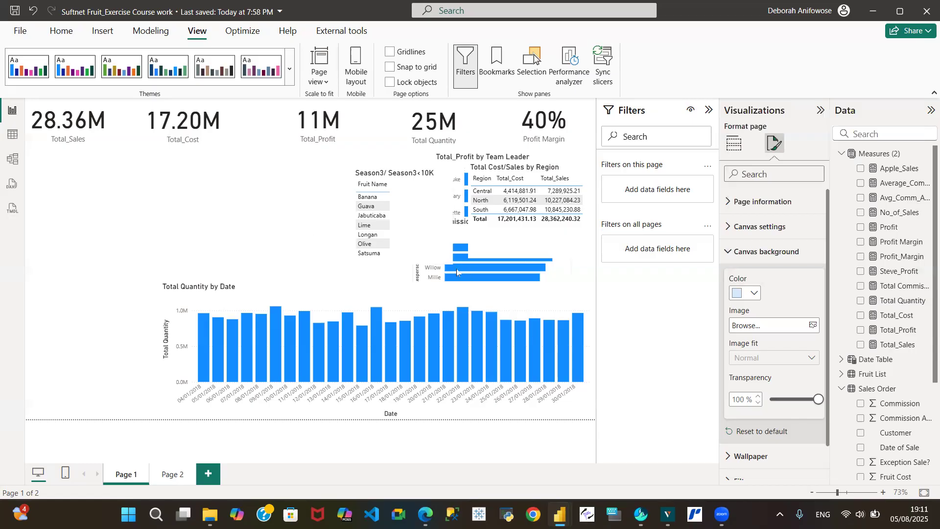
- Set the page wallpaper to the recent light blue colour, then select the Total_Sales card
click(241, 202)
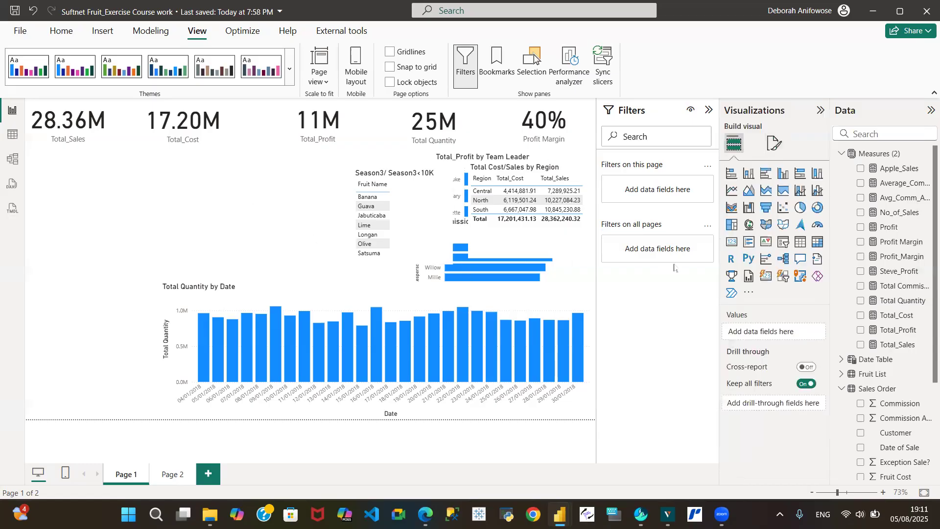
click(774, 142)
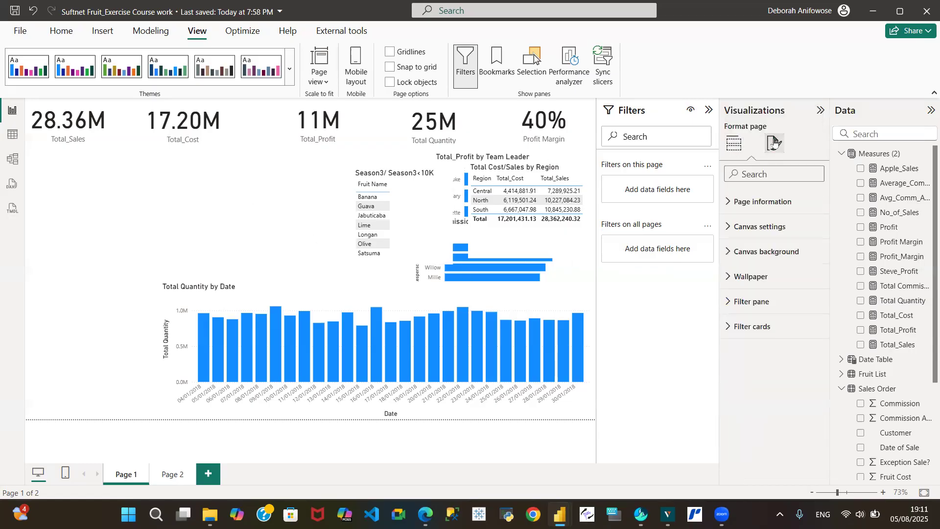
click(728, 277)
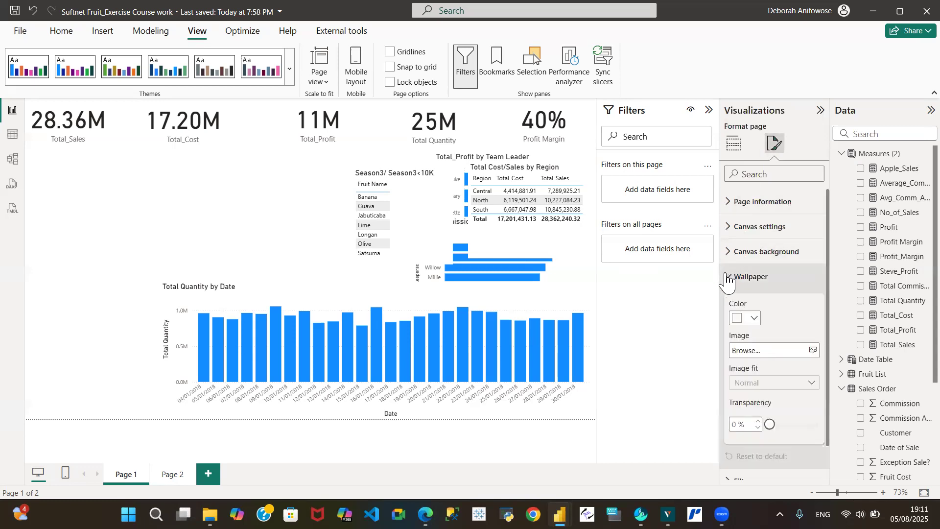
click(754, 317)
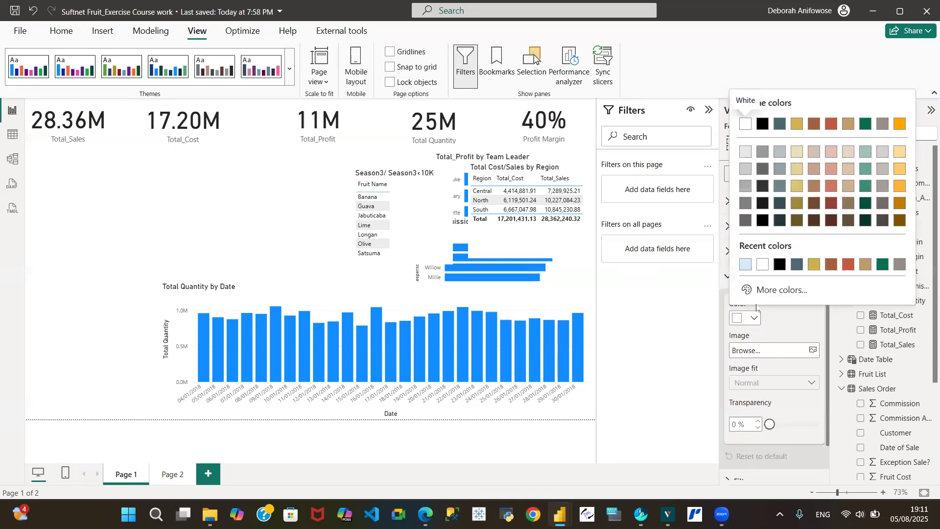
click(745, 265)
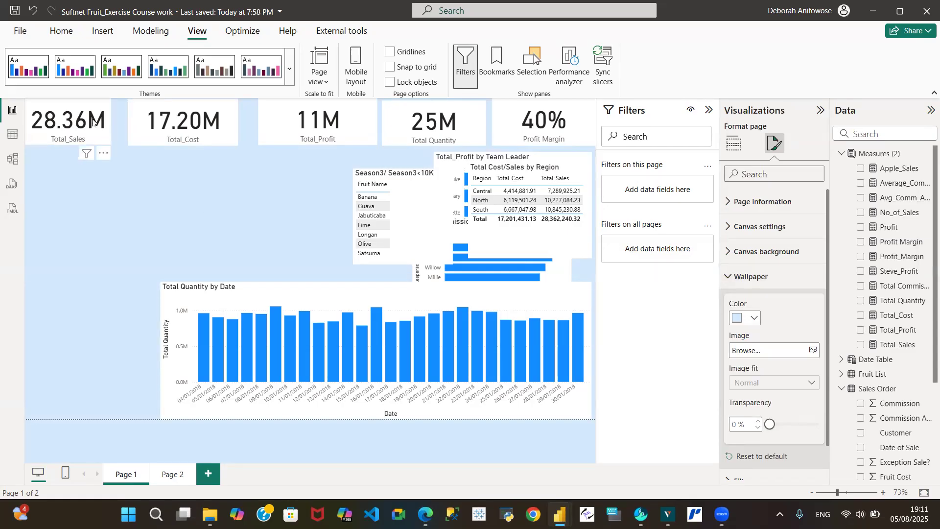
click(63, 110)
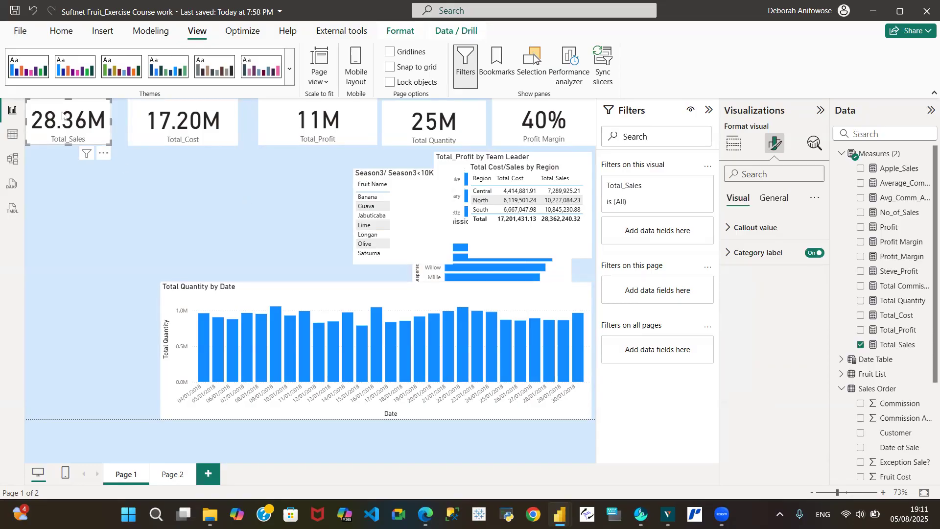
- Move the Total_Sales card slightly lower than the other top-row cards and deselect it
drag(63, 116, 57, 131)
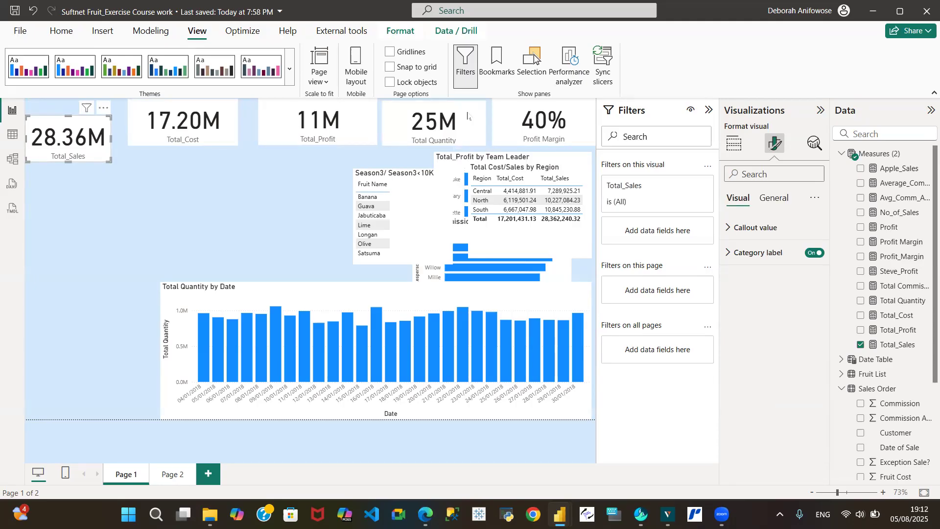
click(200, 200)
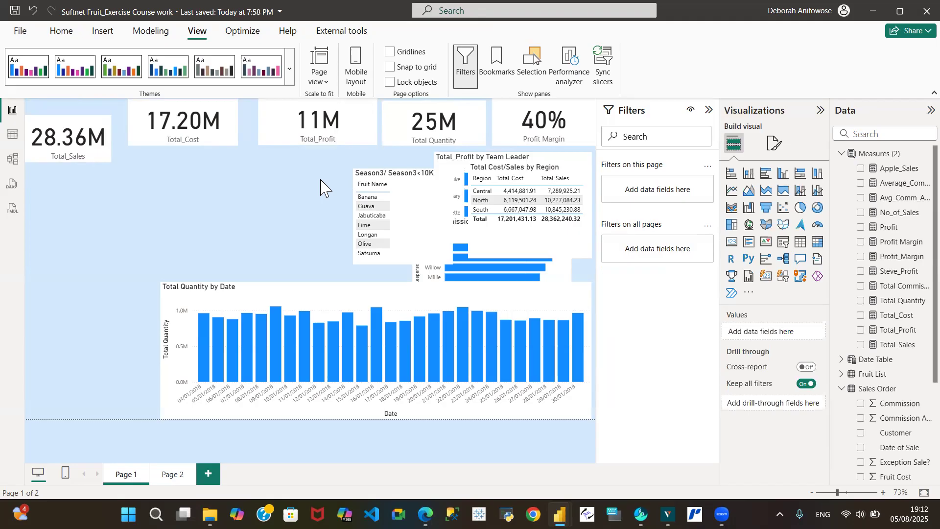
- Review the page's Wallpaper settings, then select the Total_Sales card for formatting
click(774, 145)
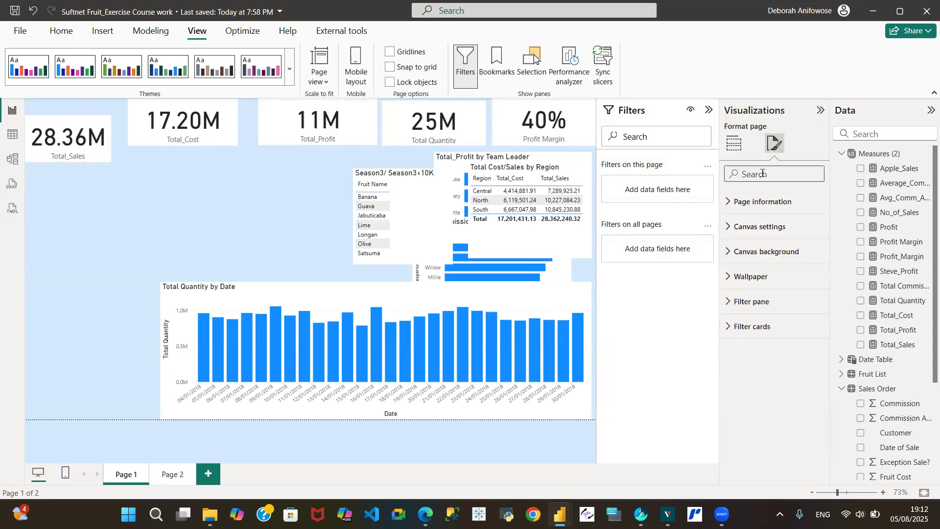
click(82, 130)
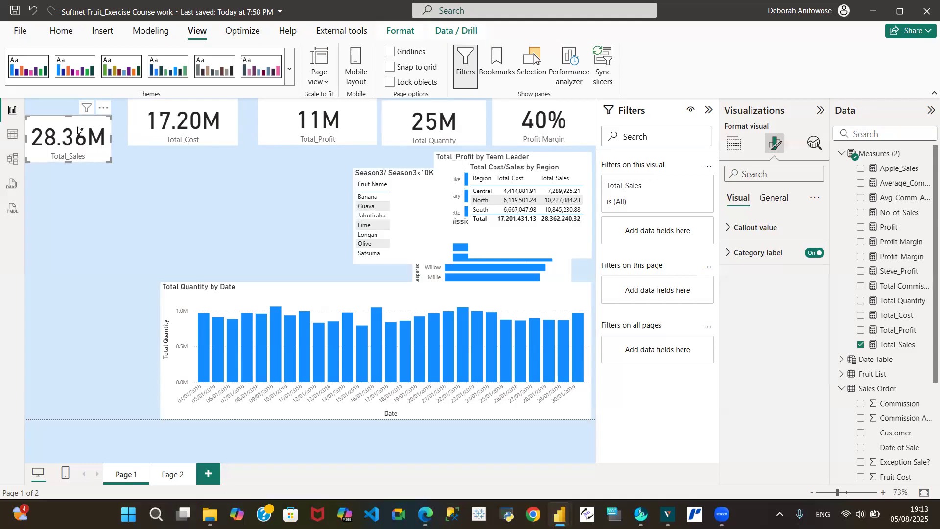
click(207, 195)
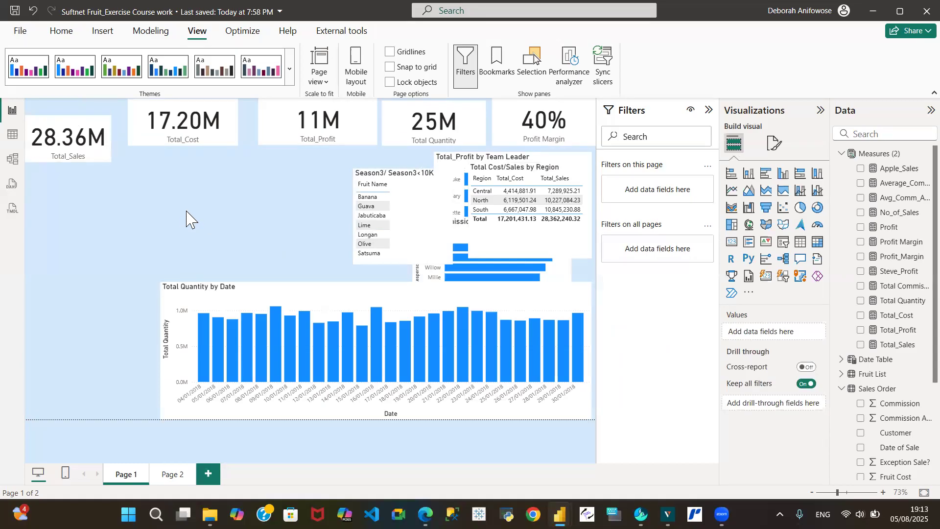
click(772, 145)
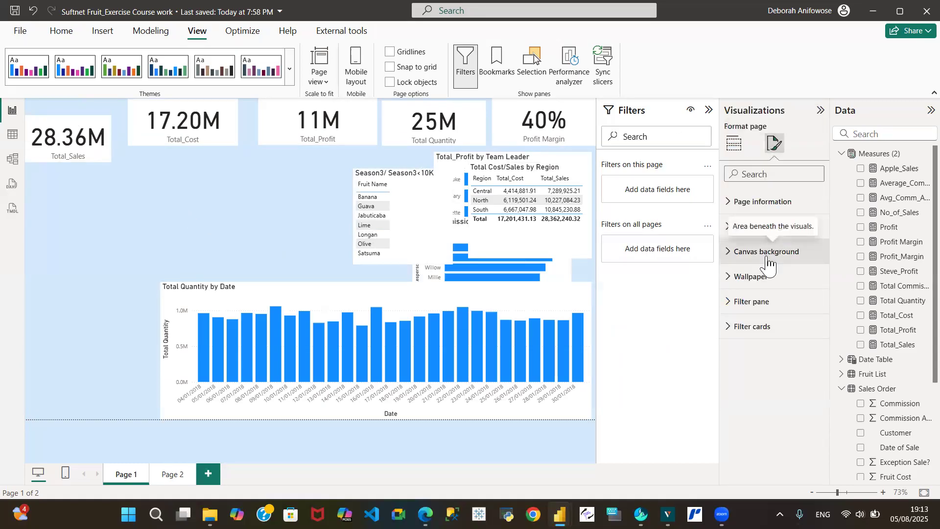
click(729, 278)
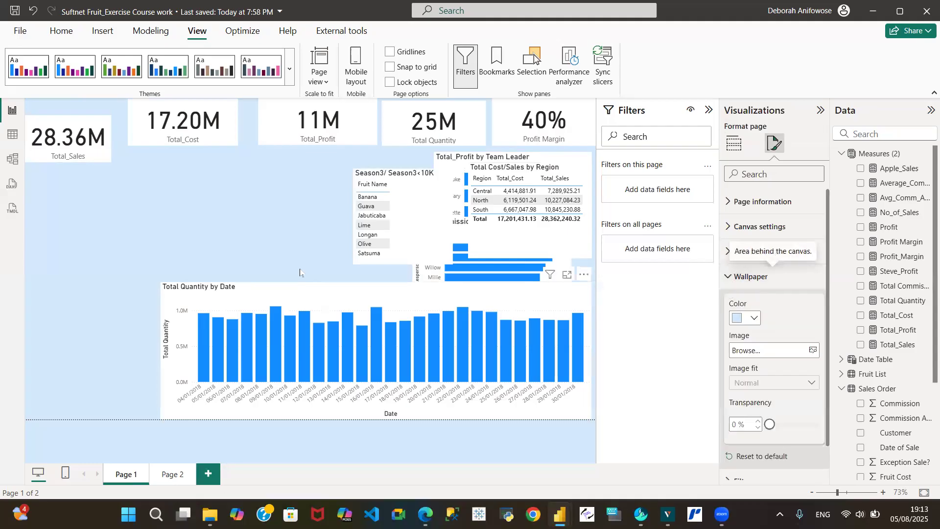
click(70, 128)
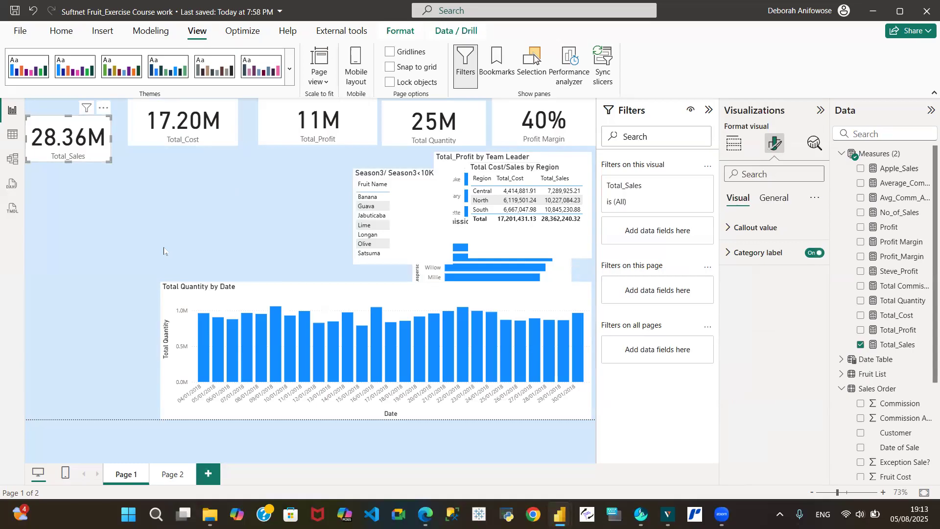
- Style the Total_Sales callout value in Arial, size 20, bold
click(729, 229)
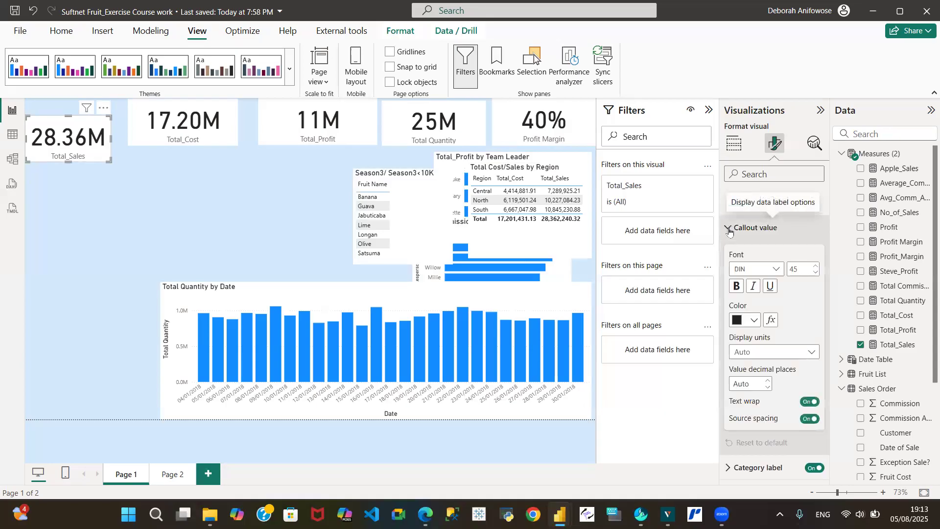
click(780, 273)
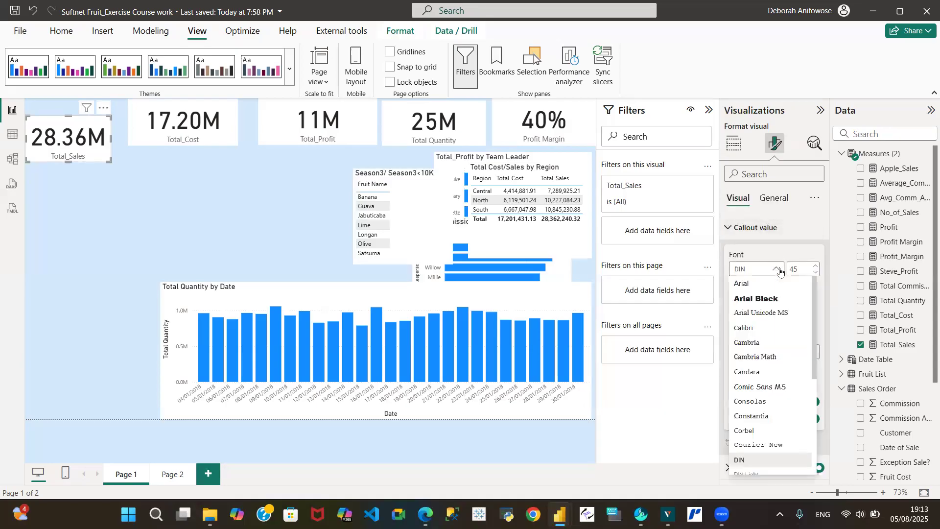
click(763, 285)
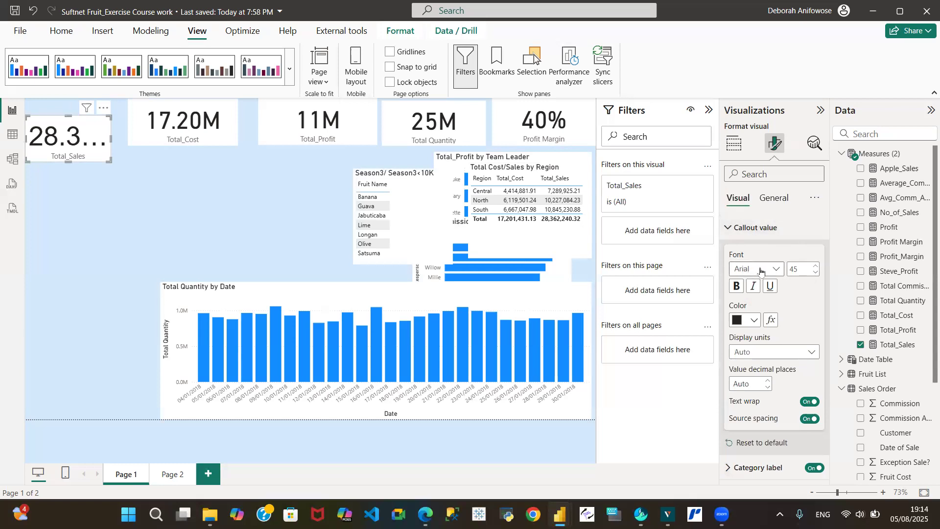
double_click(801, 271)
text(20)
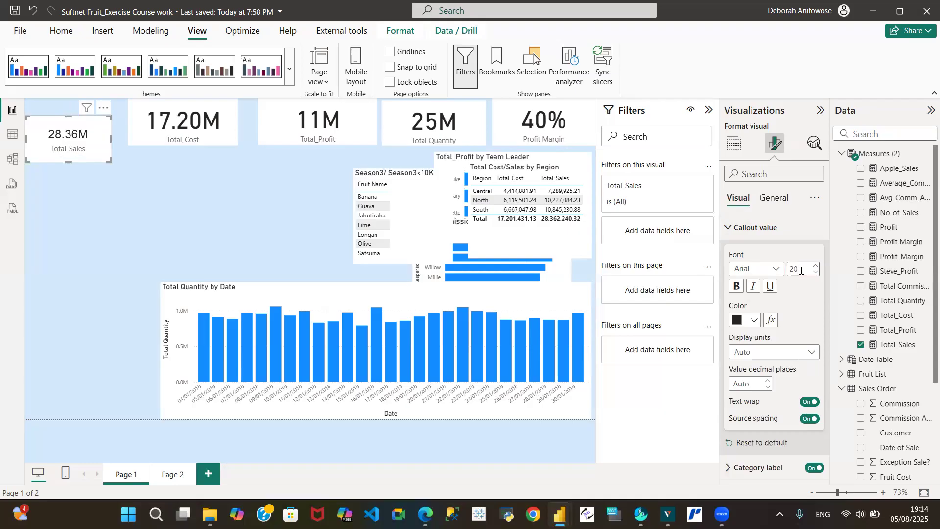
click(737, 286)
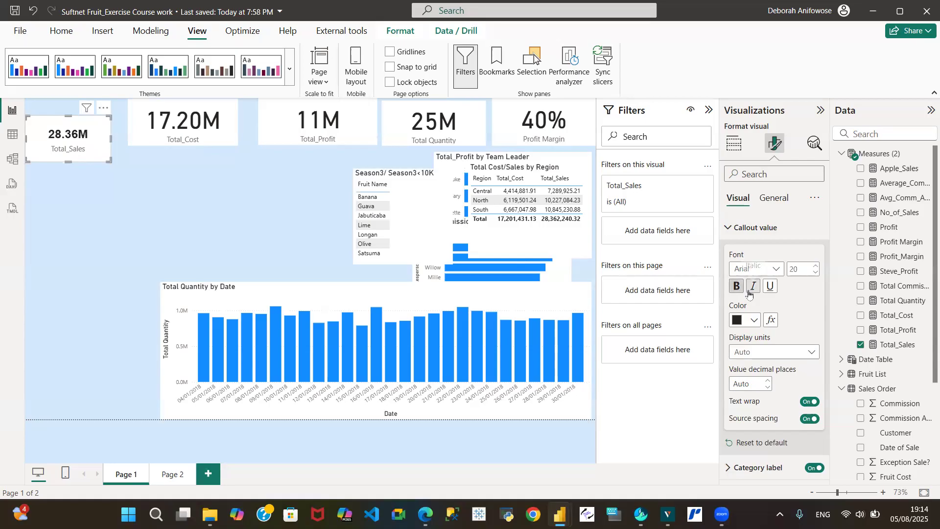
click(814, 354)
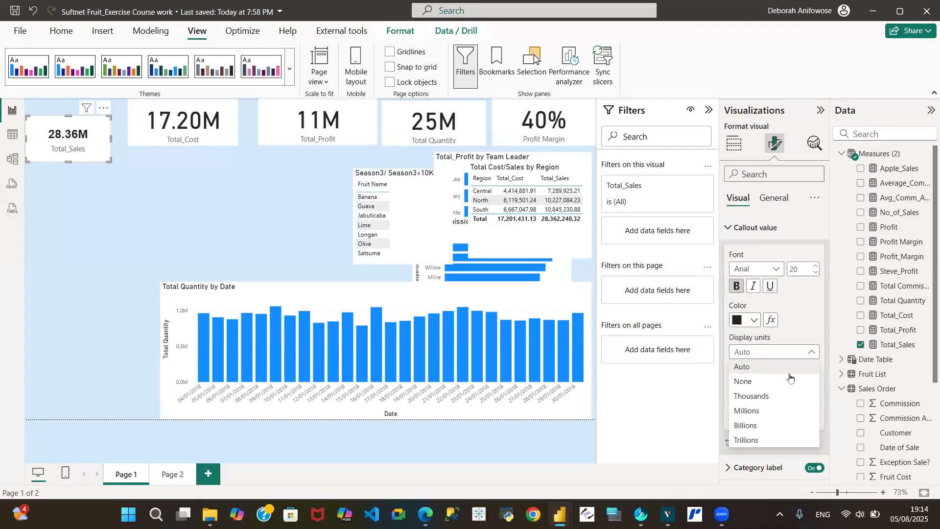
- Try the thousands, millions and billions display units, settling on None for the Total_Sales value
click(747, 387)
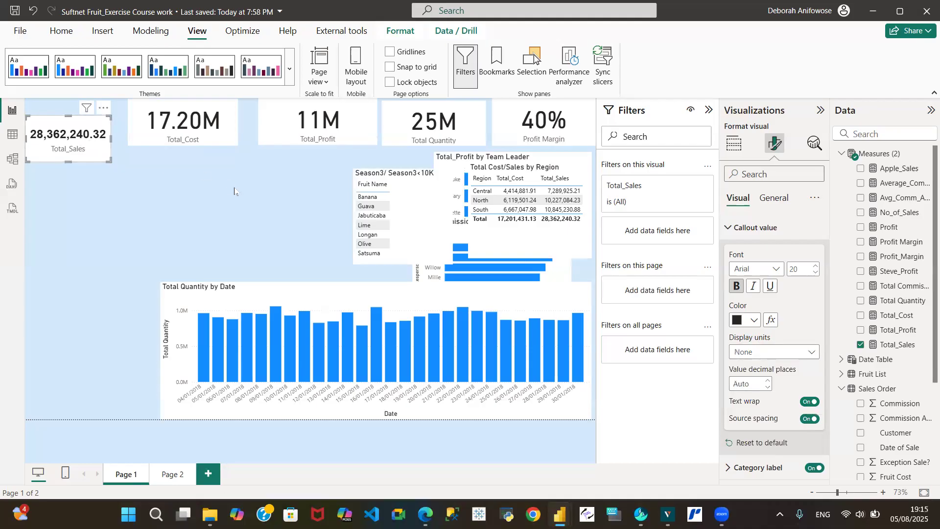
click(811, 351)
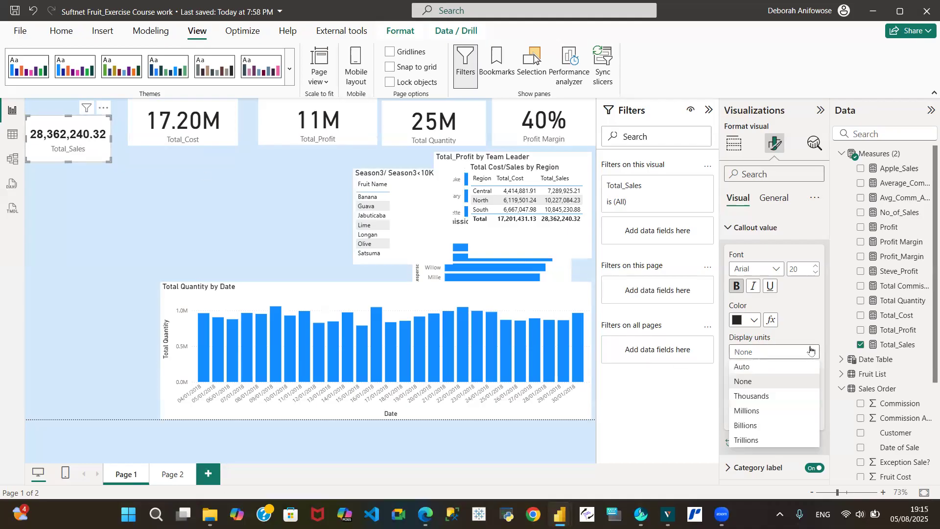
click(764, 396)
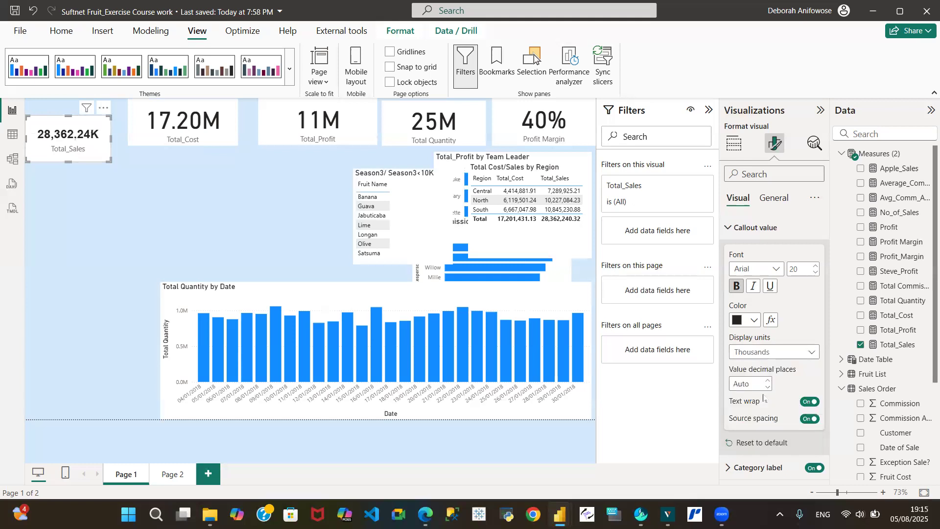
click(814, 353)
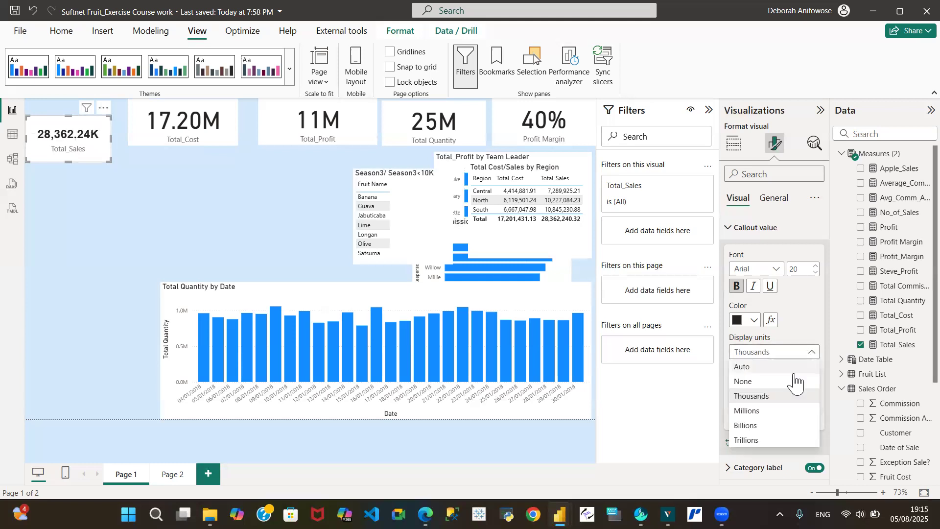
click(756, 417)
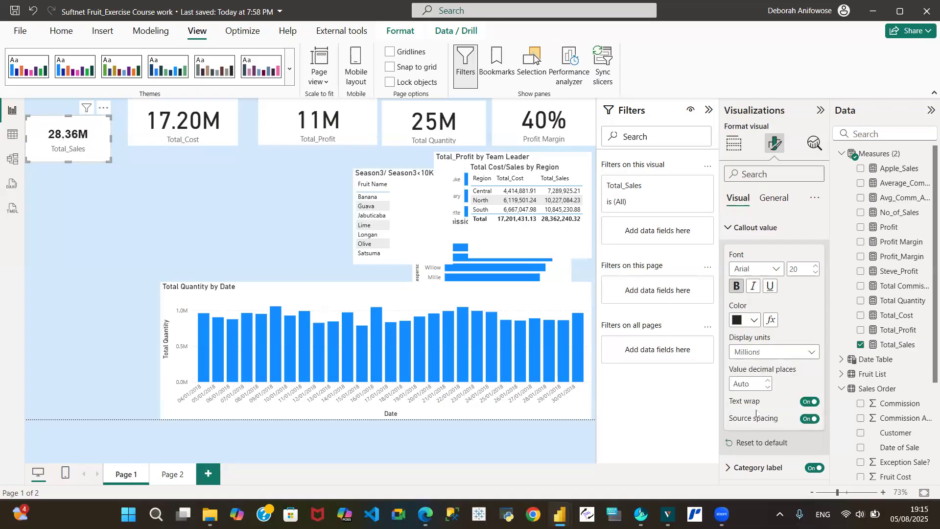
click(815, 353)
click(754, 430)
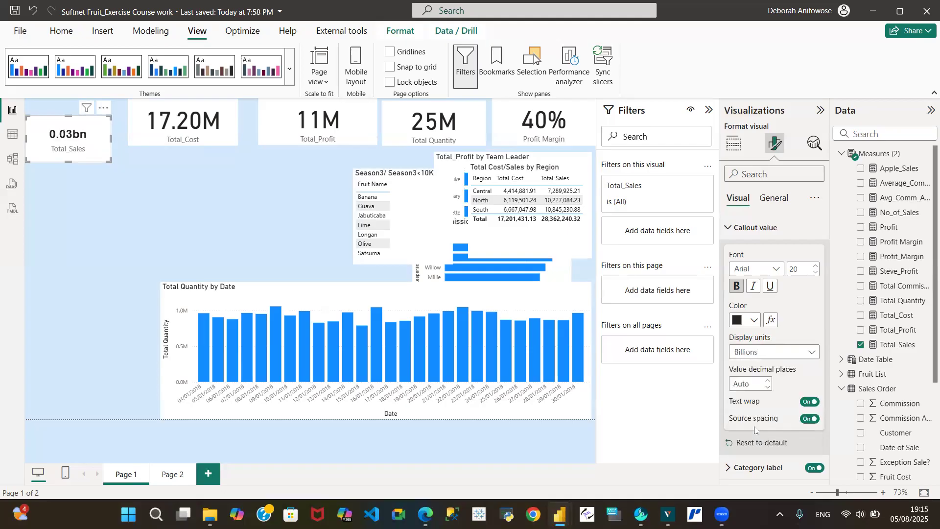
click(814, 359)
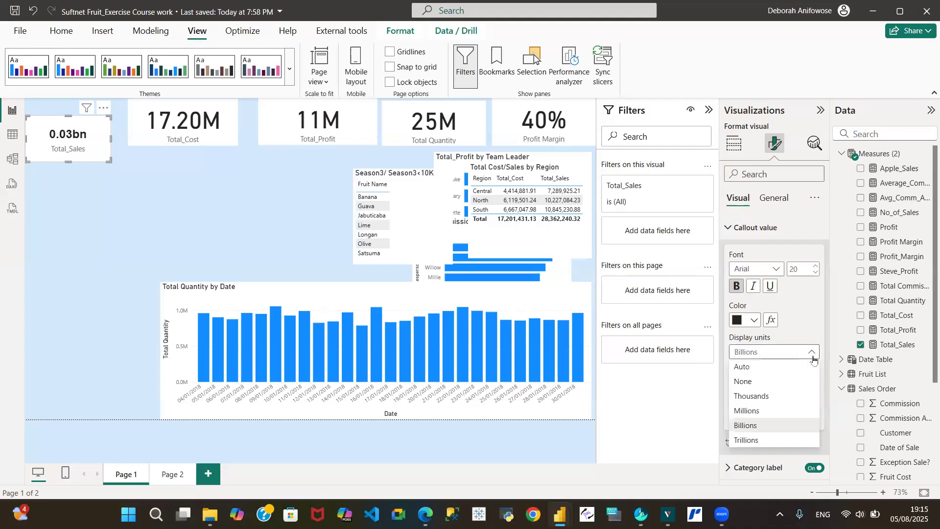
click(751, 381)
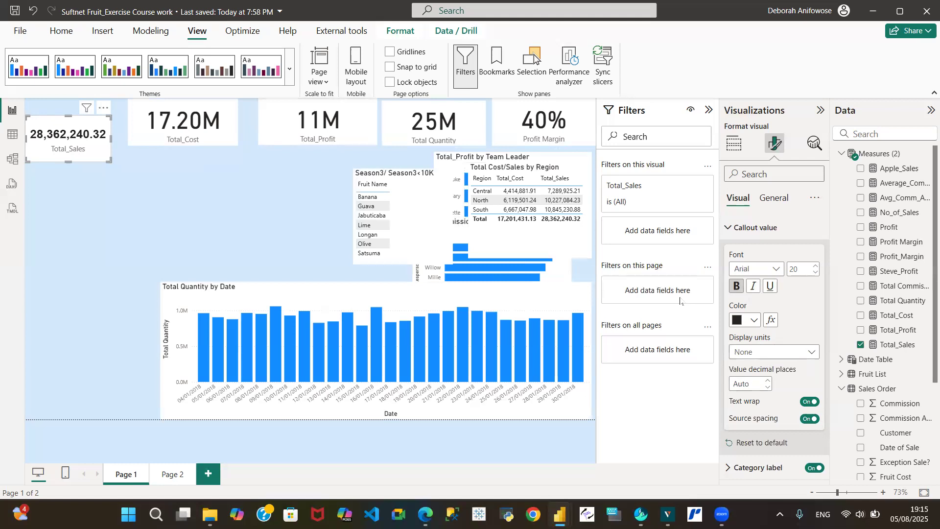
- Set the value decimal places to 0 and collapse the Callout value section
click(743, 386)
text(0)
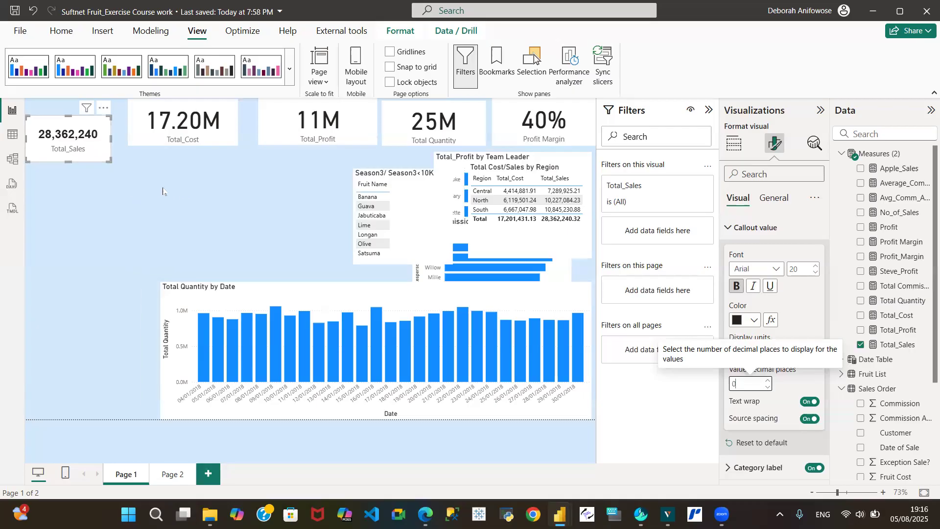
click(730, 228)
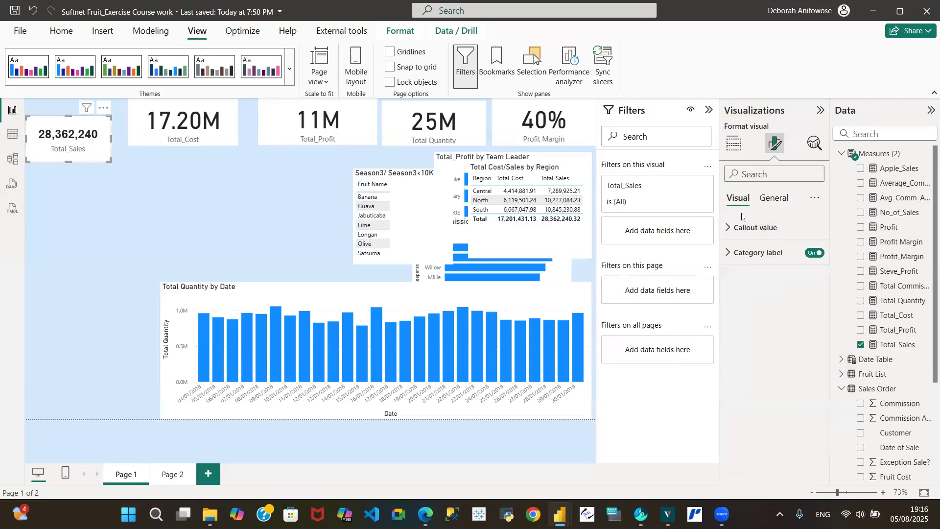
- Show the Total_Sales card's General properties, with Size at height 105 and width 193
click(781, 202)
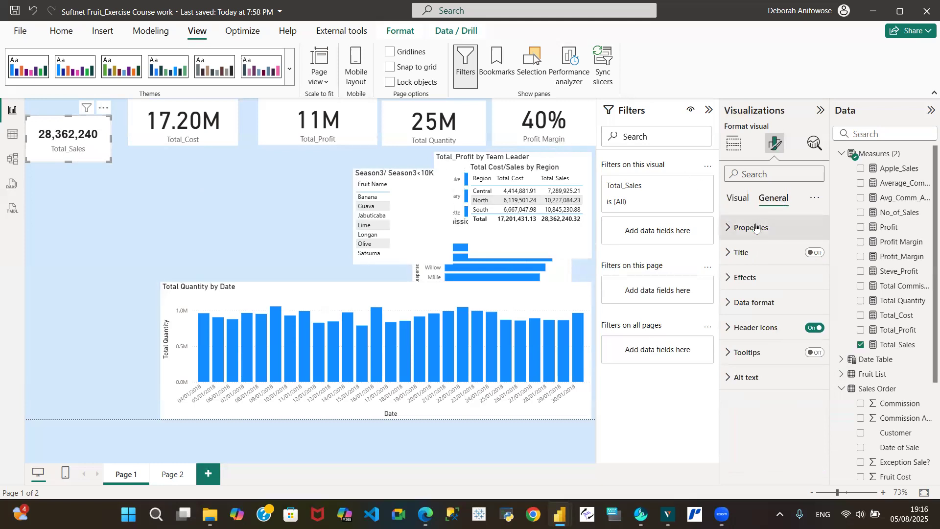
click(730, 230)
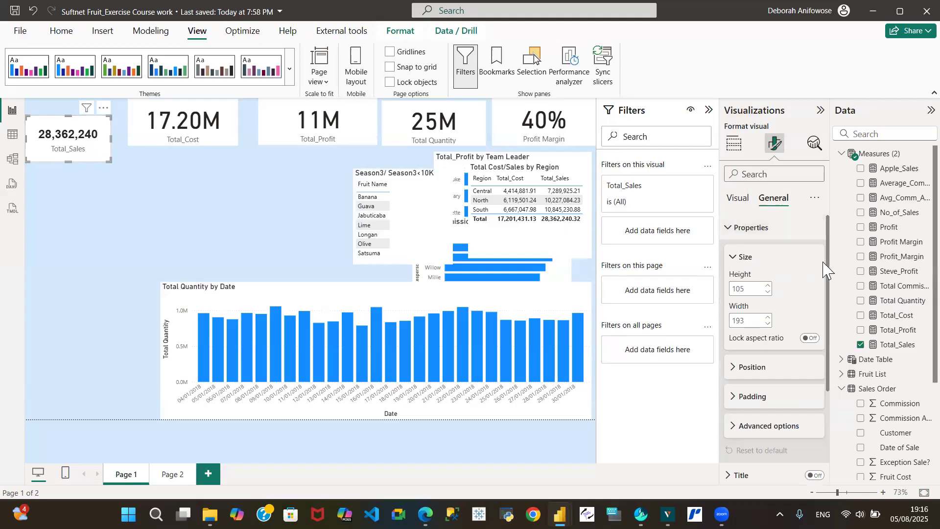
drag(828, 267, 829, 355)
scroll(769, 259, up, 3)
click(731, 228)
click(731, 228)
scroll(827, 293, down, 3)
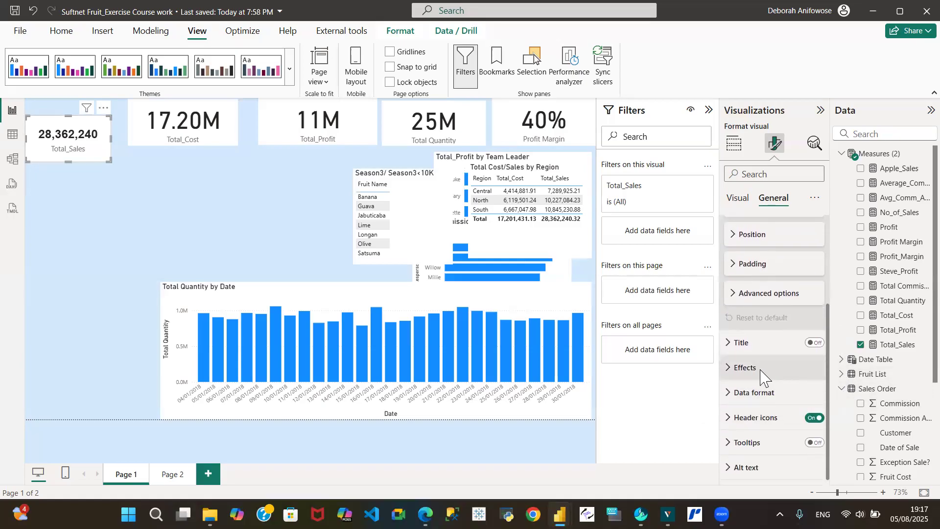
- Give Total_Sales a blue background at about 50% transparency, and move Total_Cost beneath it
click(732, 370)
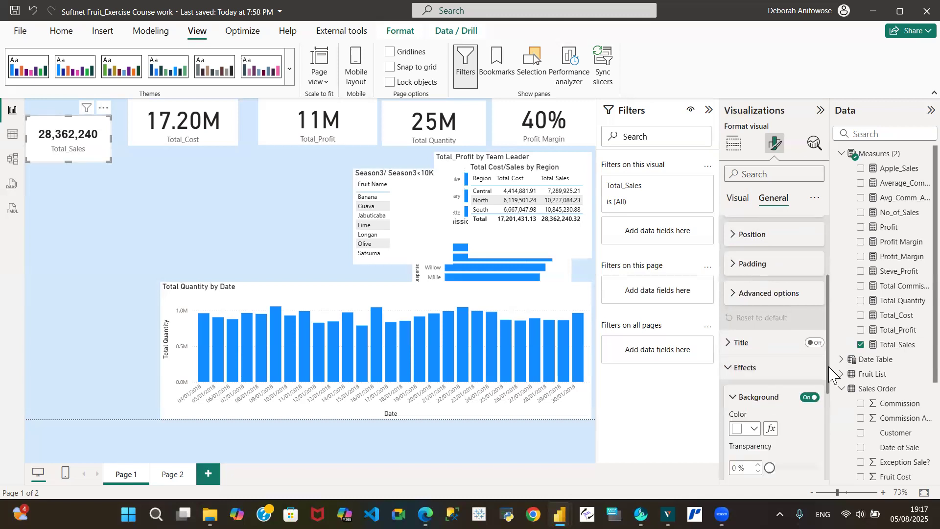
drag(829, 377, 836, 421)
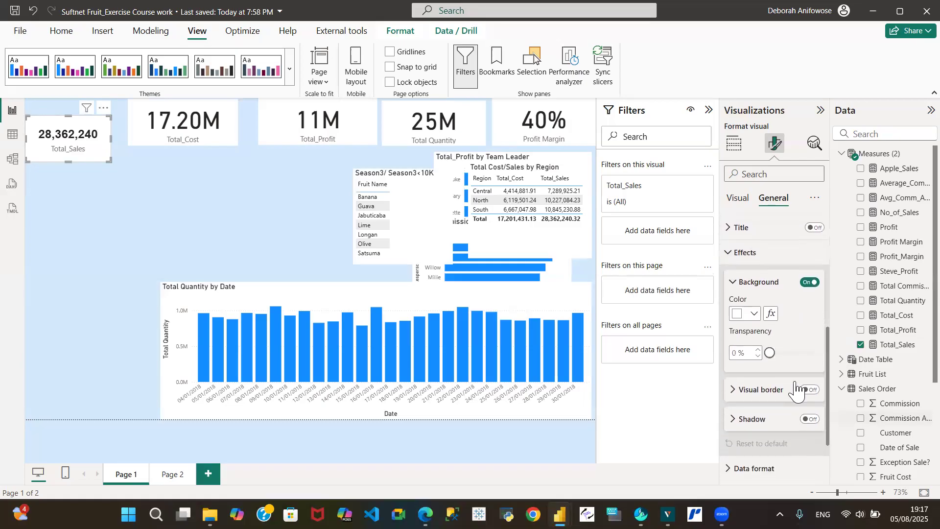
click(754, 314)
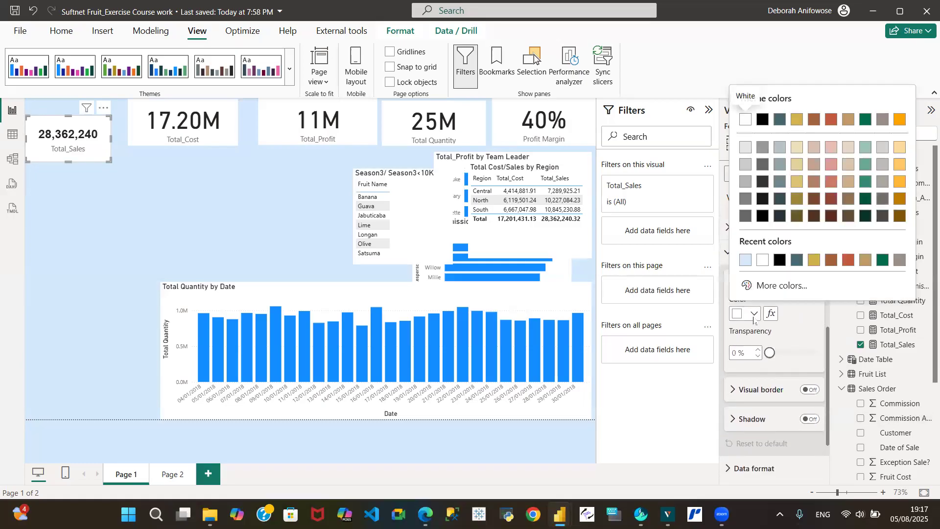
click(798, 261)
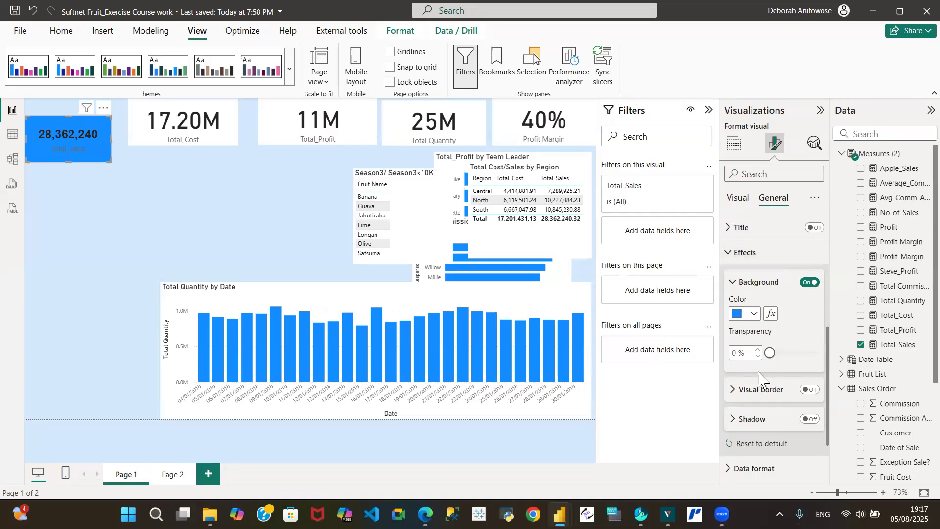
drag(773, 356, 793, 355)
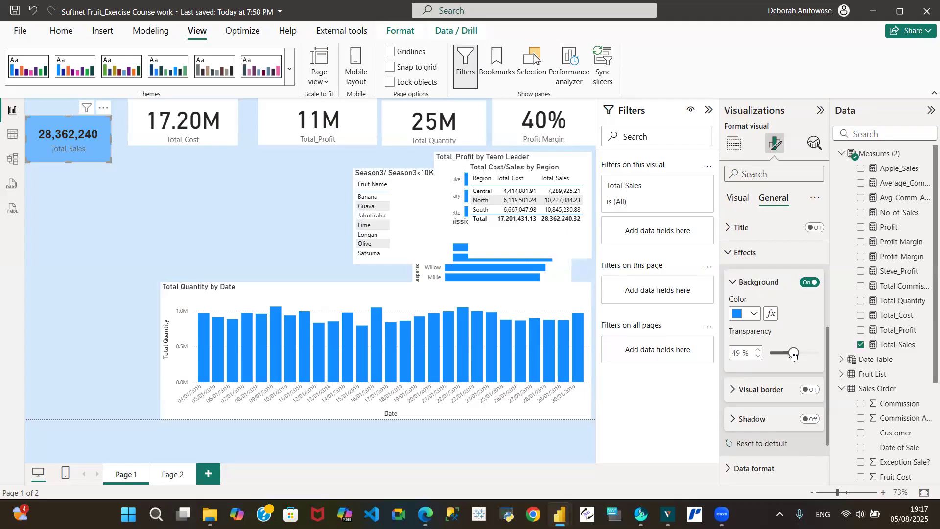
click(761, 351)
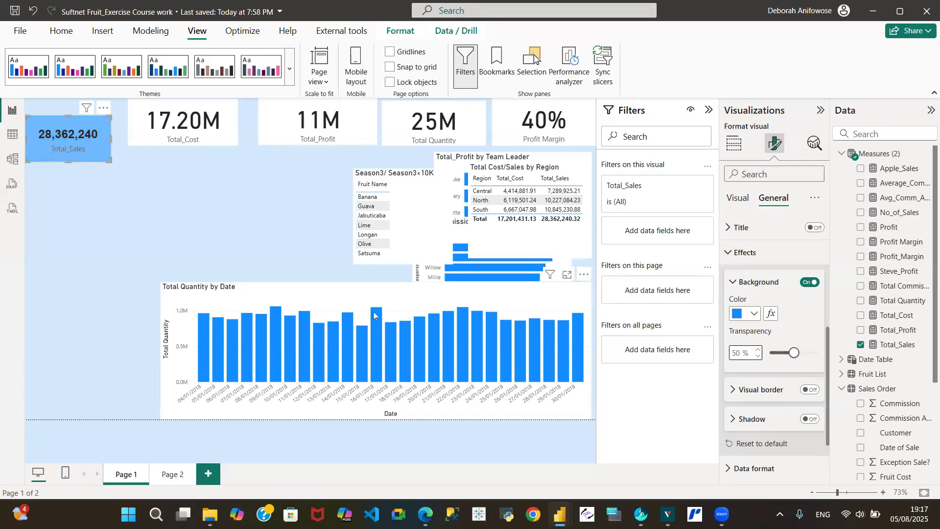
drag(794, 352, 742, 359)
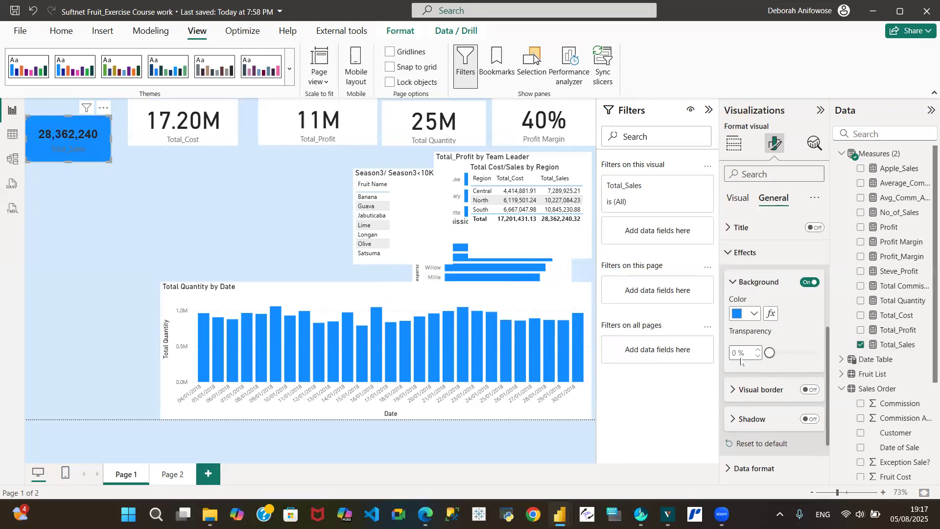
drag(772, 353, 795, 353)
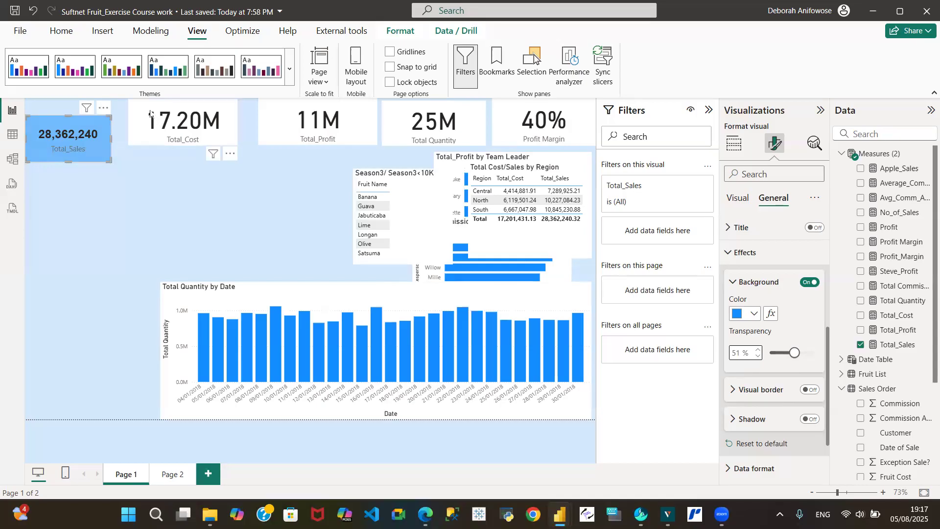
drag(150, 114, 43, 178)
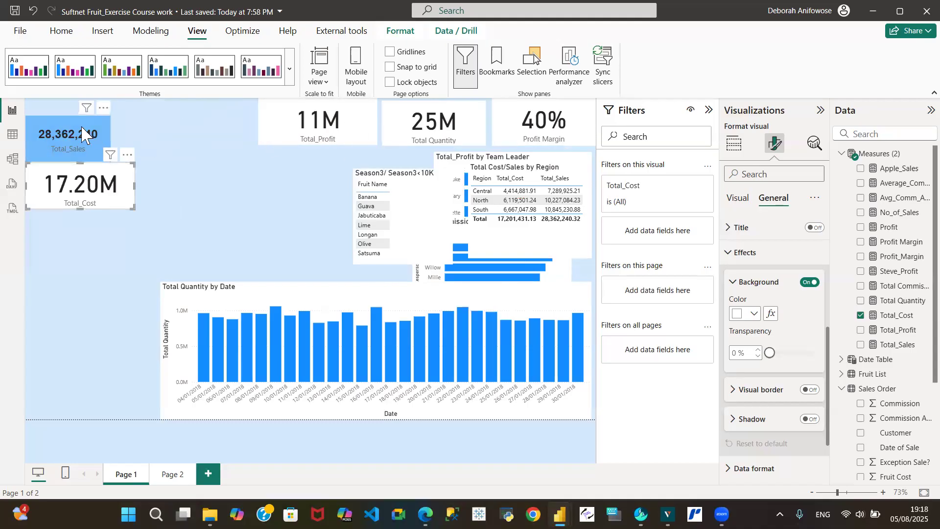
- Nudge Total_Sales up slightly and set the Total_Cost card's width to 193
drag(50, 133, 50, 123)
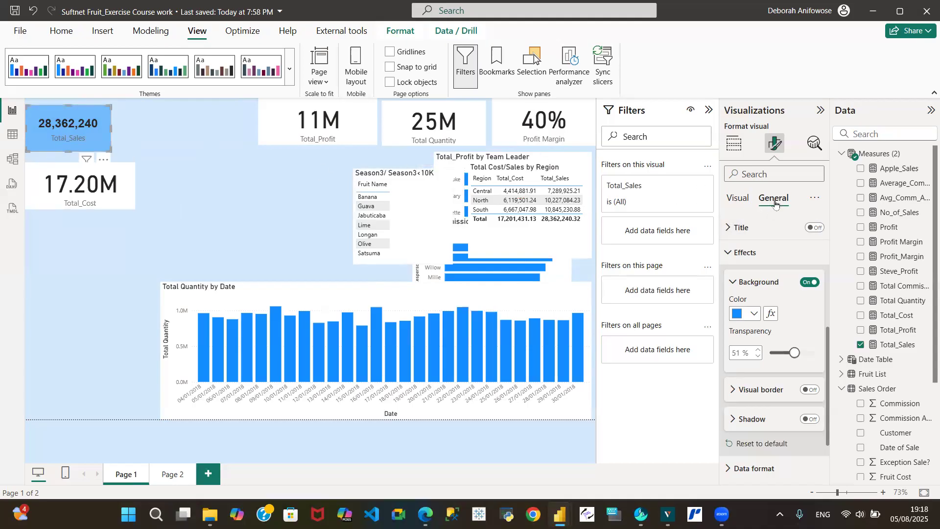
click(739, 203)
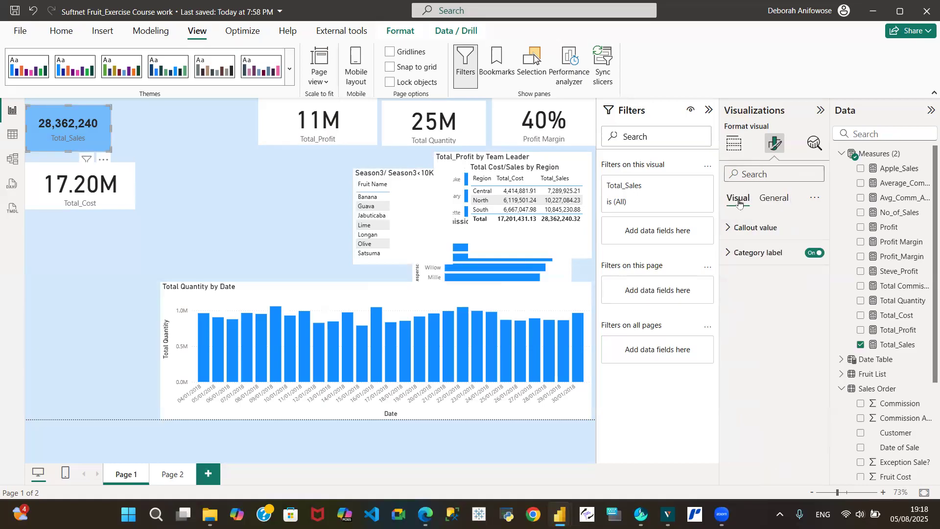
click(774, 199)
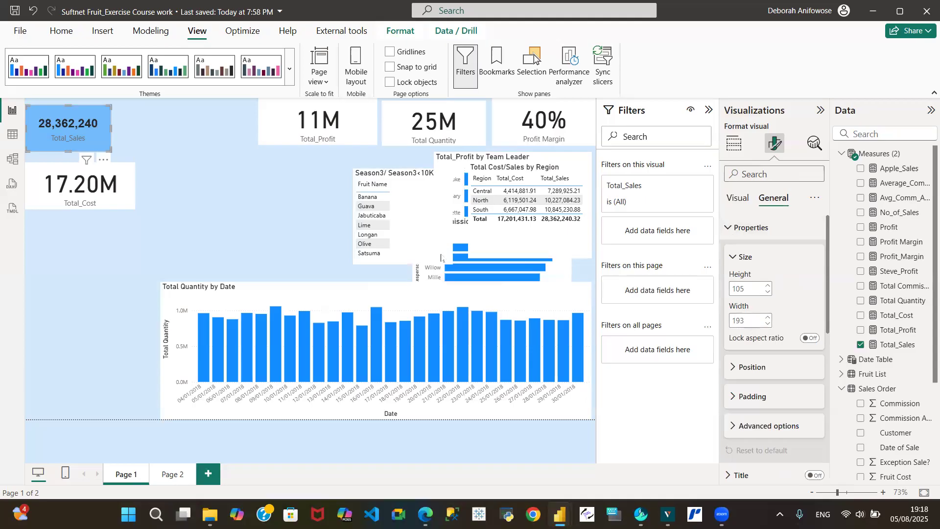
click(91, 174)
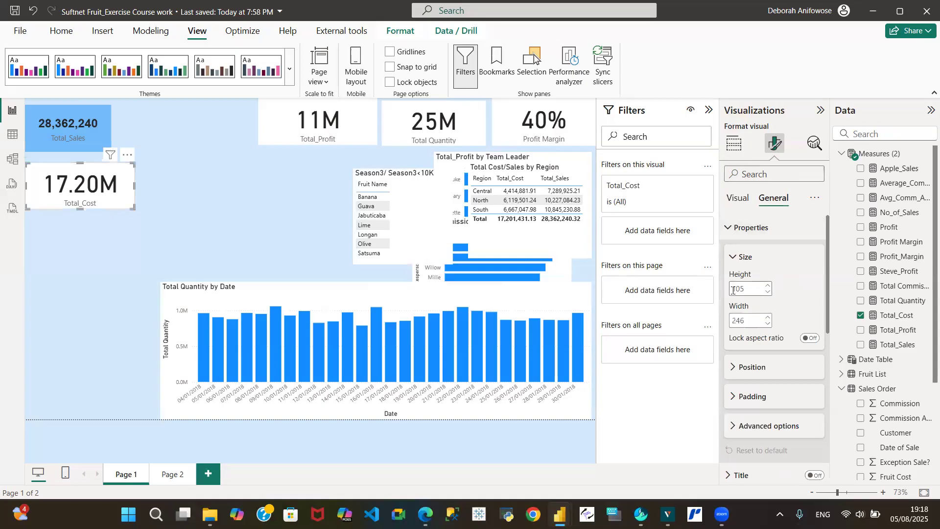
double_click(752, 320)
text(193)
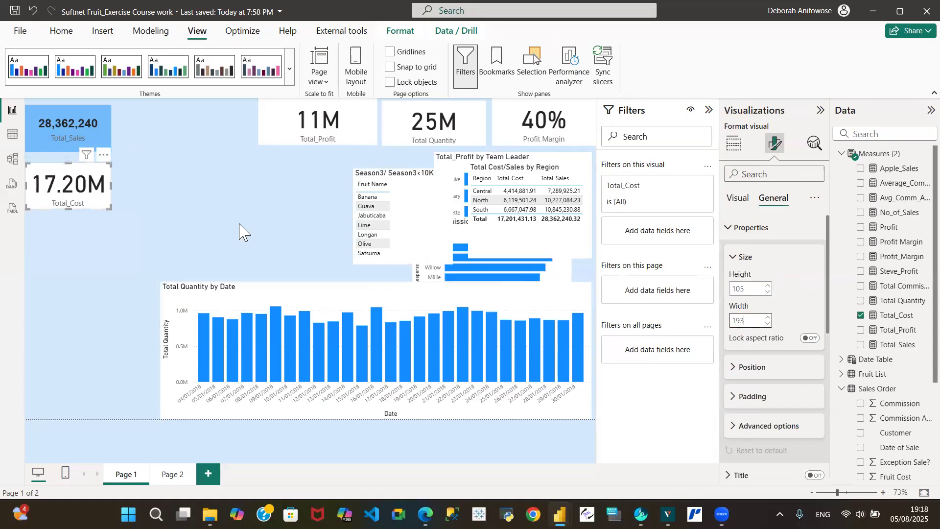
click(46, 125)
- Format-paint Total_Sales' blue fill and full-number display onto Total_Cost, Total_Profit, Total Quantity and Profit Margin
click(62, 33)
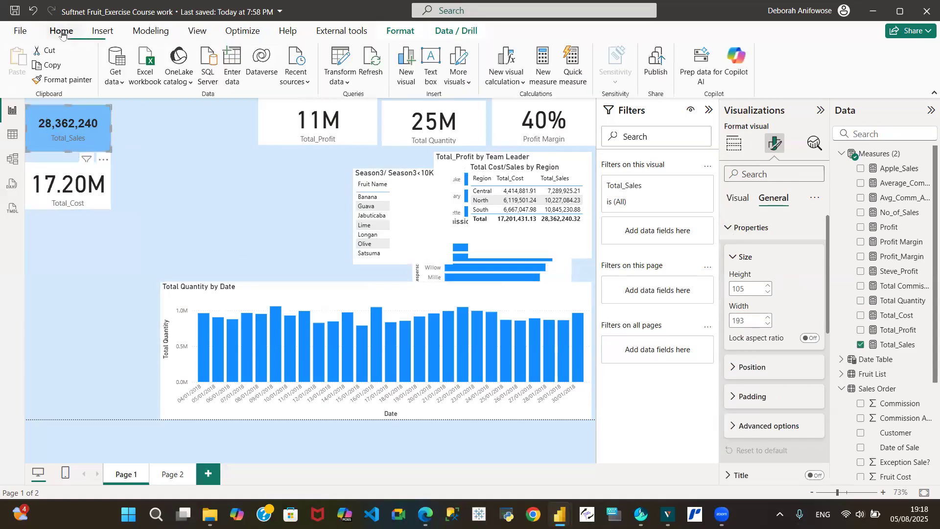
click(73, 81)
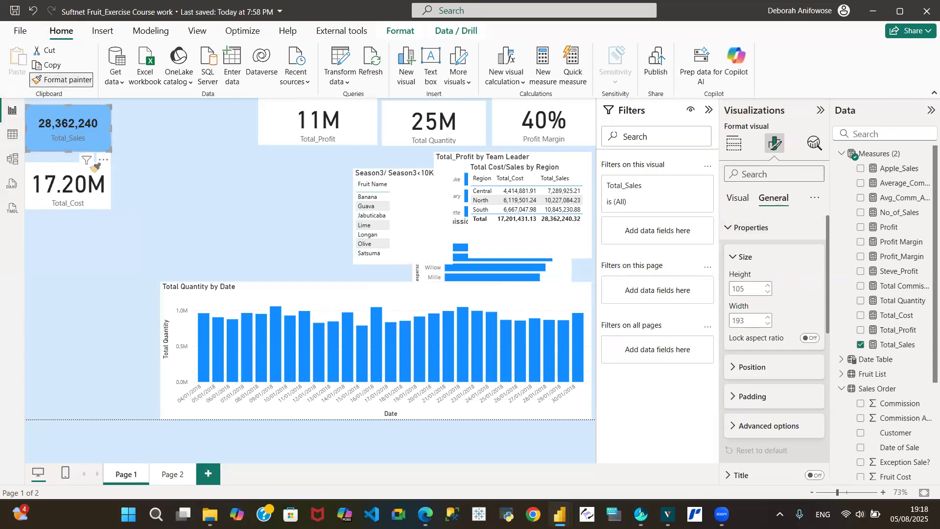
click(71, 182)
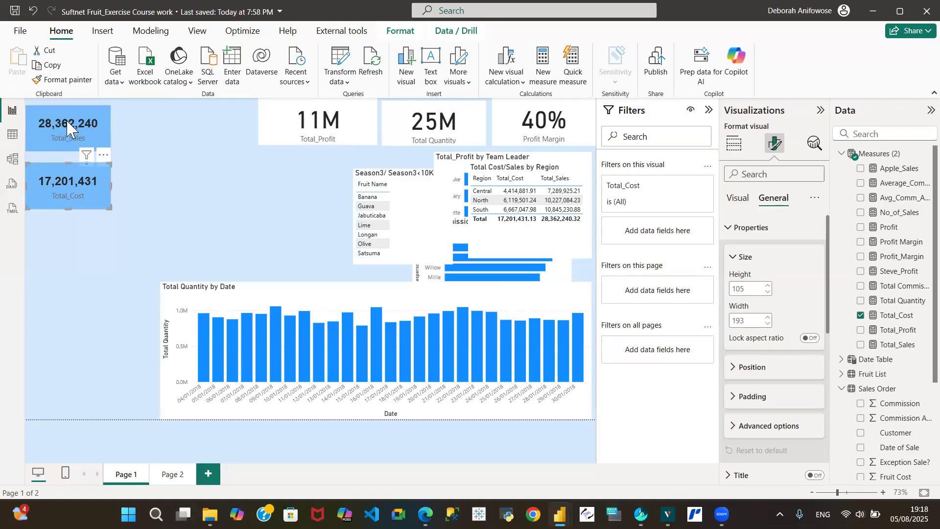
click(60, 80)
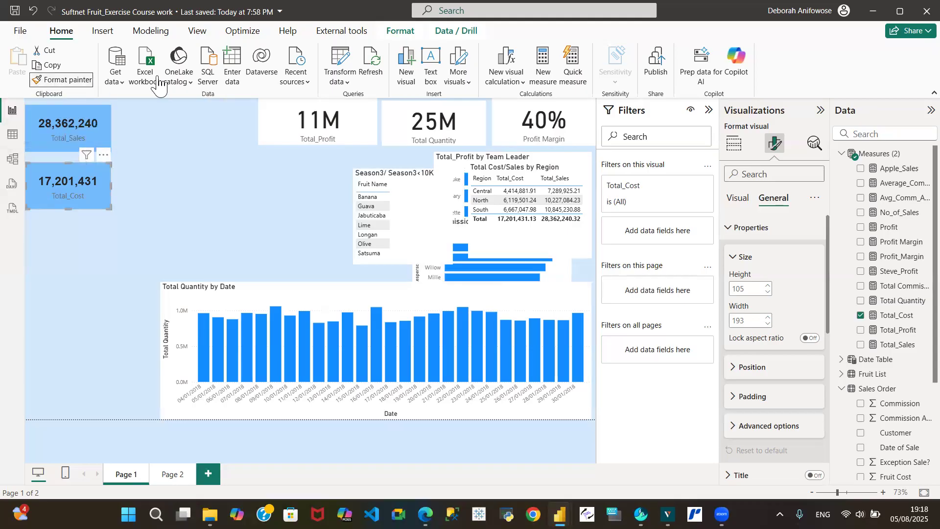
click(307, 118)
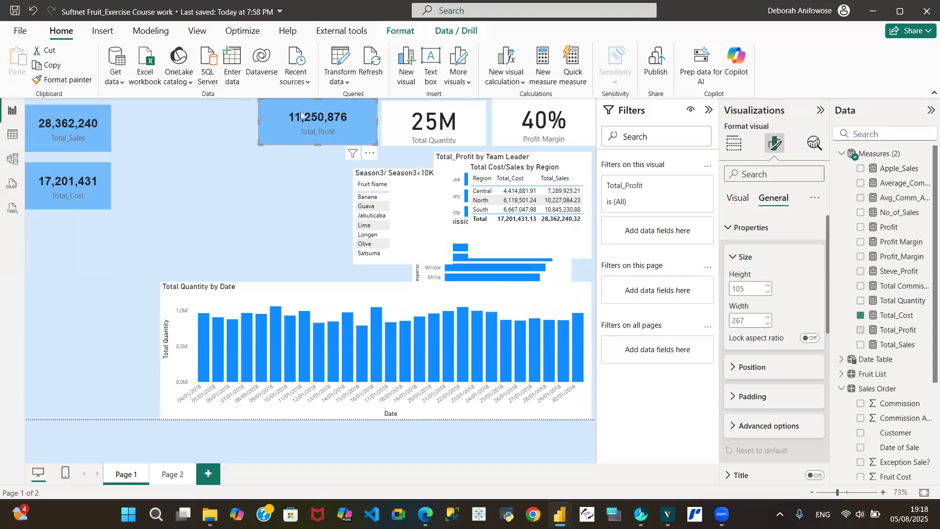
click(65, 81)
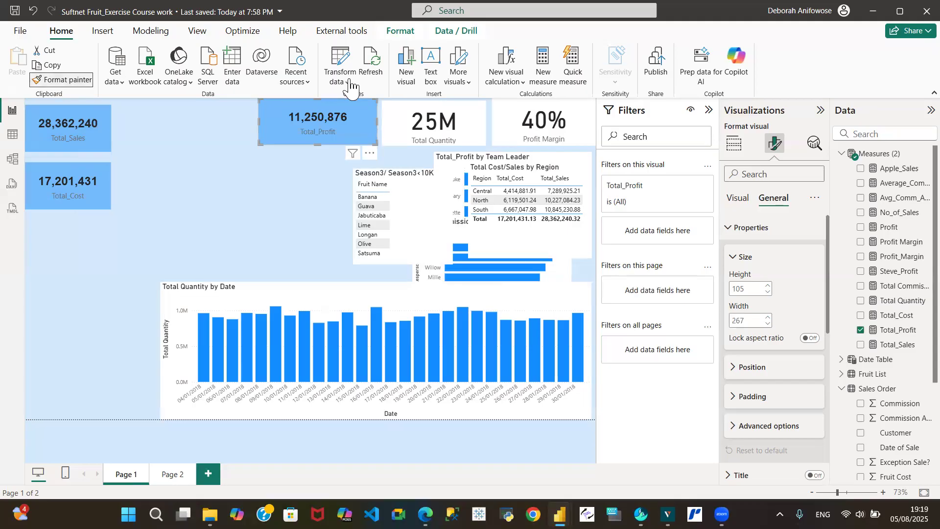
click(437, 119)
click(76, 82)
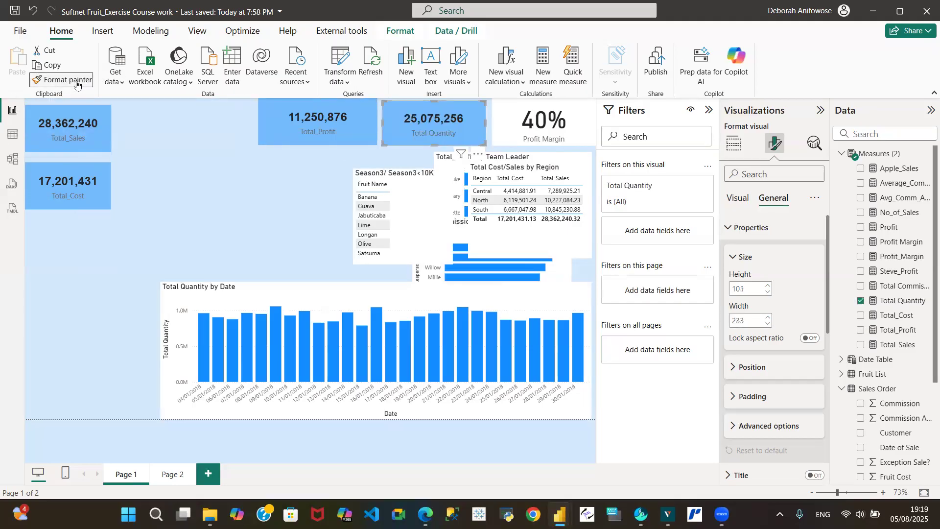
click(540, 118)
- Move the Total_Profit, Total Quantity and Profit Margin cards into the left column
drag(289, 117, 54, 238)
drag(420, 118, 55, 289)
drag(525, 120, 47, 363)
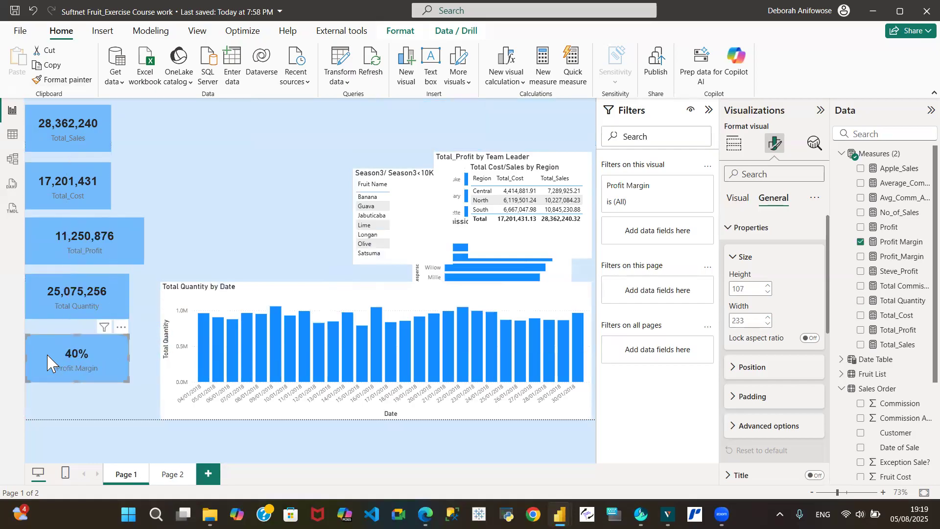
- Set the Total_Profit, Total Quantity and Profit Margin cards to width 193, trimming Profit Margin's height
click(86, 240)
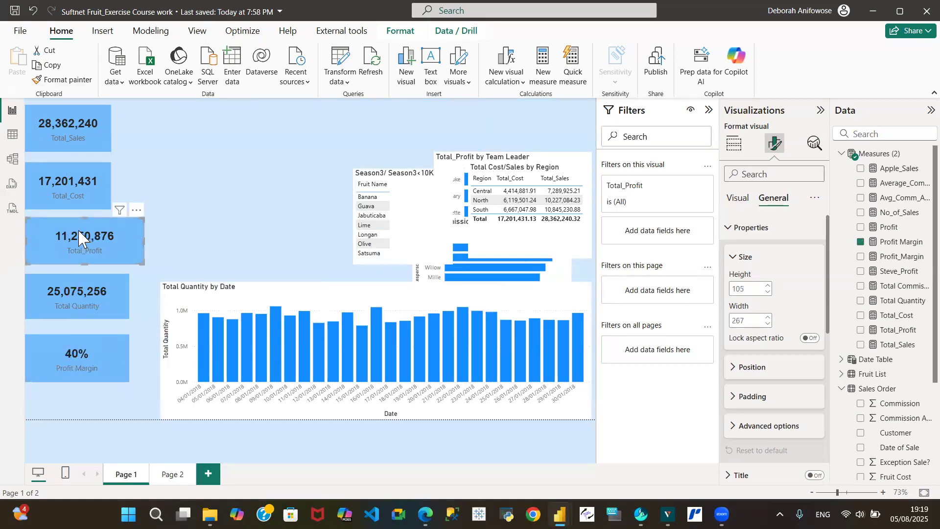
click(85, 185)
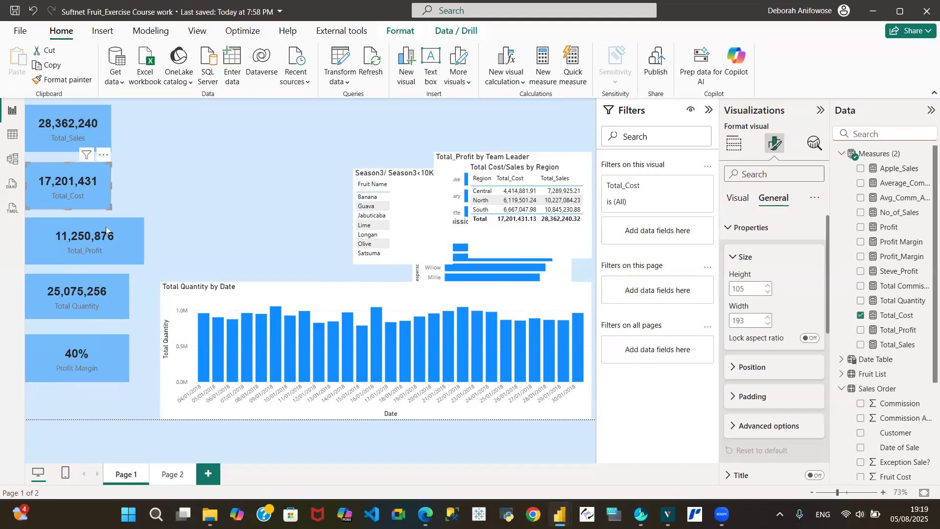
click(110, 240)
double_click(749, 323)
text(1)
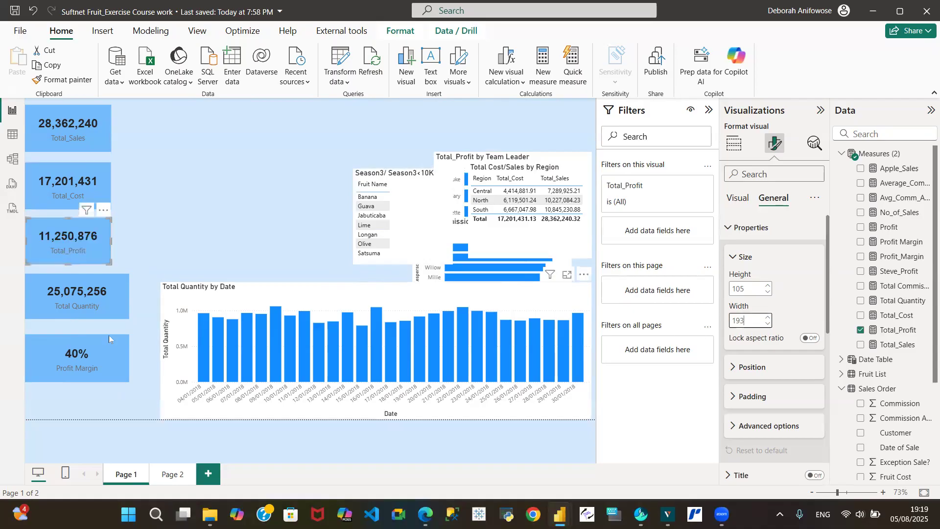
click(69, 289)
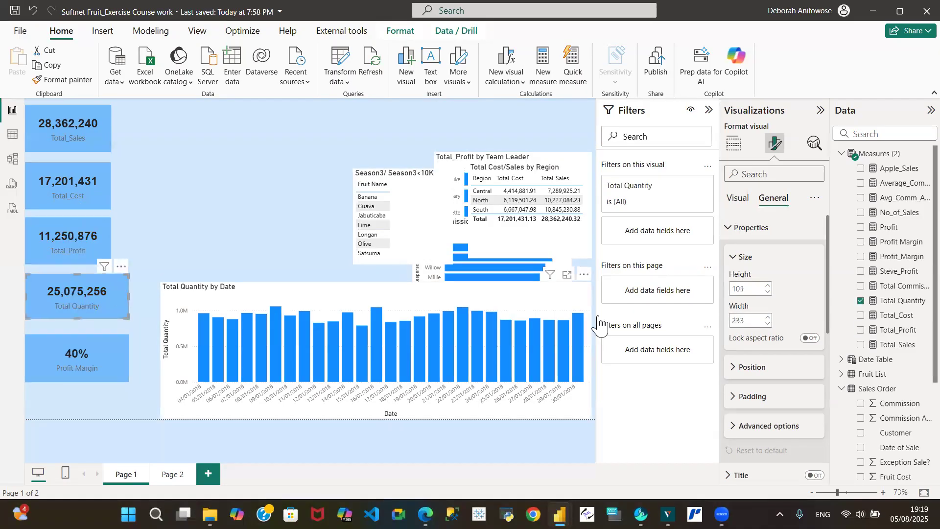
click(748, 322)
text(193)
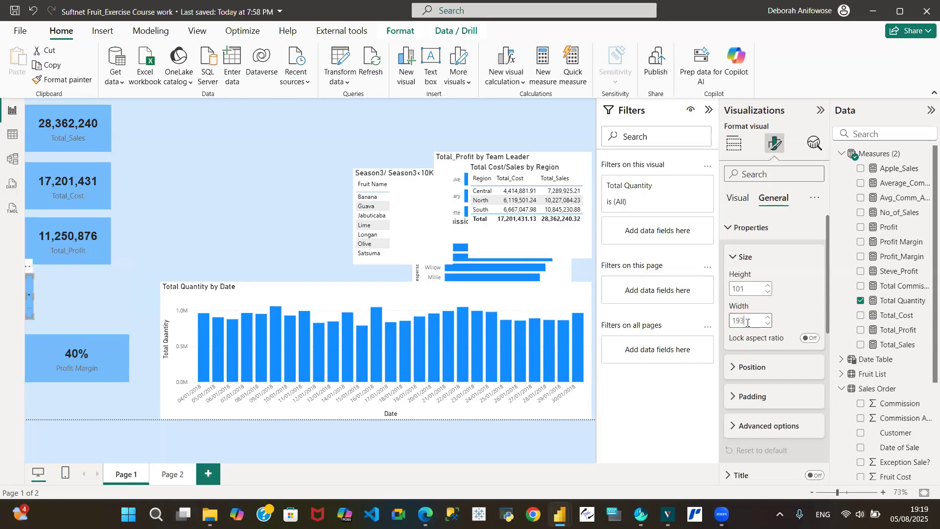
click(72, 353)
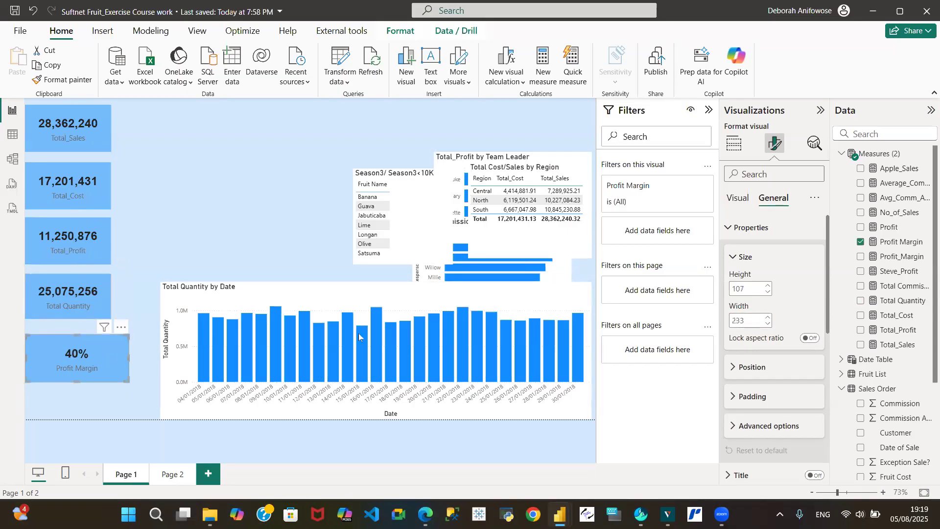
double_click(752, 320)
text(193)
key(Return)
click(768, 292)
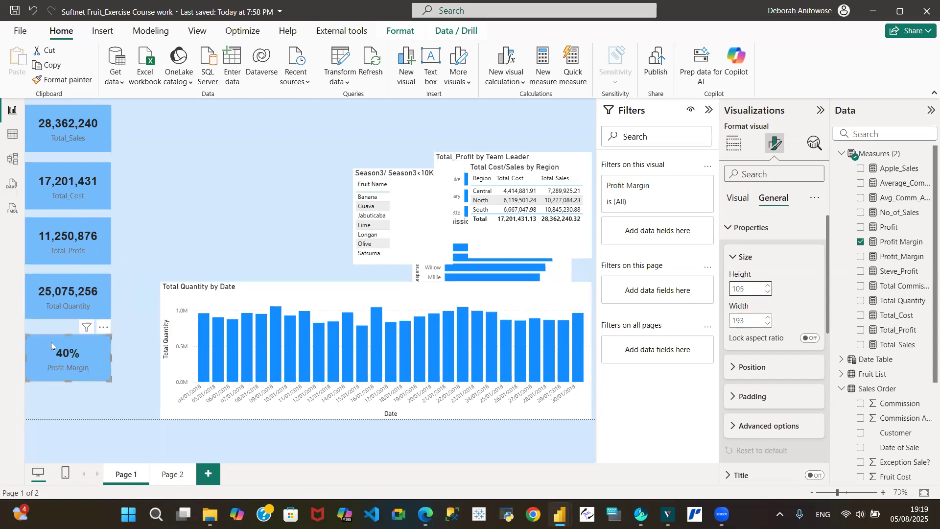
- Stack the five cards directly on top of each other, Total_Sales at the top
drag(49, 343, 43, 366)
drag(33, 284, 34, 319)
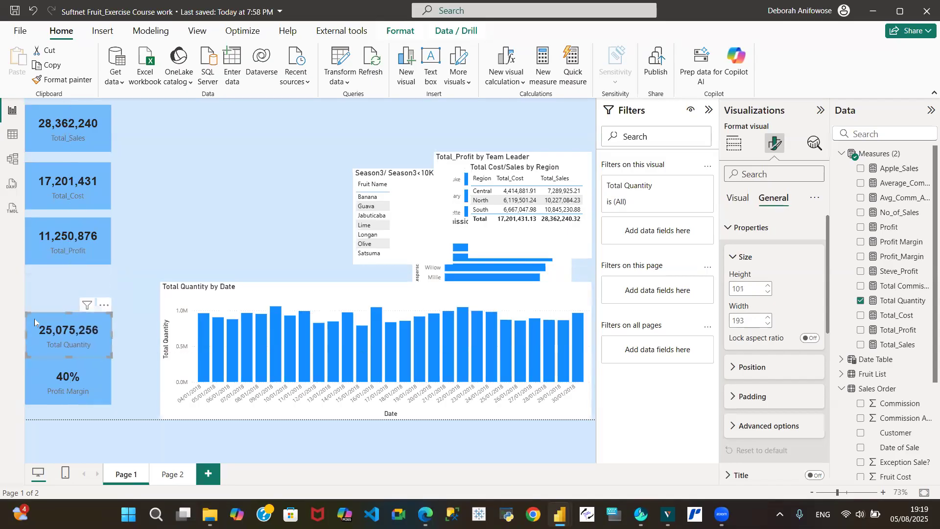
drag(46, 242, 46, 290)
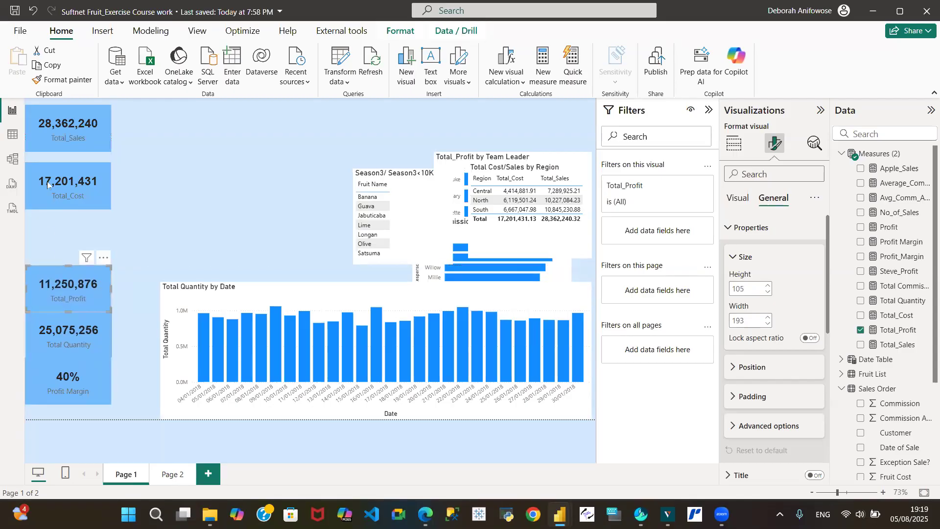
drag(47, 172, 49, 229)
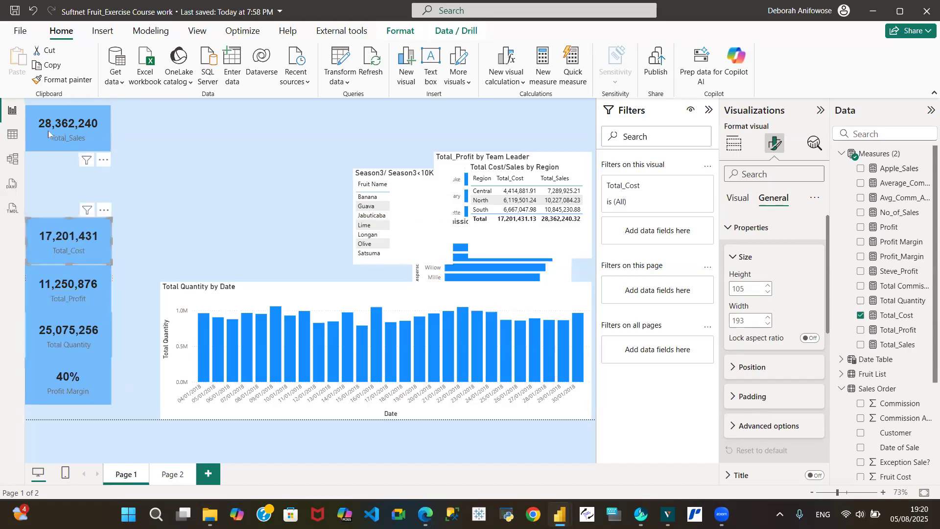
drag(46, 121, 47, 187)
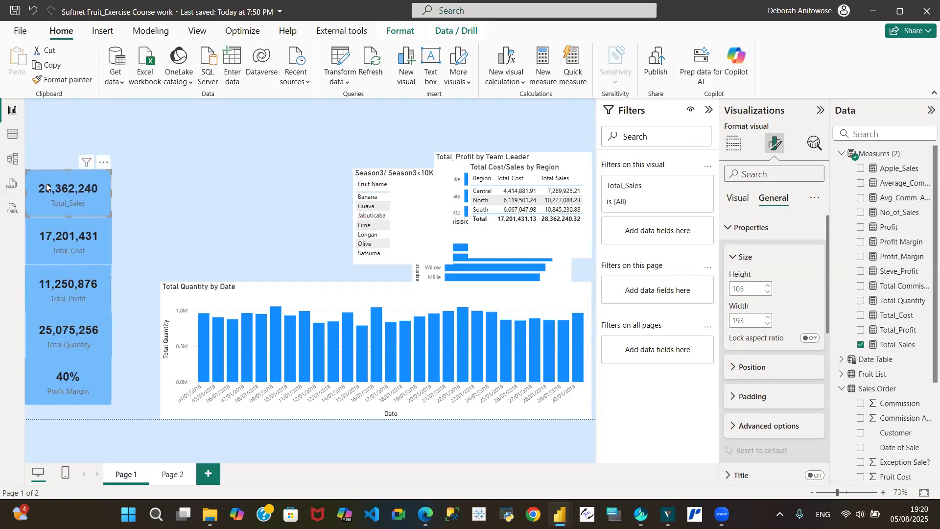
- Nudge the Total_Sales and Total_Cost cards to close the gaps in the stack
click(81, 228)
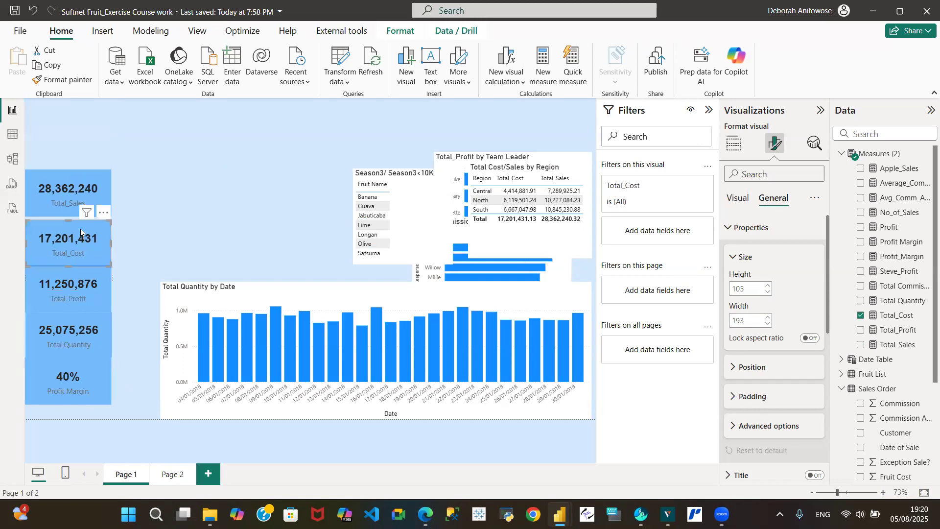
drag(80, 227, 79, 227)
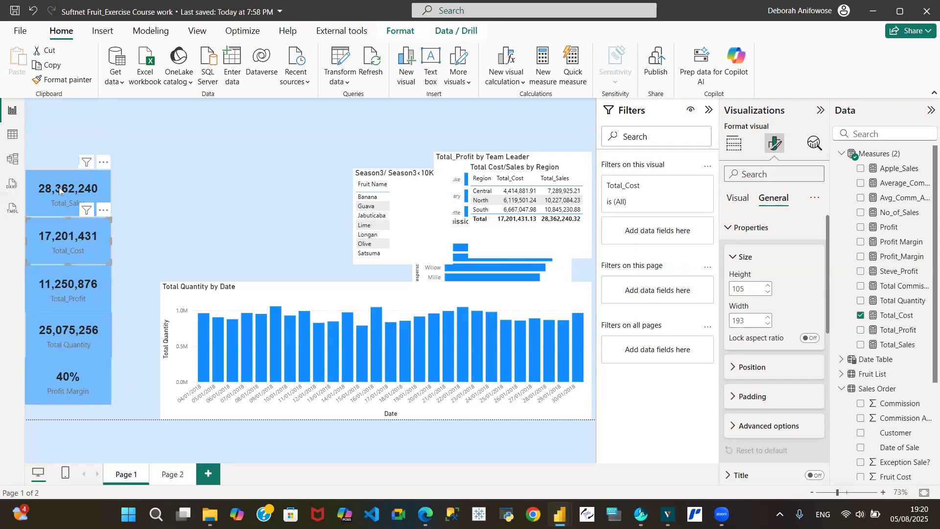
click(224, 206)
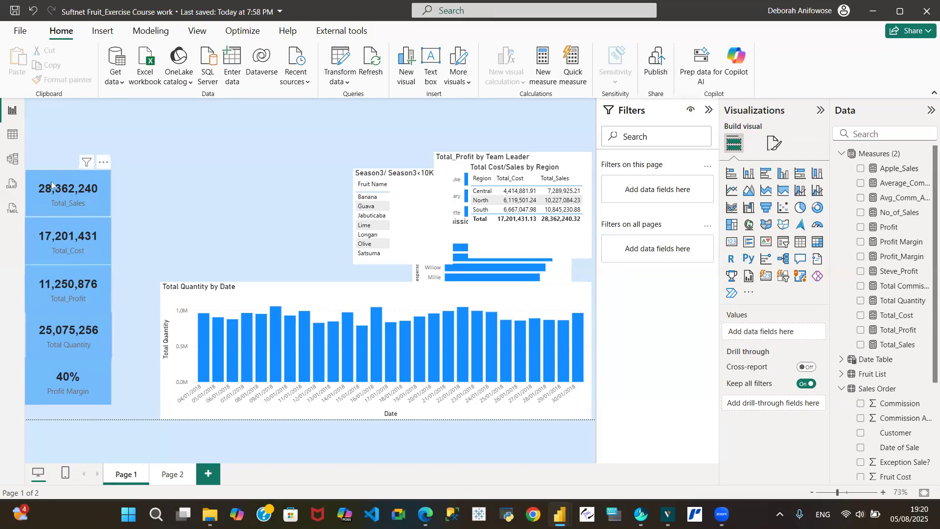
drag(49, 185, 51, 184)
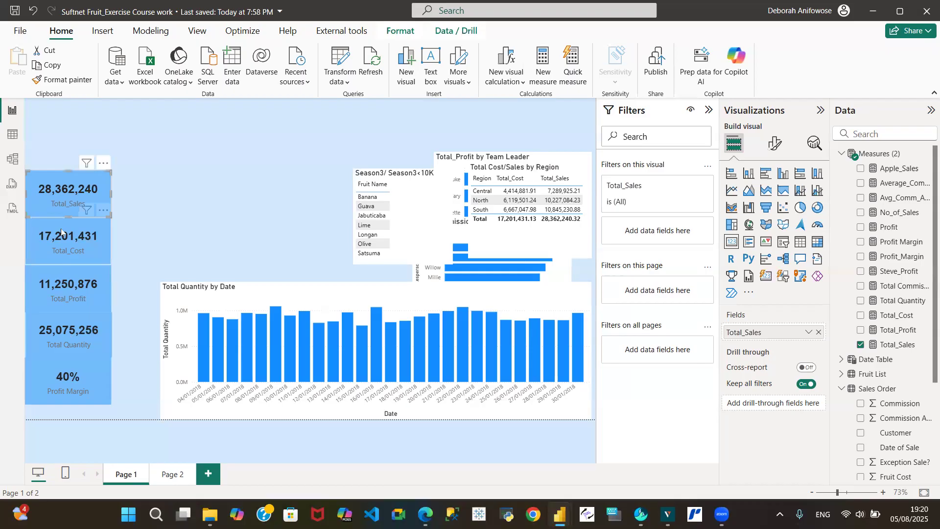
drag(62, 235, 59, 233)
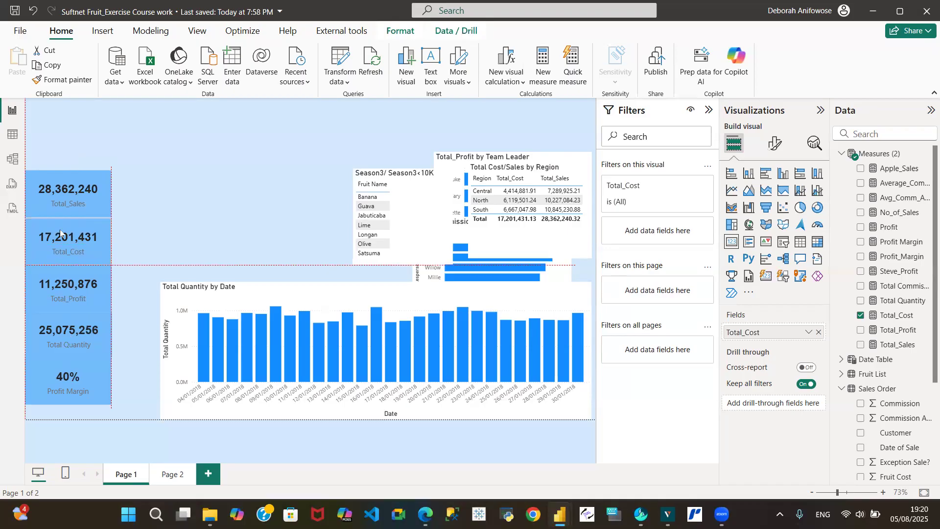
drag(60, 233, 60, 234)
click(206, 199)
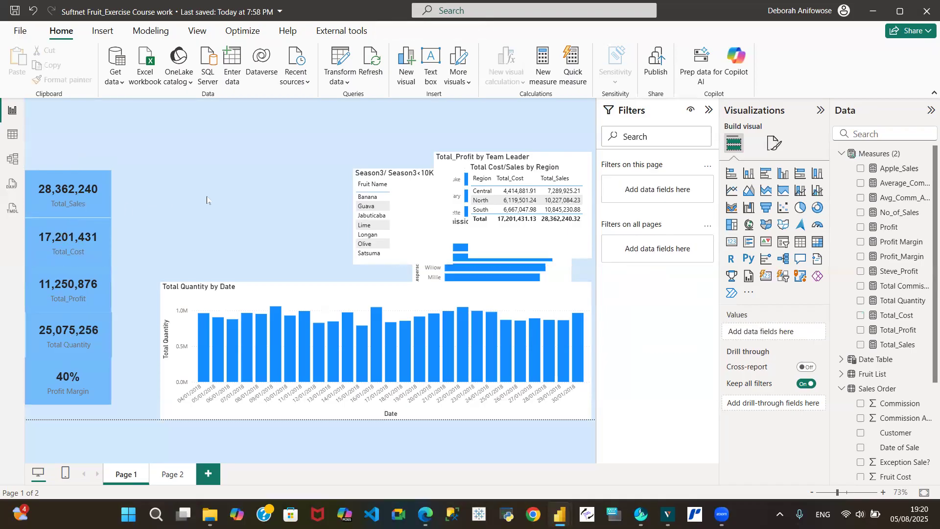
click(77, 186)
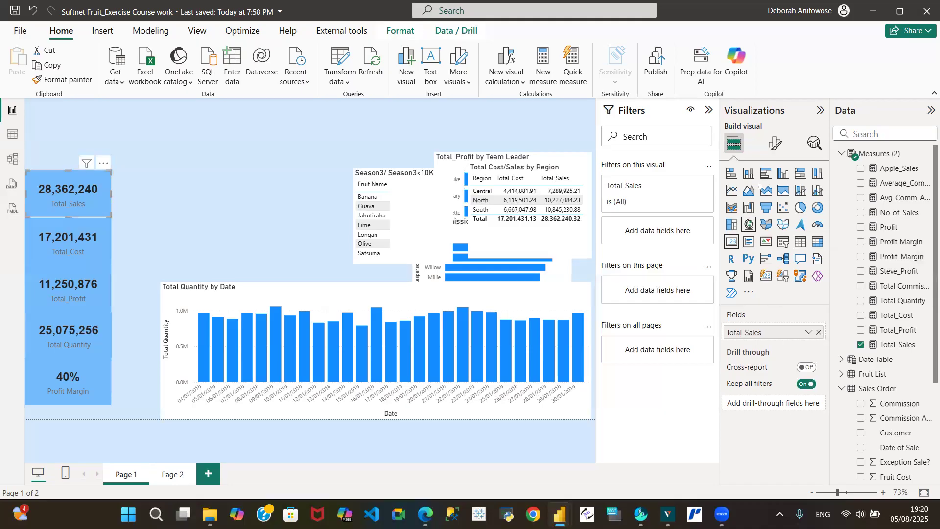
- Give the Total_Sales card a drop shadow, with its visual border left off
click(774, 142)
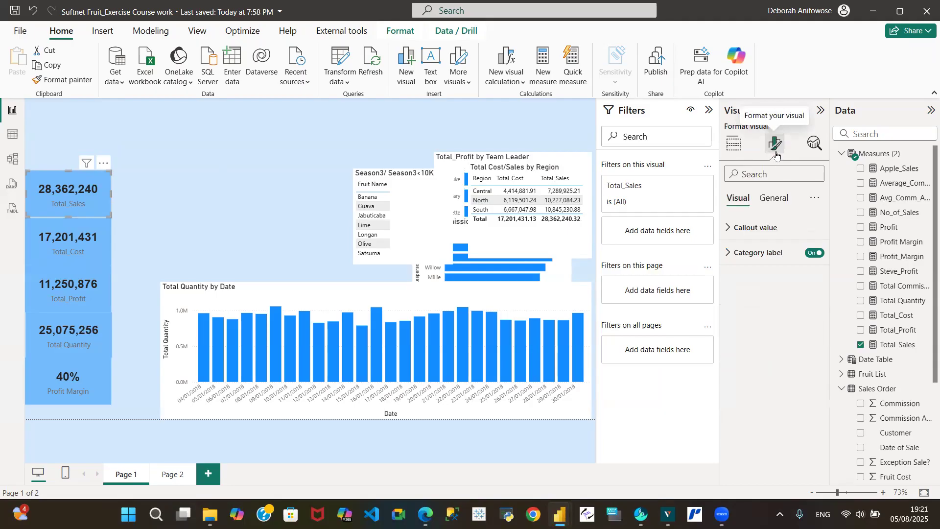
click(775, 201)
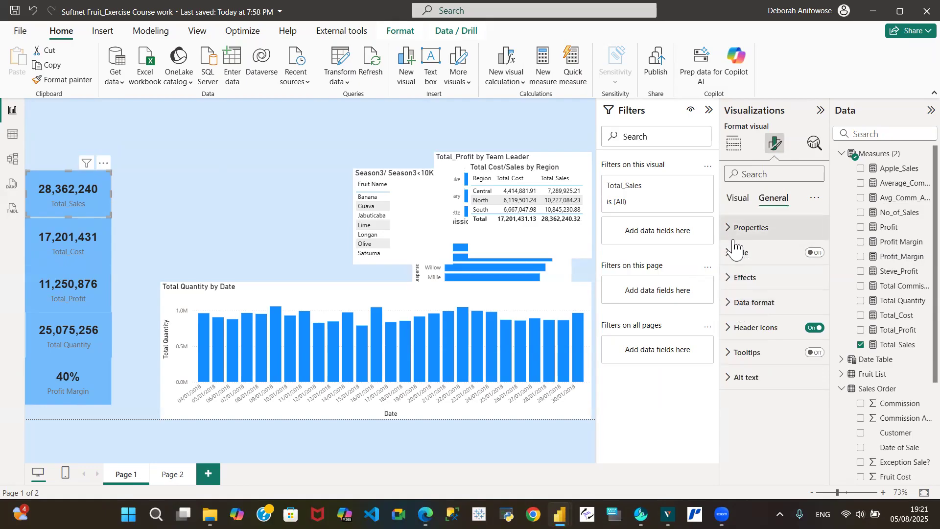
click(730, 278)
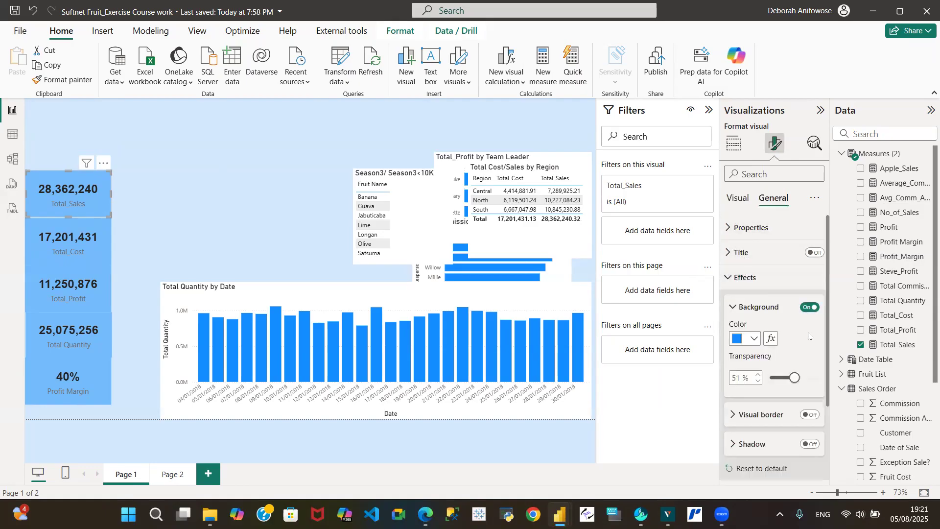
click(815, 416)
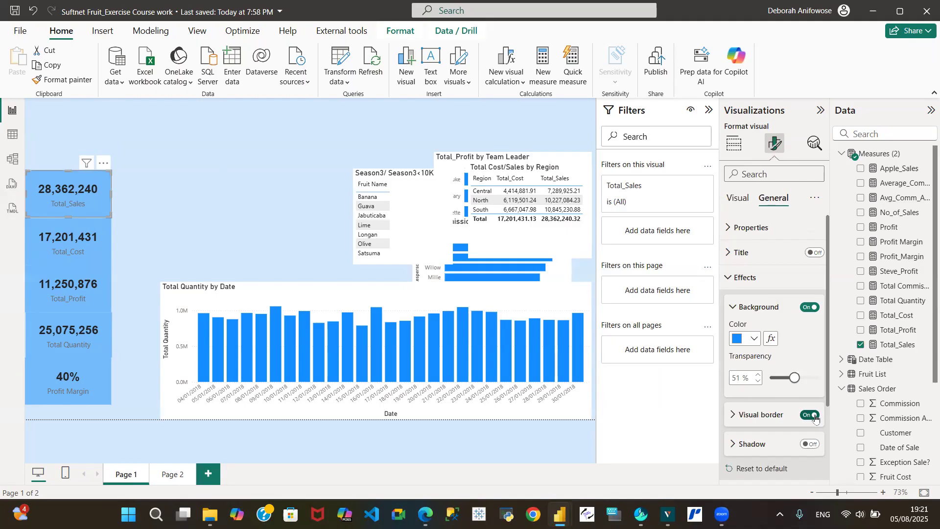
click(810, 416)
click(812, 446)
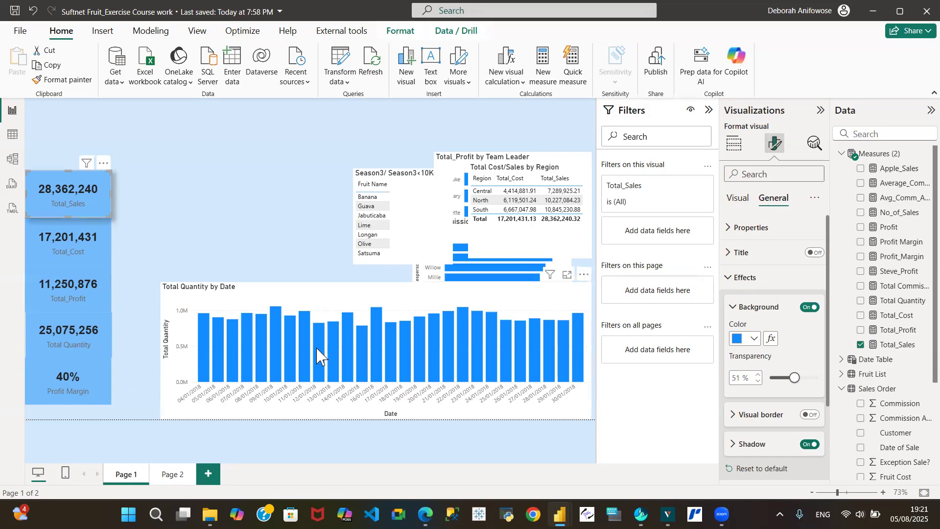
- Turn on drop shadows for the Total_Cost, Total_Profit, Total Quantity and Profit Margin cards
click(34, 246)
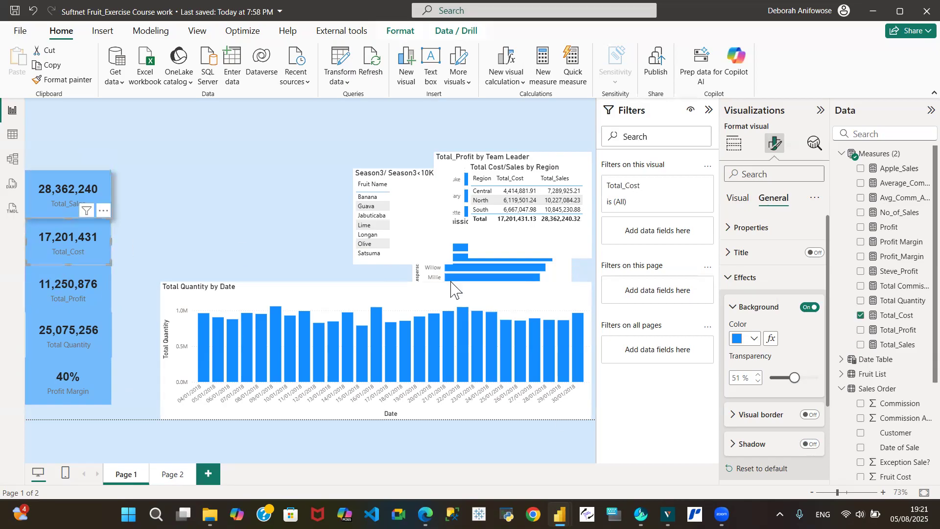
click(813, 445)
click(53, 286)
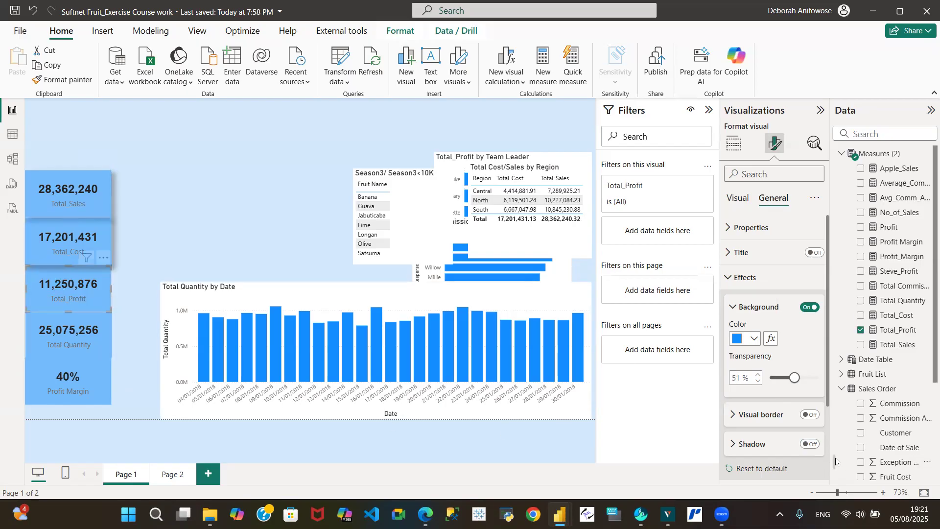
click(808, 445)
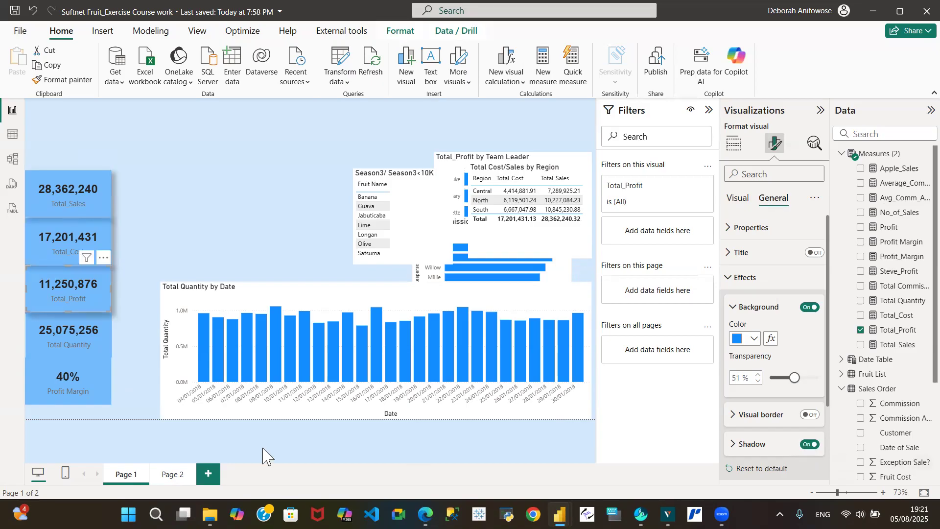
click(55, 338)
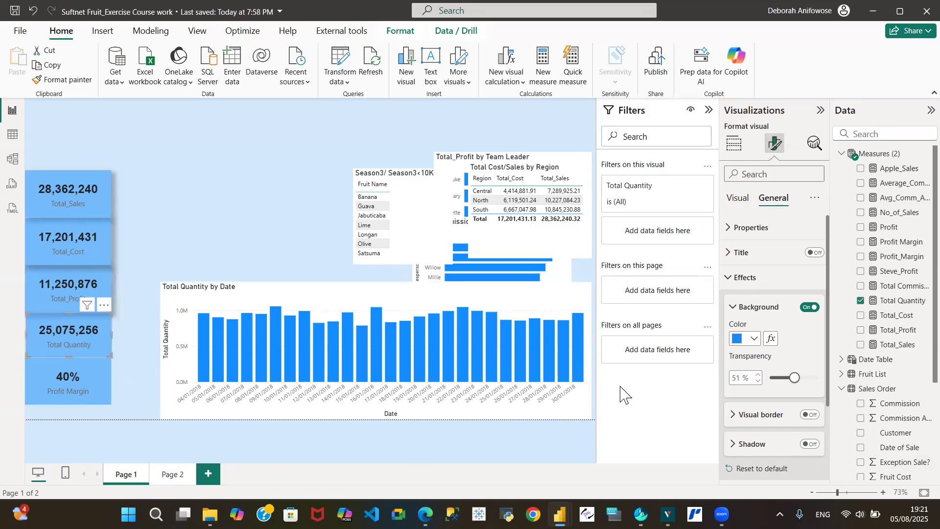
click(808, 445)
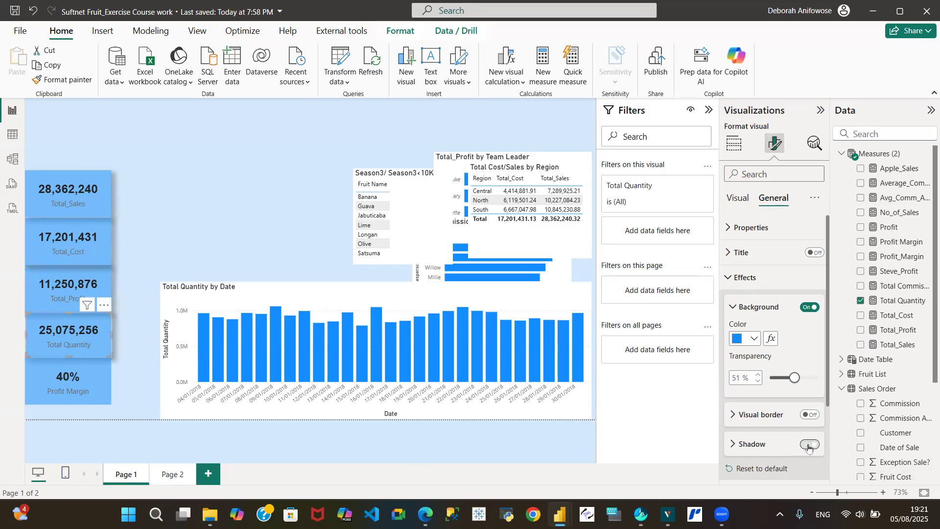
click(60, 387)
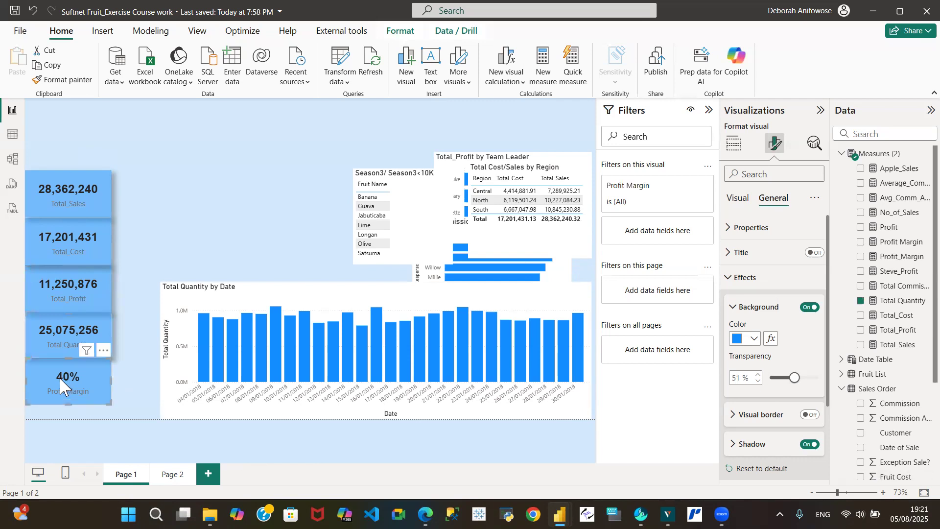
click(810, 444)
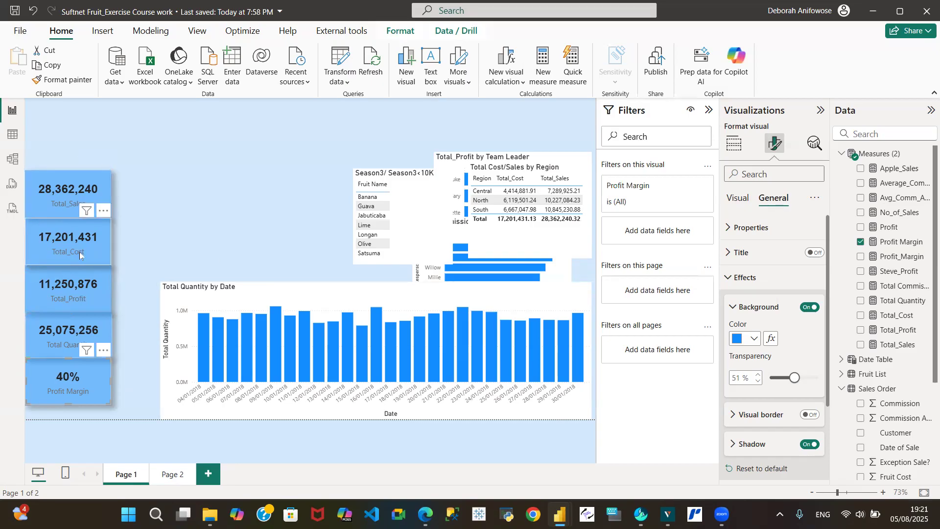
- Style the Total_Sales card's category label in black Arial
click(739, 200)
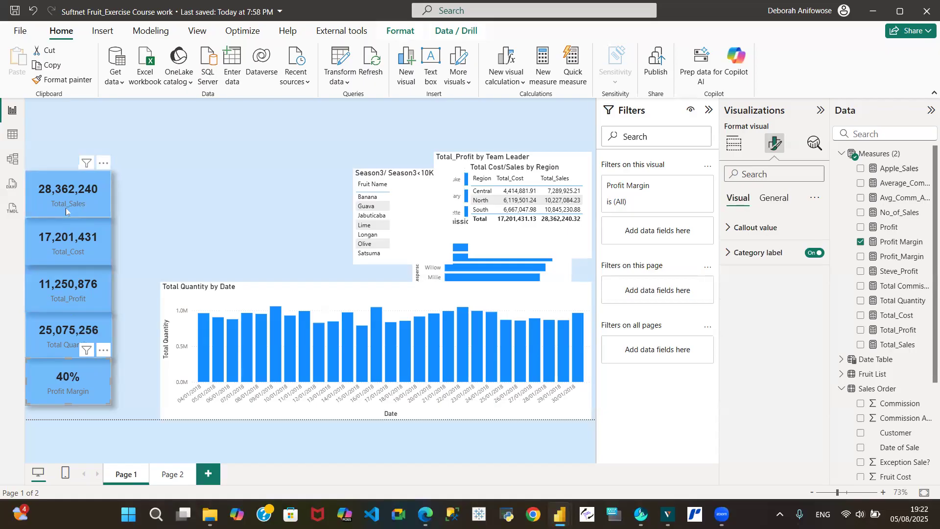
click(36, 182)
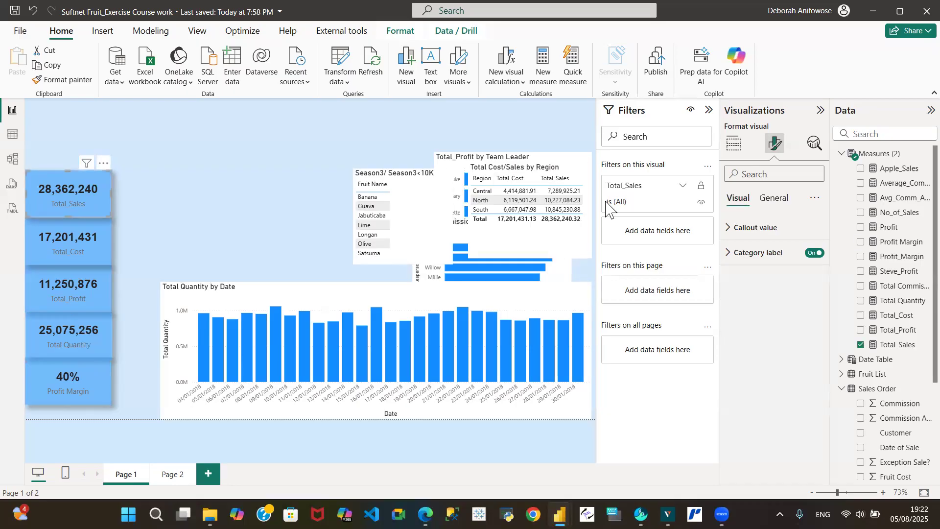
click(729, 253)
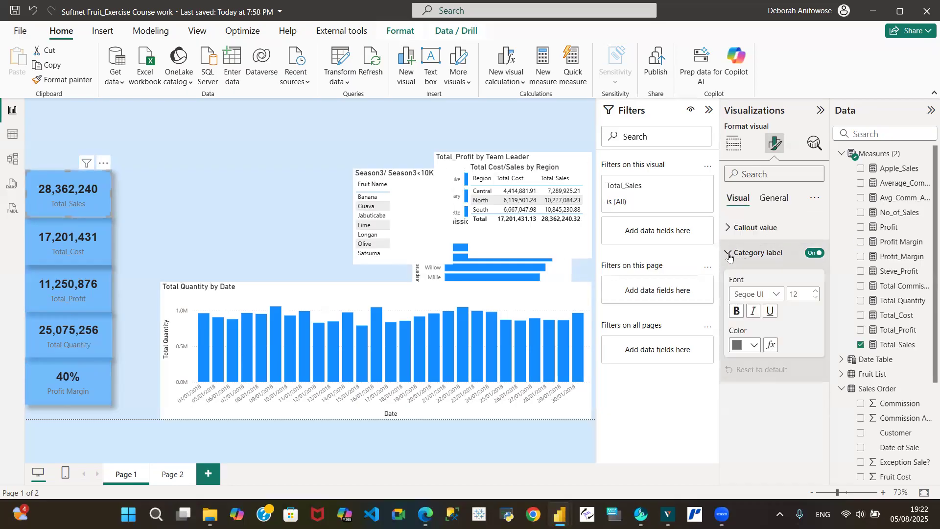
click(777, 296)
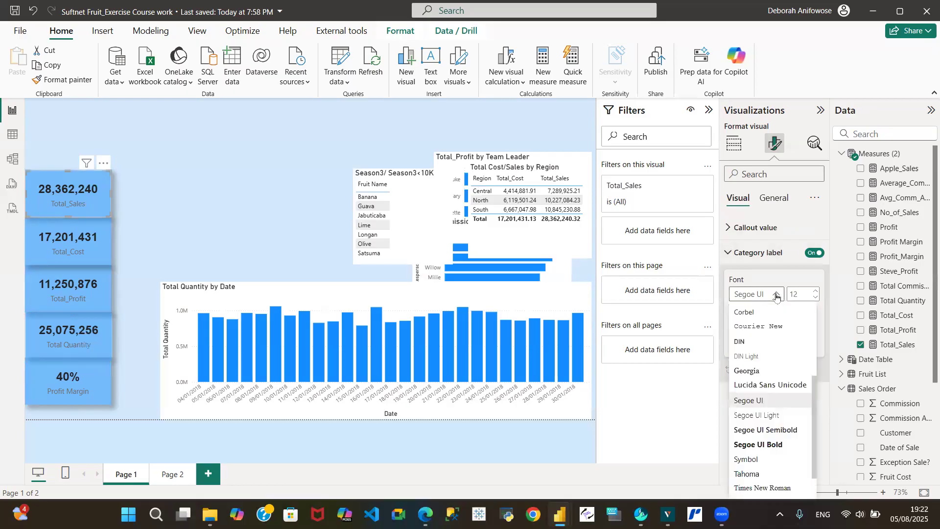
key(a)
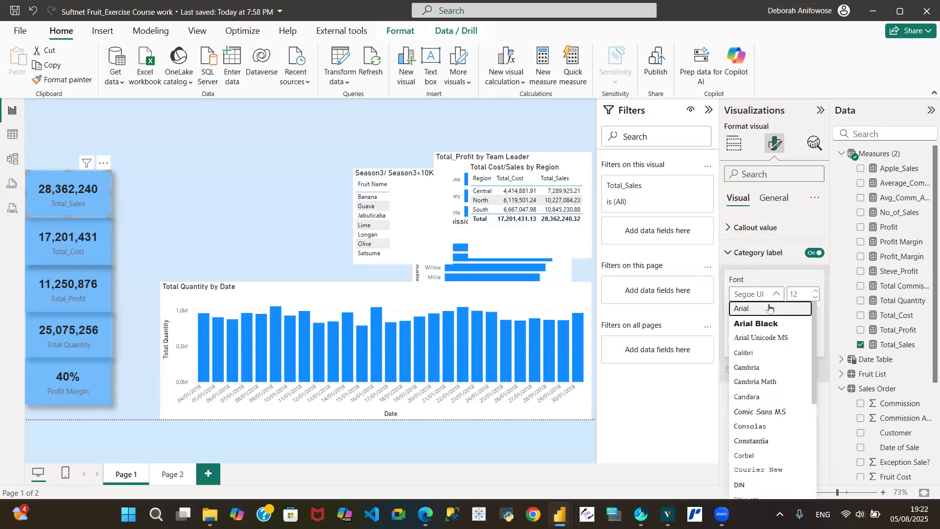
click(769, 308)
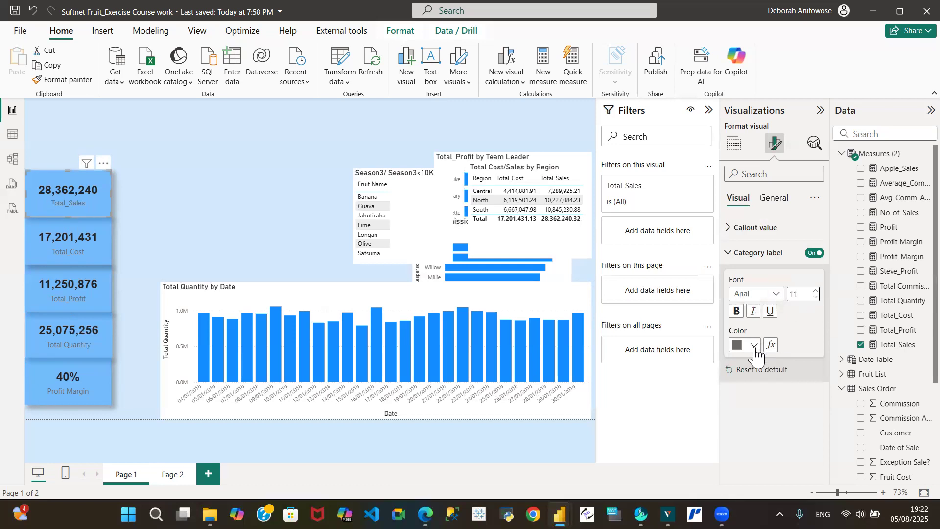
click(754, 344)
click(796, 292)
click(57, 80)
- Copy the black Arial label style onto the other four KPI cards and save the report
click(80, 240)
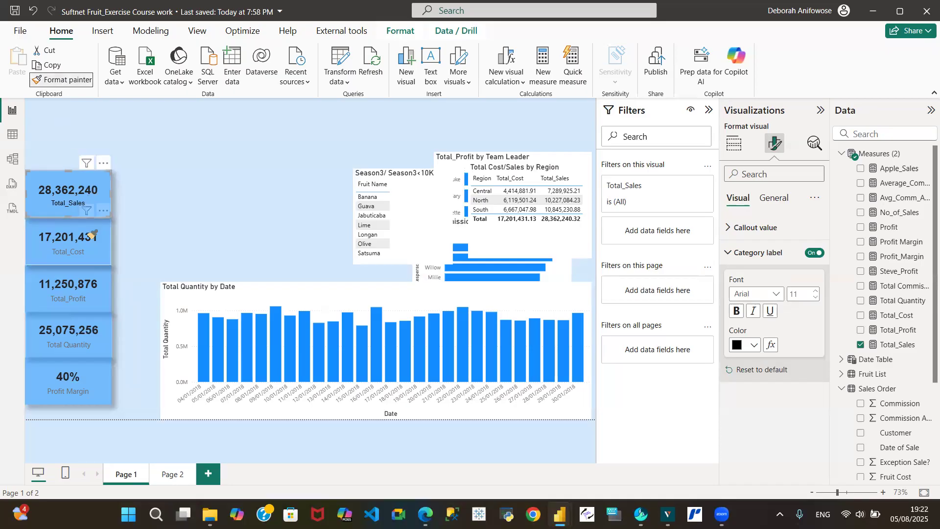
click(58, 80)
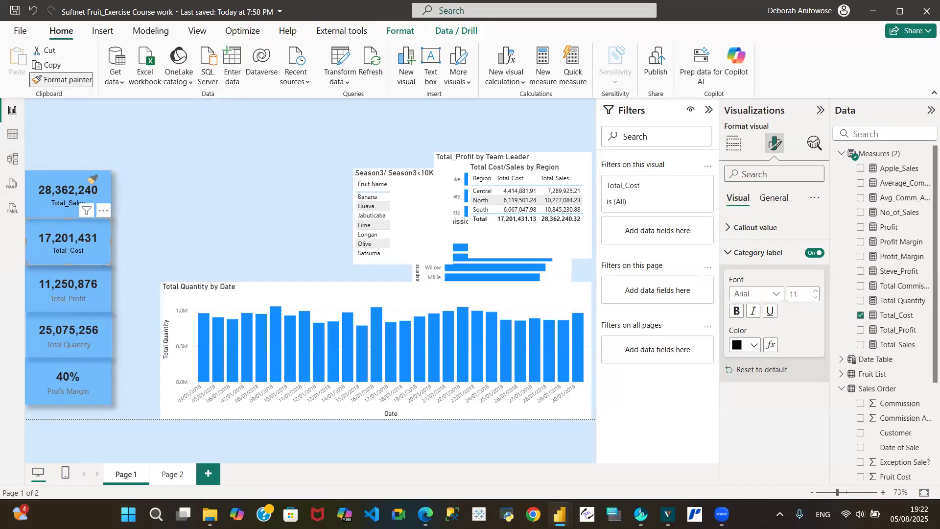
click(85, 287)
click(58, 80)
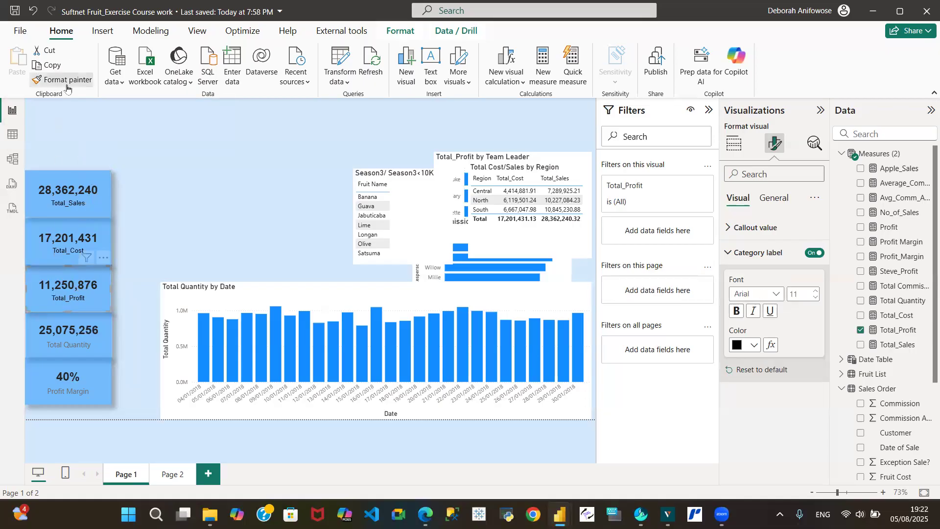
click(67, 344)
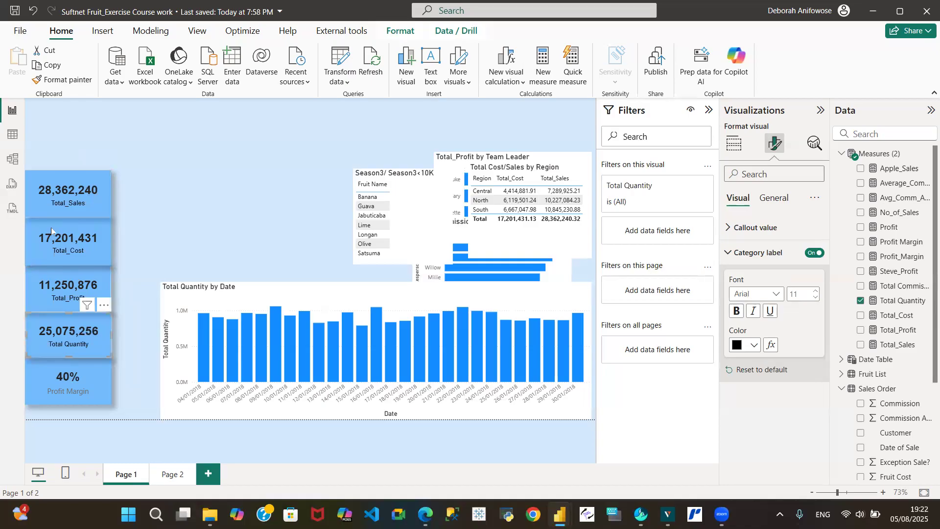
click(59, 82)
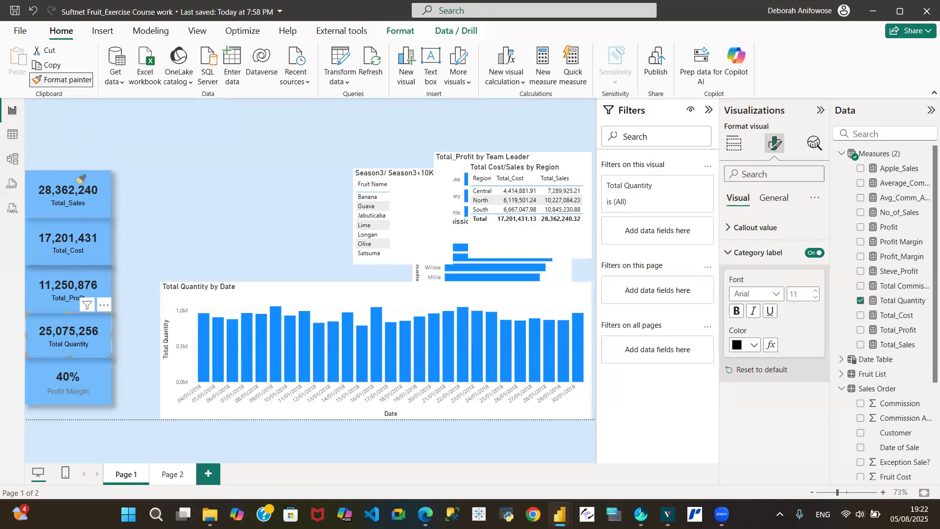
click(79, 381)
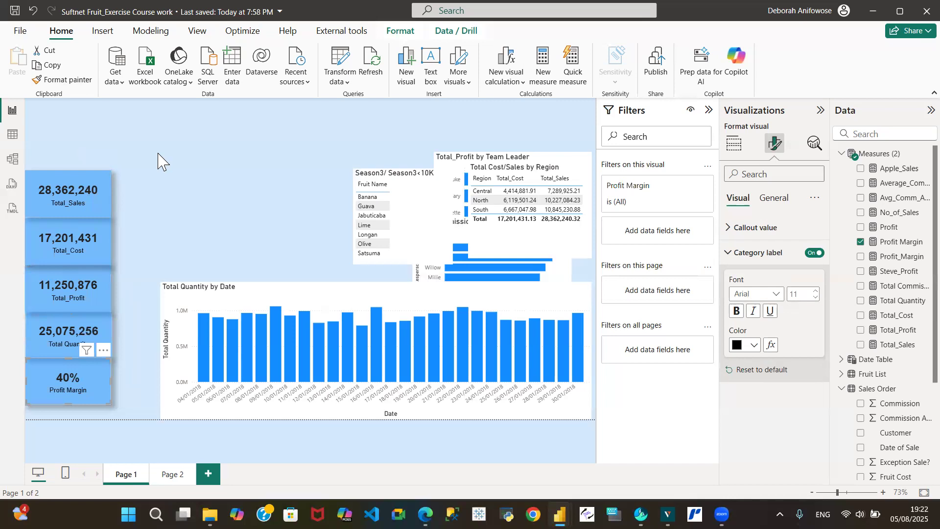
click(14, 11)
click(78, 195)
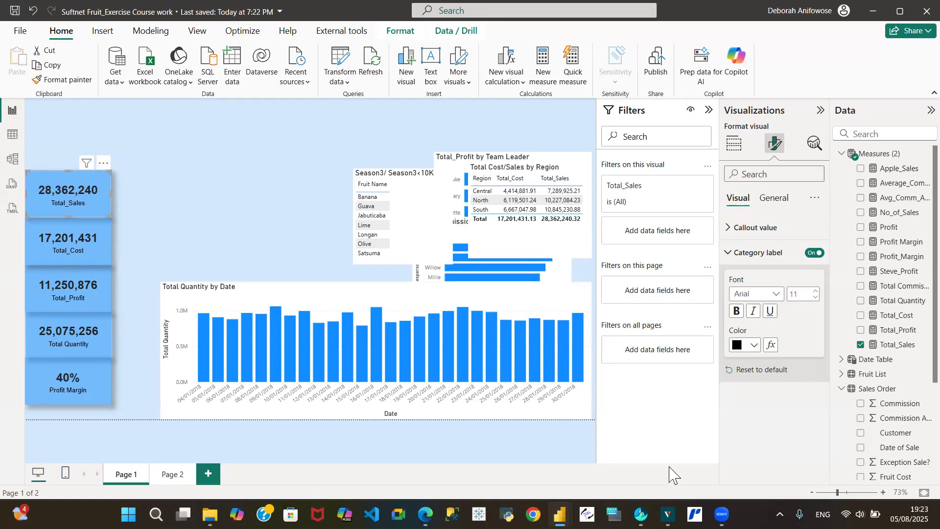
- Check the Total Sales card's size in the UBG To Power BI report, then minimize that report
mouse_move(560, 514)
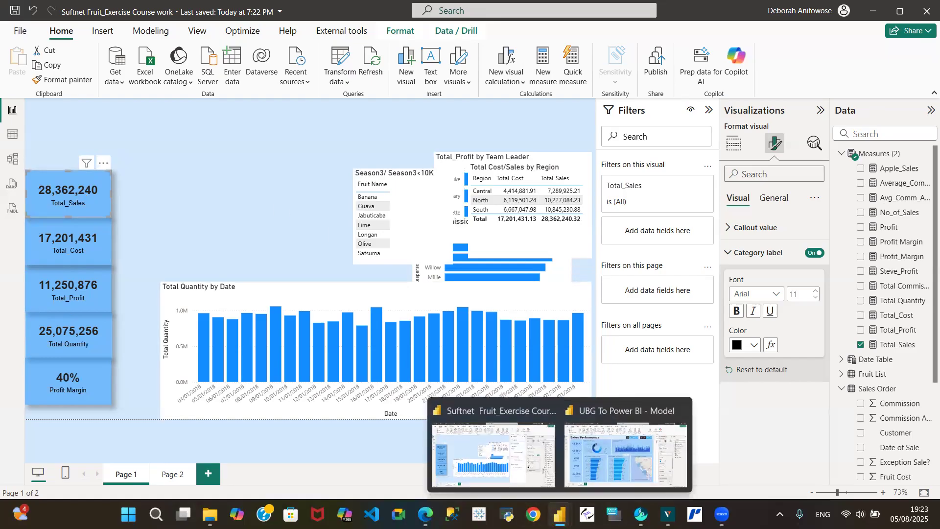
click(621, 451)
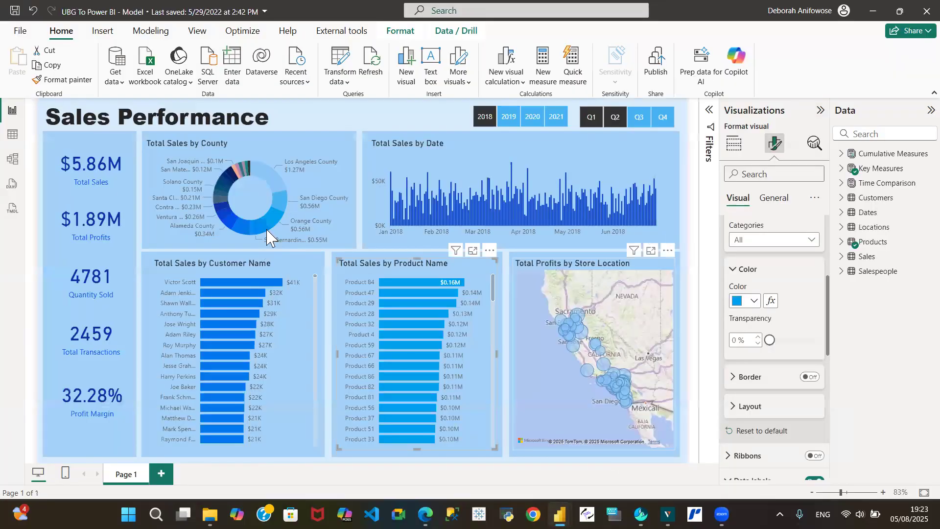
click(87, 158)
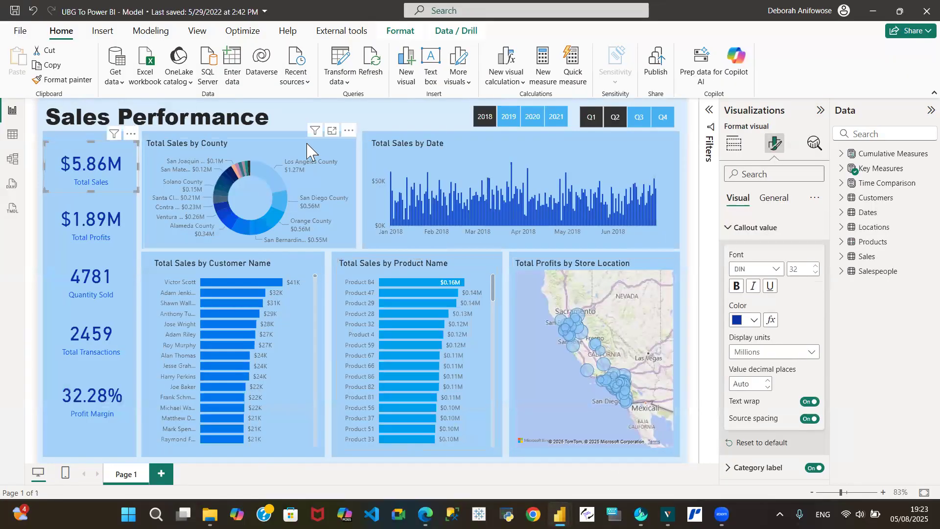
click(774, 201)
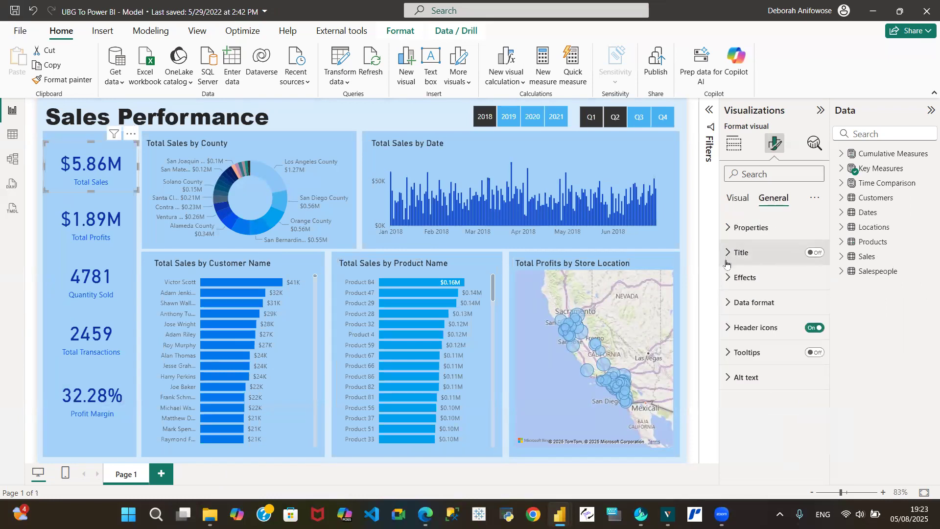
click(728, 228)
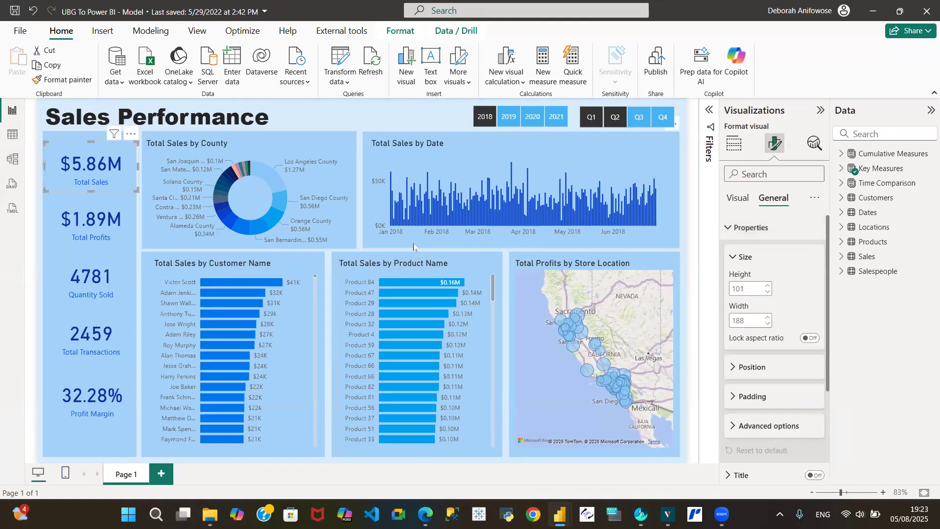
click(874, 11)
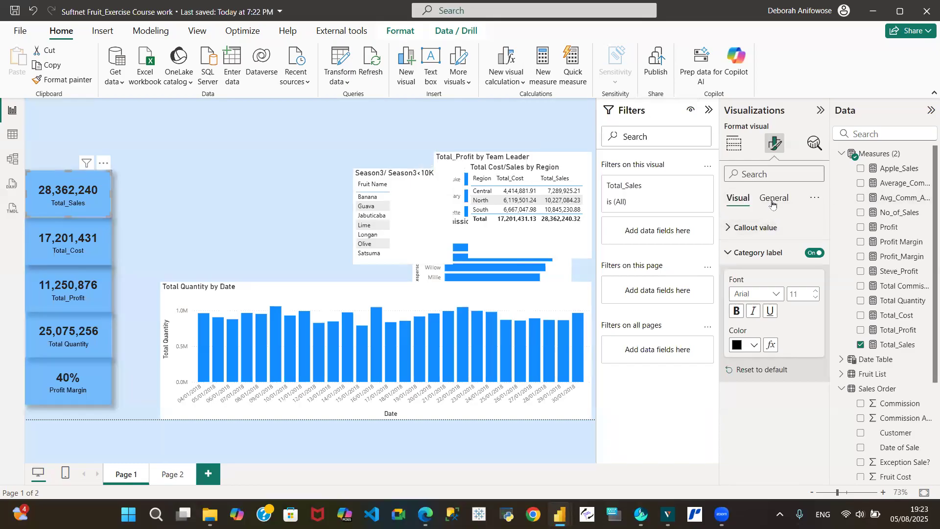
- Check the Total_Sales card's height and width under General properties
click(773, 201)
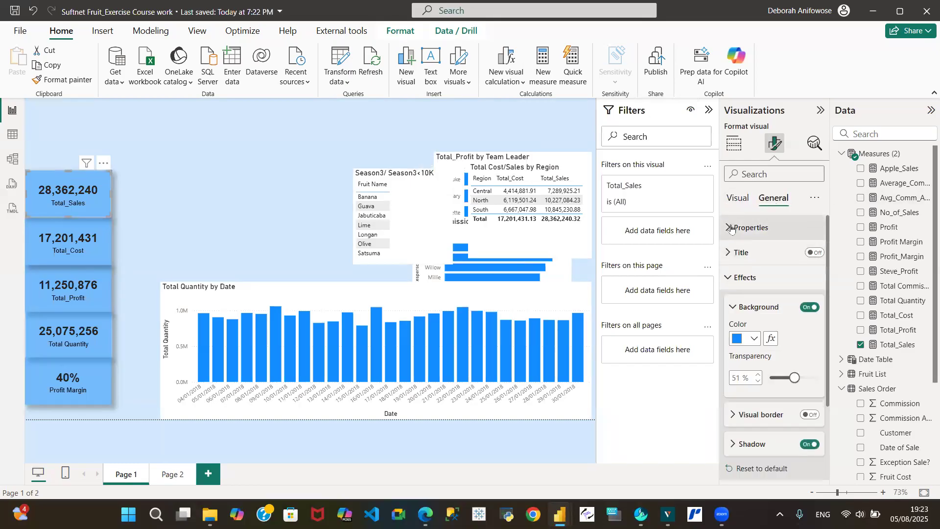
click(730, 228)
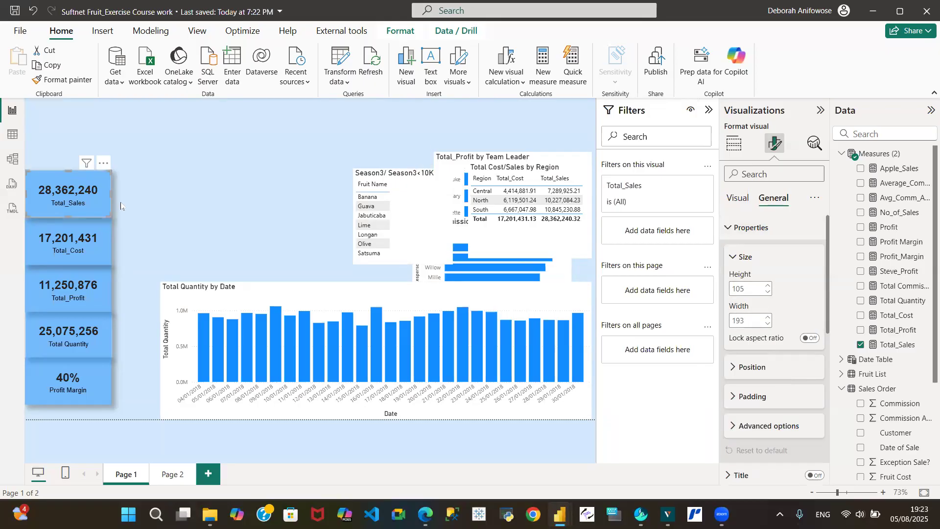
click(172, 208)
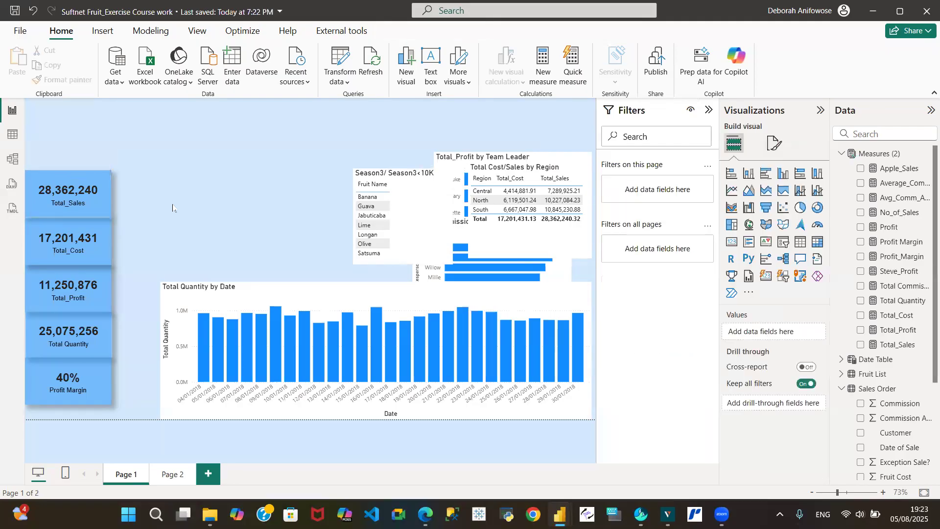
- Move the five KPI cards up into a tighter column near the top of the page
click(52, 189)
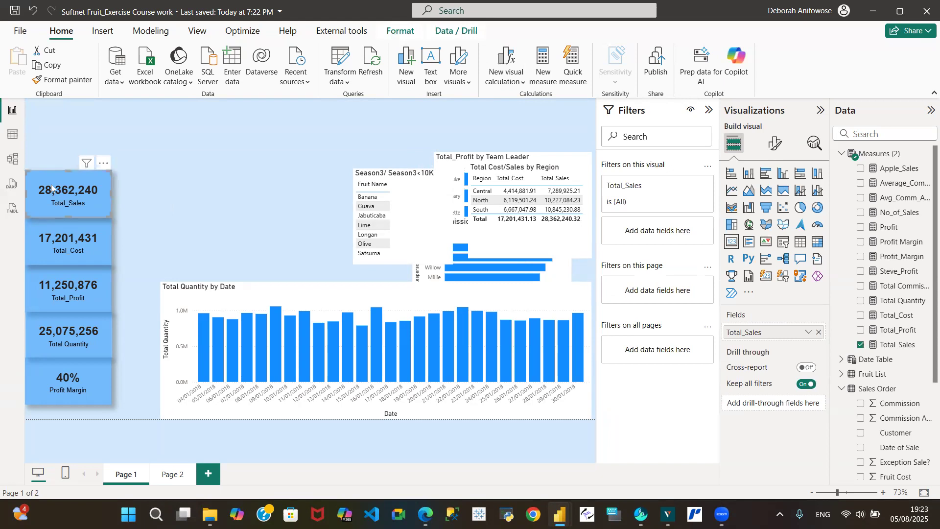
drag(51, 189, 52, 158)
click(61, 242)
drag(64, 247, 57, 226)
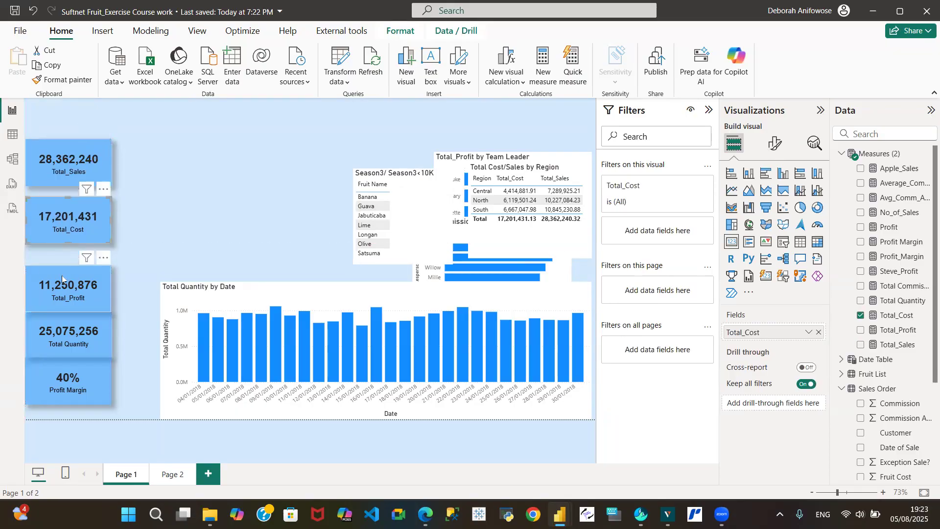
drag(60, 274, 59, 265)
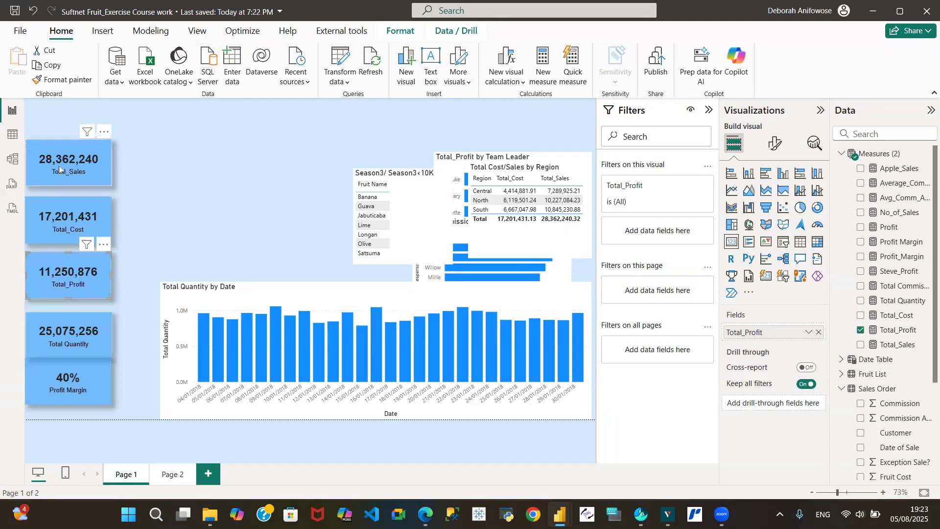
drag(57, 167, 54, 155)
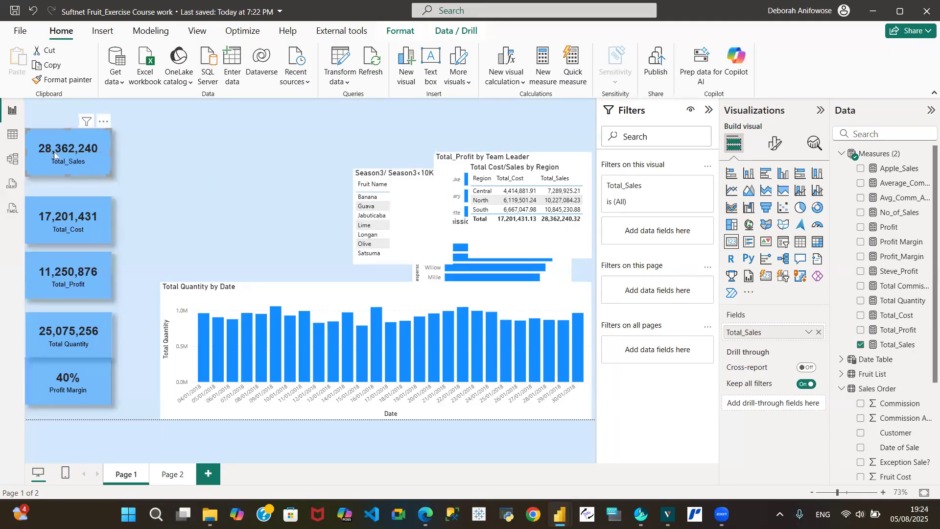
drag(62, 208, 62, 205)
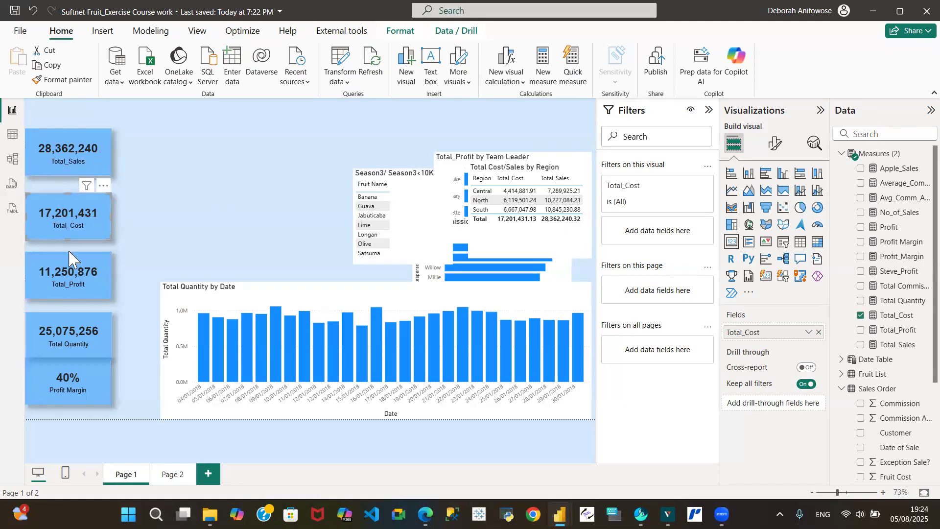
drag(66, 157, 65, 143)
drag(73, 215, 71, 200)
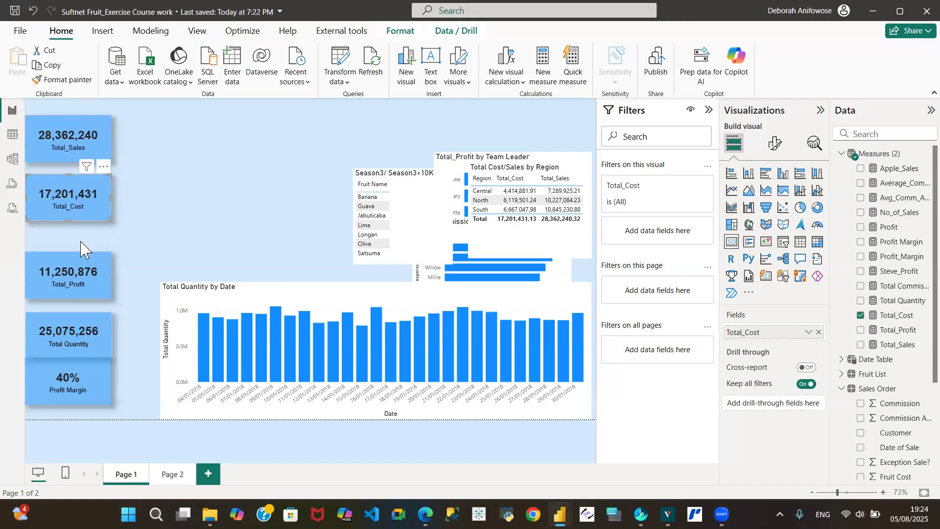
drag(79, 266, 78, 246)
drag(84, 324, 82, 308)
drag(77, 379, 76, 372)
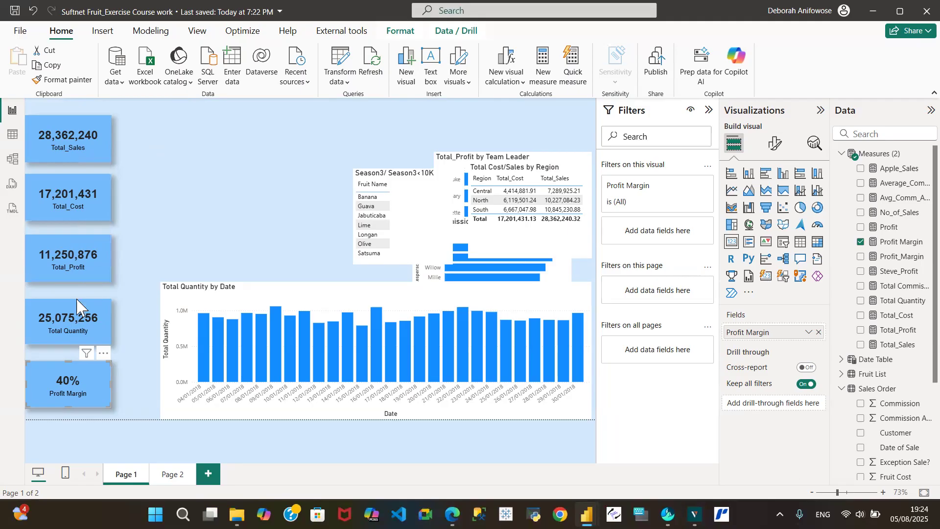
- Select all five KPI cards and distribute them vertically
click(63, 134)
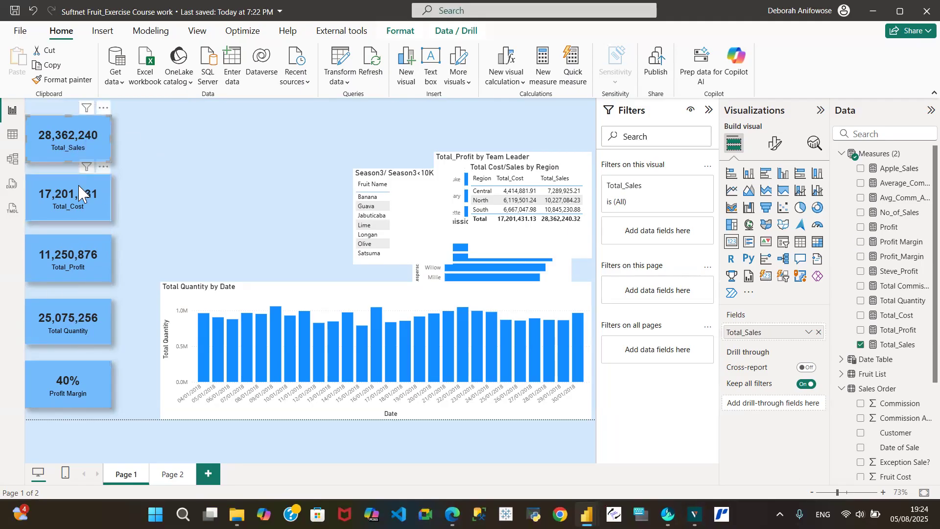
ctrl+click(77, 199)
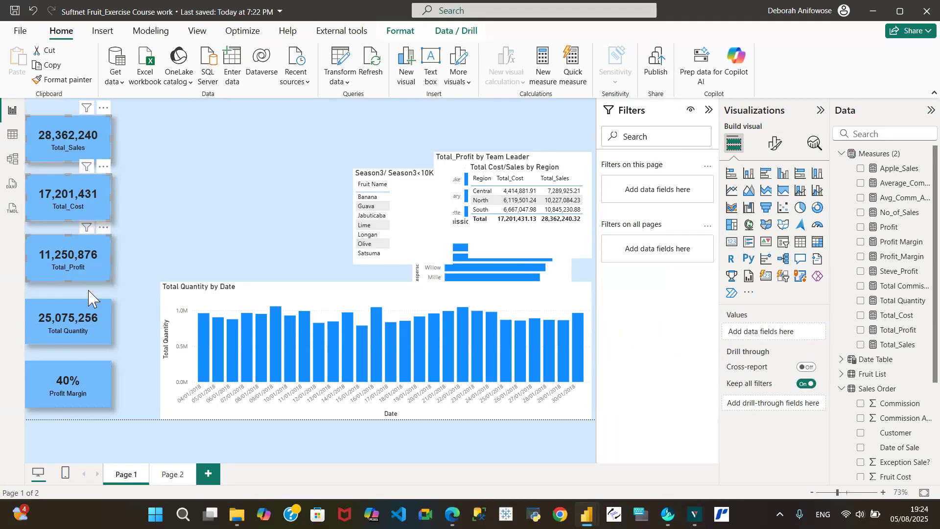
ctrl+click(91, 321)
ctrl+click(85, 387)
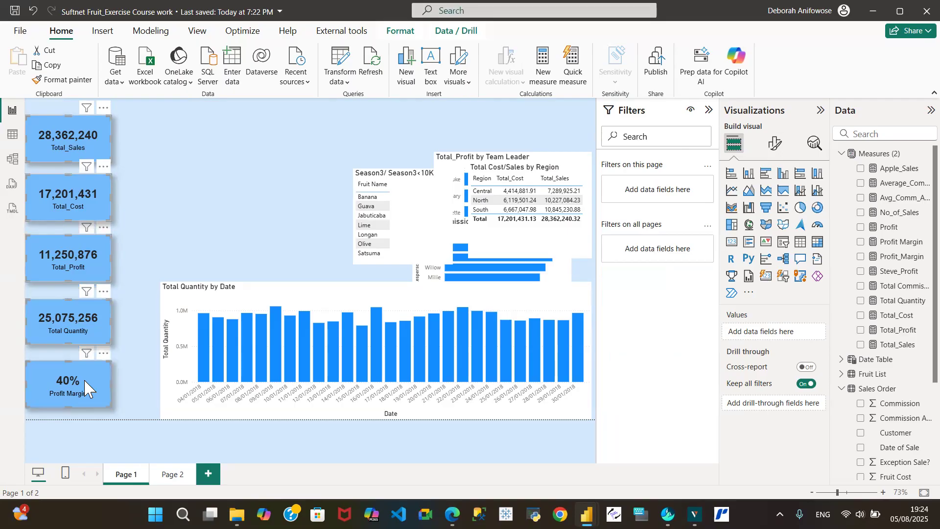
click(401, 31)
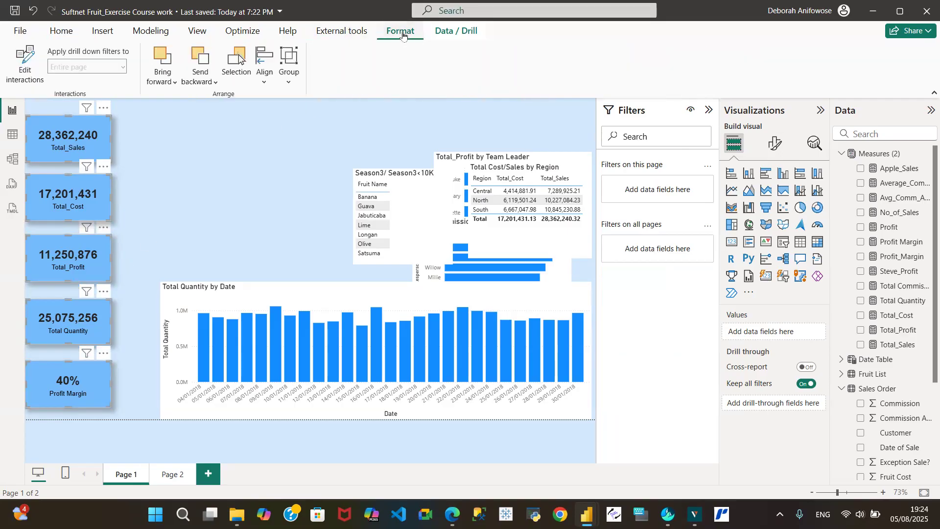
click(267, 86)
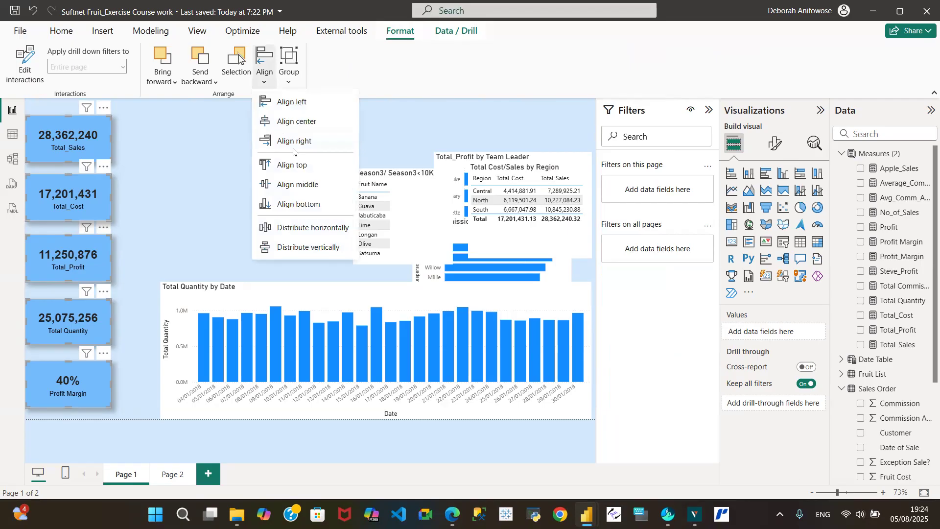
click(310, 248)
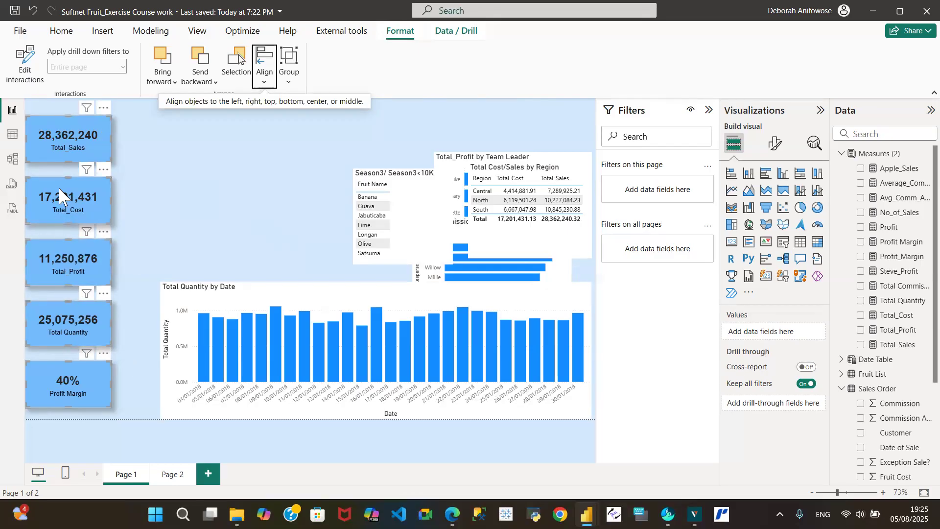
- Group the five selected KPI cards together
right_click(69, 142)
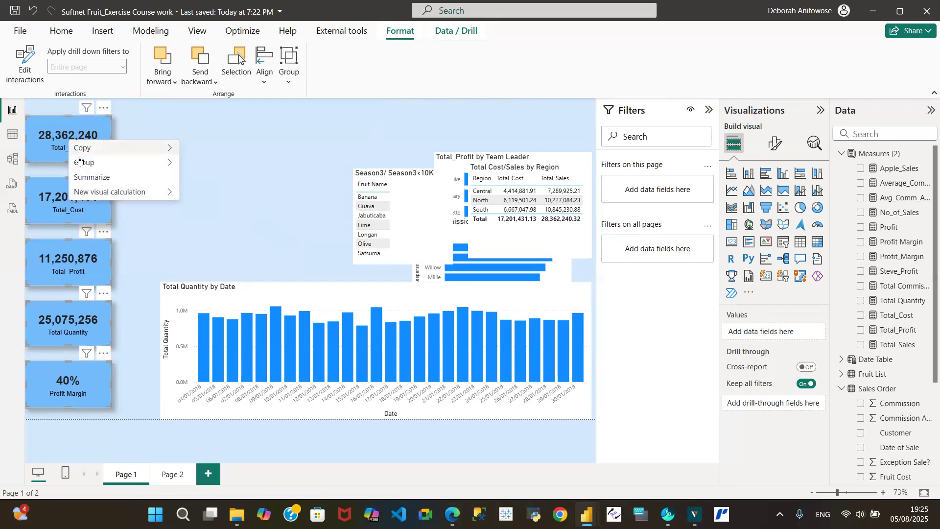
mouse_move(95, 163)
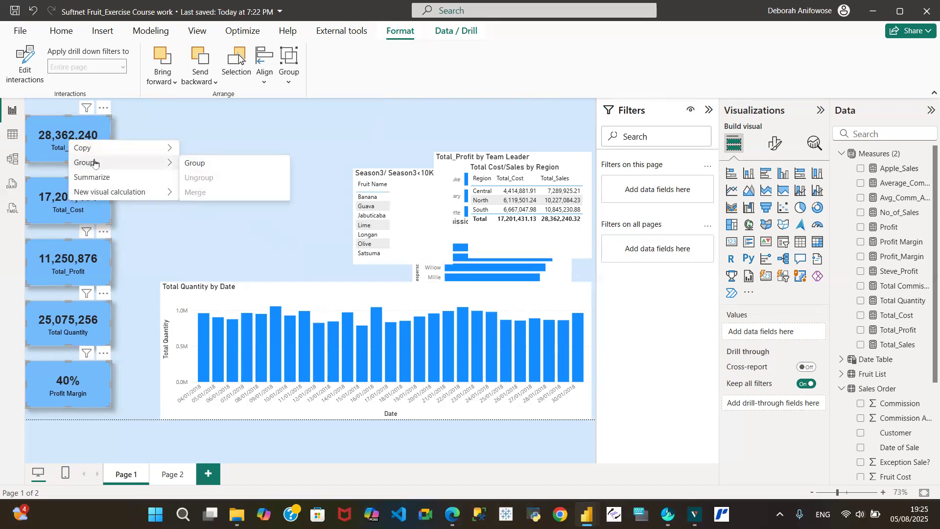
click(198, 163)
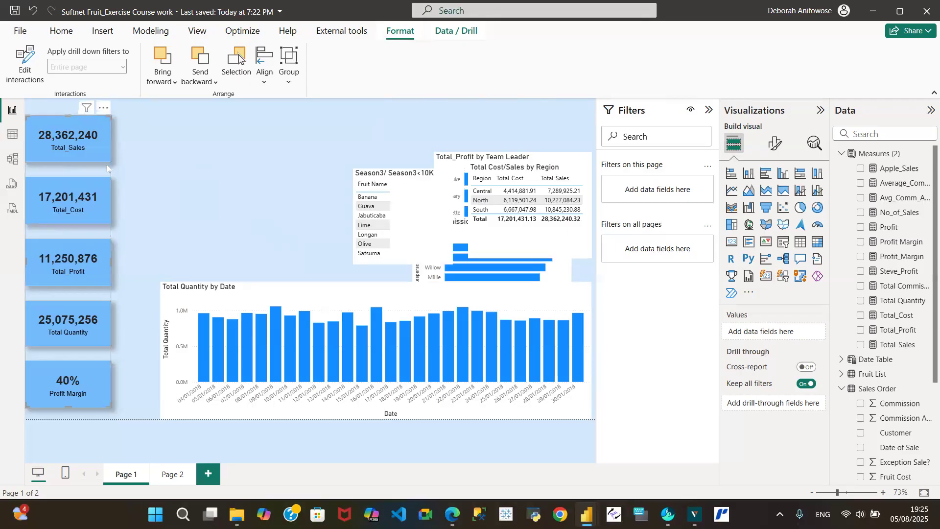
- Move the grouped KPI column slightly lower, level with the quantity chart's bottom
mouse_move(50, 146)
mouse_down()
mouse_move(211, 137)
mouse_move(195, 212)
mouse_move(223, 142)
mouse_move(269, 171)
mouse_move(46, 172)
mouse_move(46, 139)
mouse_up()
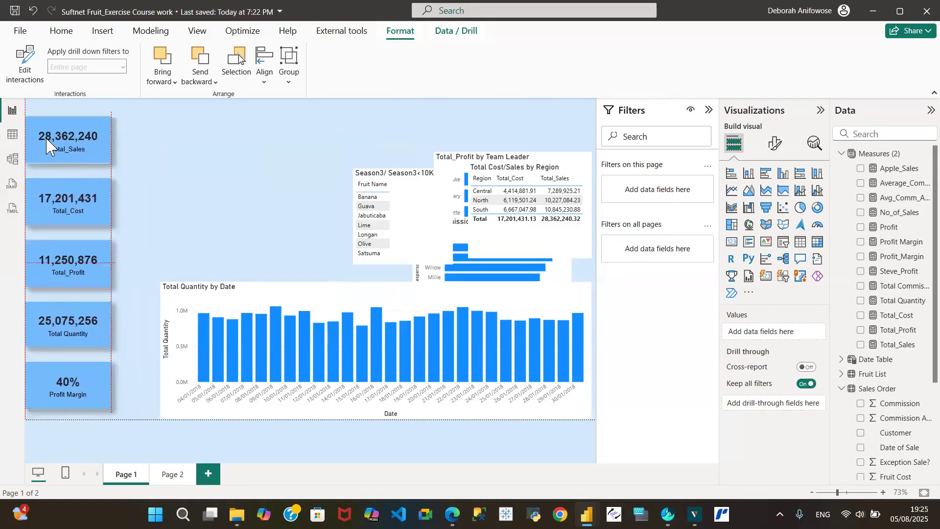
drag(46, 139, 48, 166)
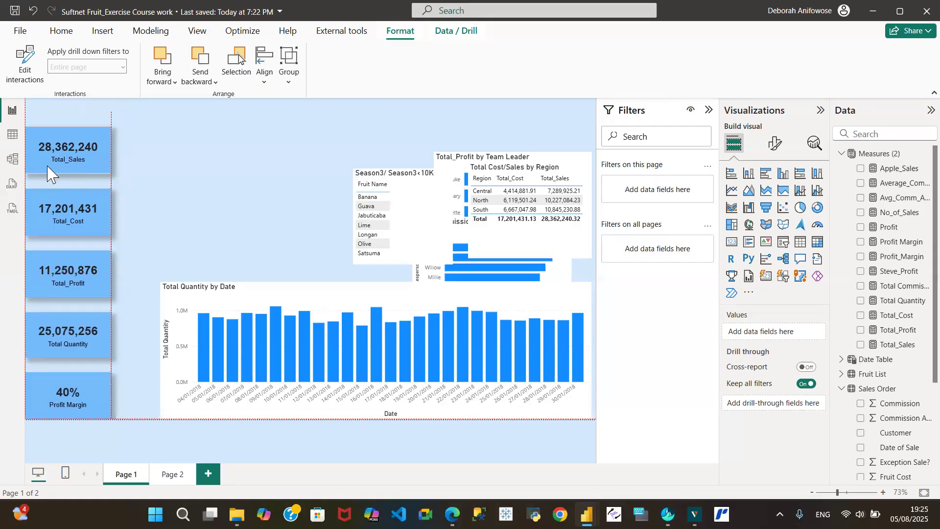
click(47, 169)
click(242, 156)
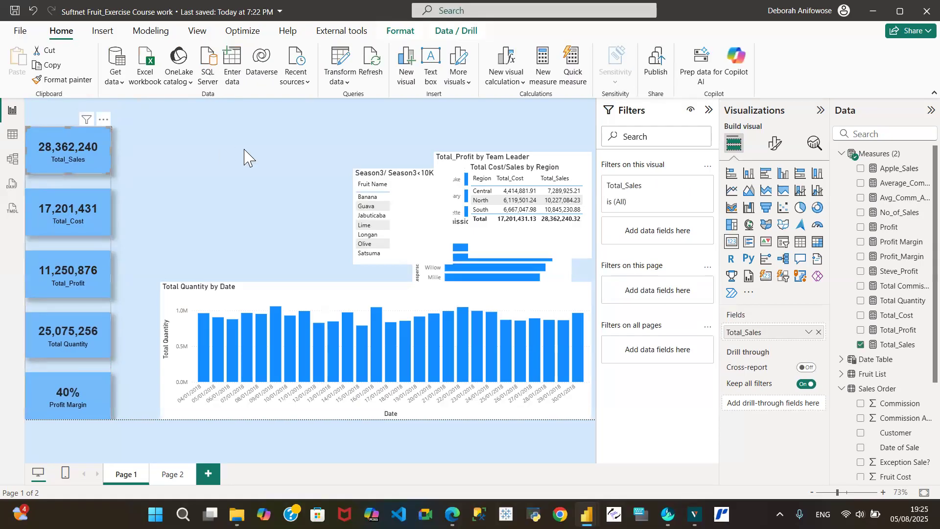
- Save the report and move the Total Cost/Sales by Region table lower on the canvas
click(15, 12)
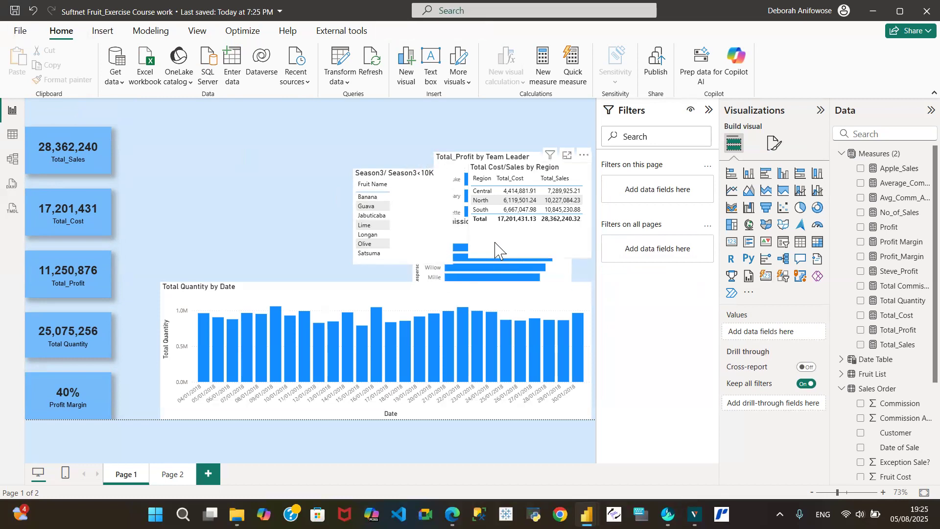
drag(496, 250, 505, 326)
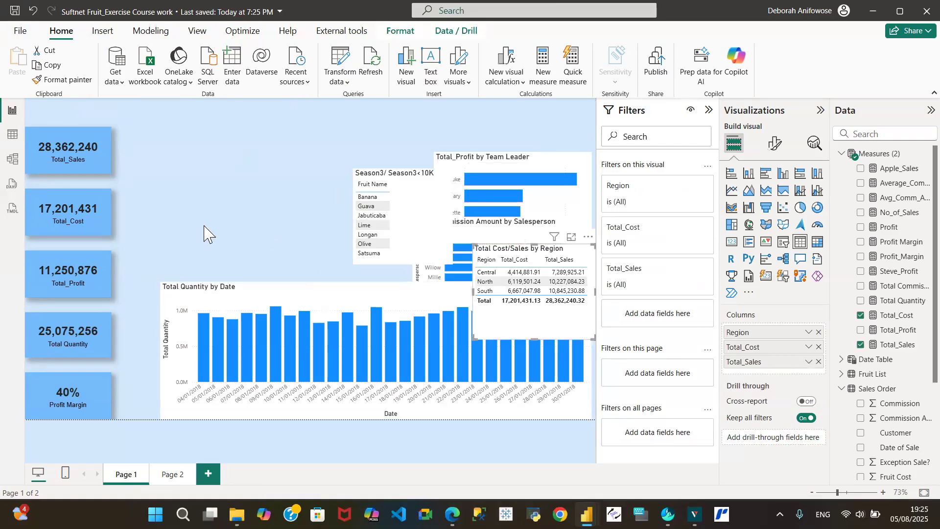
- Ungroup the KPI card group
click(61, 148)
right_click(60, 148)
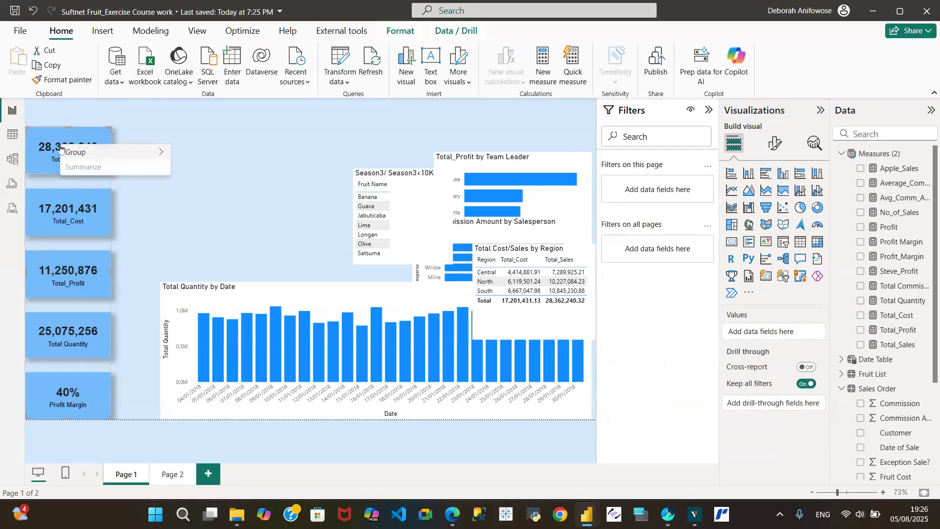
mouse_move(83, 152)
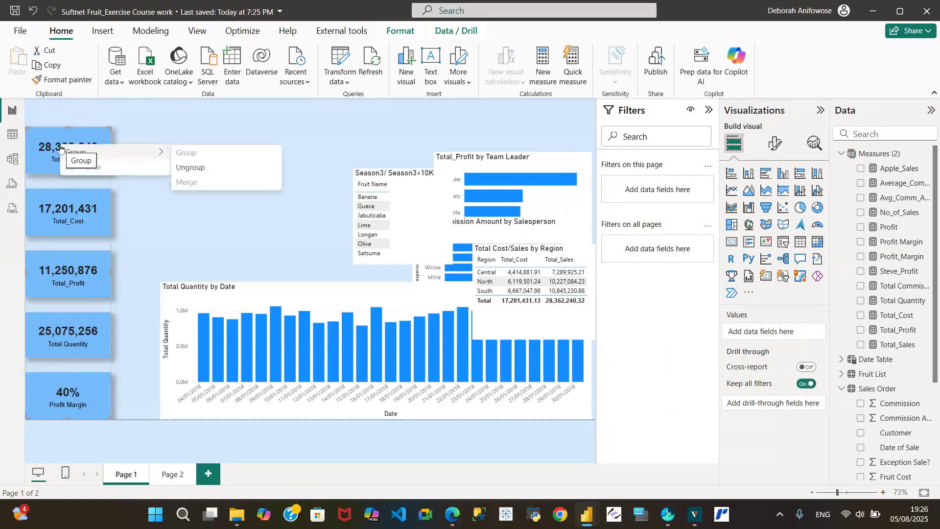
click(189, 167)
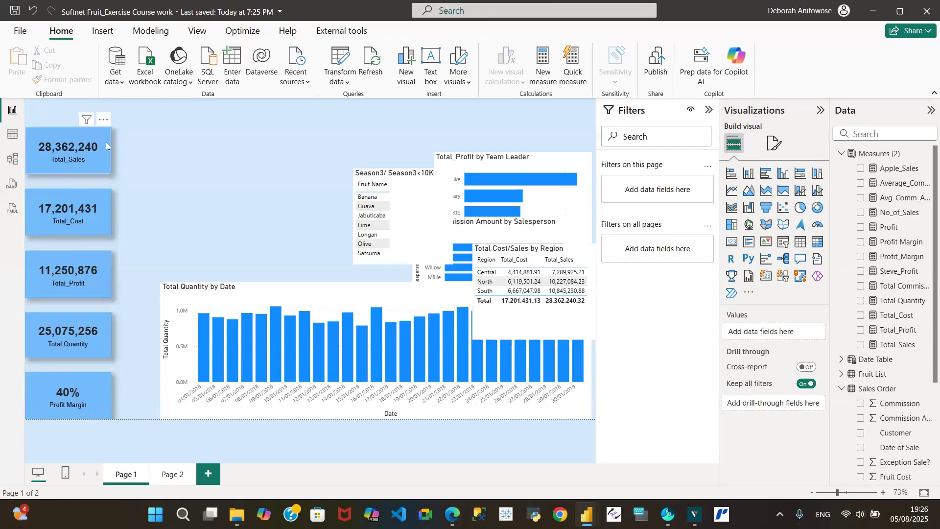
- Reorder the cards so Total_Cost is at the top with Total_Sales directly beneath
drag(63, 158, 210, 153)
drag(64, 213, 62, 148)
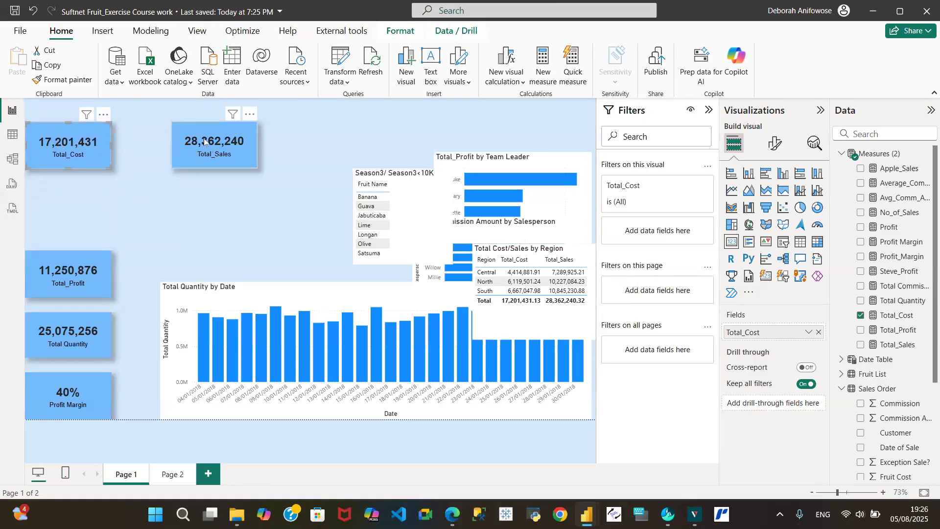
drag(199, 149, 62, 201)
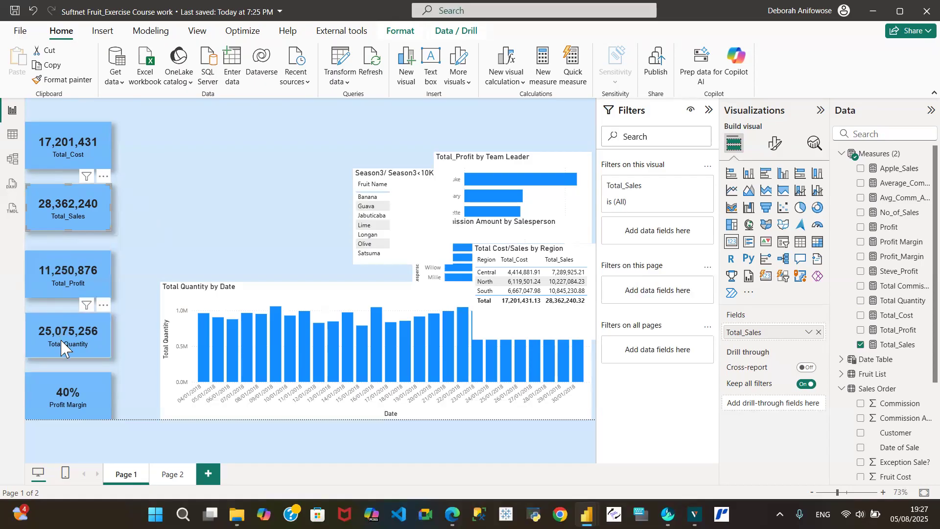
- Move the Total Quantity card into third place, just above Total_Profit
drag(105, 325, 192, 221)
drag(69, 279, 69, 338)
drag(141, 239, 53, 284)
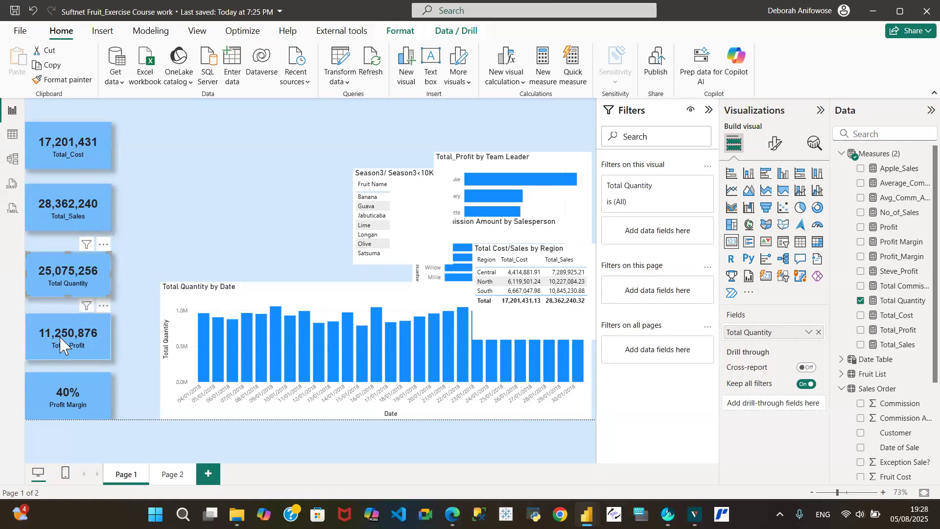
click(71, 405)
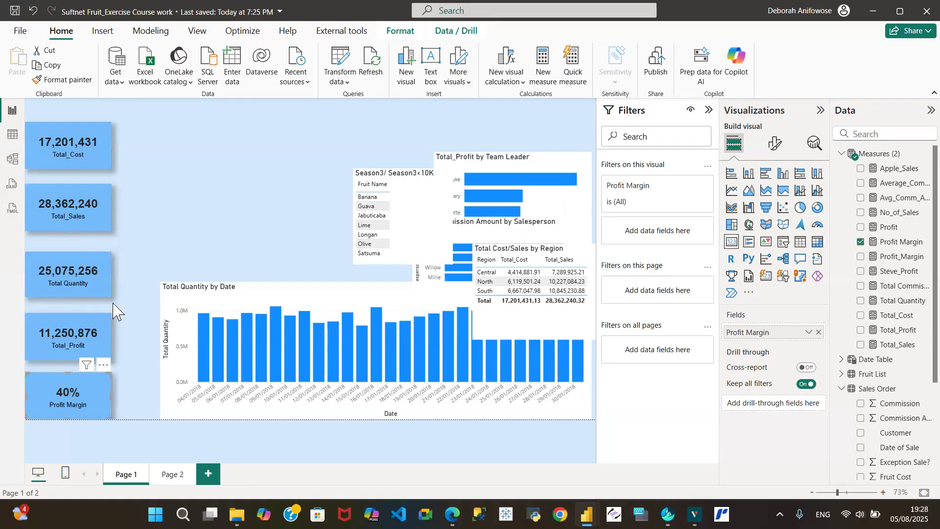
click(172, 235)
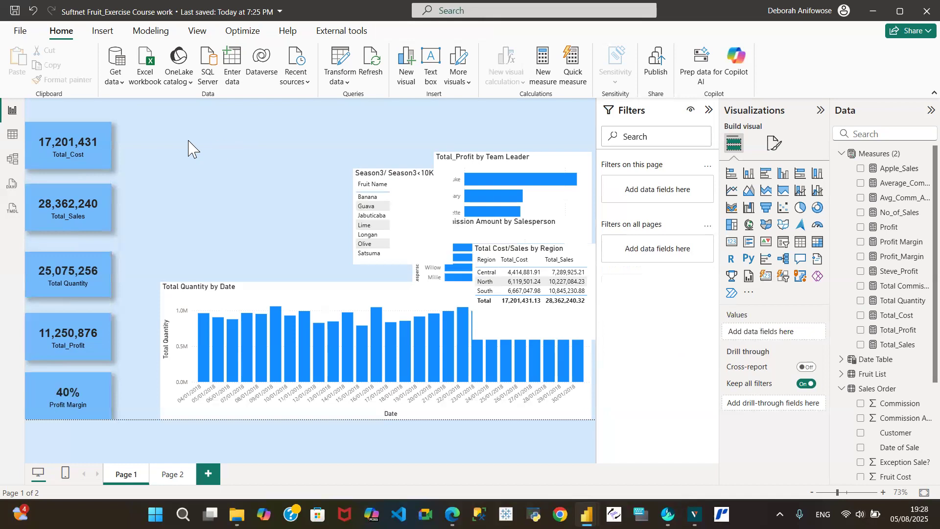
- Select all five KPI cards and distribute them evenly vertically
click(78, 145)
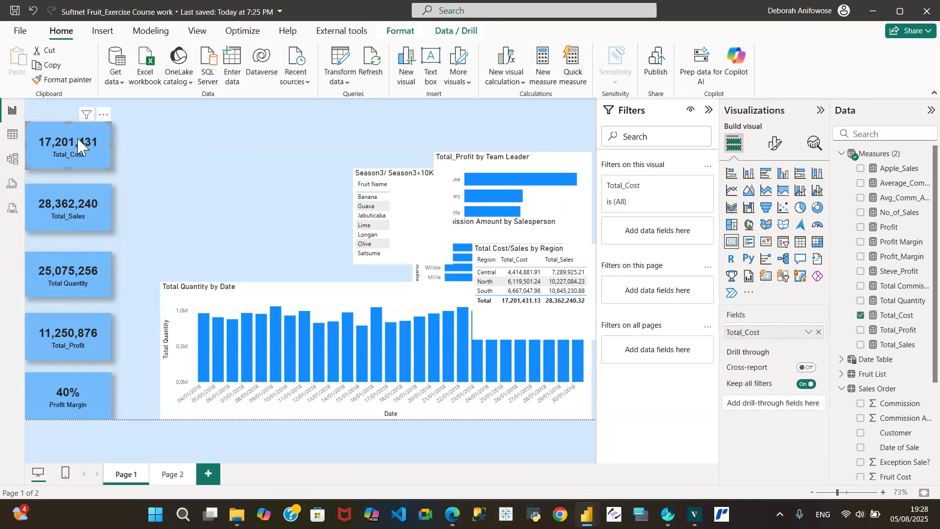
ctrl+click(89, 220)
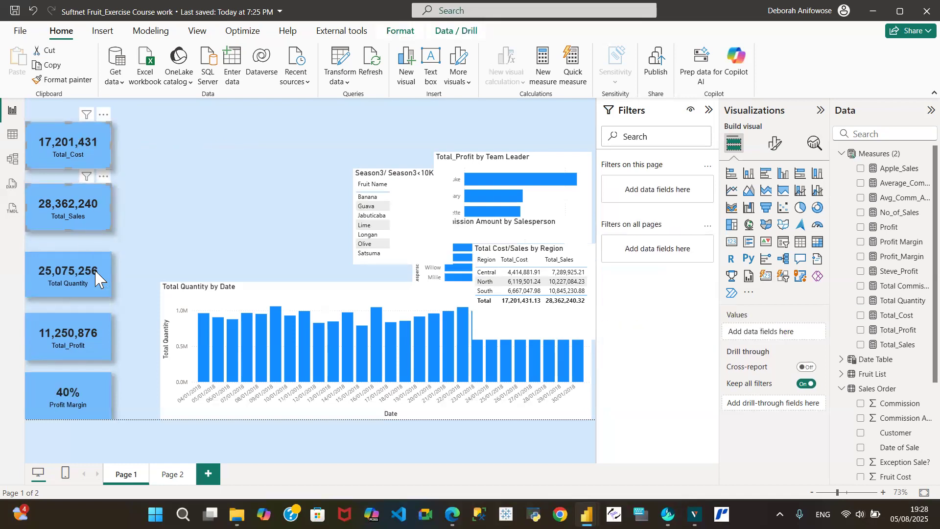
ctrl+click(94, 283)
ctrl+click(96, 334)
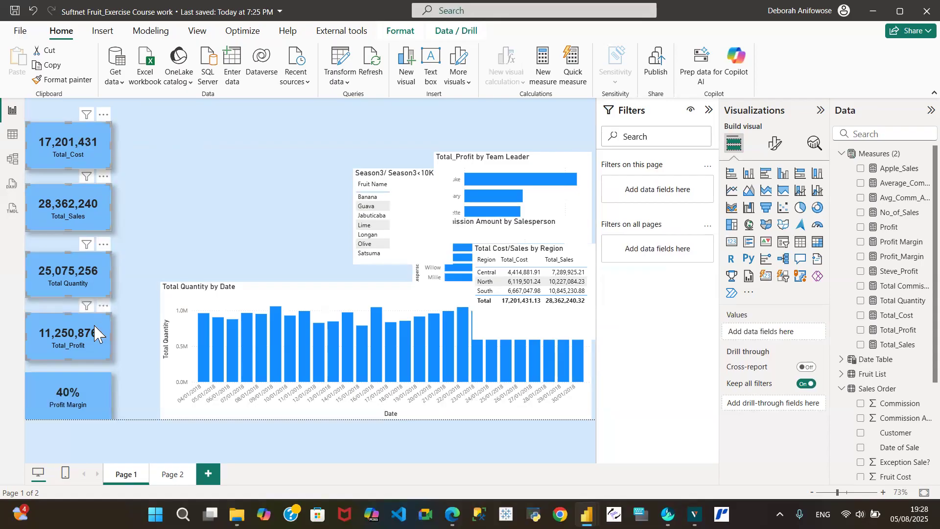
ctrl+click(94, 399)
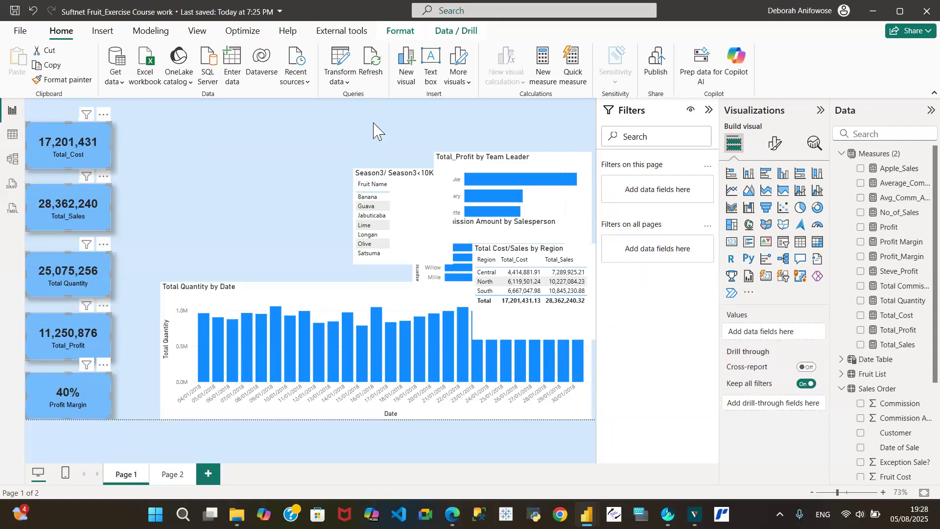
click(405, 33)
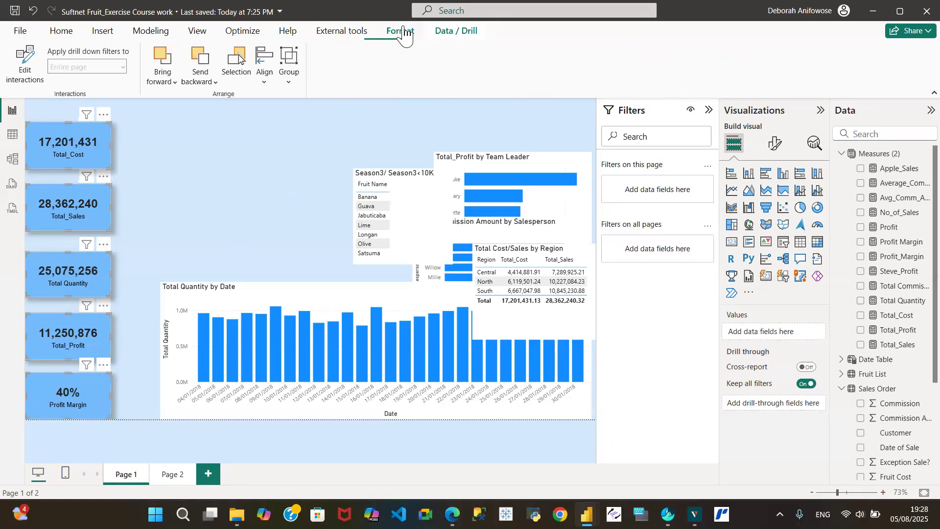
click(264, 83)
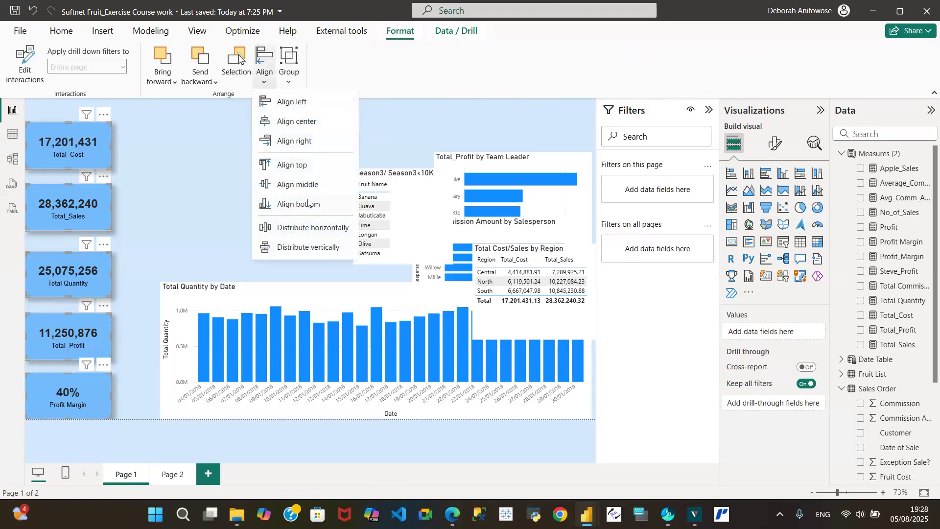
click(313, 248)
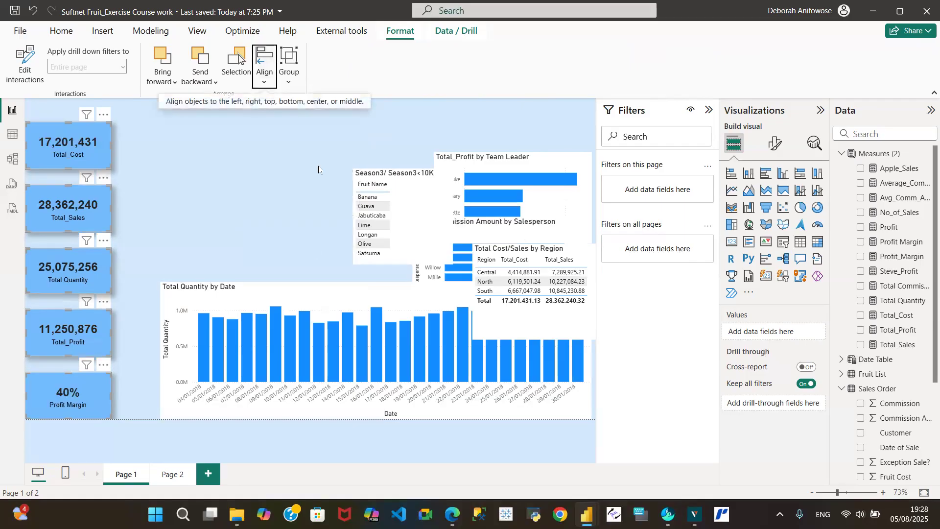
- Group the five selected cards into a single unit
click(289, 82)
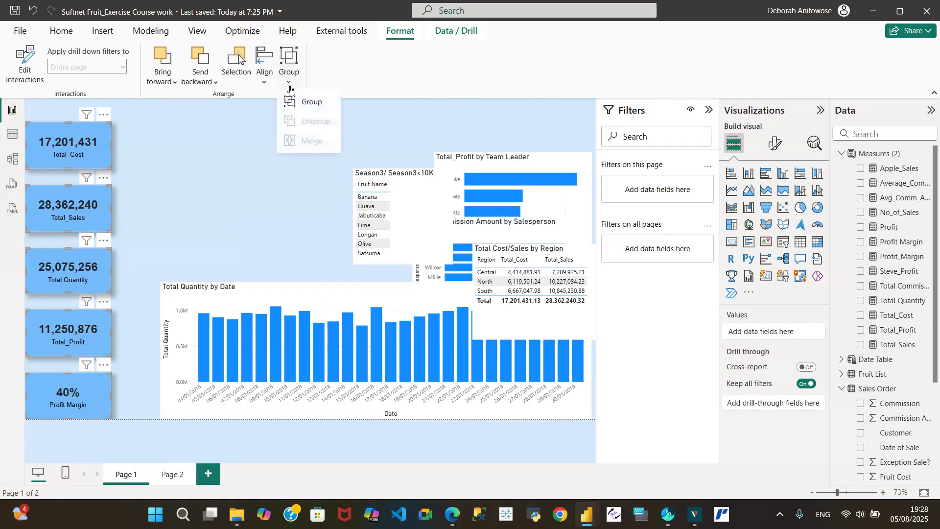
click(314, 108)
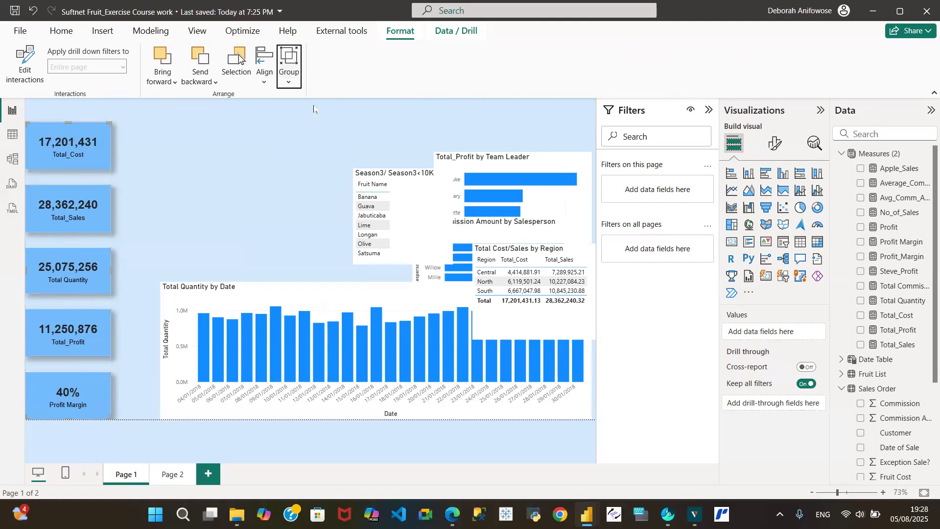
click(237, 166)
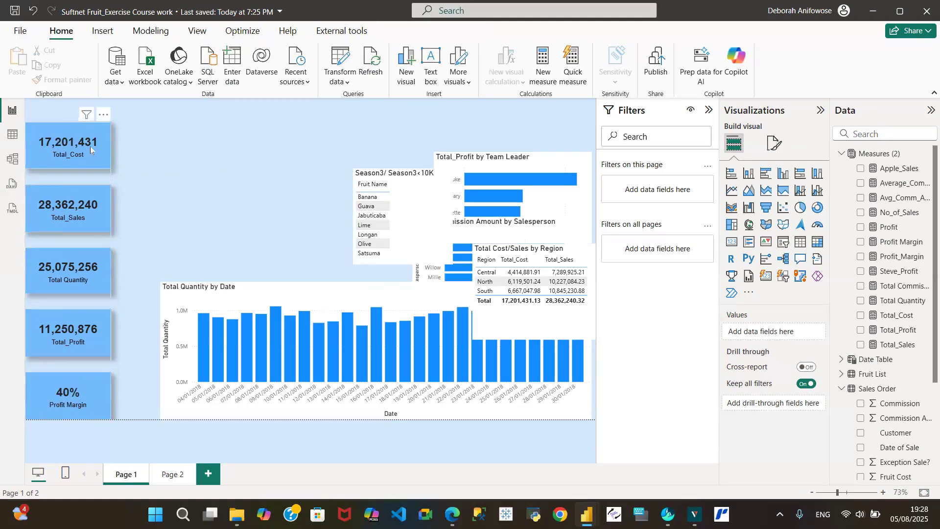
- Place the Total_Profit by Team Leader chart at the top, next to the KPI card group
mouse_move(75, 146)
mouse_down()
mouse_move(168, 141)
mouse_move(89, 159)
mouse_move(77, 150)
mouse_up()
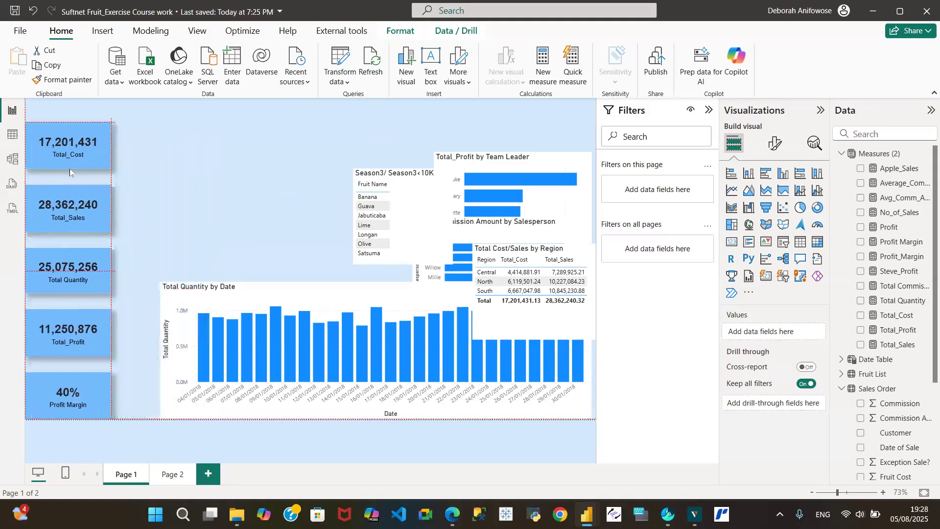
click(206, 169)
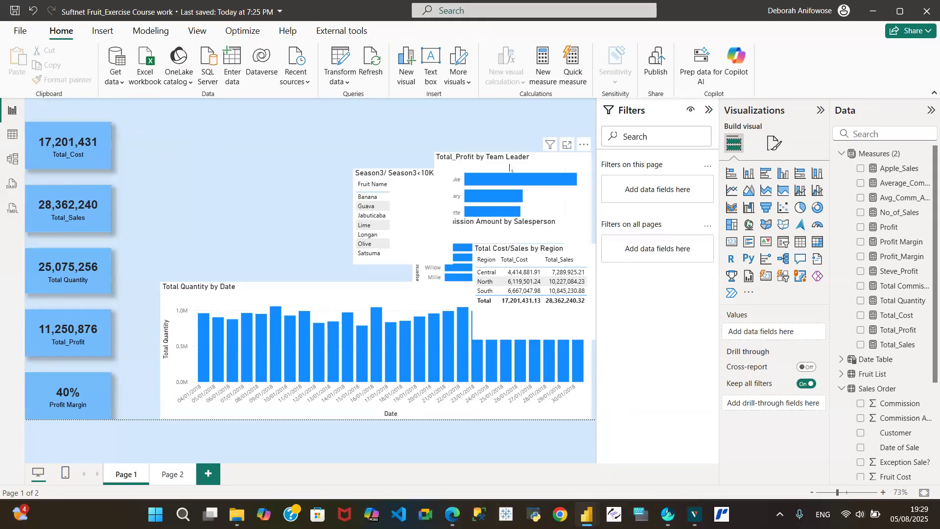
drag(509, 168, 209, 138)
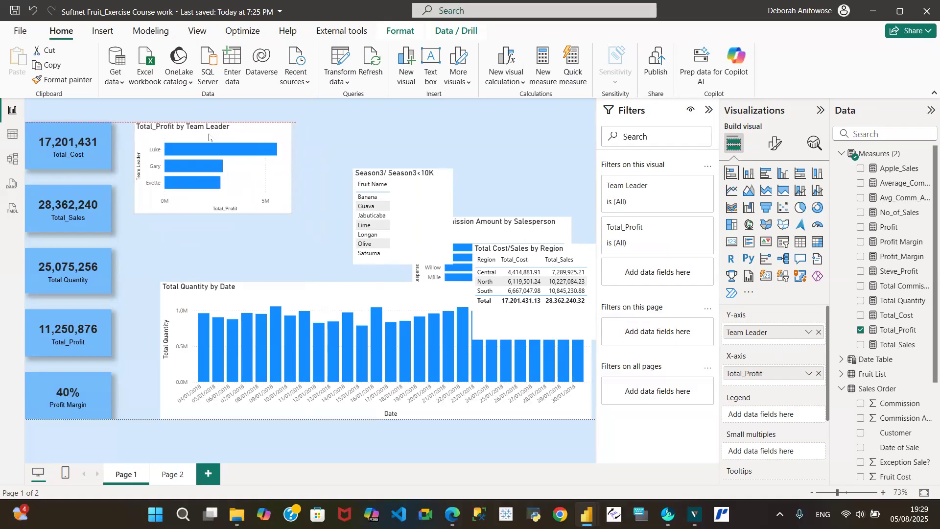
drag(210, 138, 207, 138)
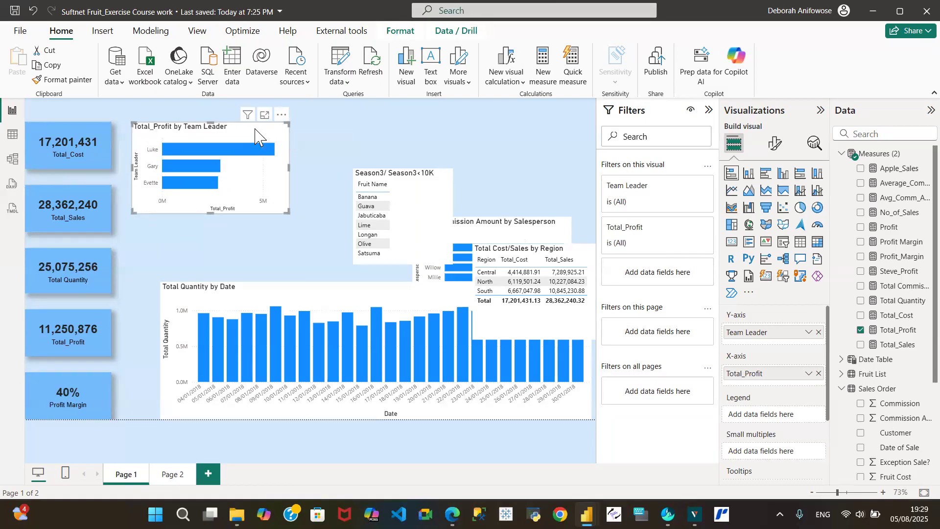
- Convert the Team Leader profit chart to a donut and stretch it slightly taller
click(817, 209)
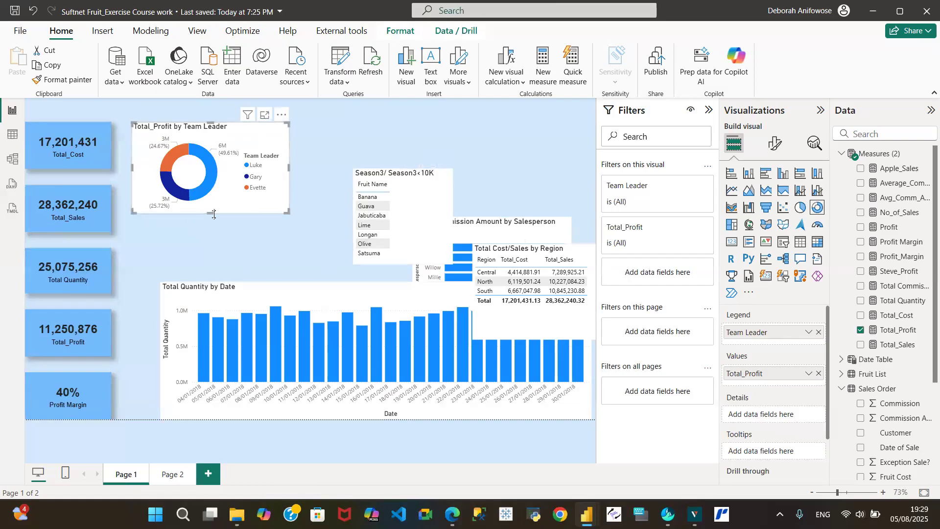
drag(212, 213, 211, 239)
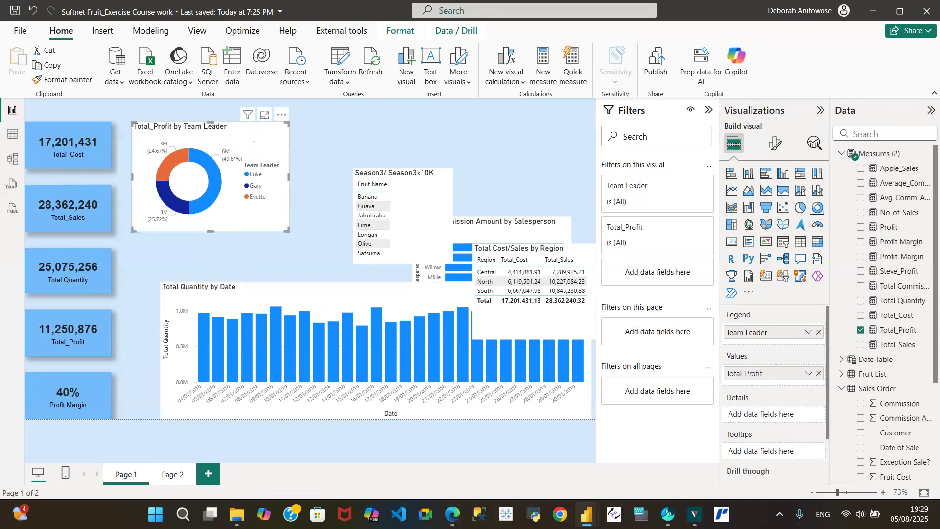
- Set the donut legend position to Top center
click(776, 146)
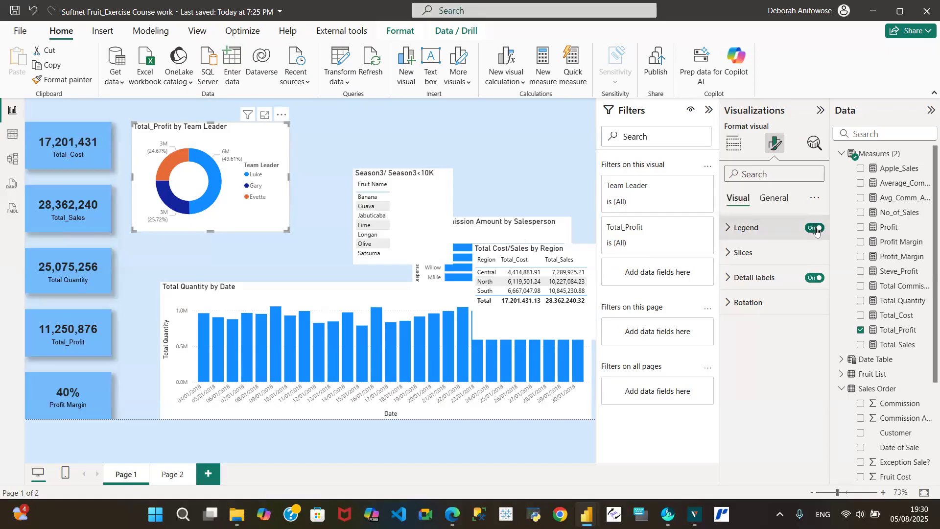
click(728, 229)
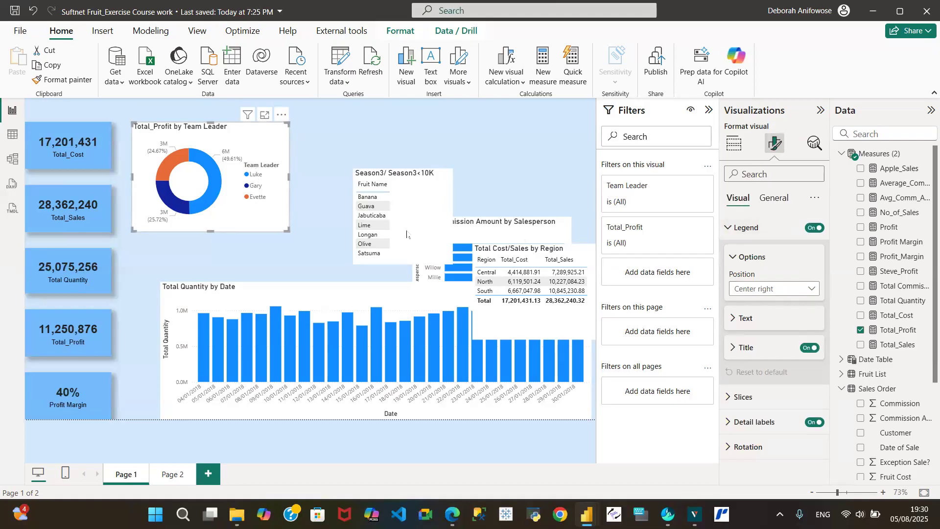
click(815, 293)
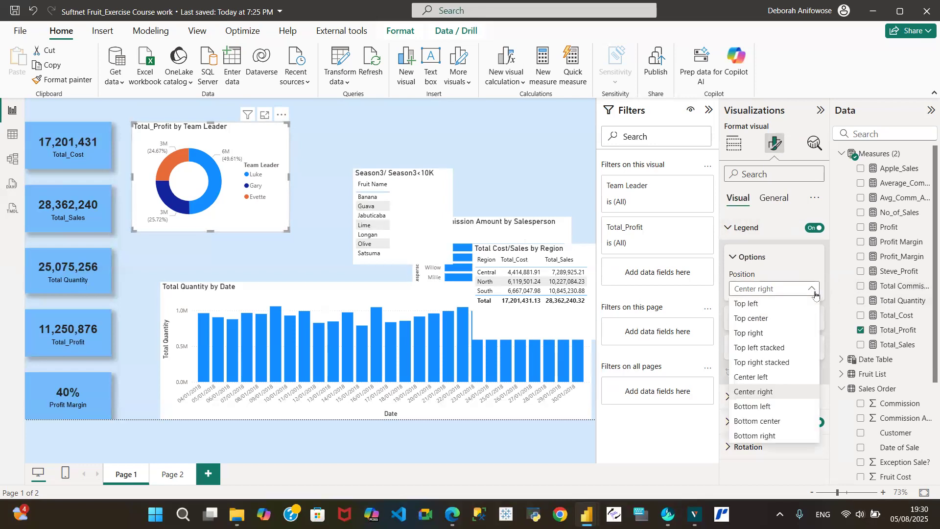
click(764, 304)
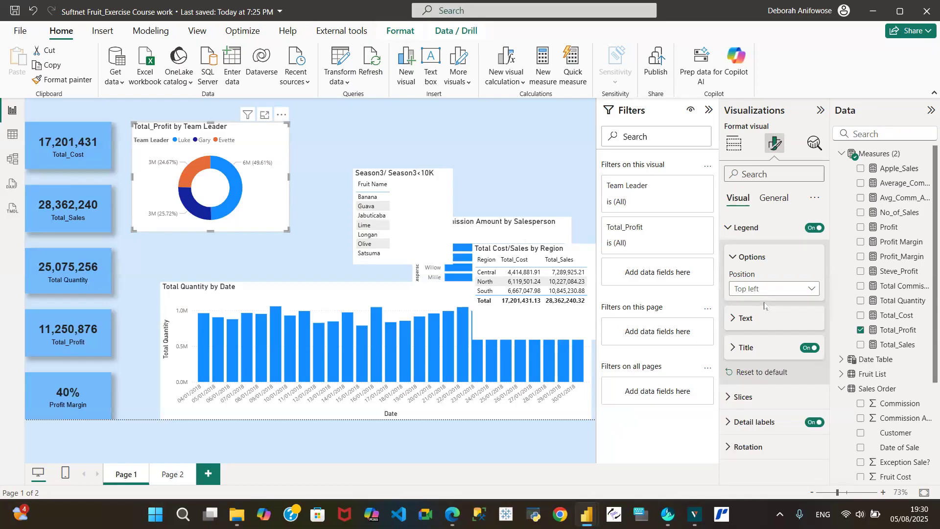
click(816, 290)
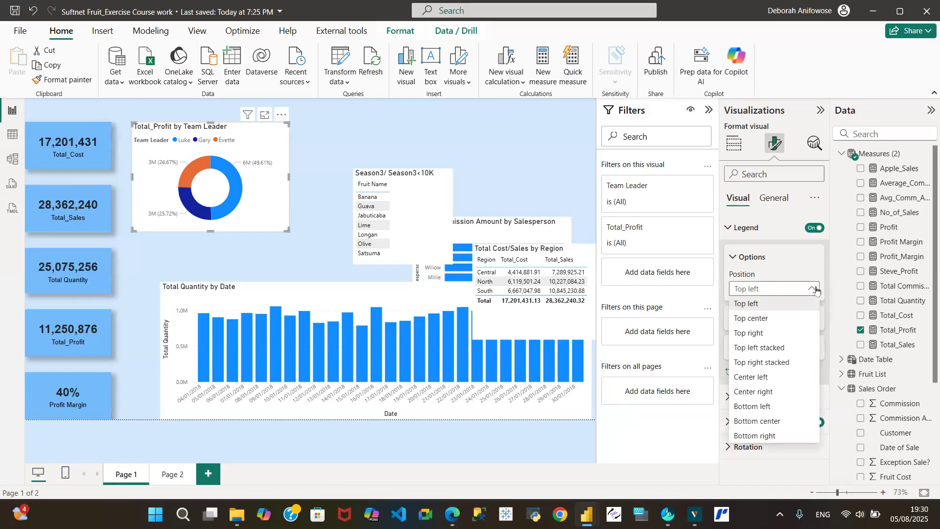
click(775, 319)
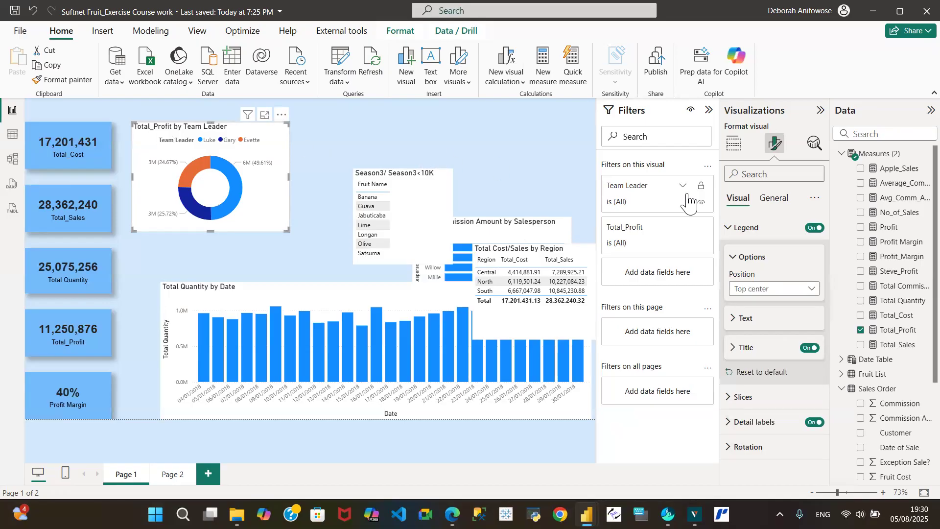
click(730, 231)
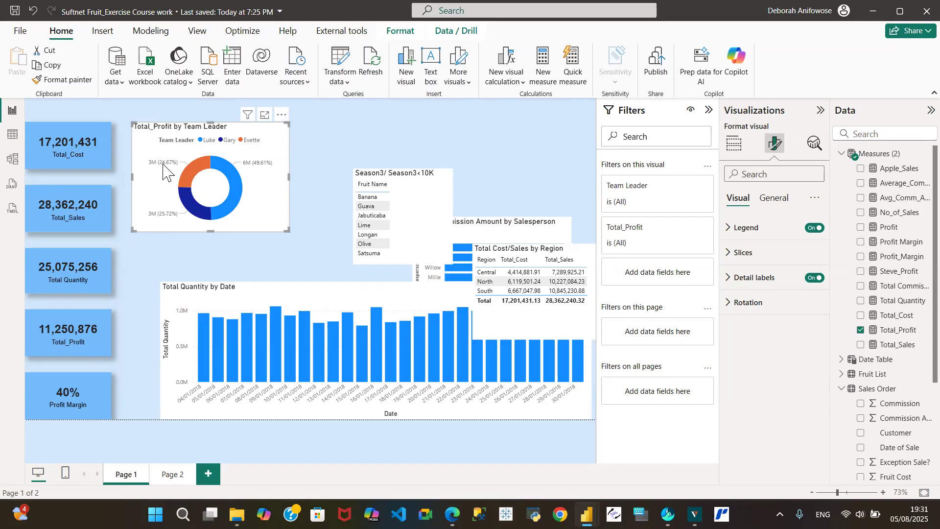
- Color the Evette slice light blue #D1E9FC at 50% transparency
mouse_move(172, 219)
click(728, 259)
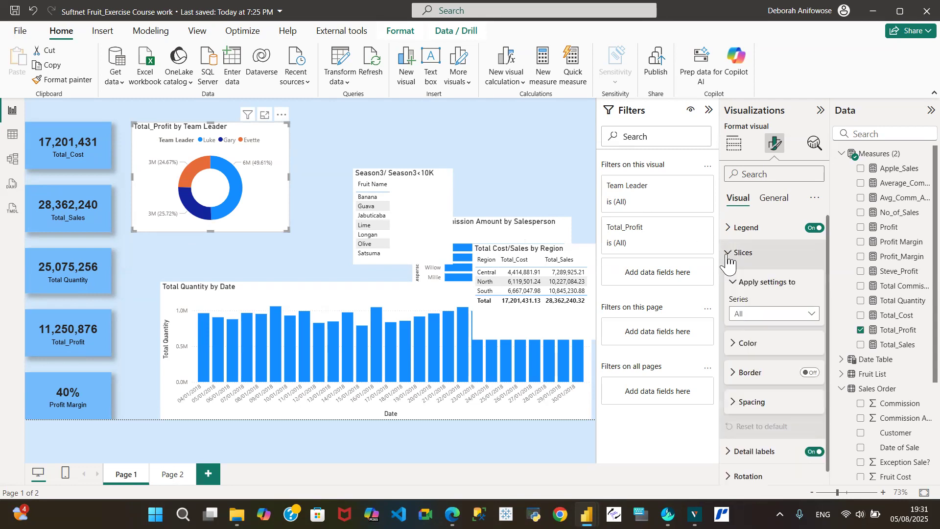
click(810, 315)
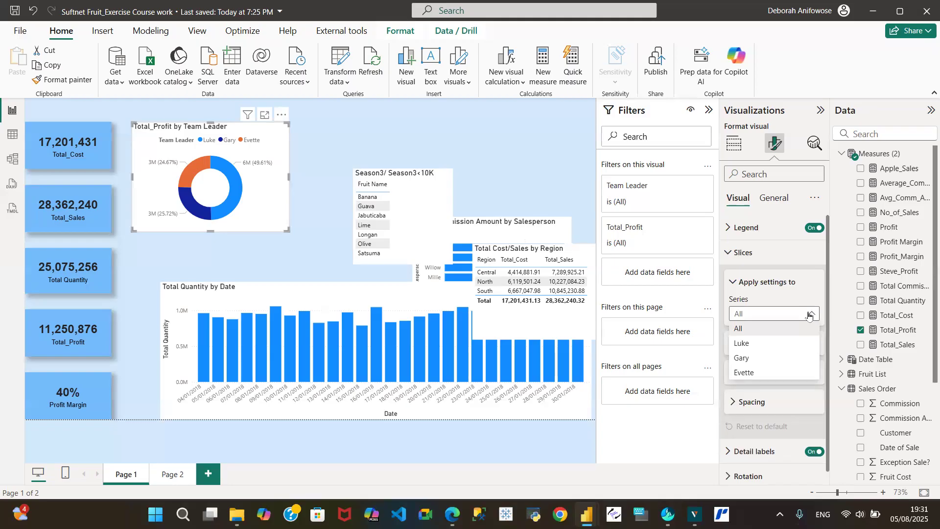
click(754, 374)
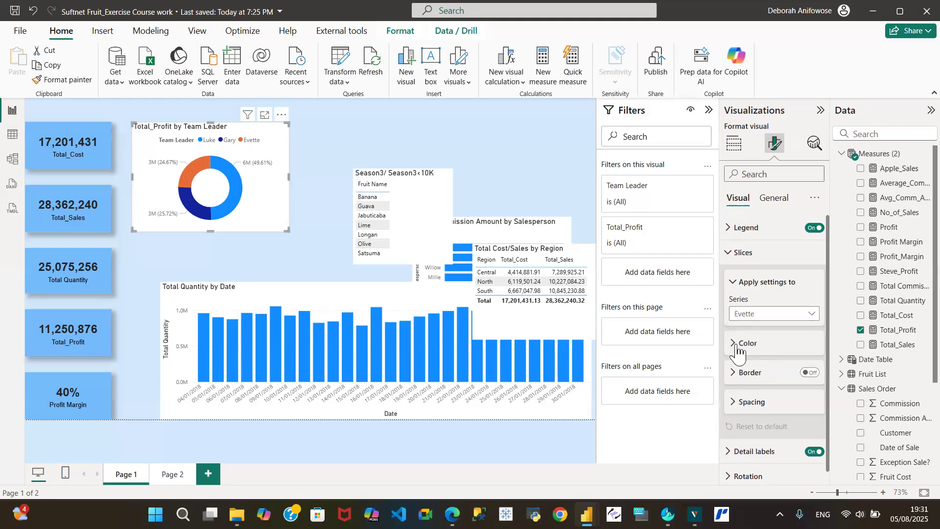
click(744, 347)
click(754, 376)
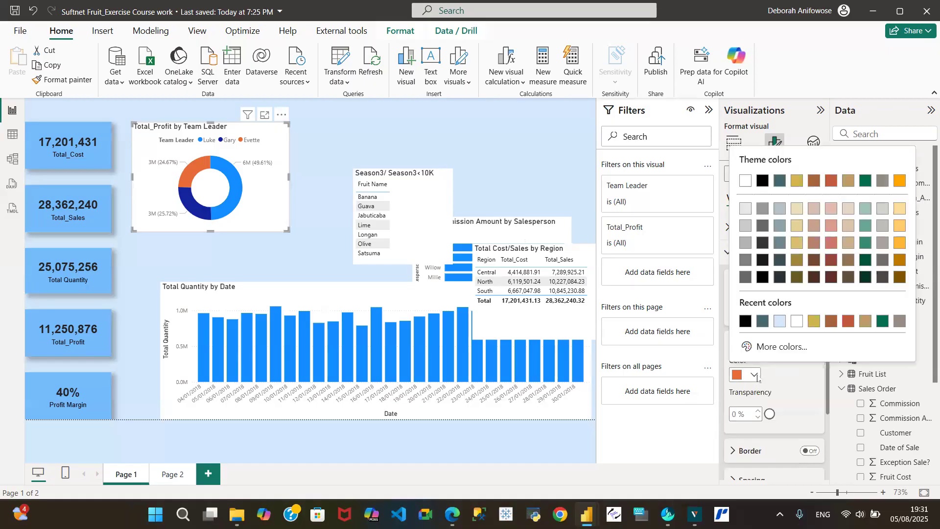
click(779, 324)
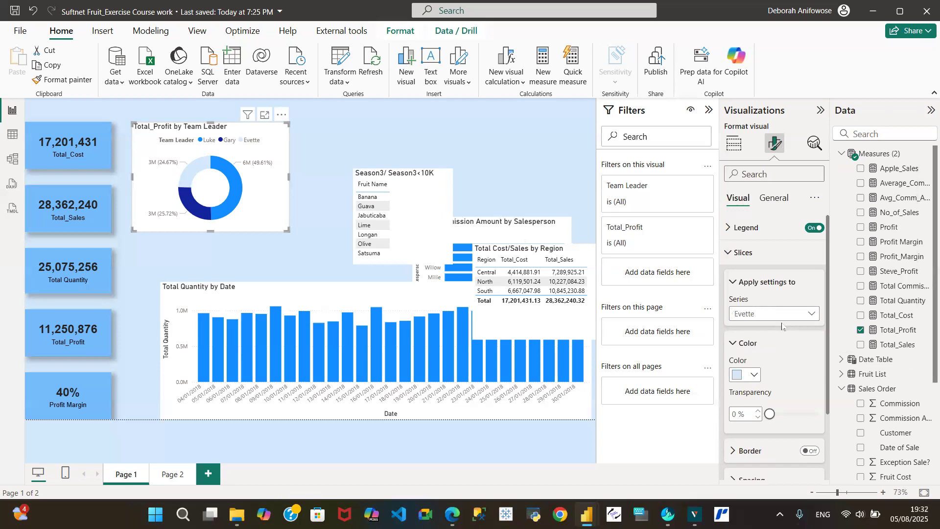
drag(769, 416, 795, 419)
click(759, 411)
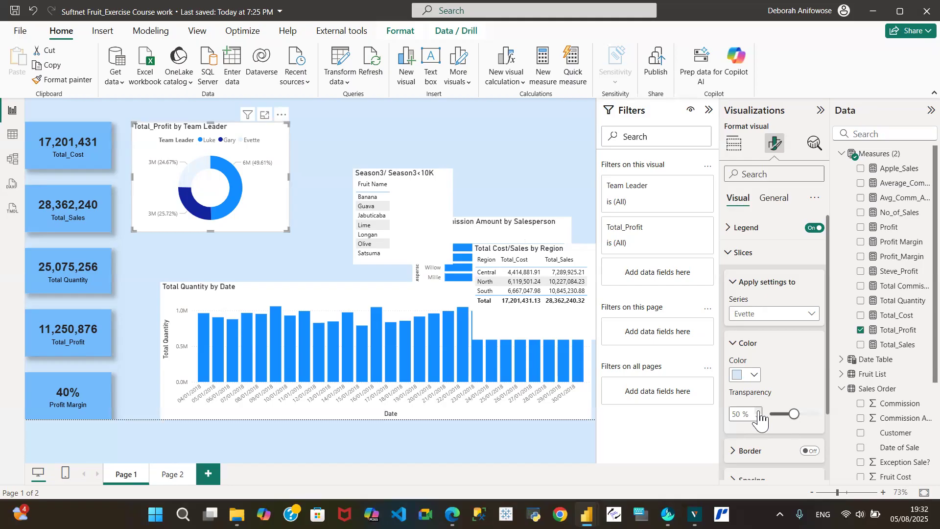
click(732, 253)
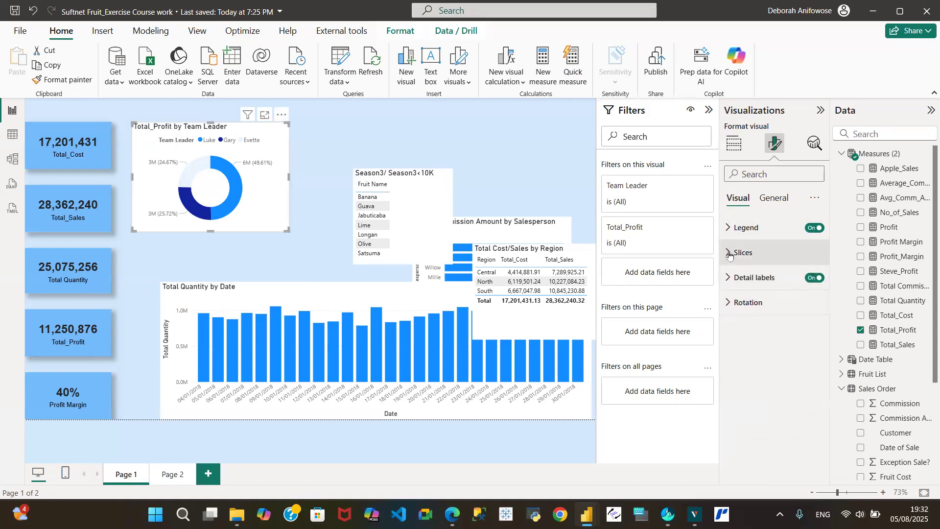
- Set the donut's detail label position to Prefer outside
click(733, 280)
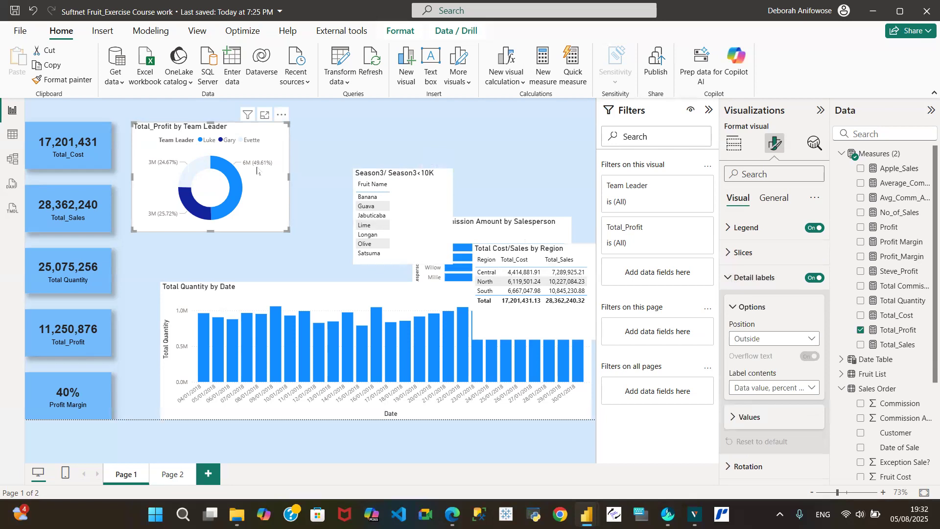
click(813, 339)
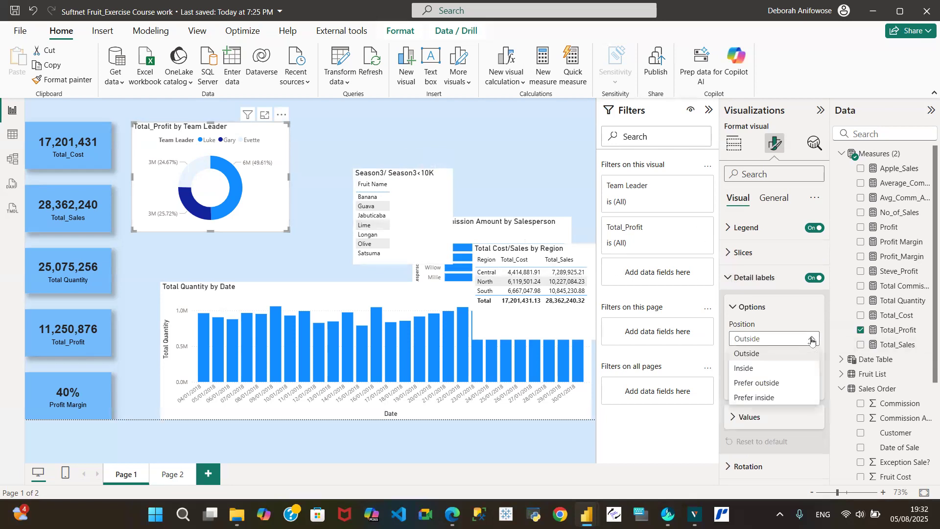
click(754, 369)
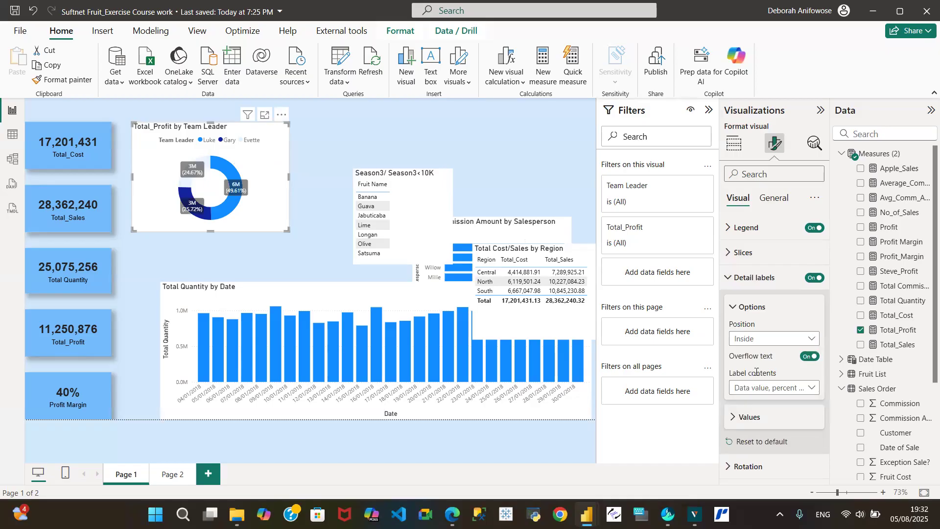
click(812, 339)
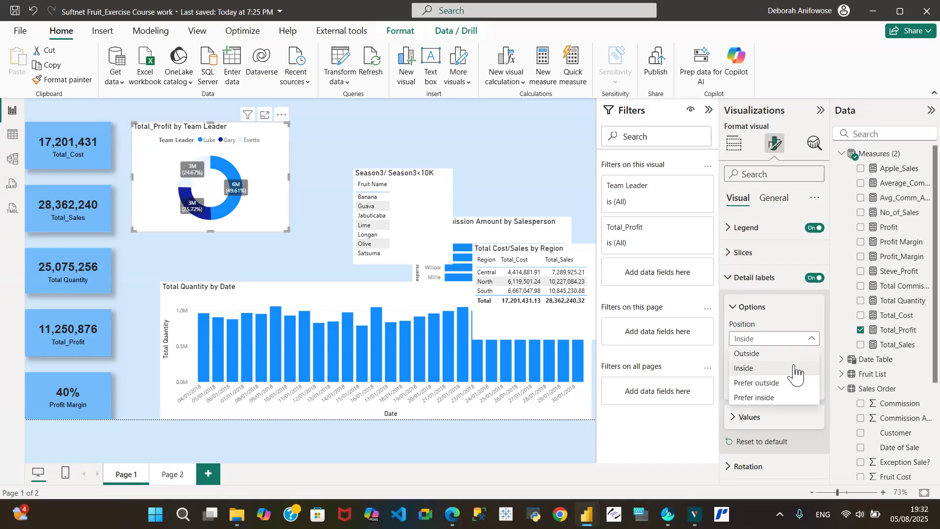
click(774, 384)
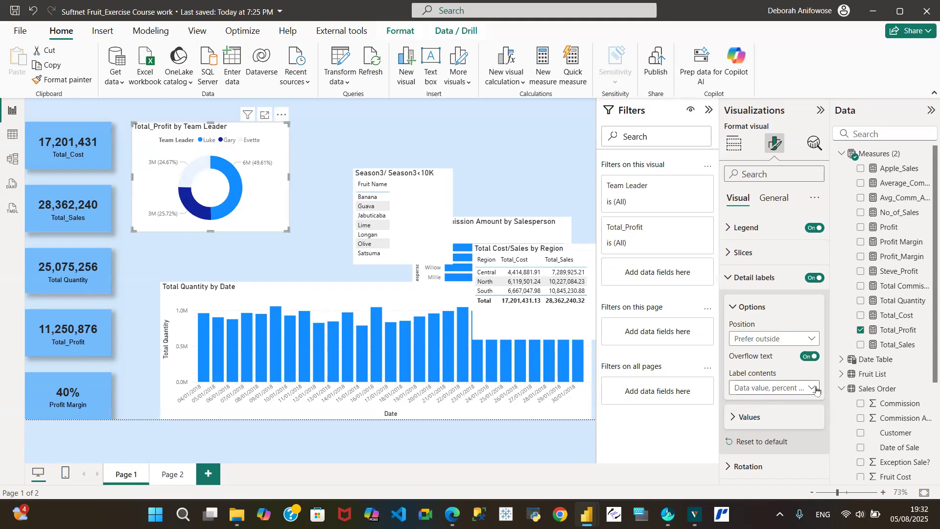
- Style the label values in black Arial 10 with the background turned on
click(732, 418)
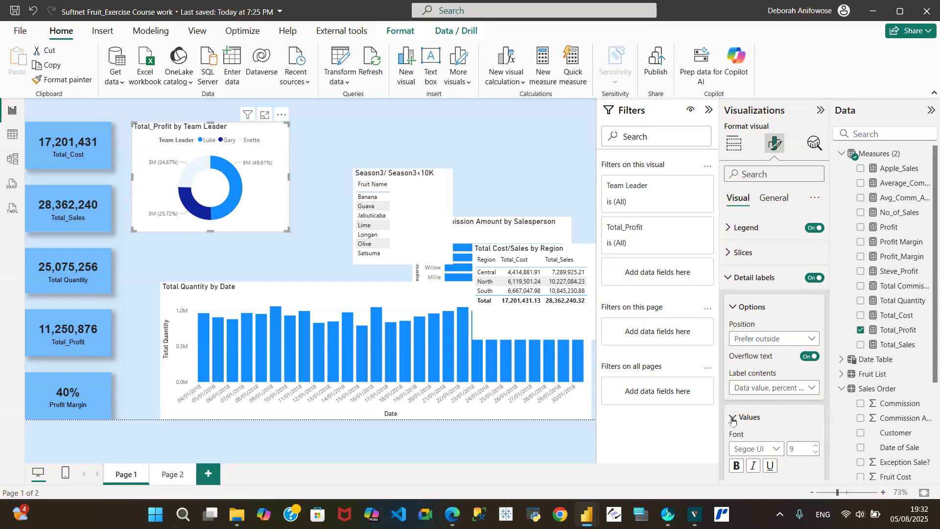
drag(829, 324, 836, 380)
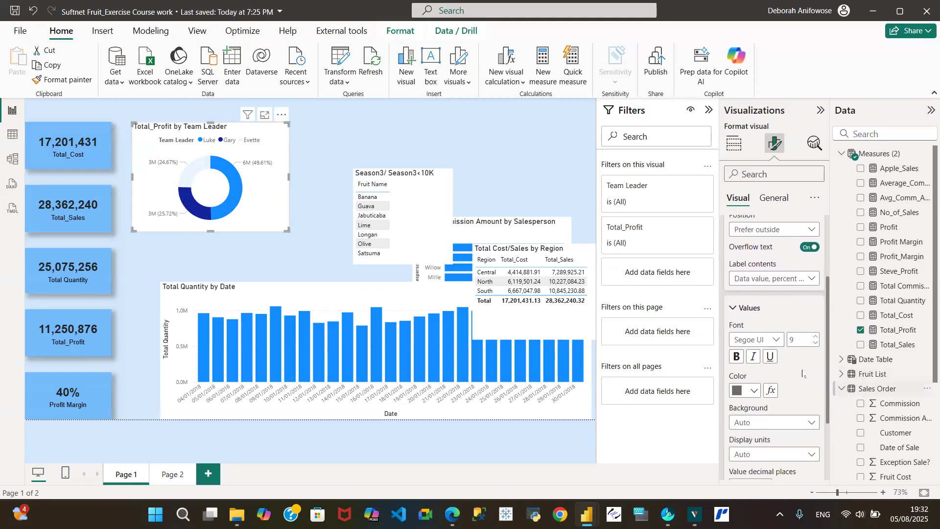
click(776, 340)
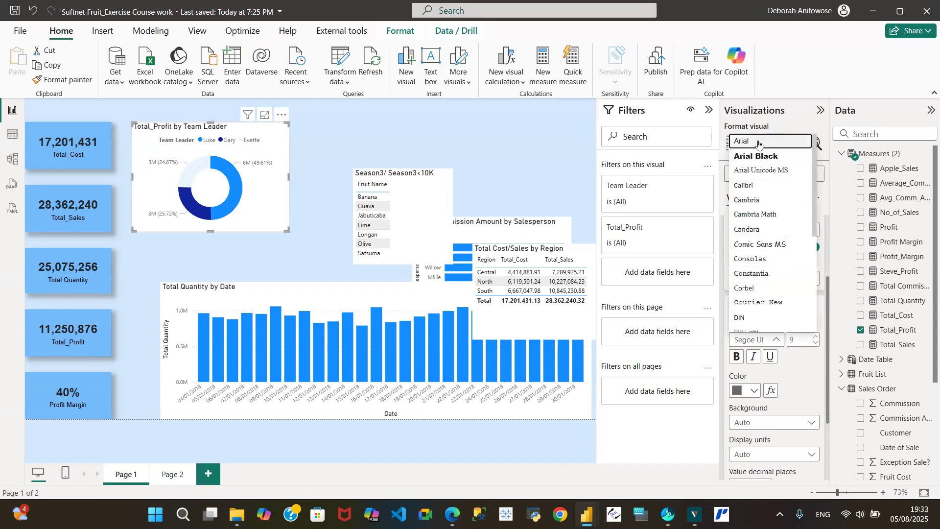
click(758, 142)
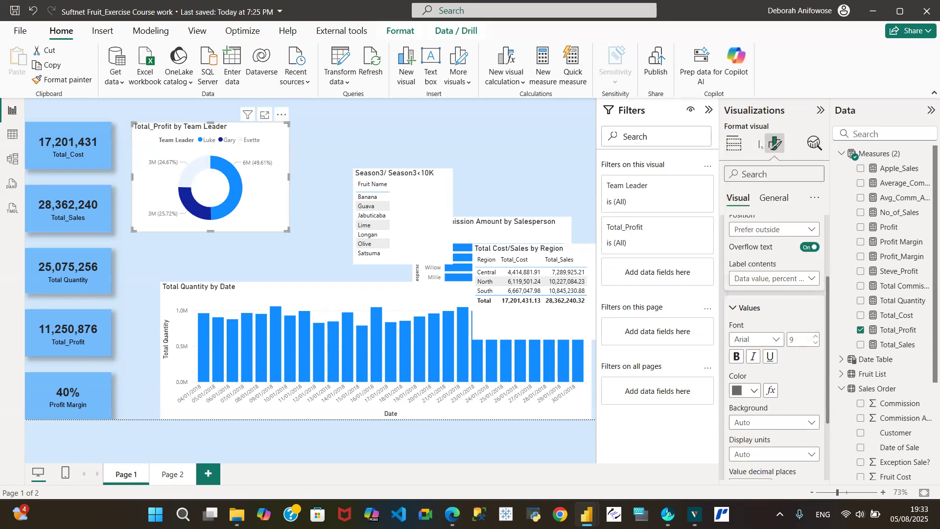
click(817, 337)
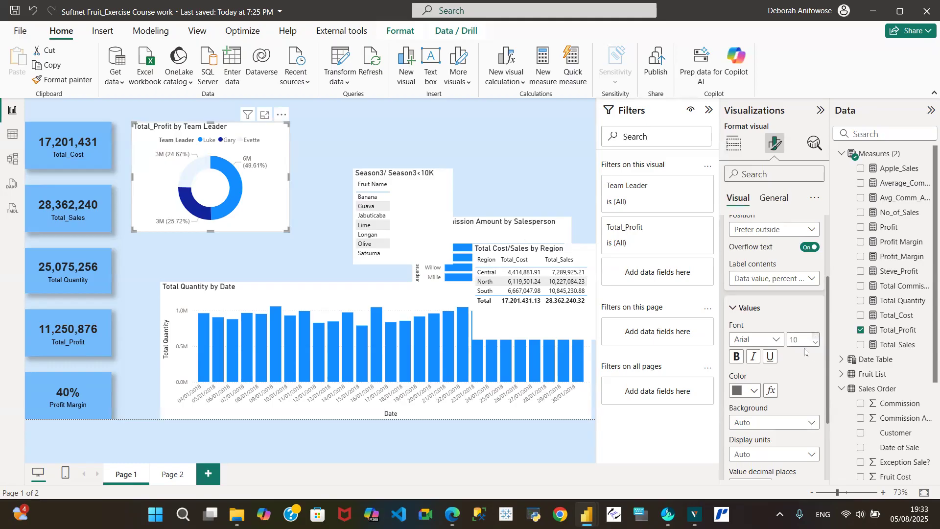
click(755, 390)
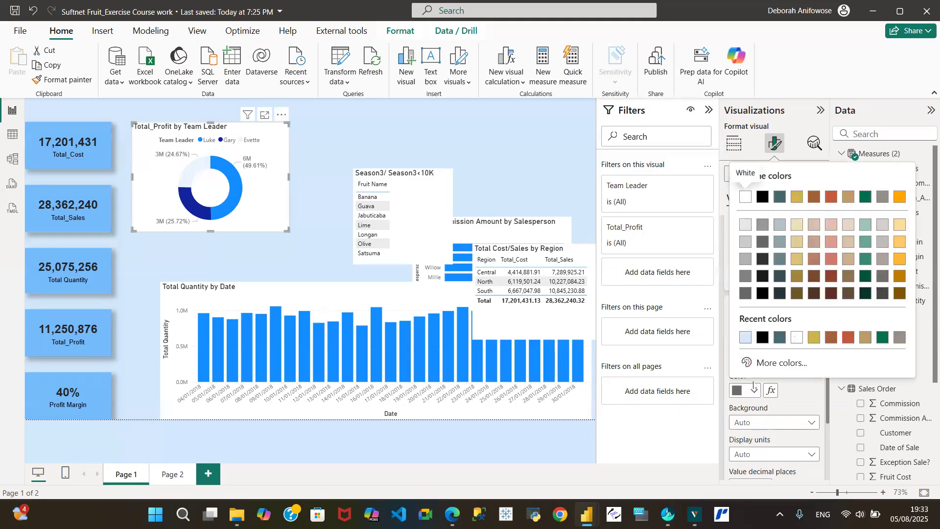
click(763, 338)
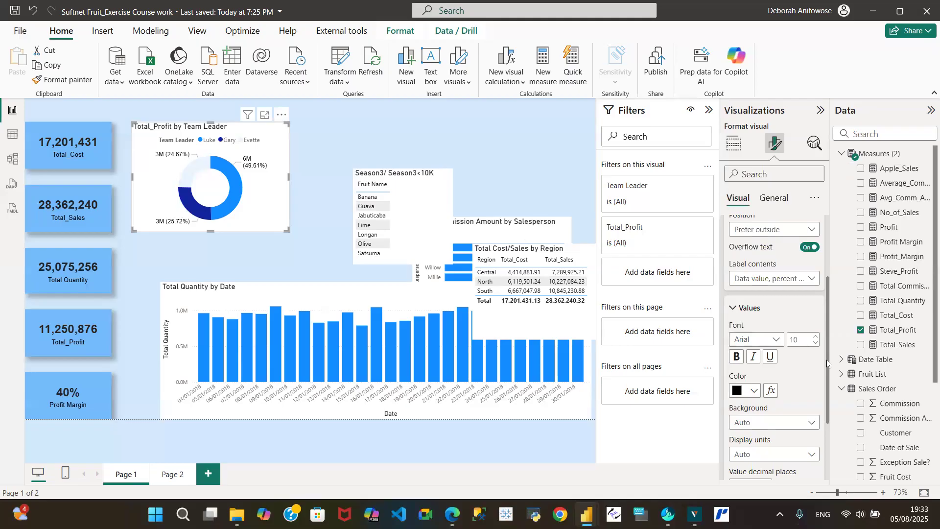
scroll(827, 363, down, 2)
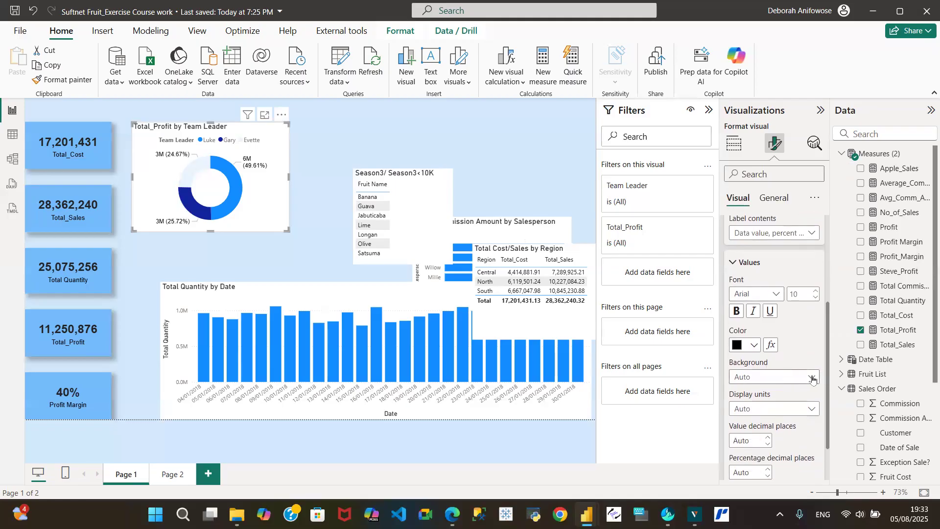
click(815, 379)
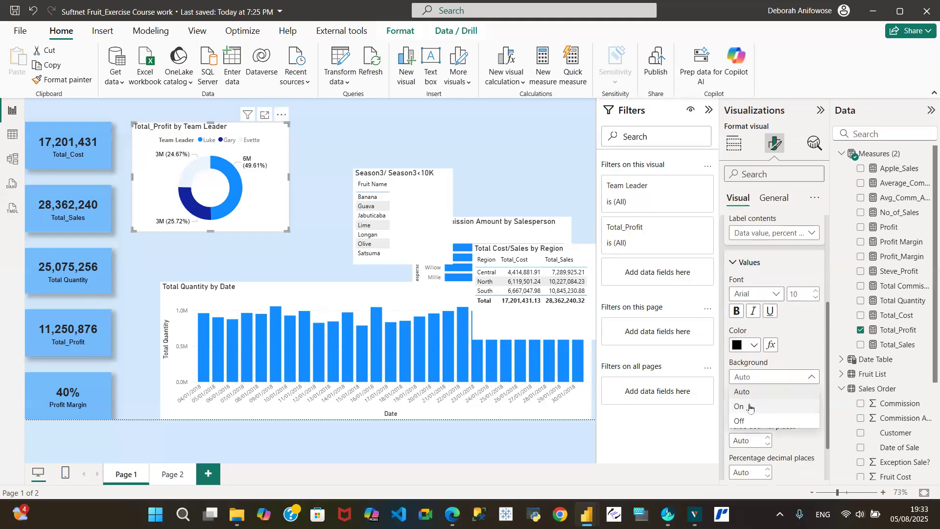
click(750, 407)
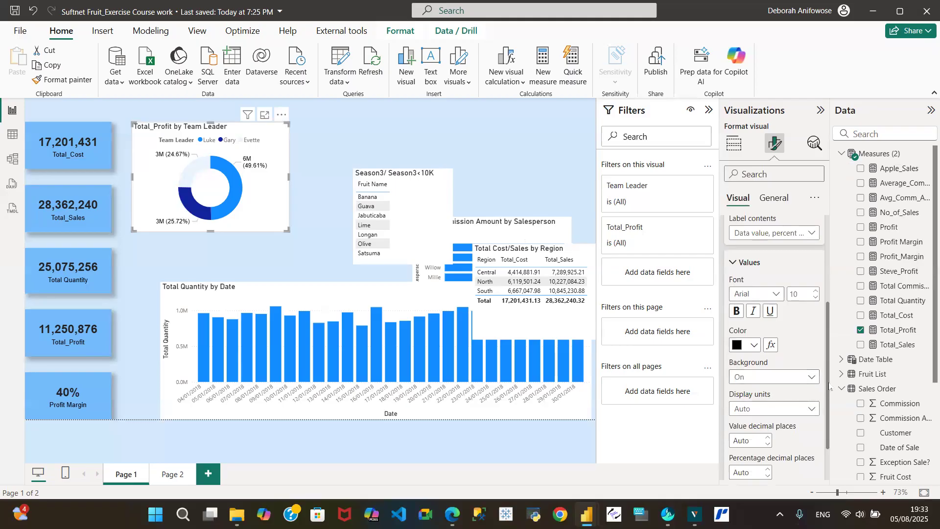
- Set value decimal places to 0 and leave display units on Auto
scroll(828, 392, down, 2)
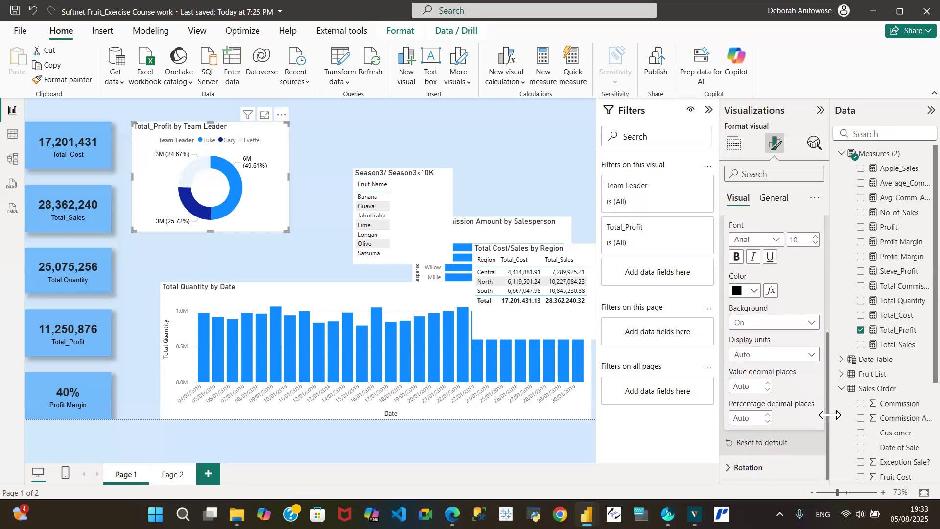
click(813, 355)
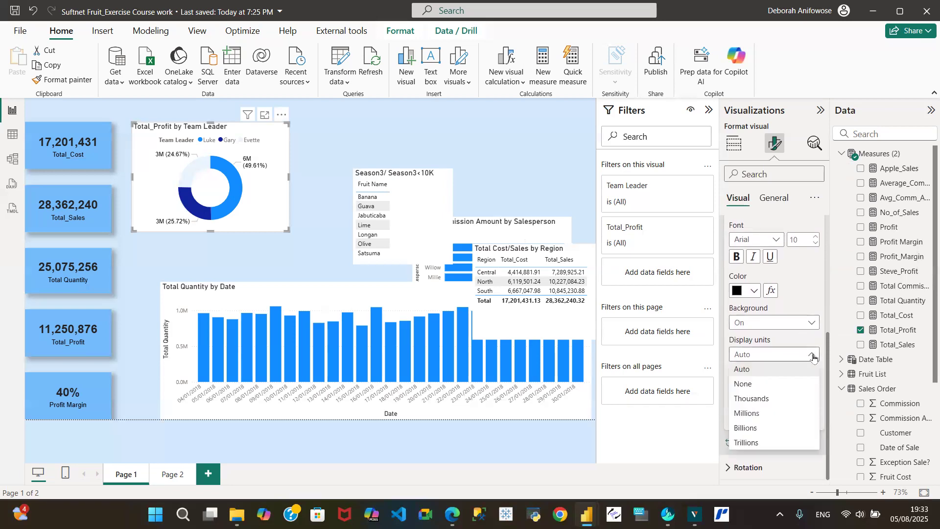
click(757, 384)
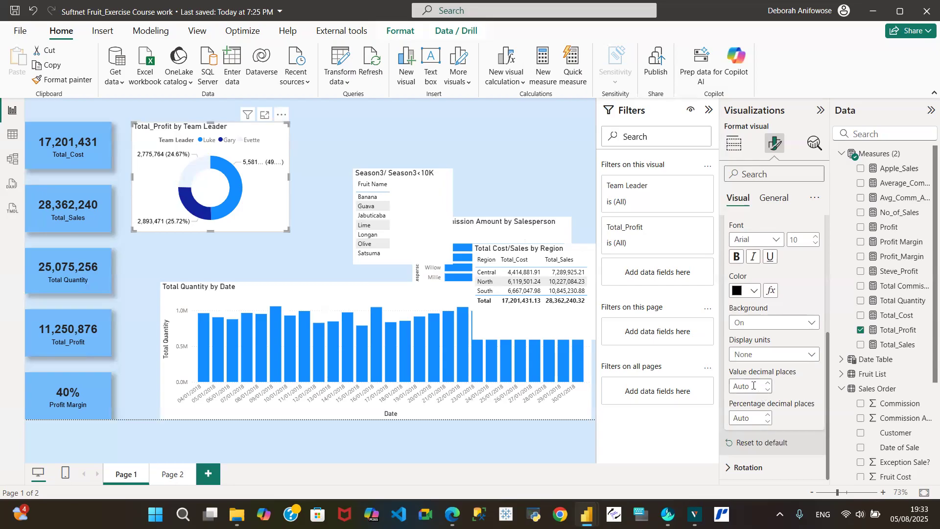
click(753, 387)
text(0)
click(812, 357)
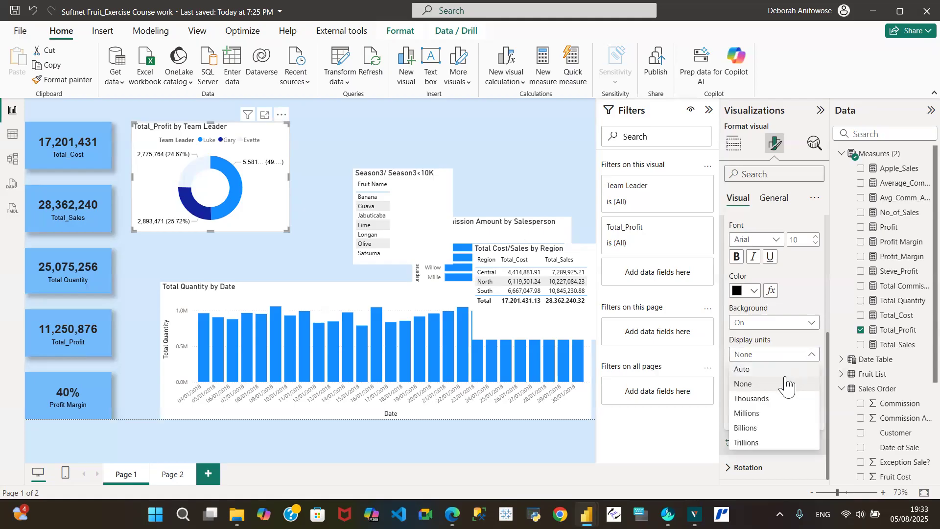
click(765, 370)
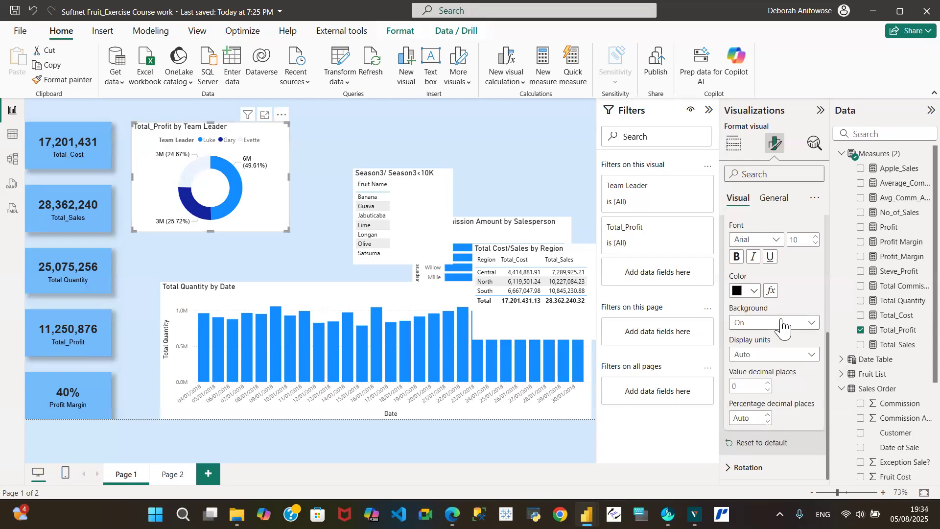
click(812, 354)
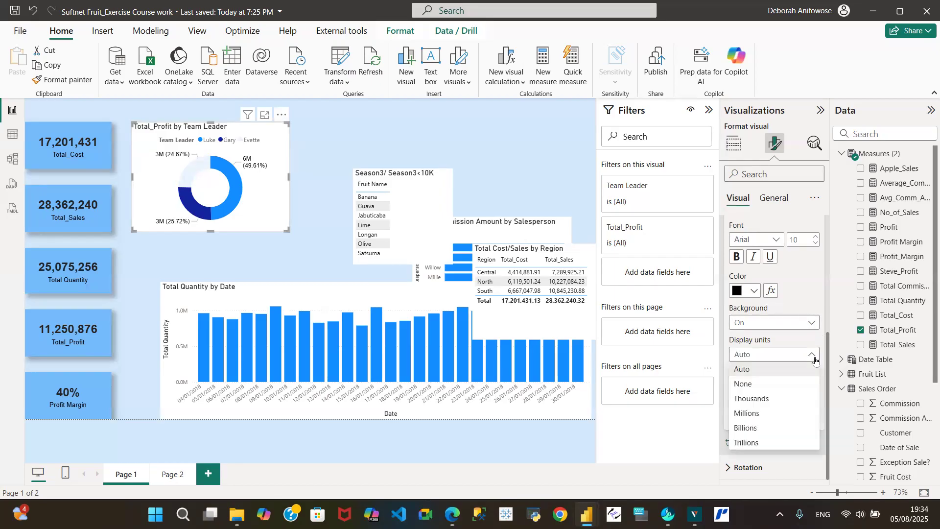
click(769, 400)
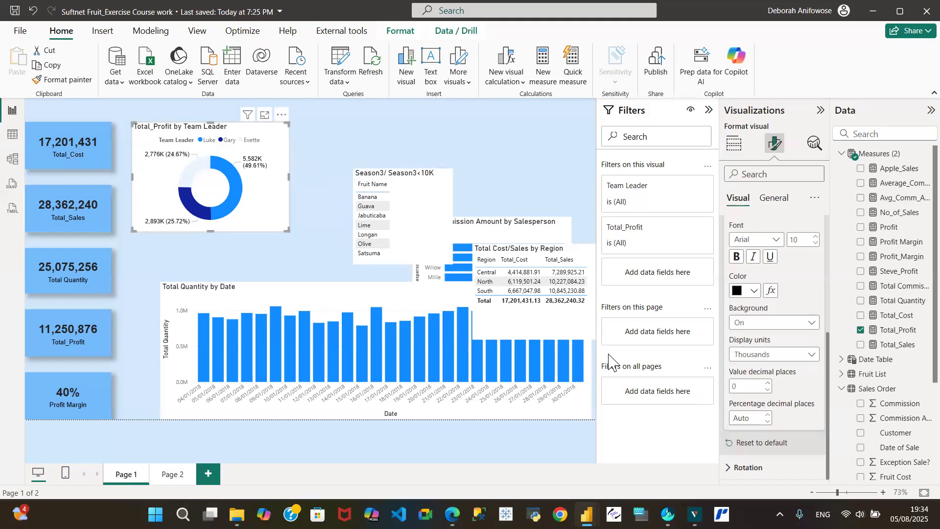
click(810, 354)
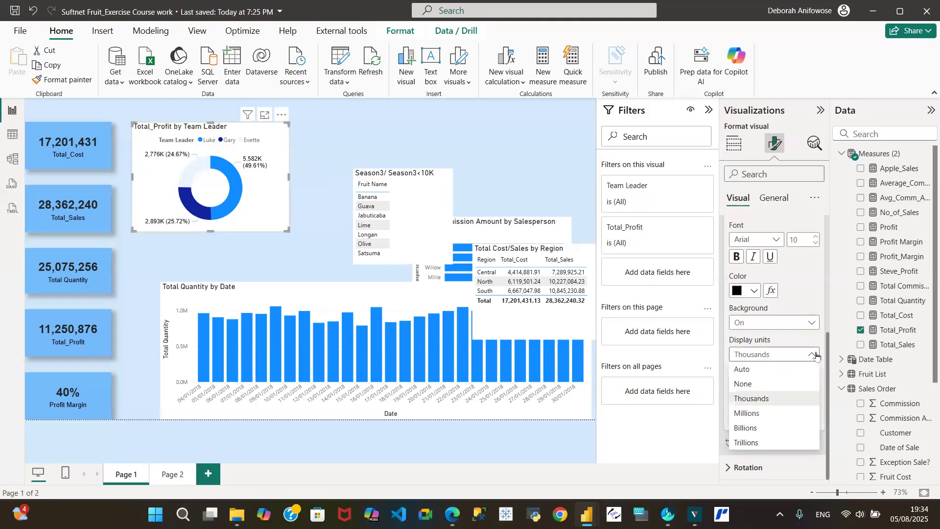
click(759, 369)
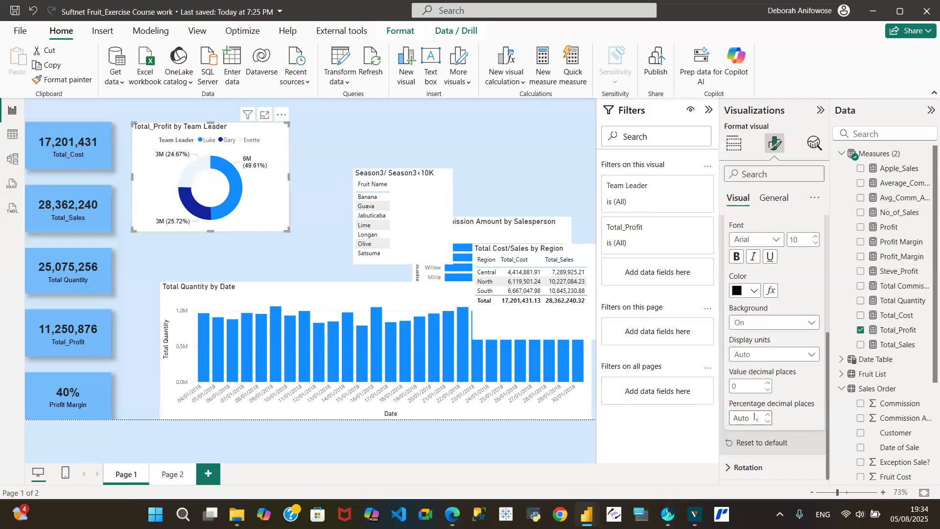
- Set the donut's background colour to White
click(780, 199)
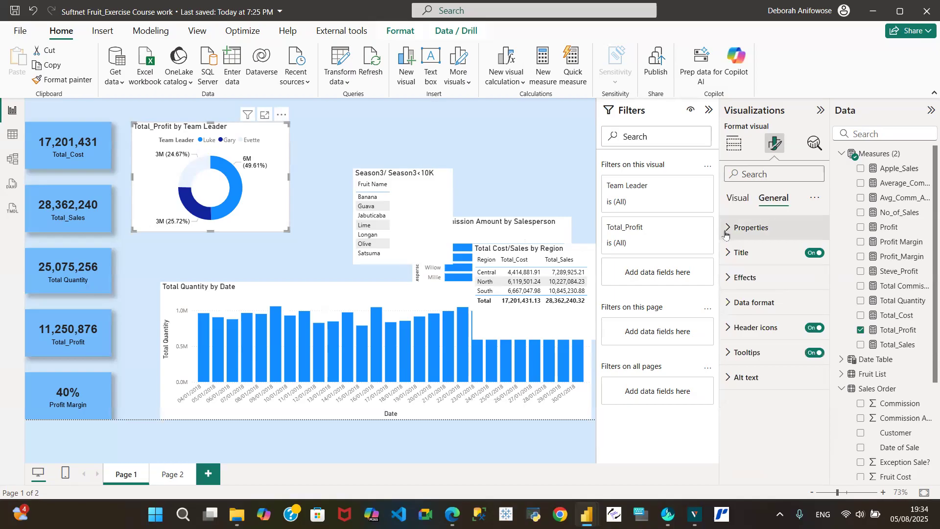
click(727, 277)
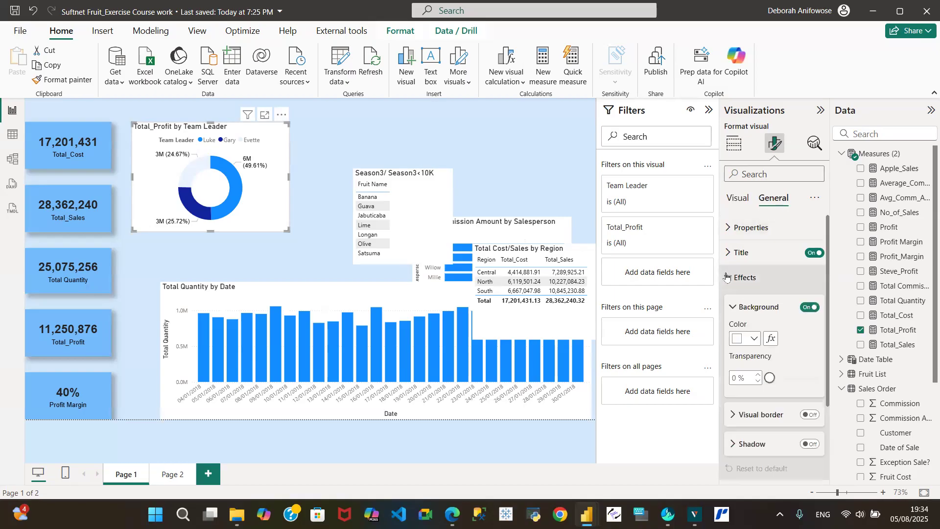
click(754, 339)
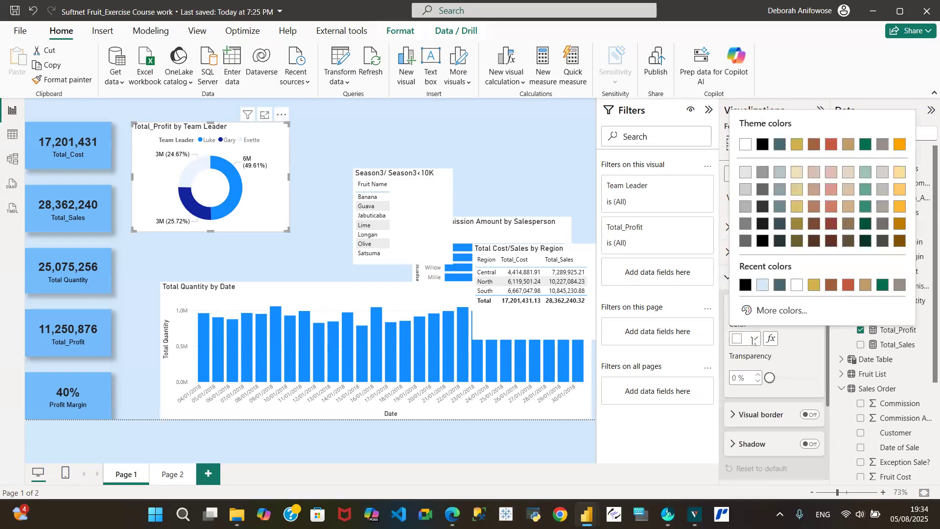
click(763, 285)
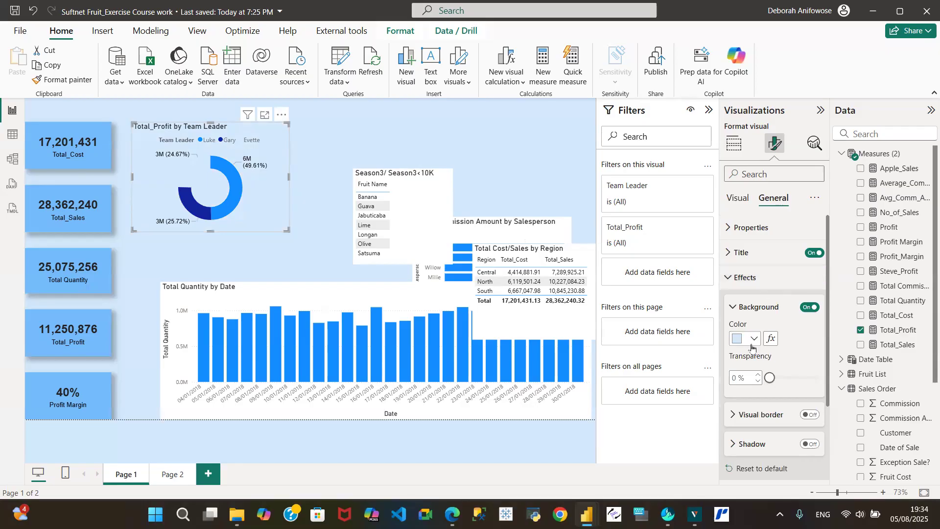
drag(770, 377, 818, 375)
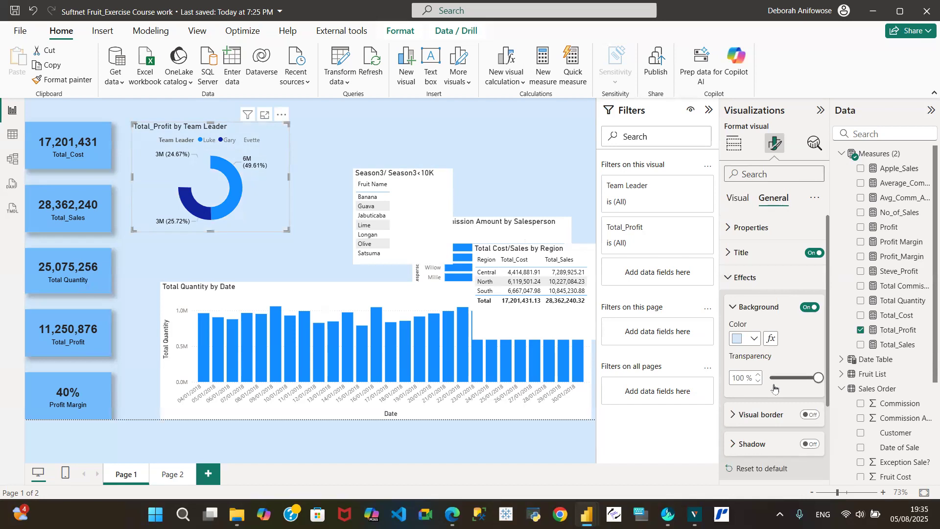
drag(818, 378, 756, 393)
click(754, 339)
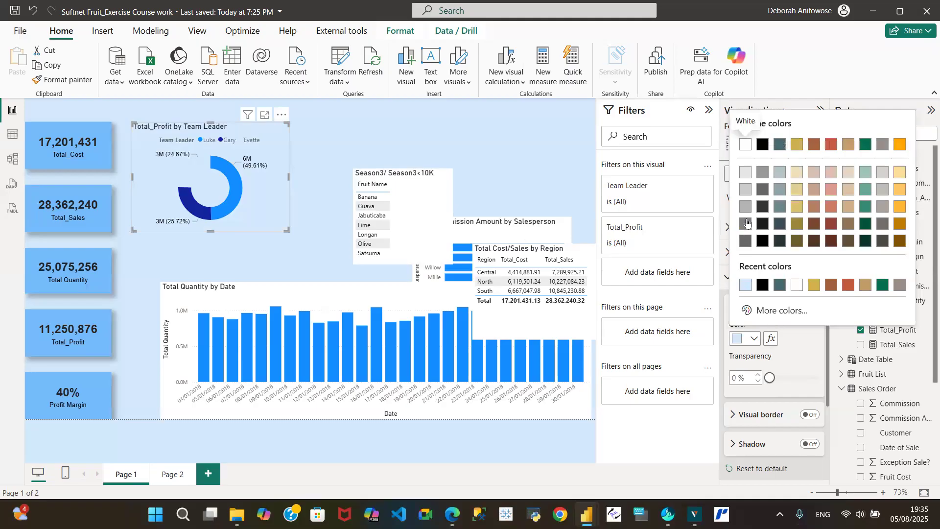
click(747, 175)
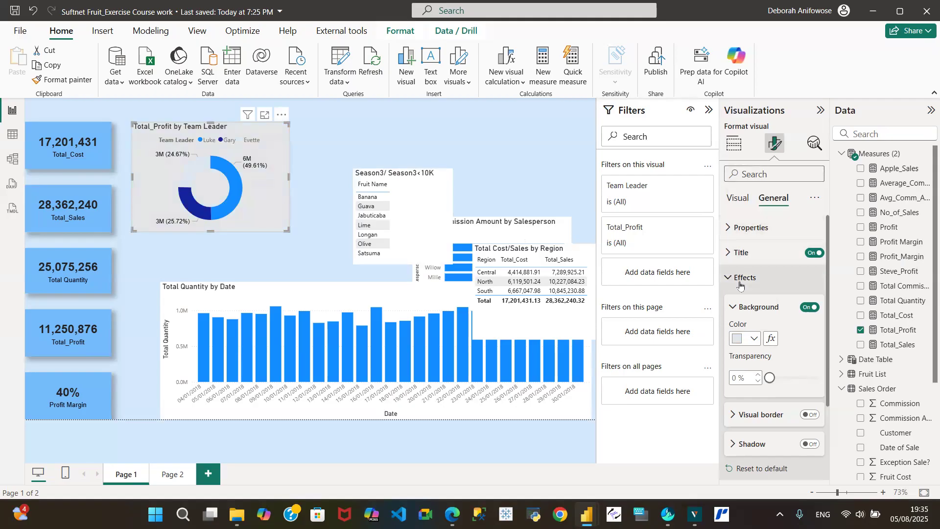
click(756, 341)
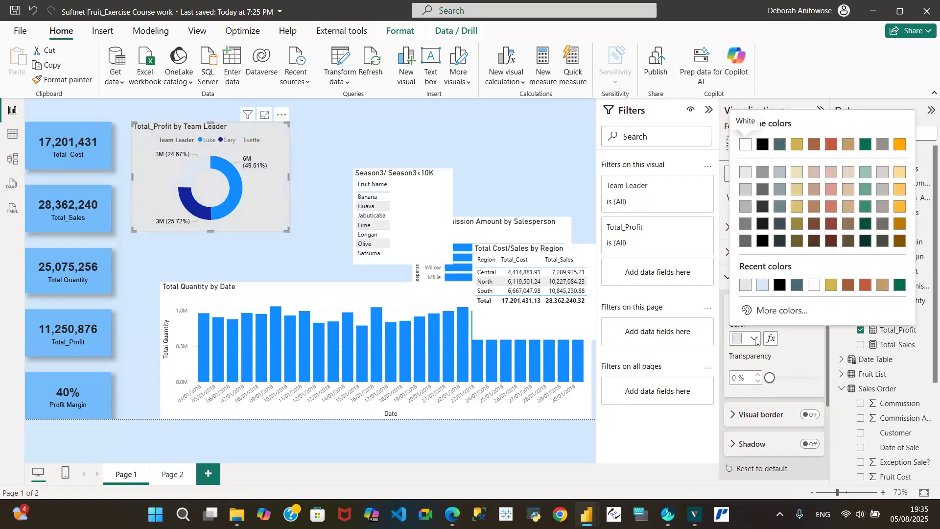
click(813, 289)
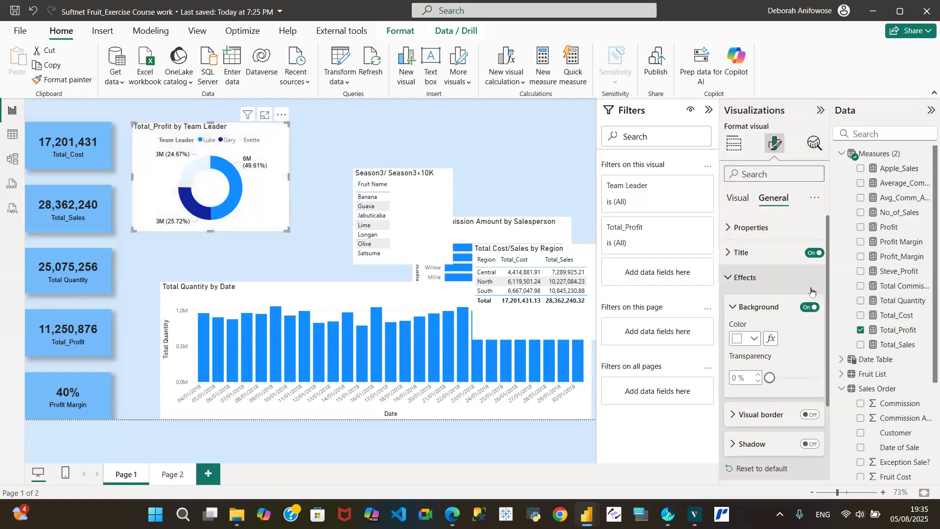
- Set background transparency to 30% and turn on the drop shadow
mouse_move(773, 375)
mouse_down()
mouse_move(798, 376)
mouse_move(783, 386)
mouse_up()
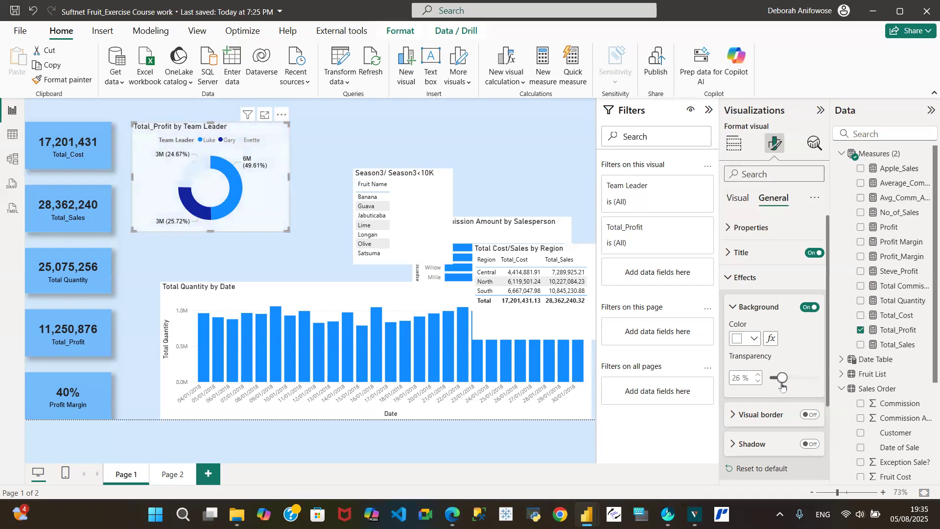
click(759, 376)
click(760, 376)
click(760, 376)
click(759, 377)
click(814, 445)
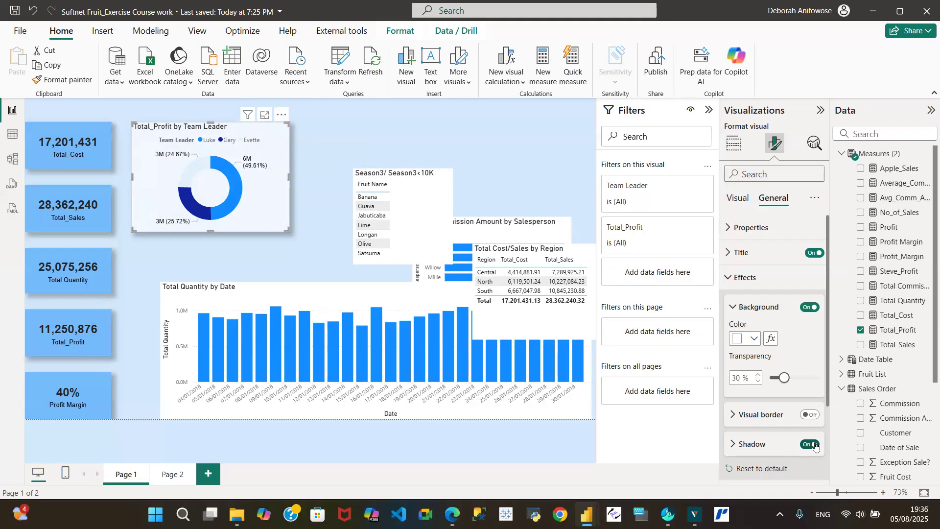
- Color the donut's Evette slice light blue #7CBCEF using the custom colour picker
click(738, 199)
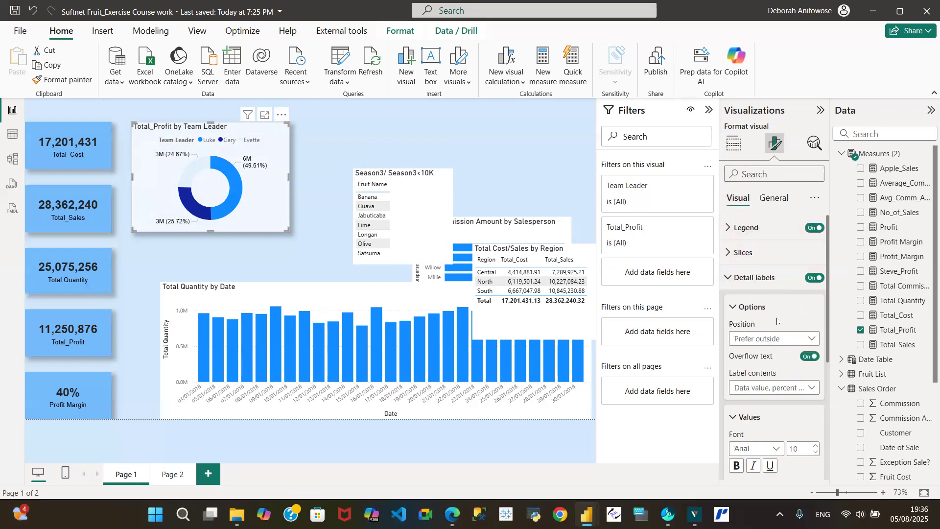
click(729, 254)
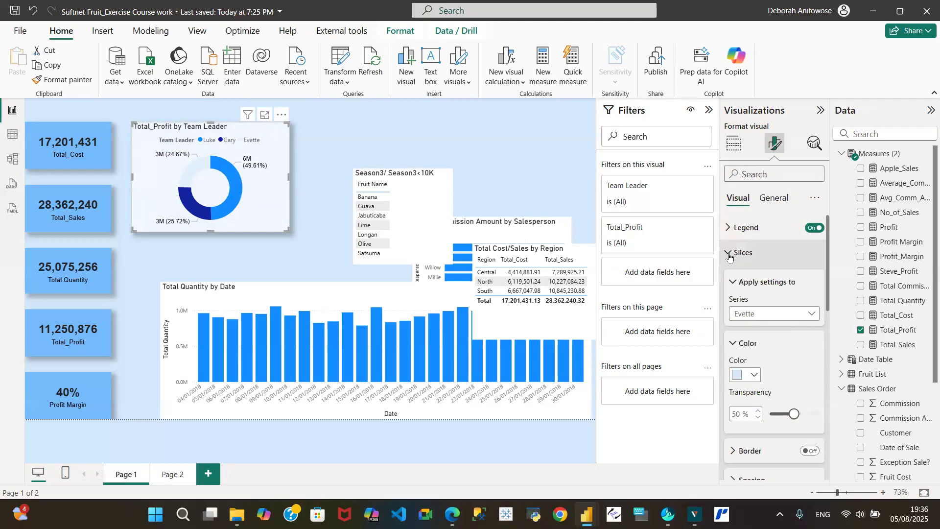
click(750, 377)
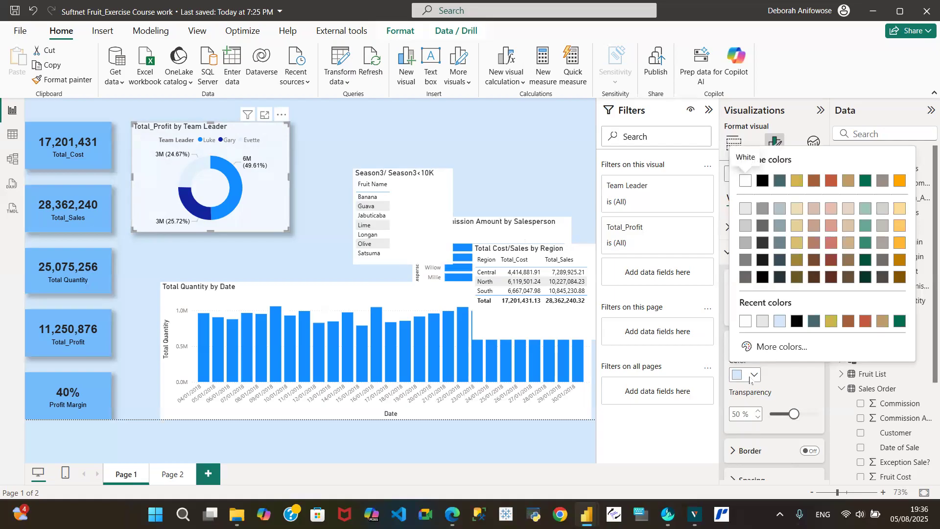
click(783, 346)
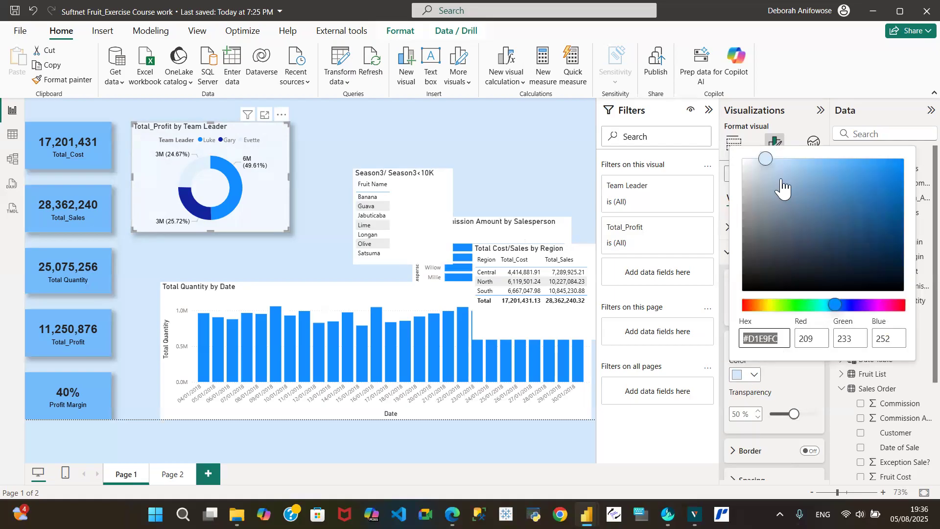
click(766, 160)
drag(769, 164, 796, 174)
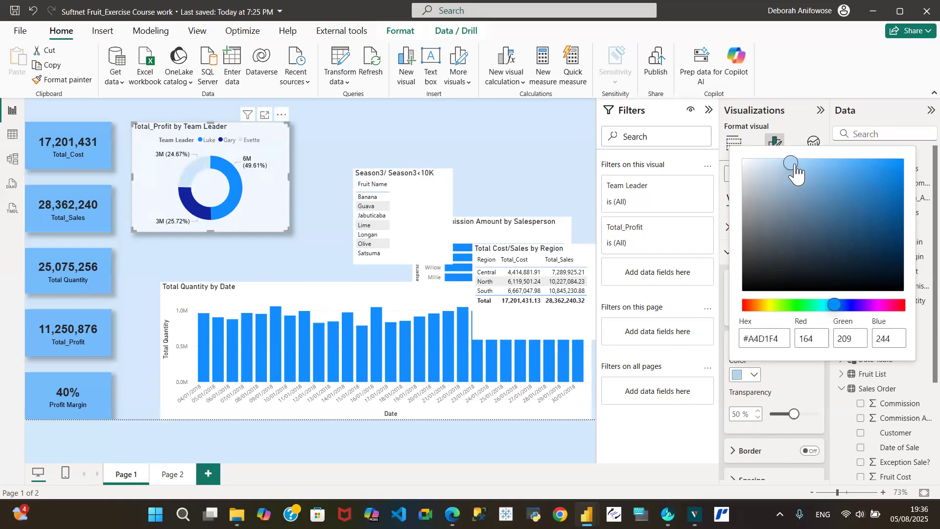
drag(795, 175, 821, 177)
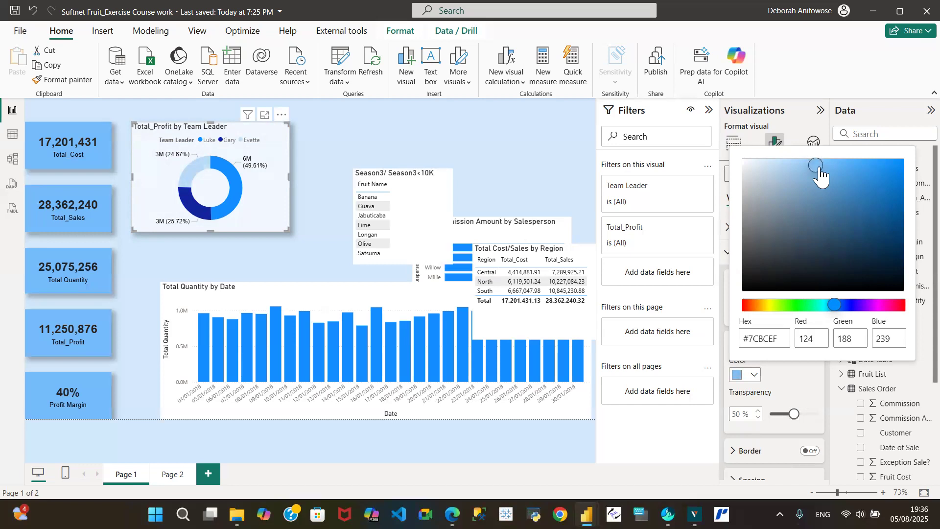
click(480, 134)
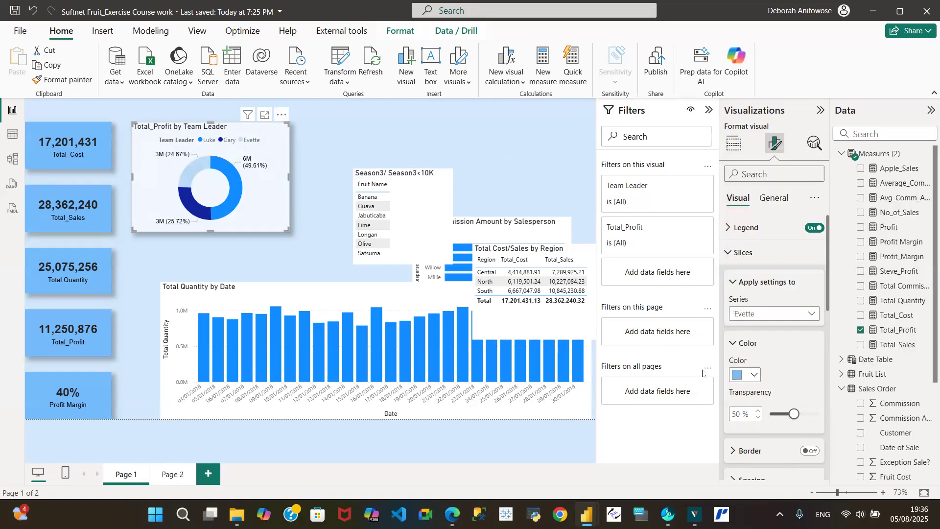
- Set the Evette slice's transparency to 10%
drag(795, 415, 764, 425)
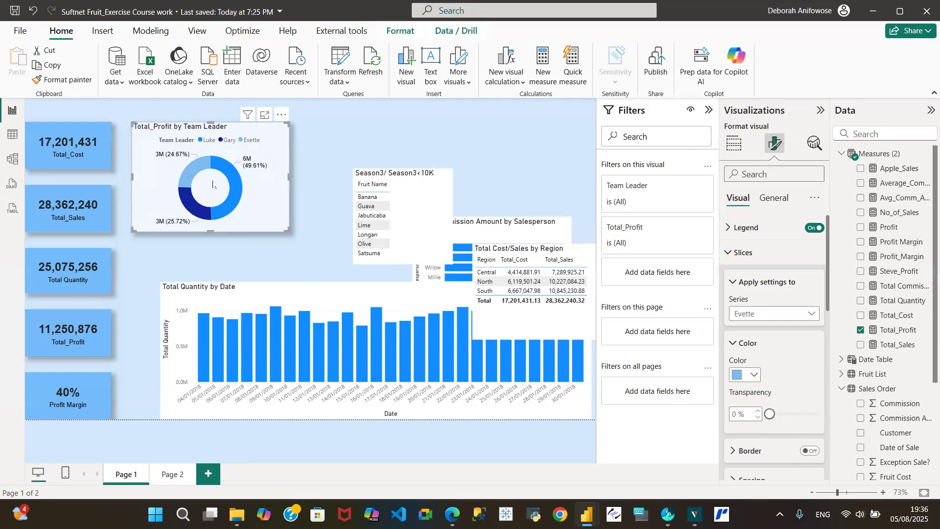
click(758, 410)
click(758, 410)
click(758, 410)
click(758, 410)
click(758, 410)
click(758, 410)
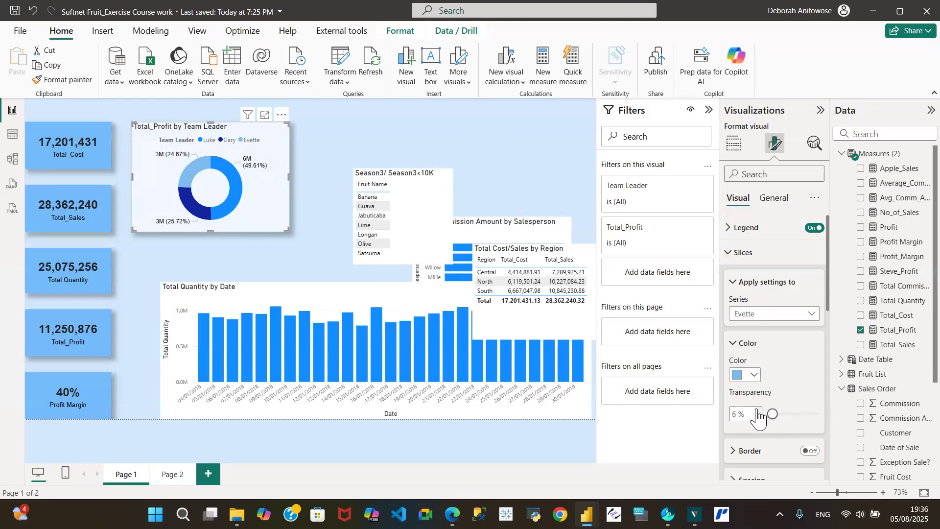
click(757, 410)
click(758, 410)
click(757, 410)
click(758, 411)
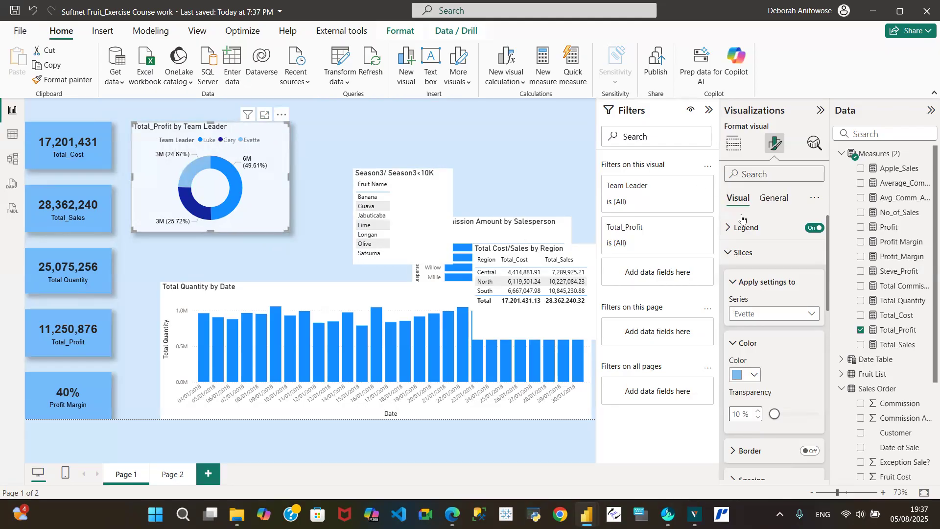
- Change the donut chart title font to Arial
click(731, 253)
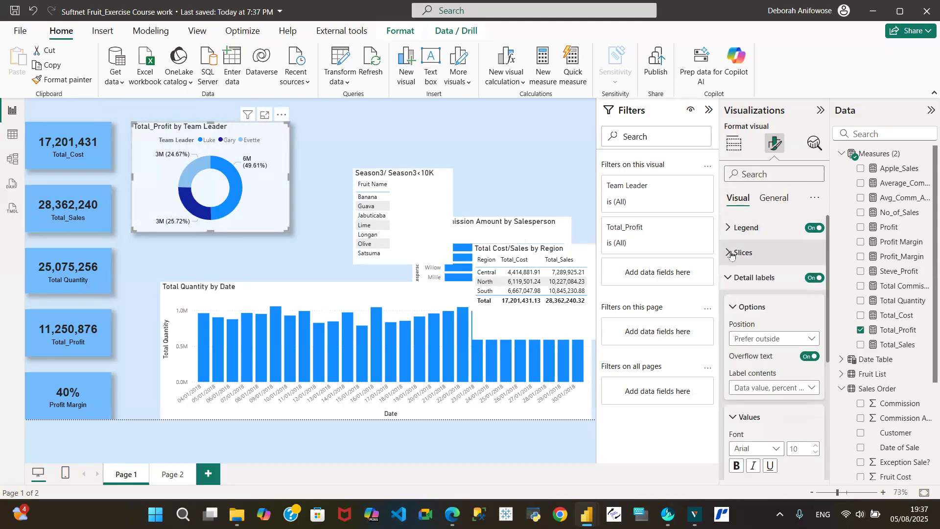
click(784, 199)
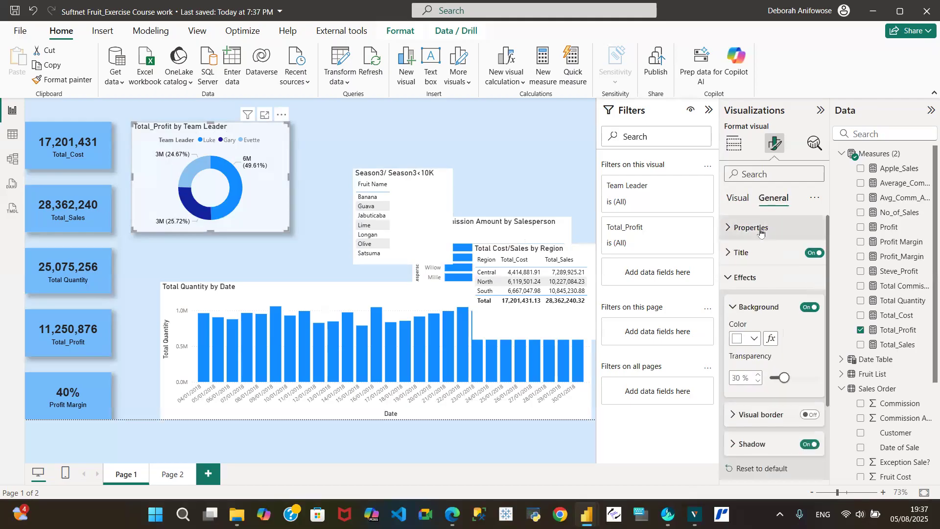
click(743, 253)
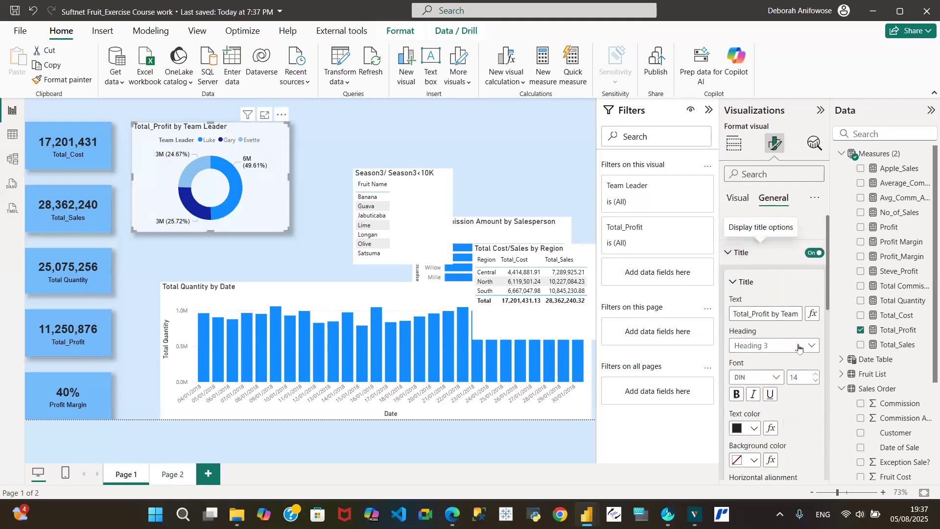
click(776, 379)
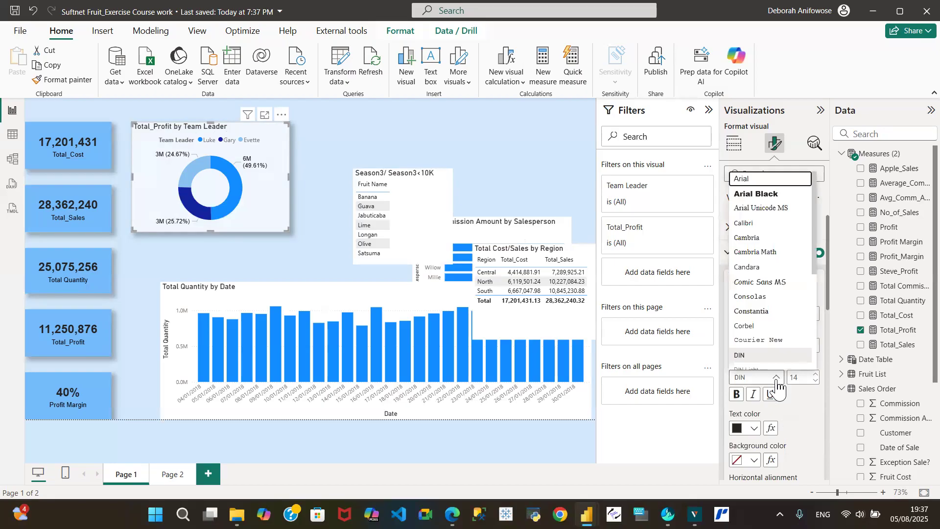
click(754, 178)
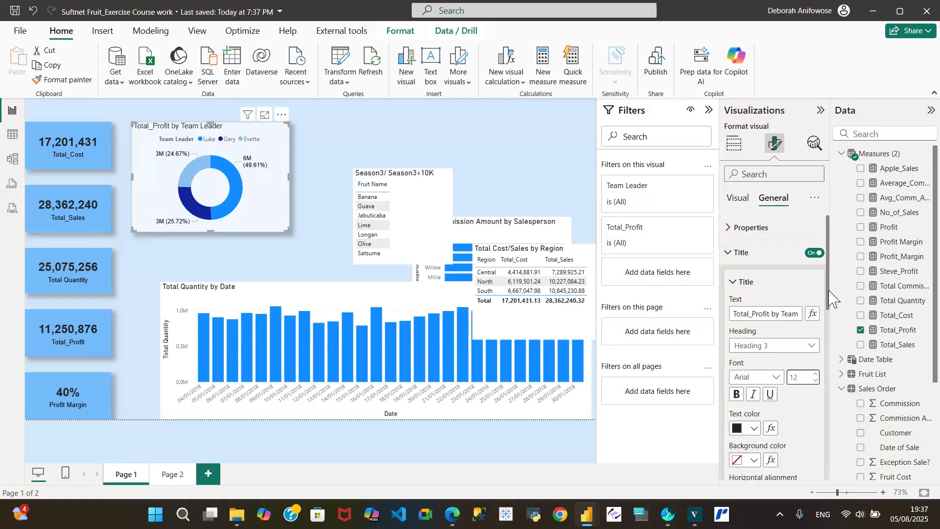
- Right-align the donut chart title
drag(827, 294, 836, 328)
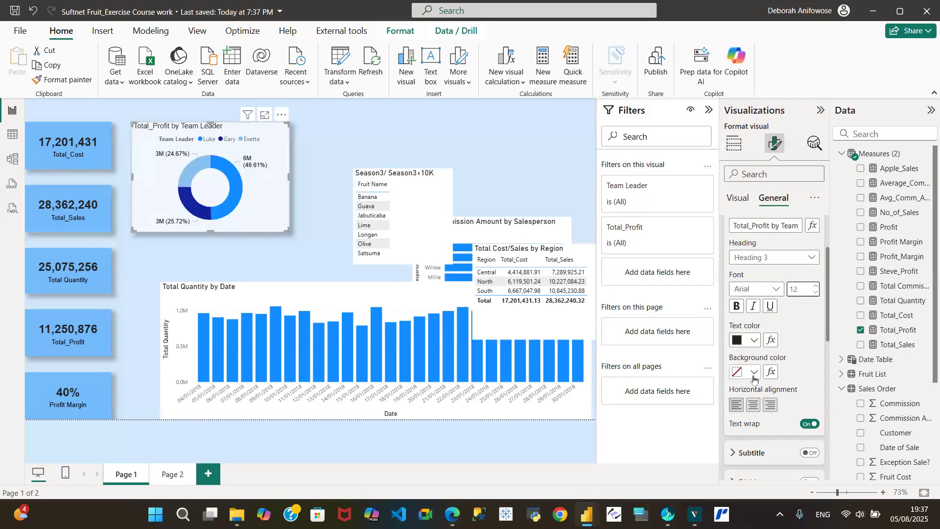
click(755, 406)
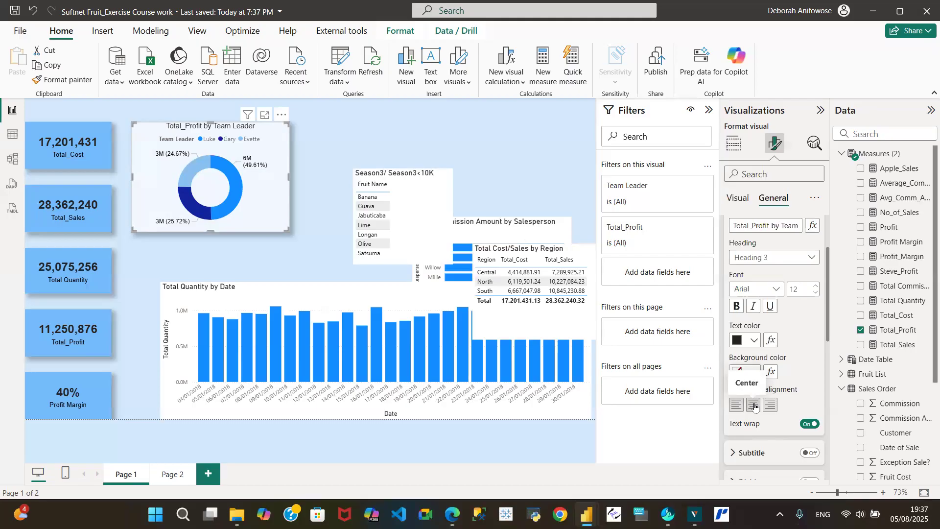
click(771, 405)
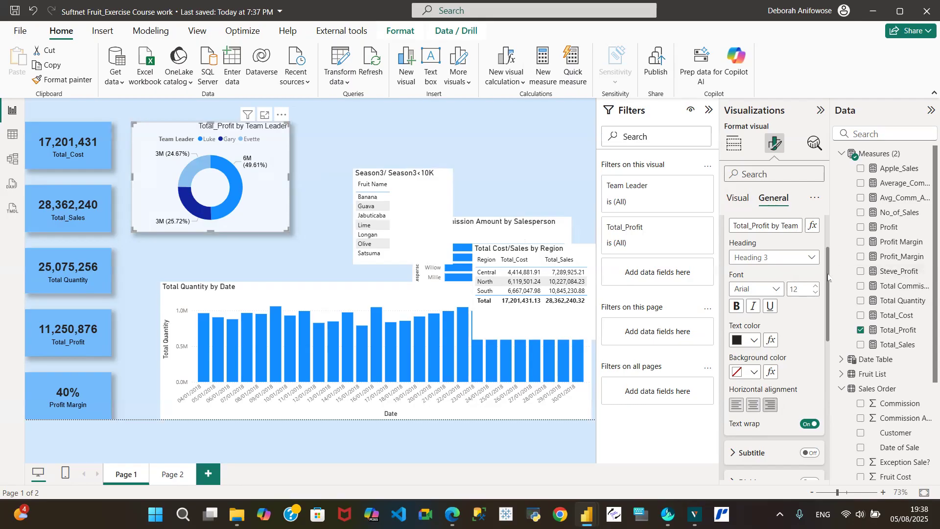
- Set the donut chart's legend position to Top left
drag(828, 277, 828, 235)
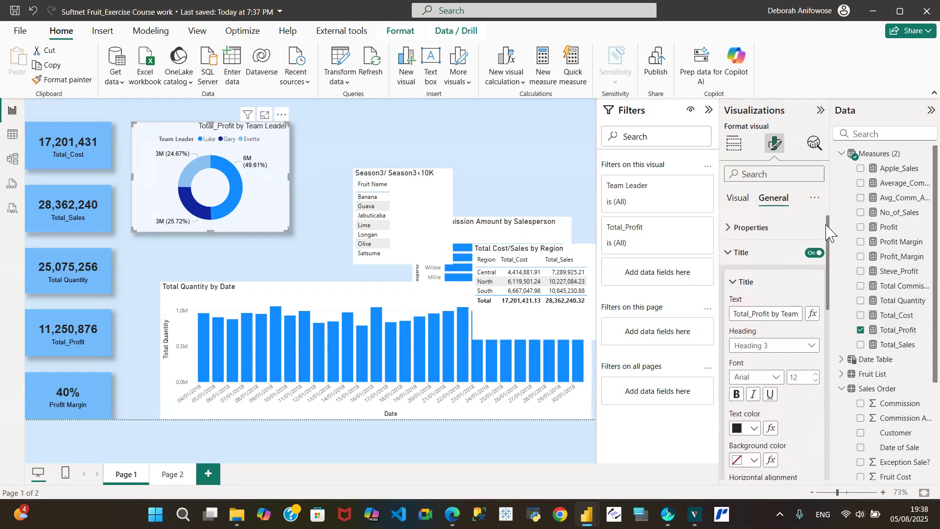
click(732, 197)
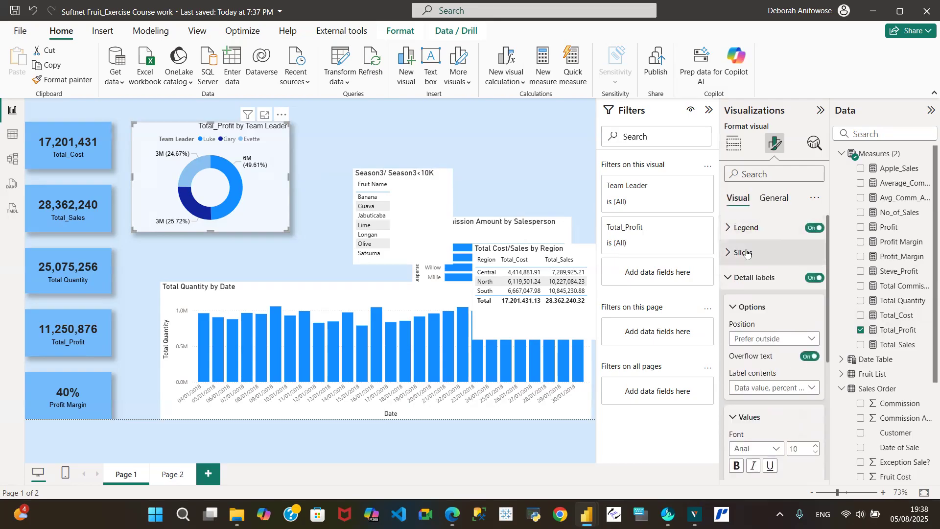
click(730, 231)
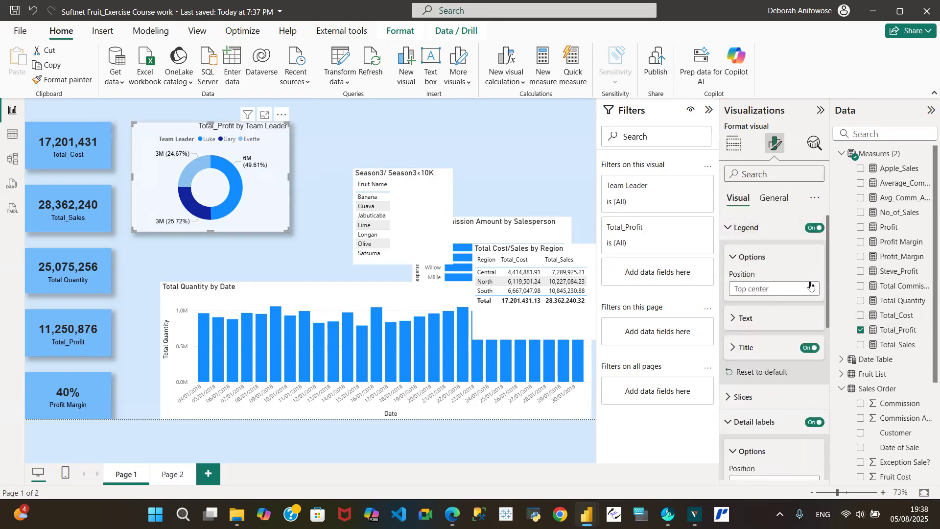
click(812, 290)
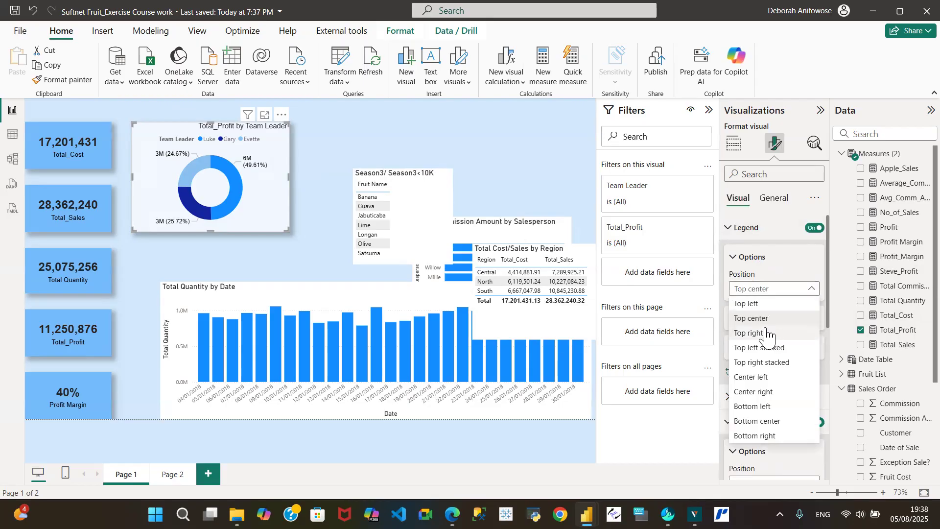
click(747, 305)
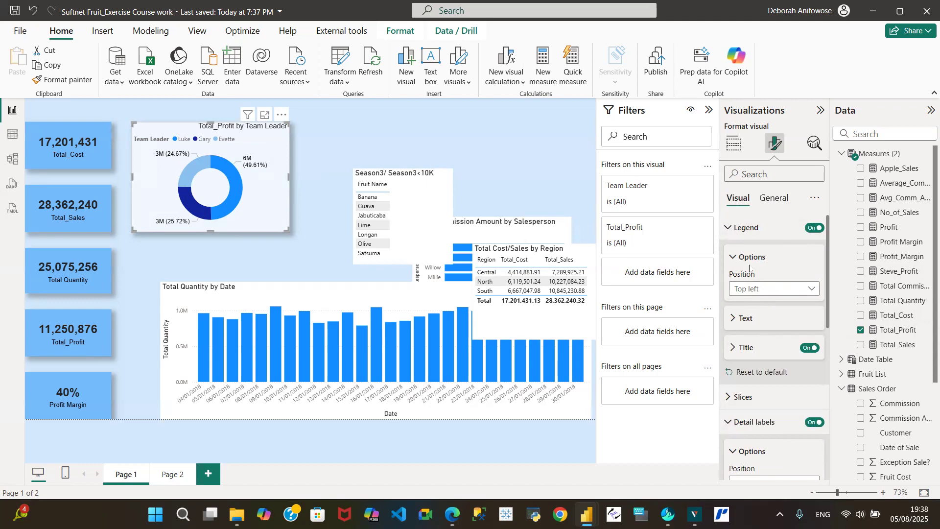
- Switch off the legend's Team Leader title
click(733, 349)
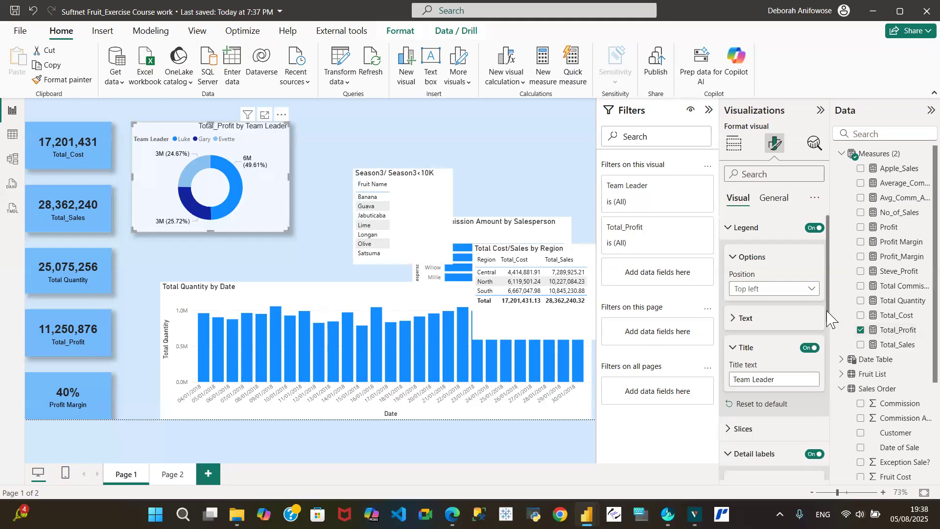
drag(828, 312, 844, 334)
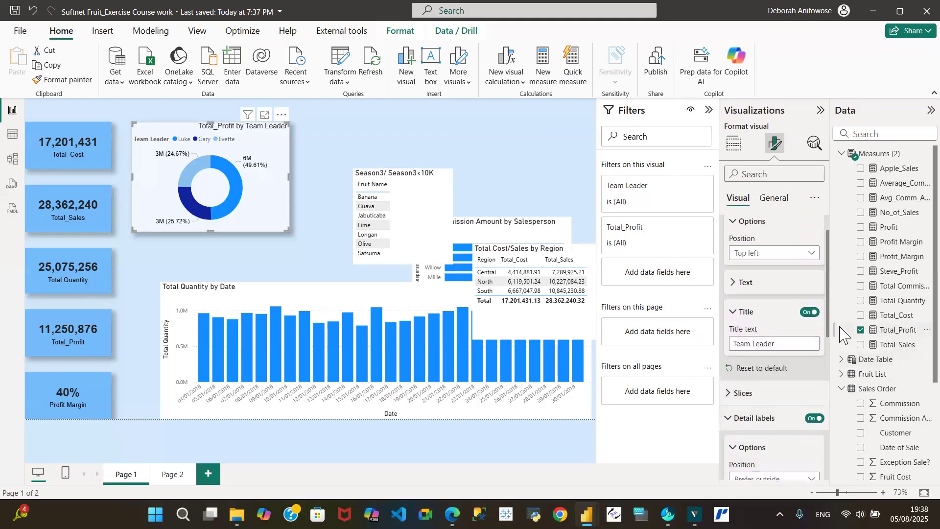
click(813, 314)
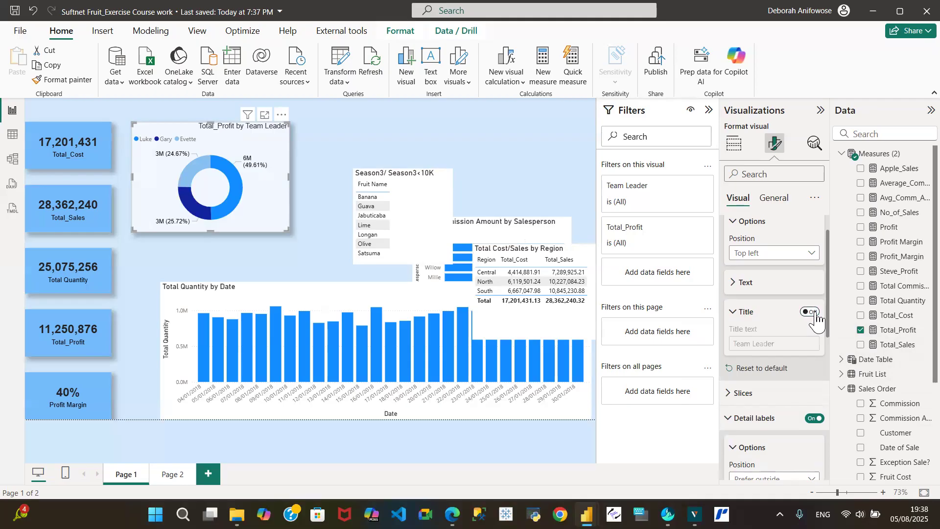
click(813, 314)
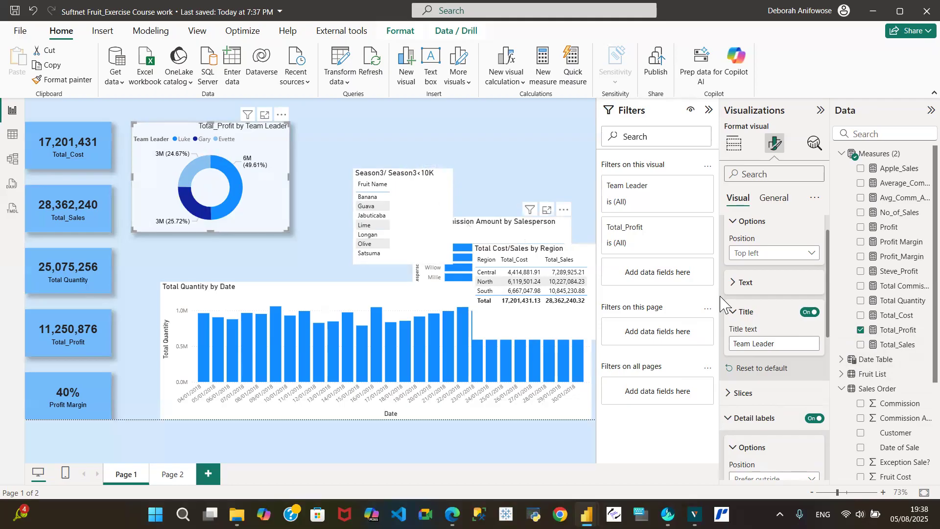
click(810, 314)
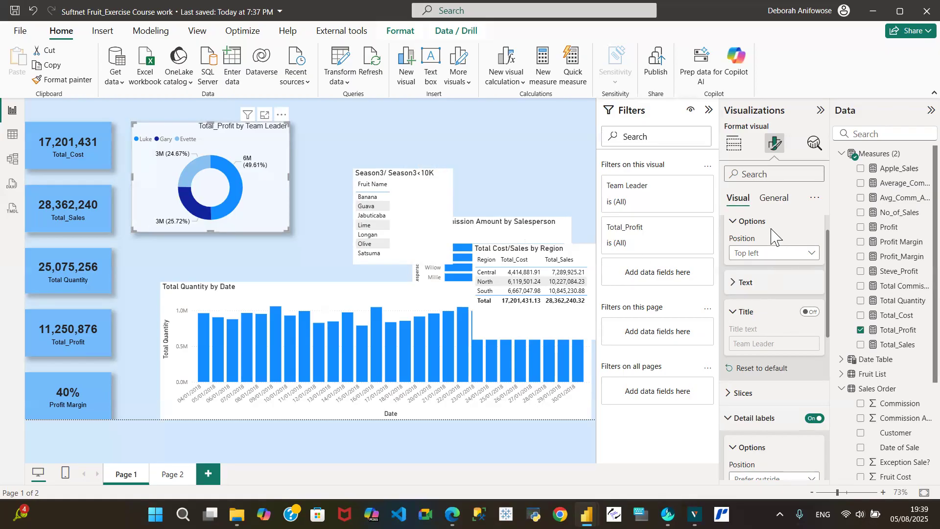
- Set the donut legend text font to Arial and its colour to black
click(734, 283)
click(779, 316)
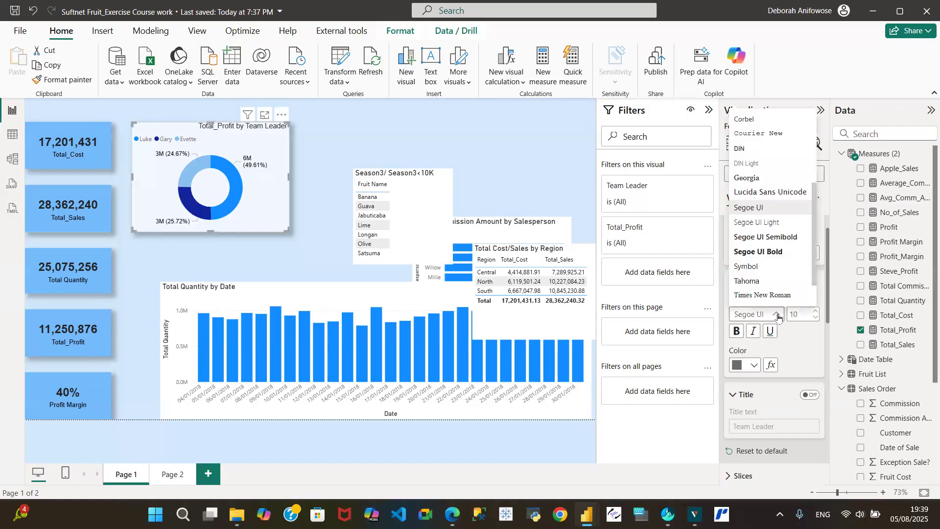
key(a)
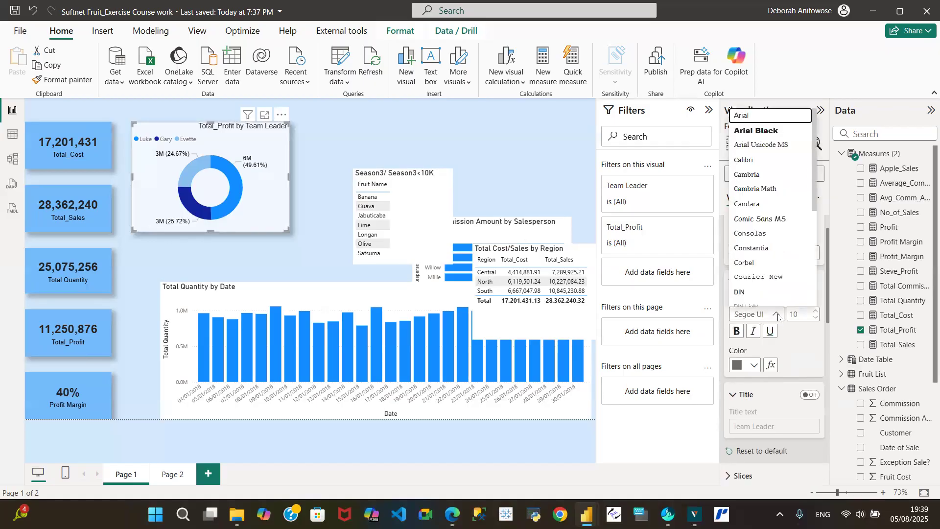
click(783, 123)
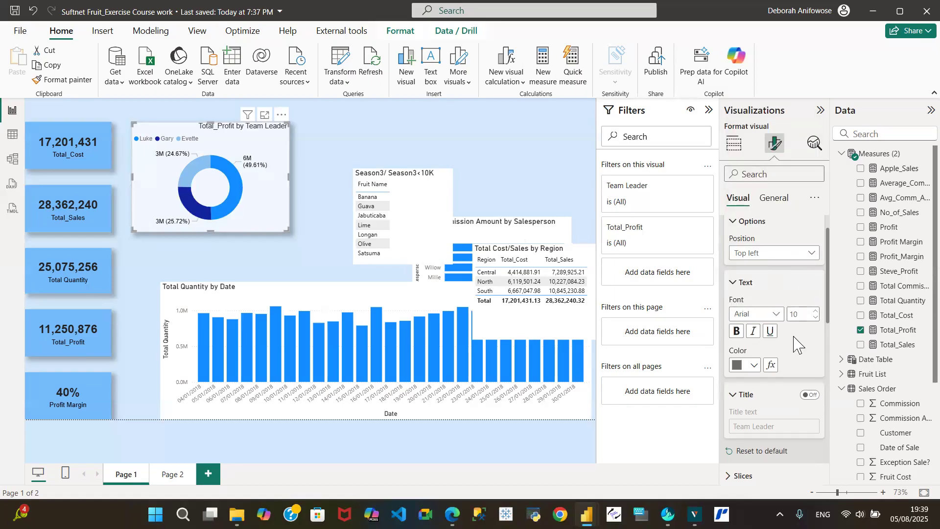
click(754, 366)
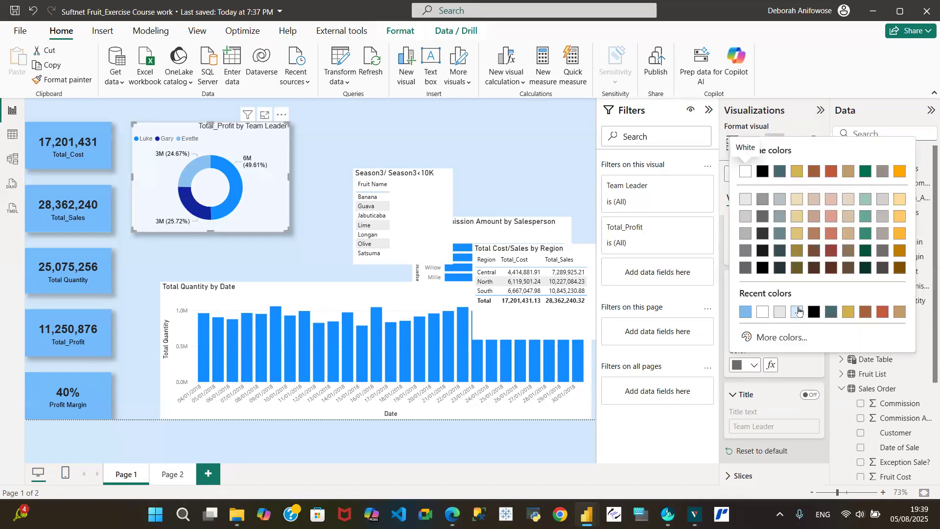
click(815, 312)
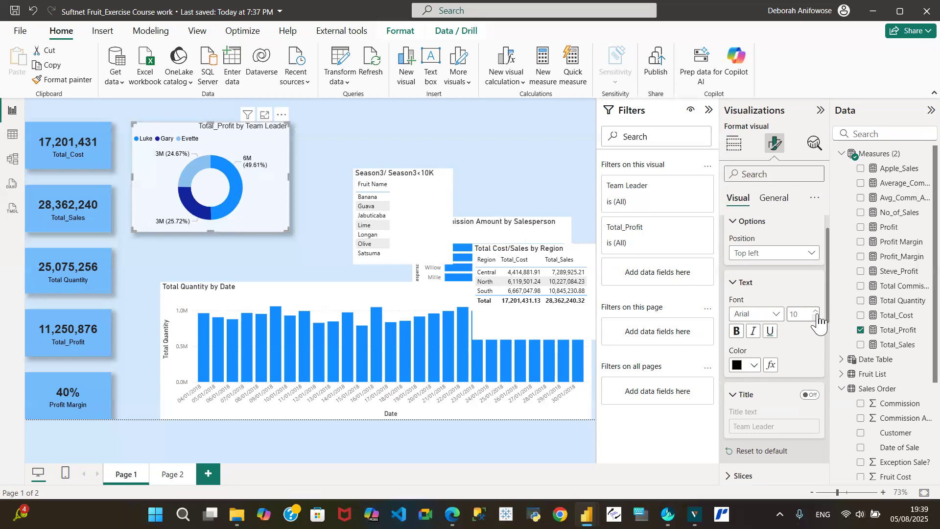
click(430, 143)
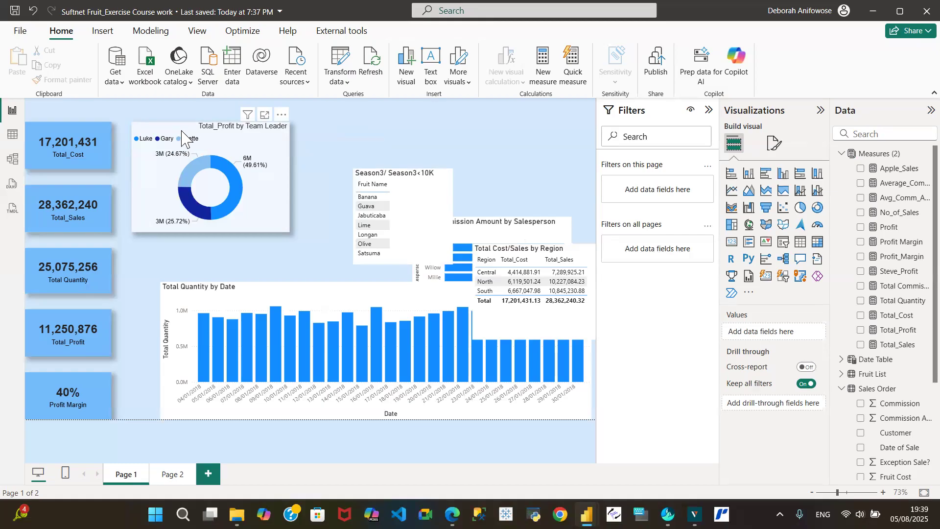
- Make the Total_Profit by Team Leader donut title bold
click(182, 138)
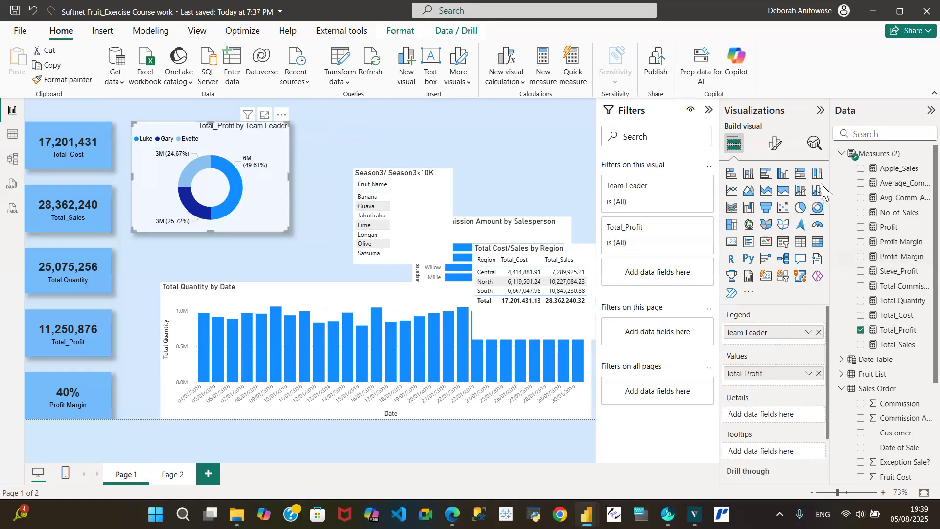
click(775, 143)
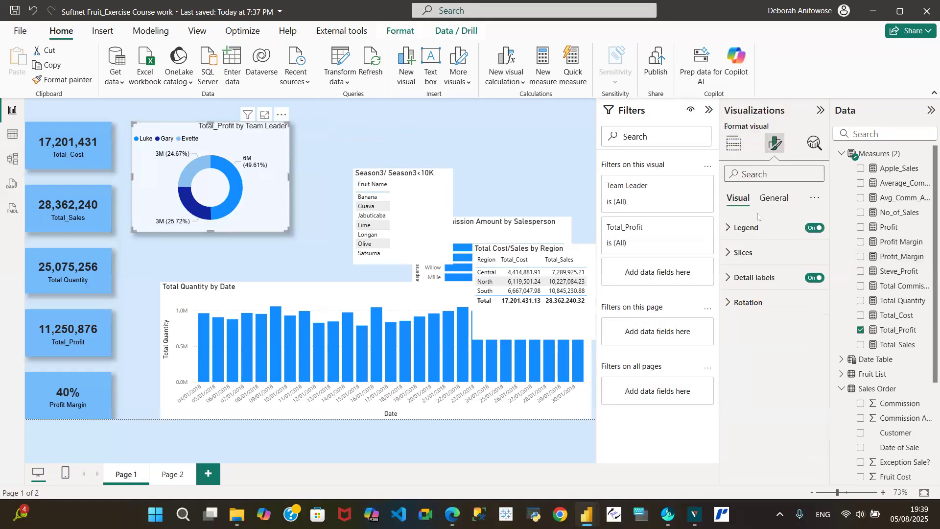
click(775, 197)
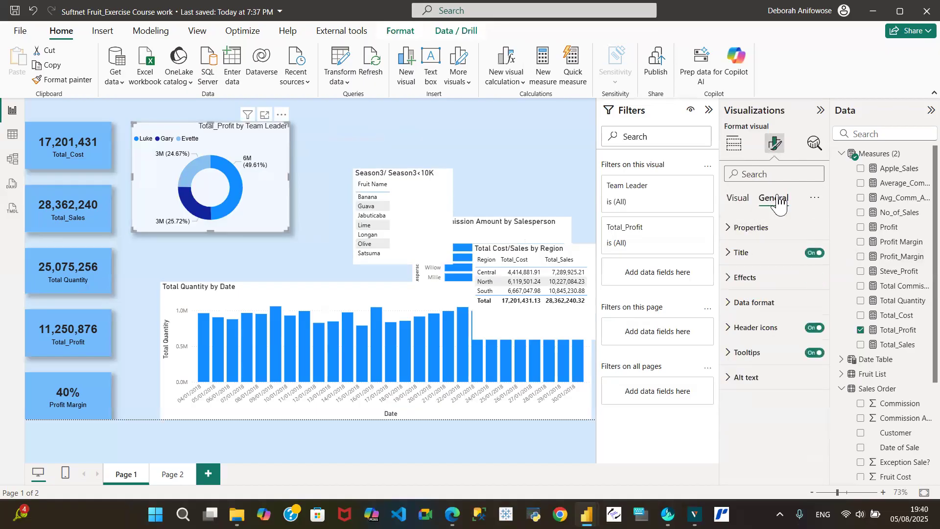
click(740, 252)
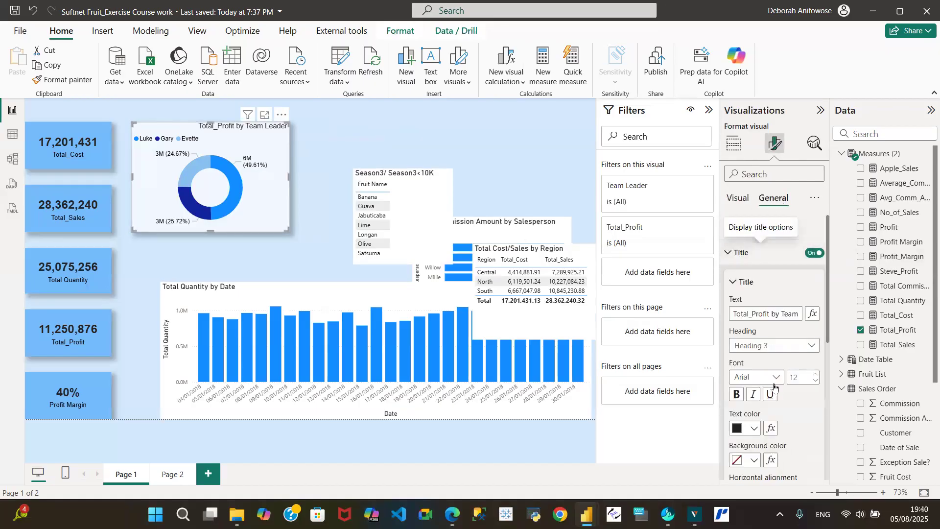
click(736, 395)
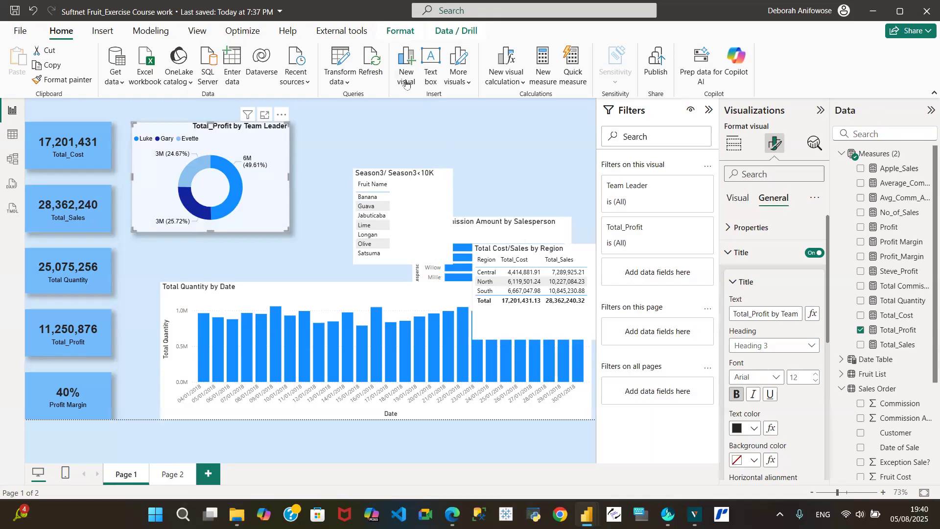
click(367, 147)
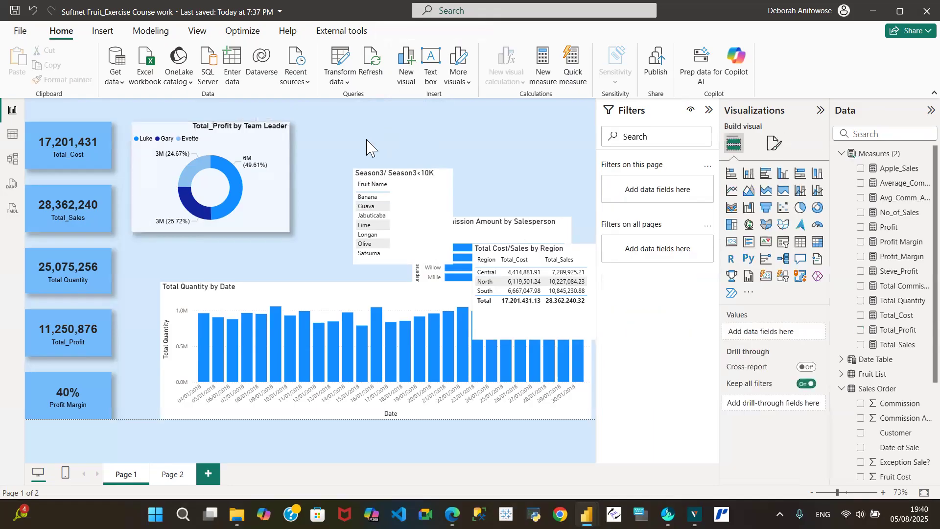
- Save the report, check the Task Description table data, then return to the report page
click(15, 11)
click(12, 135)
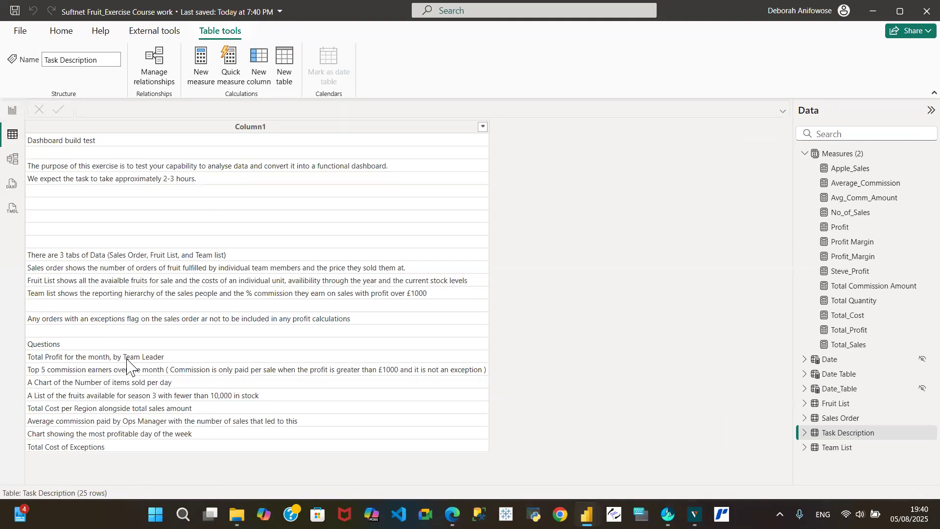
click(11, 112)
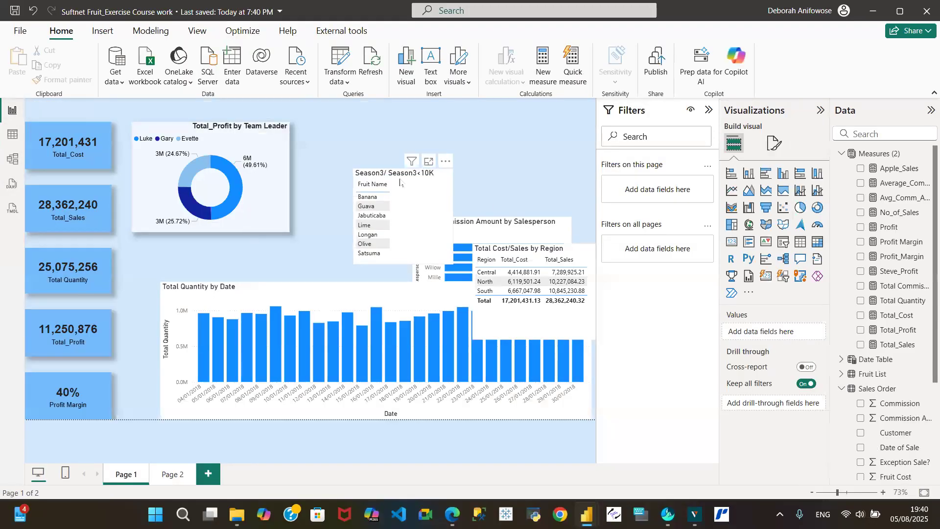
- Place the commission bar chart beside the donut and the Season3 list above the region table, making the bar chart taller
drag(400, 181, 357, 213)
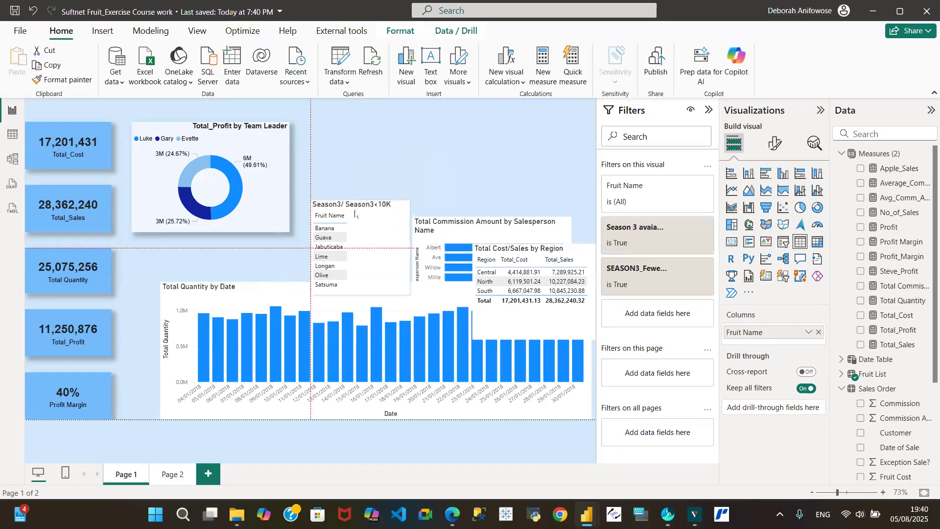
drag(485, 225, 369, 137)
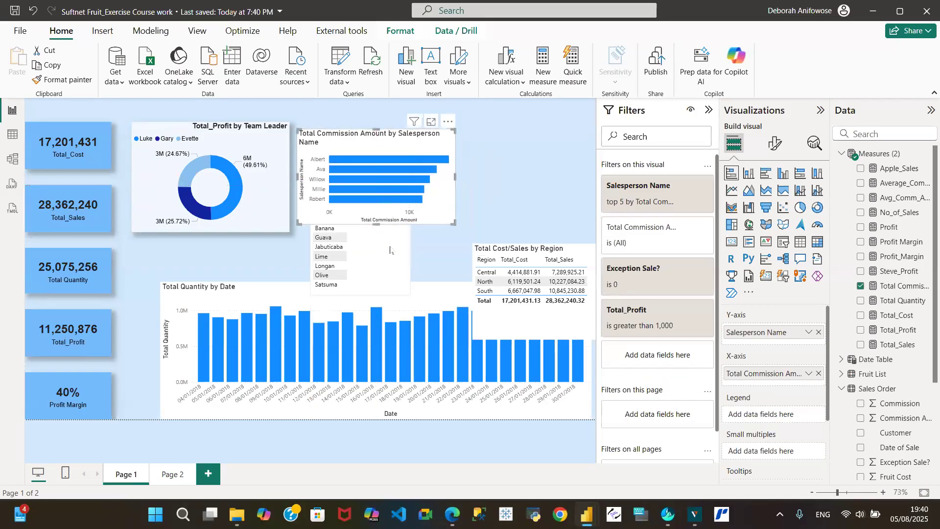
drag(391, 249, 576, 274)
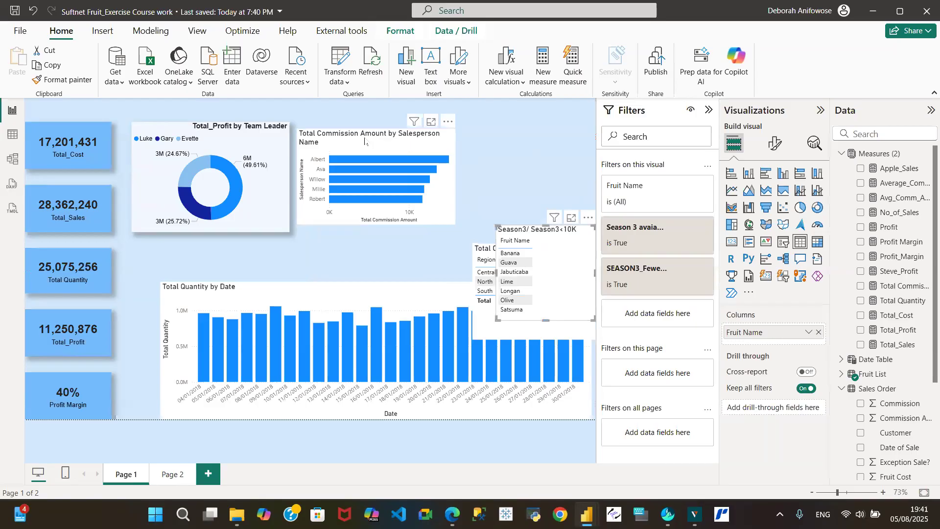
drag(365, 140, 368, 134)
drag(377, 216, 384, 237)
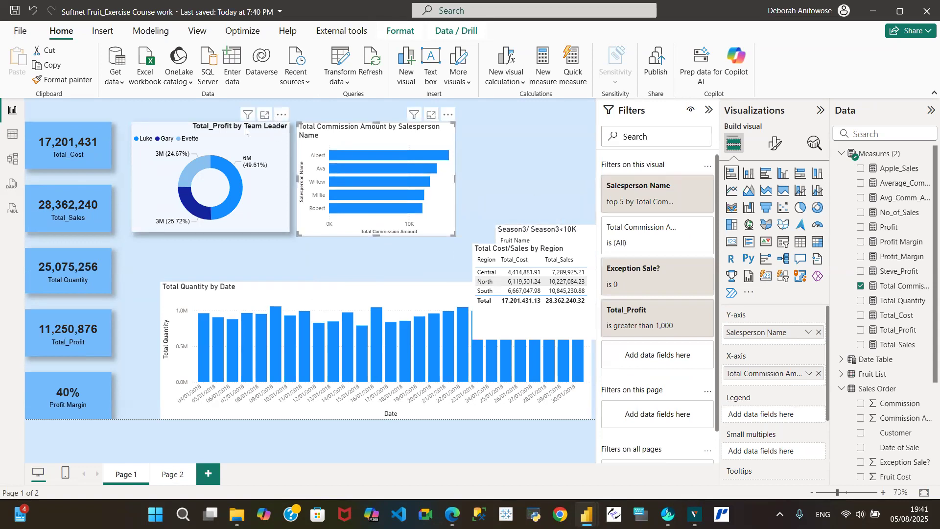
- Set the commission bar chart's height to 246 to match the donut
click(185, 131)
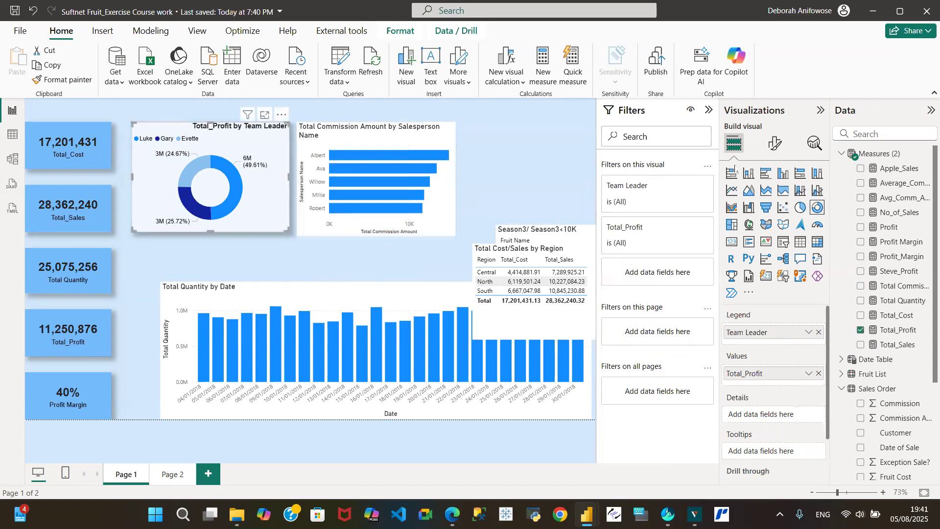
click(776, 147)
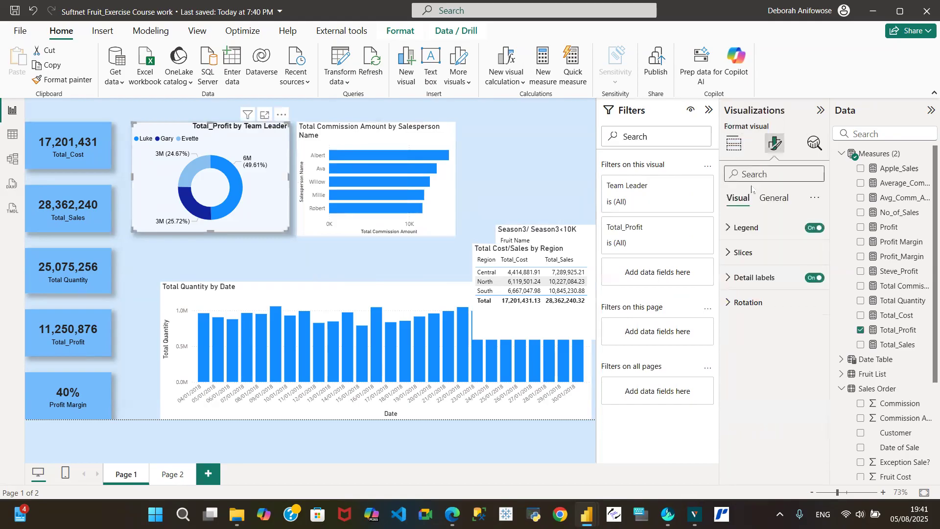
click(776, 197)
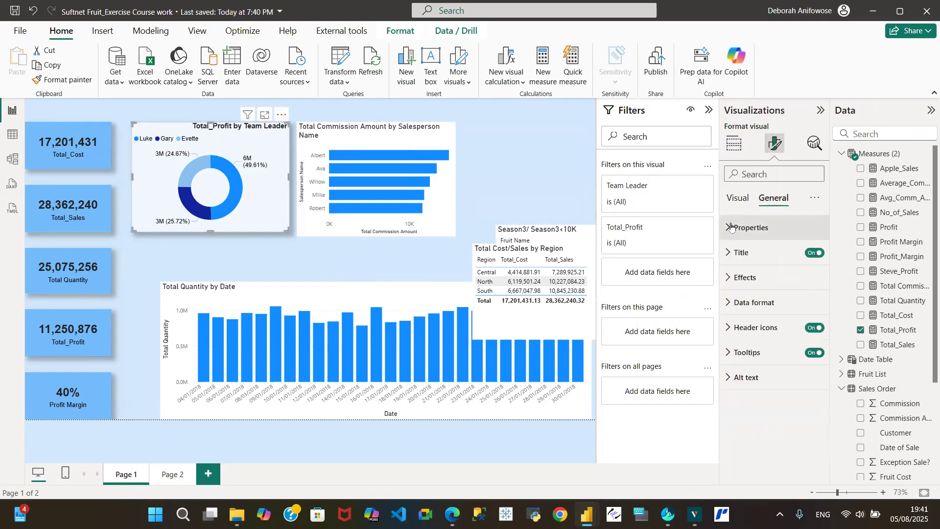
click(731, 227)
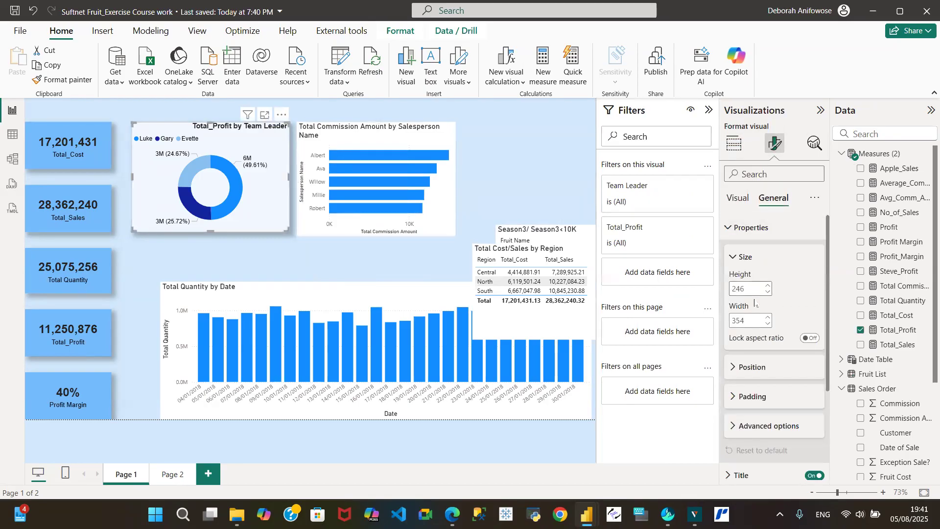
click(392, 144)
click(747, 288)
text(246)
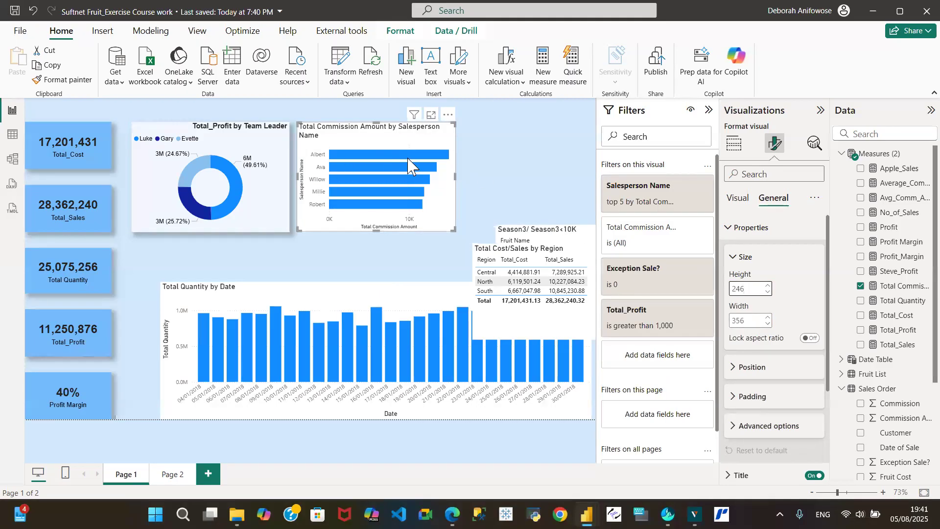
- Copy the donut chart's formatting onto the commission bar chart with Format painter
mouse_move(428, 166)
click(181, 129)
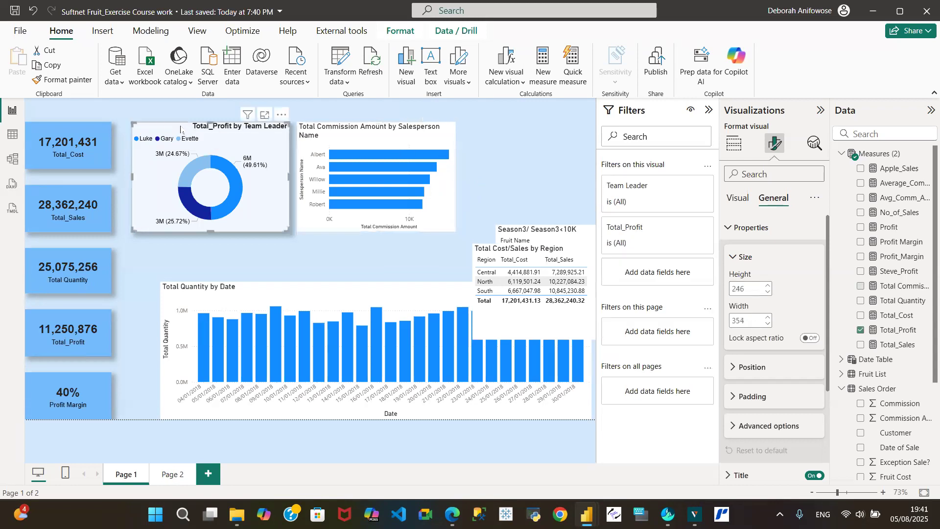
click(62, 80)
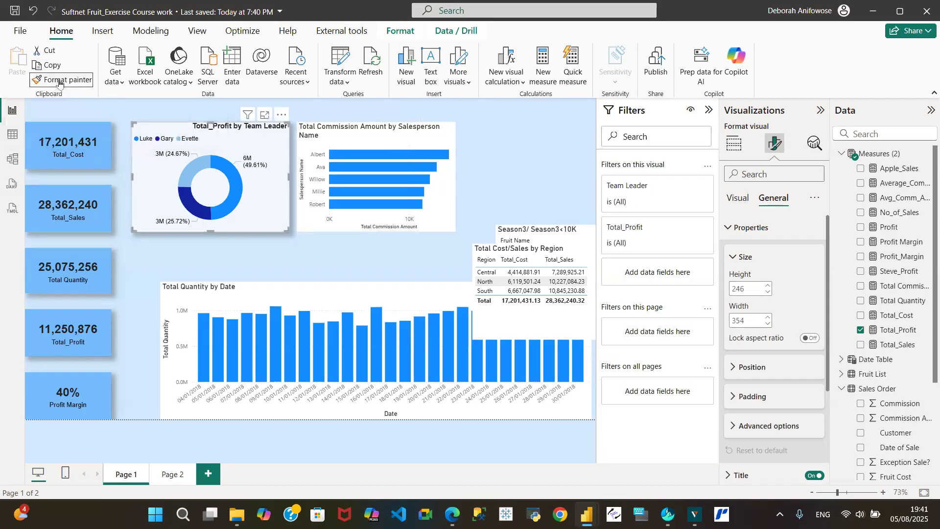
click(364, 127)
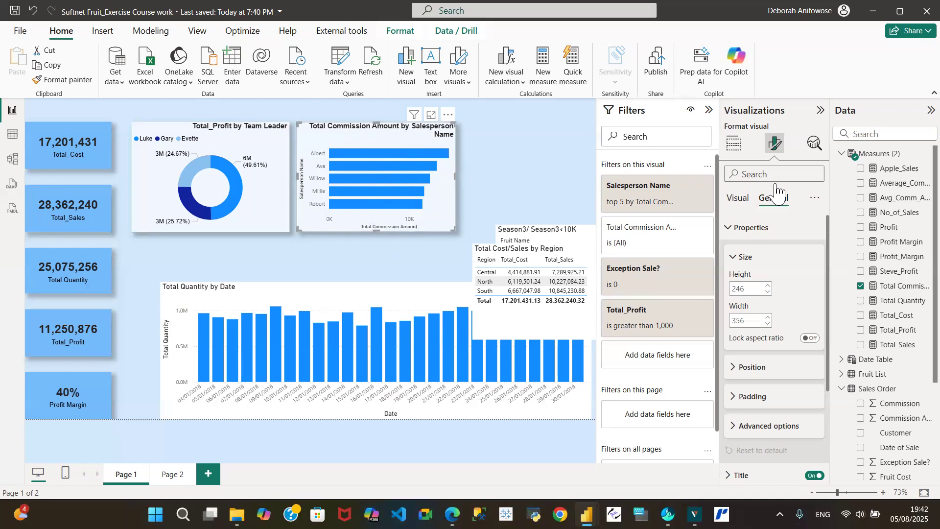
- Hide the bar chart's Salesperson Name and Total Commission Amount axis titles
click(743, 199)
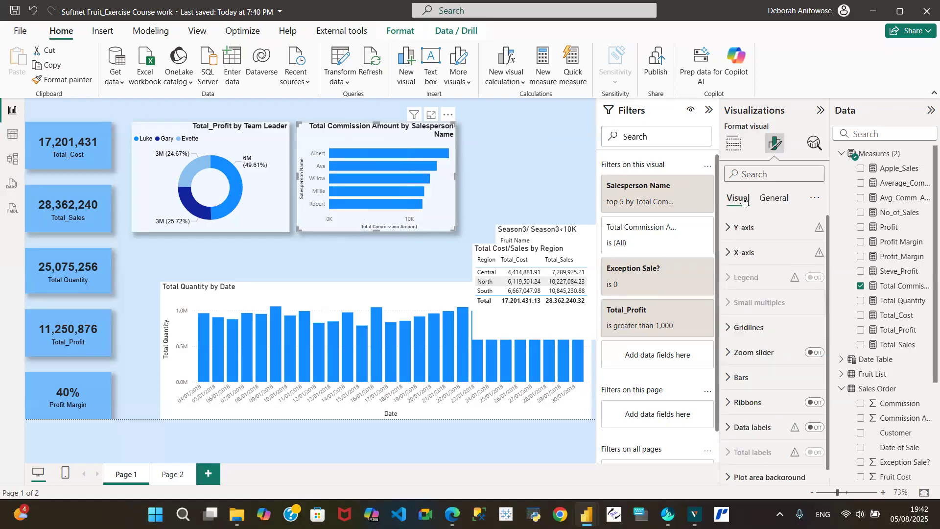
click(730, 229)
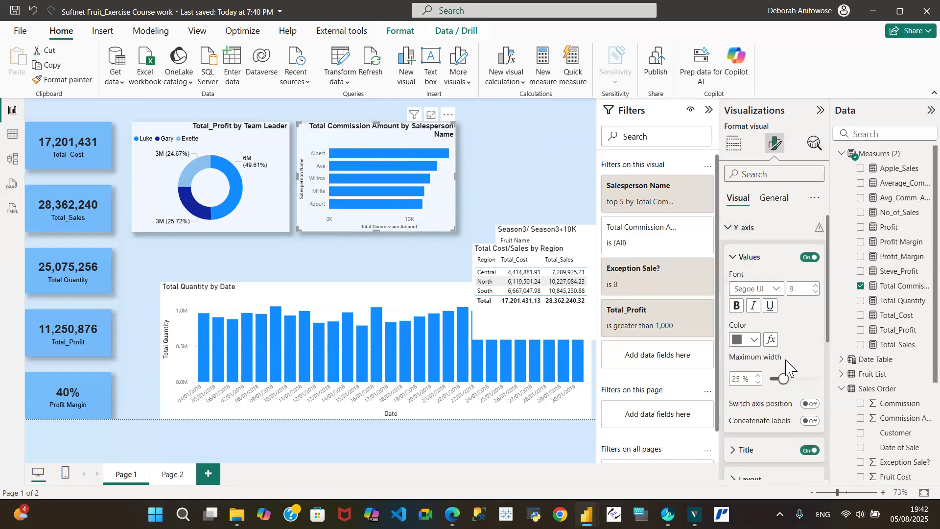
scroll(829, 287, down, 3)
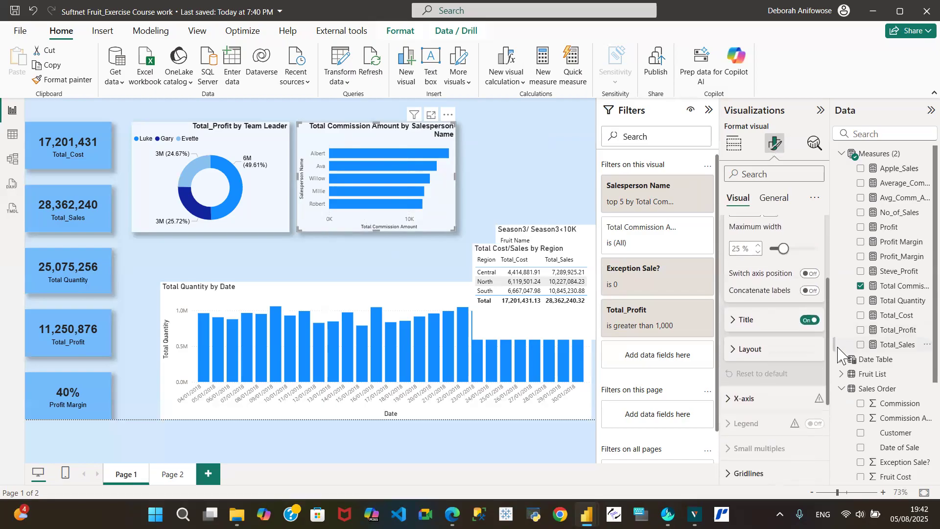
click(810, 321)
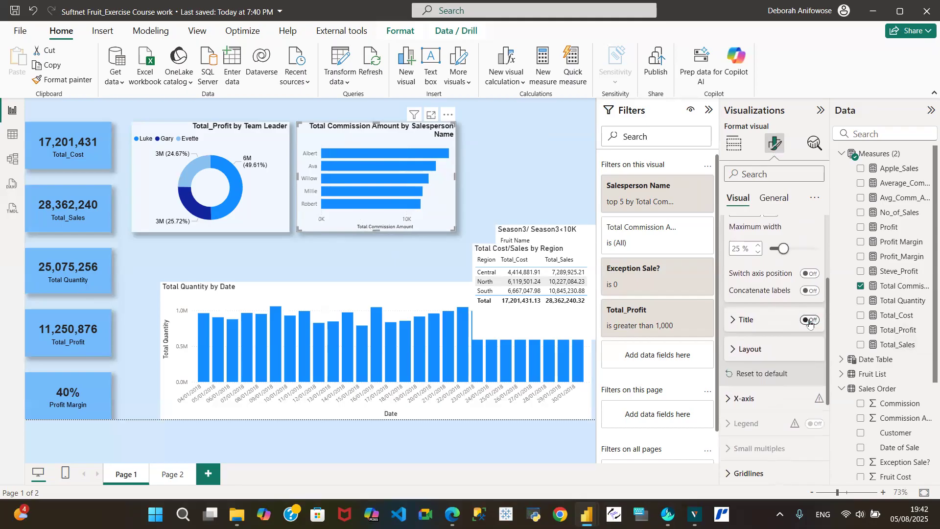
click(732, 398)
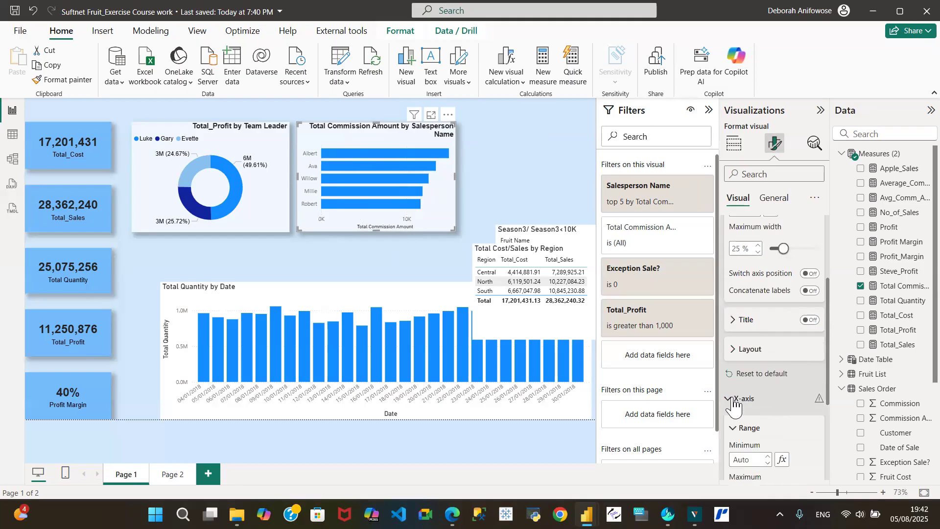
drag(829, 355, 843, 408)
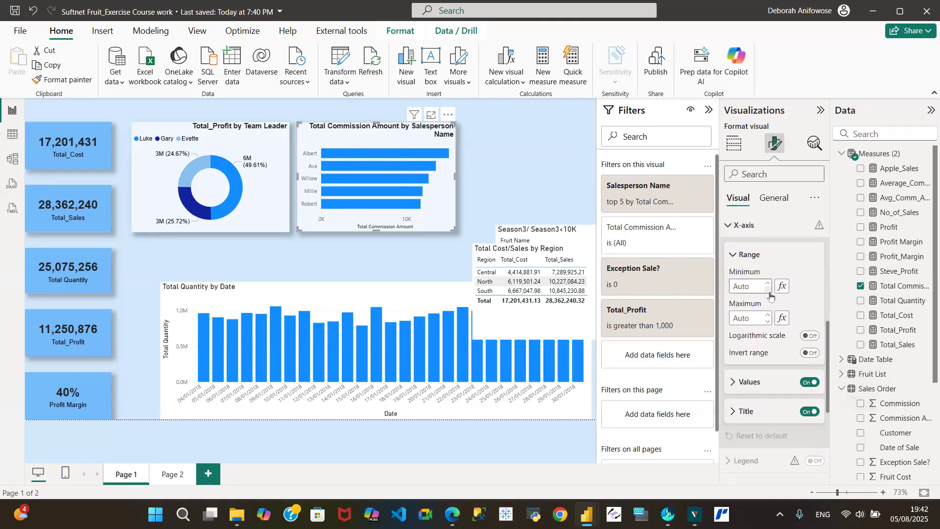
click(812, 412)
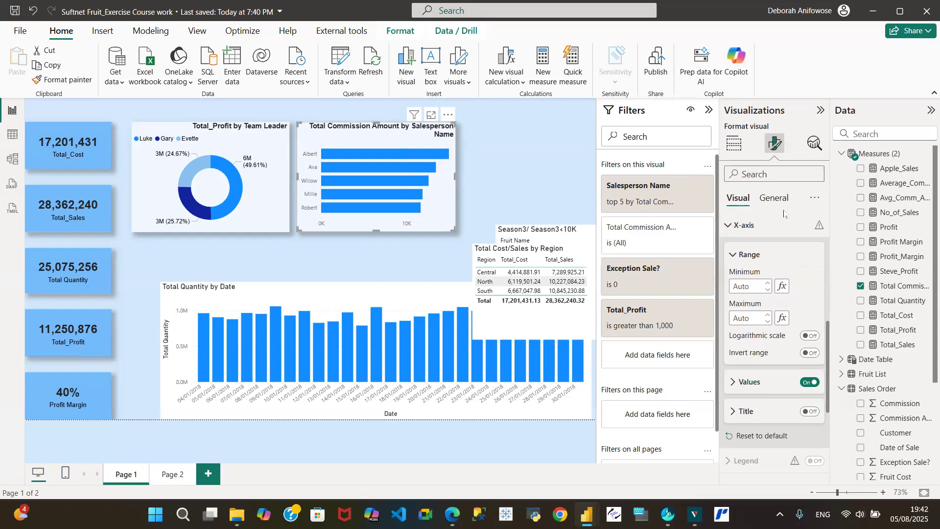
click(730, 223)
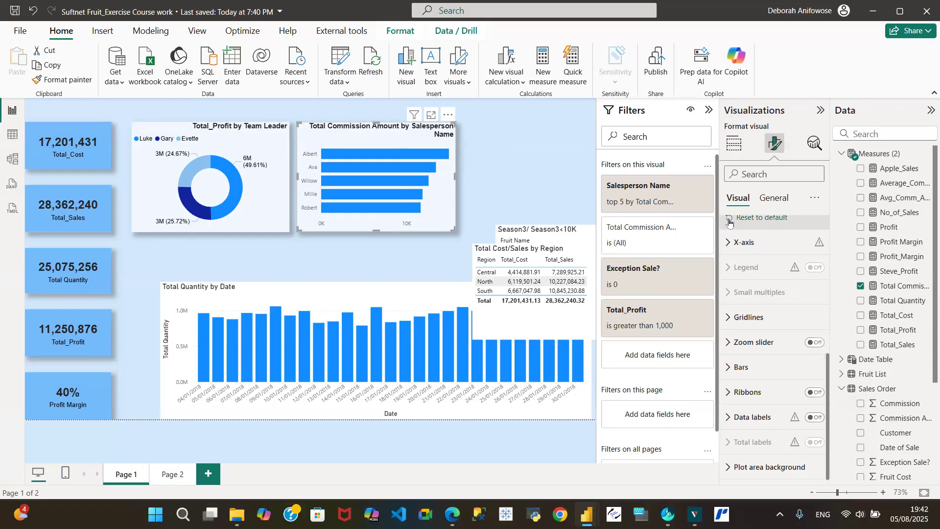
click(776, 200)
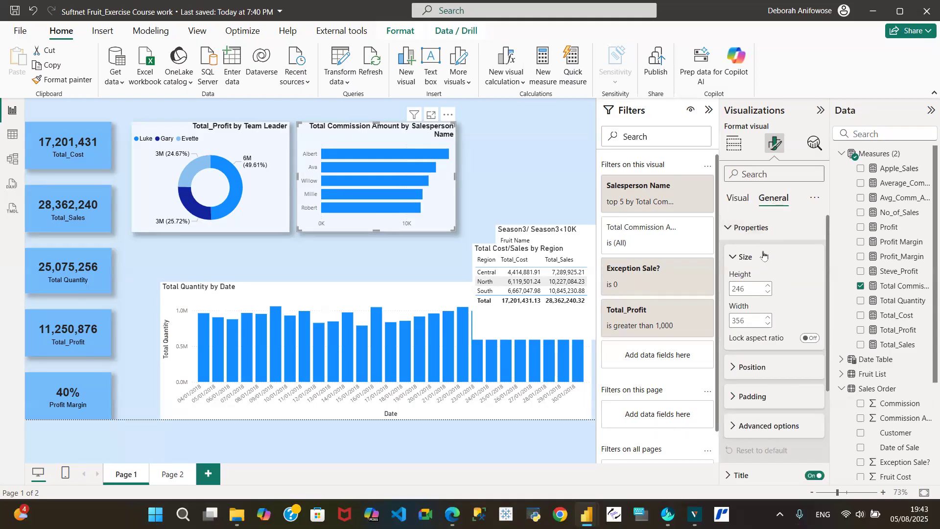
- Retitle the bar chart 'Top 5 Commission Earners' and centre the title
click(730, 230)
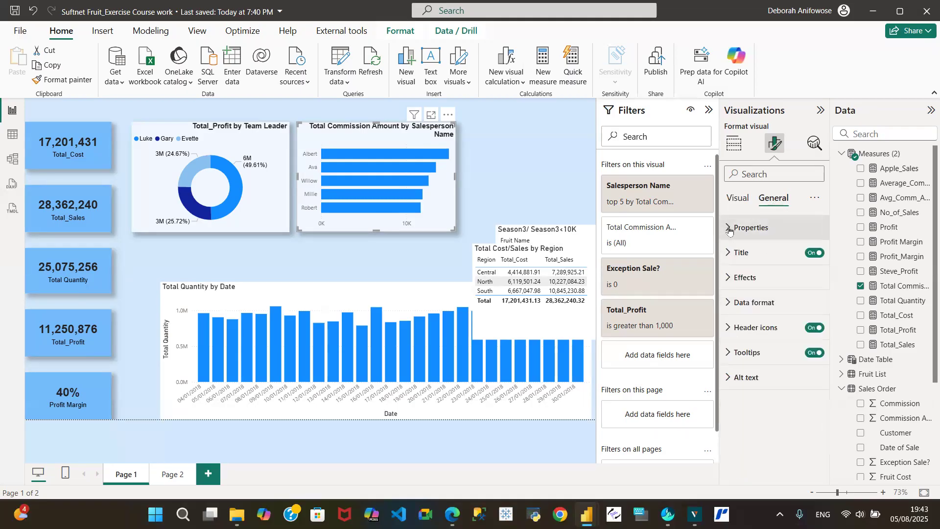
click(728, 253)
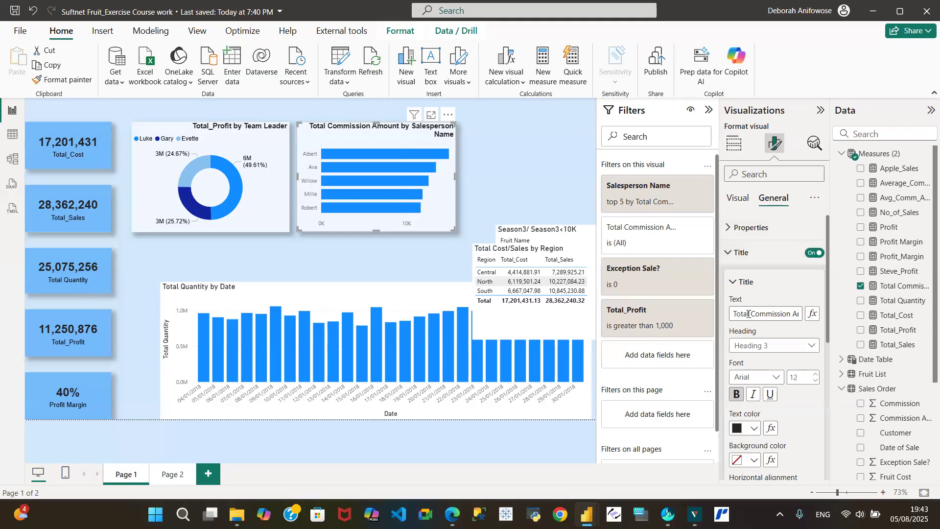
click(734, 316)
key(Delete)
key(Delete)
key(Delete)
key(Delete)
key(Delete)
key(Delete)
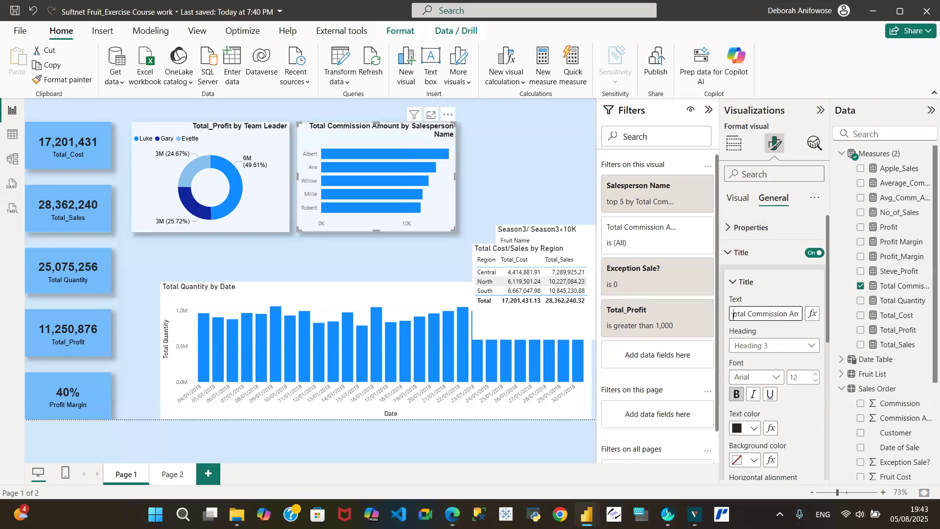
text(Top )
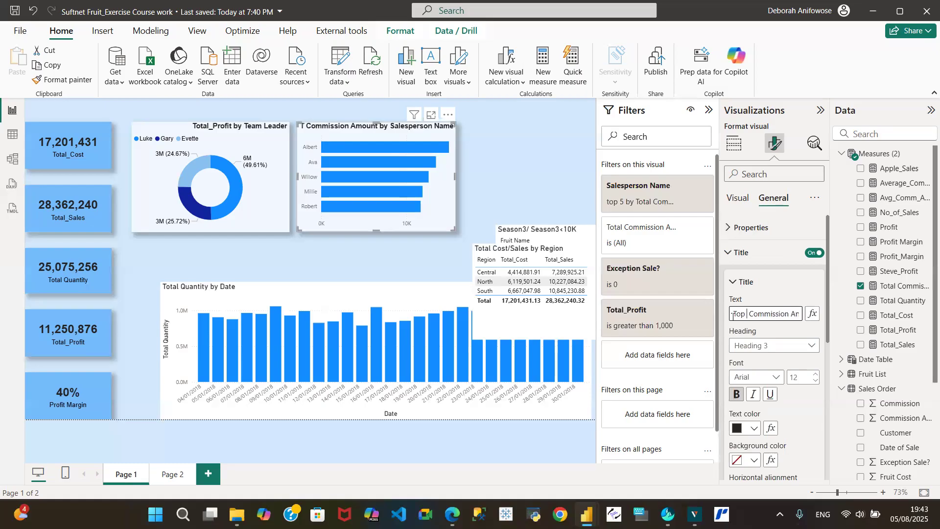
text(5)
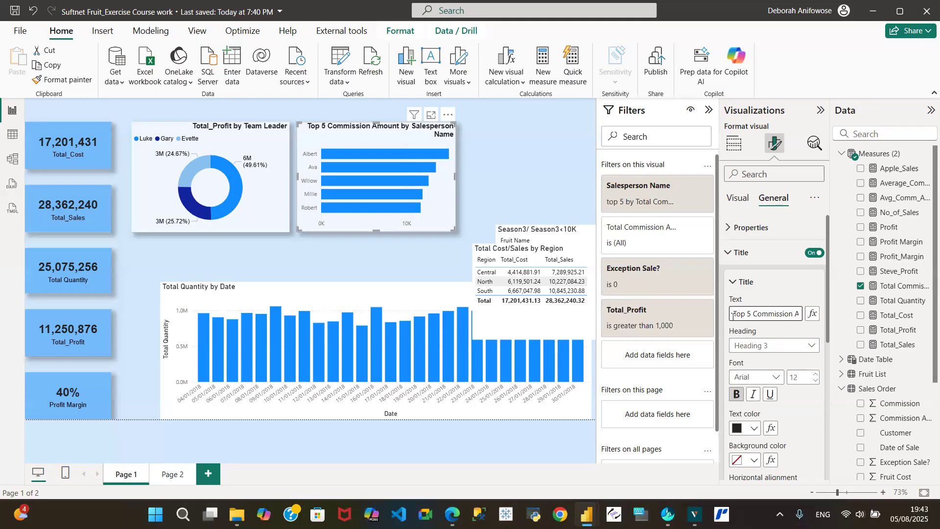
key(BackSpace)
key(BackSpace)
text(Earners)
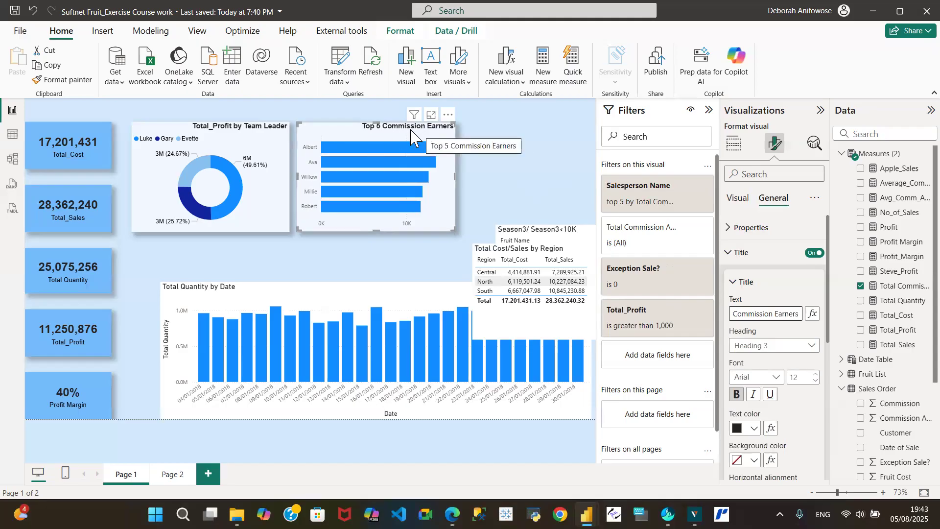
click(340, 131)
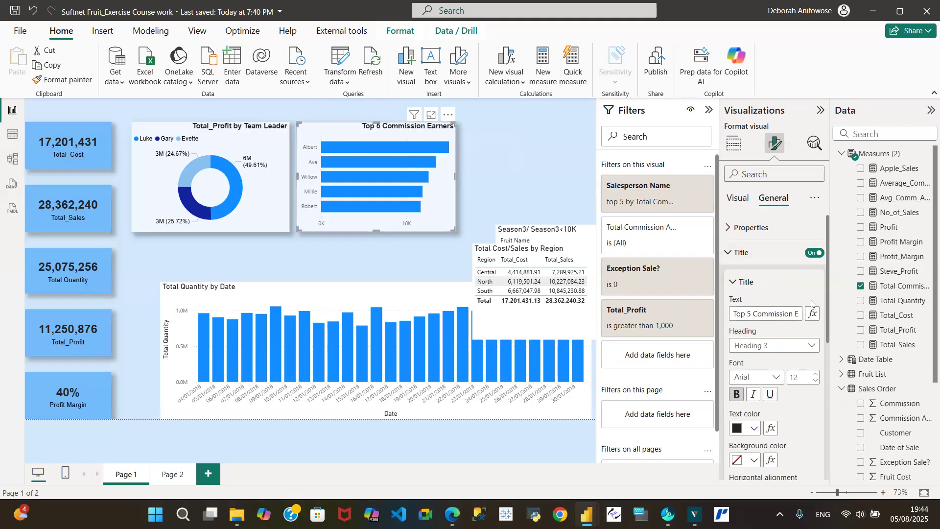
drag(828, 306, 828, 361)
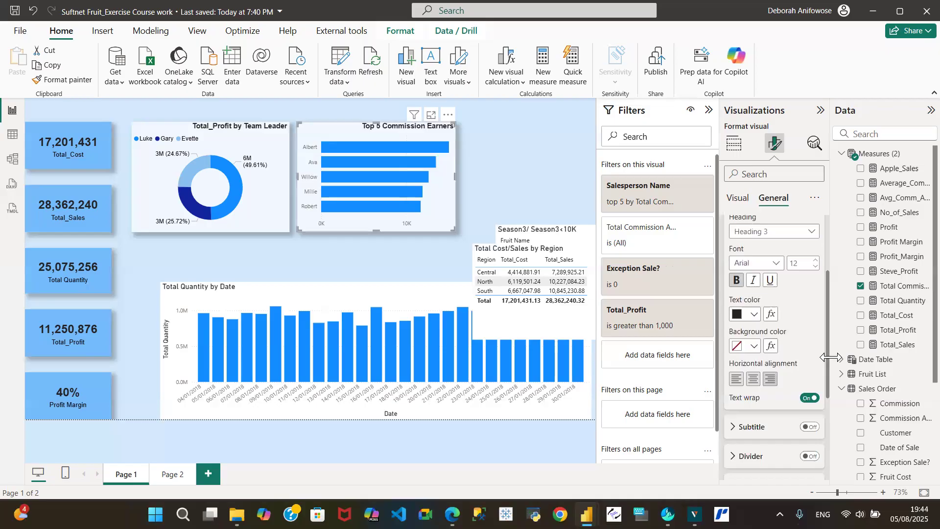
click(754, 382)
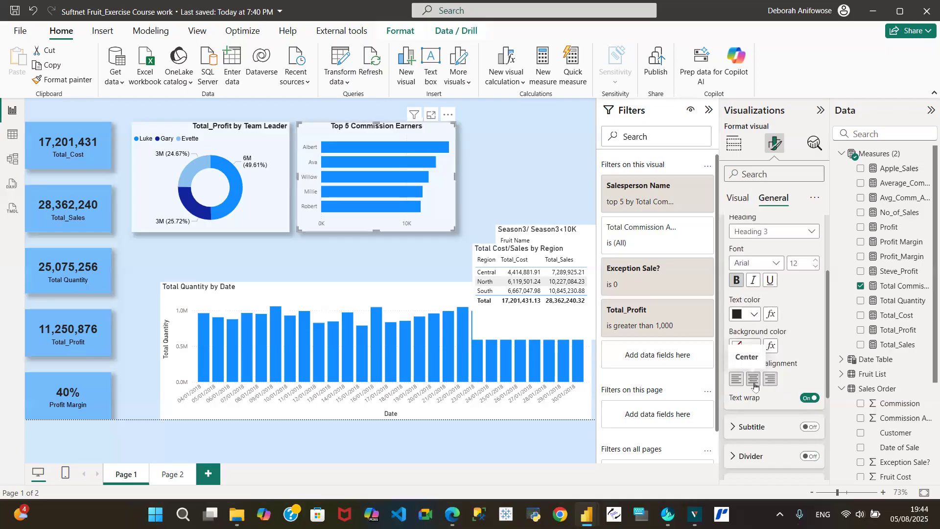
- Centre the donut chart's title, then reselect the Top 5 Commission Earners chart for formatting
click(176, 131)
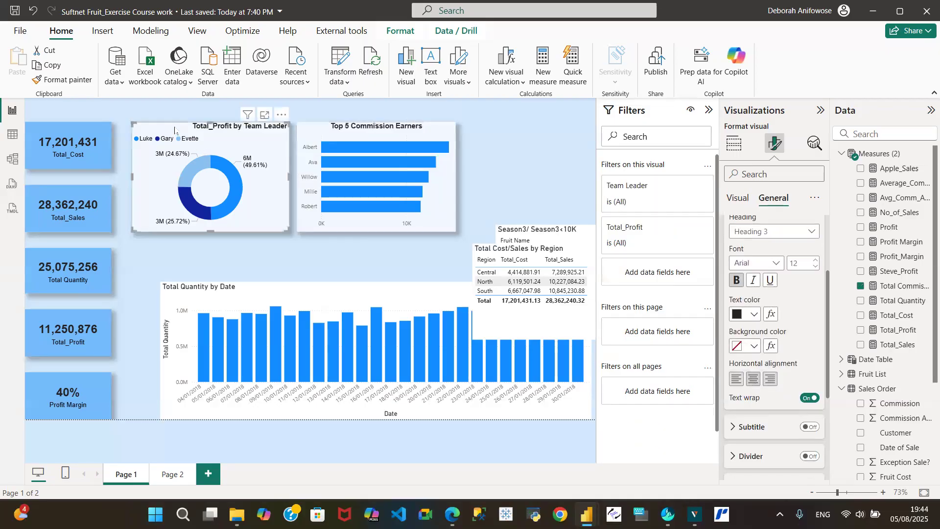
click(754, 379)
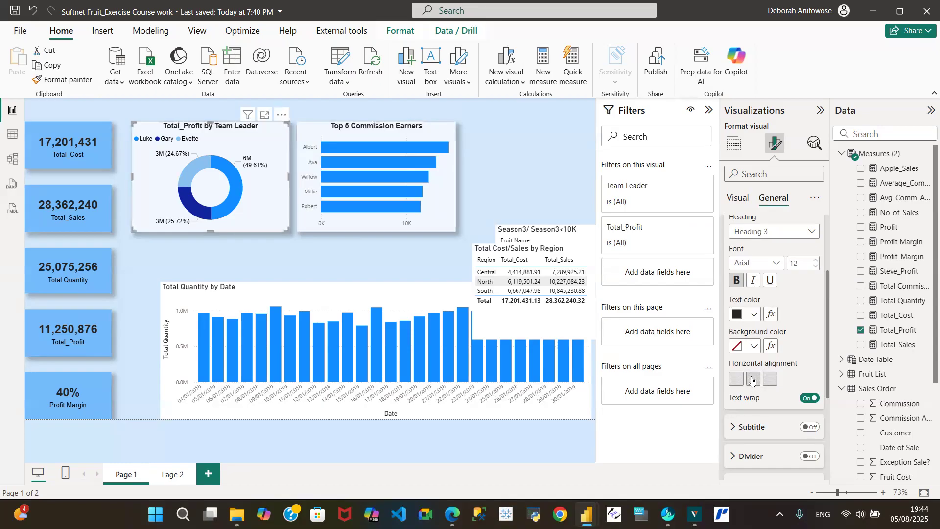
click(540, 158)
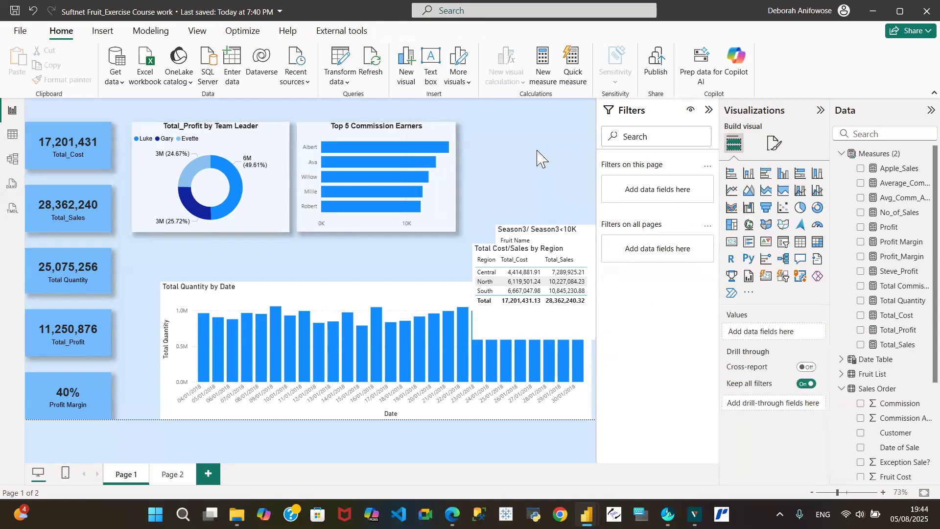
click(349, 144)
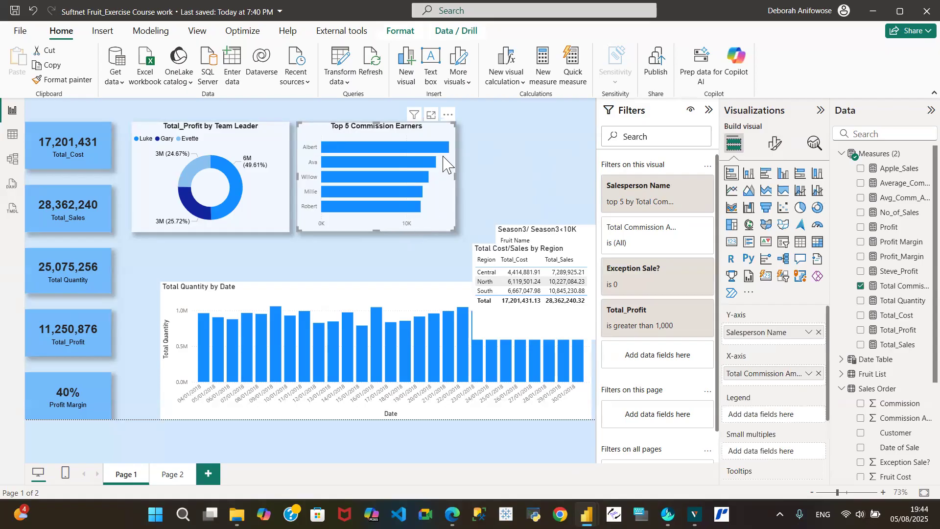
mouse_move(445, 149)
click(776, 150)
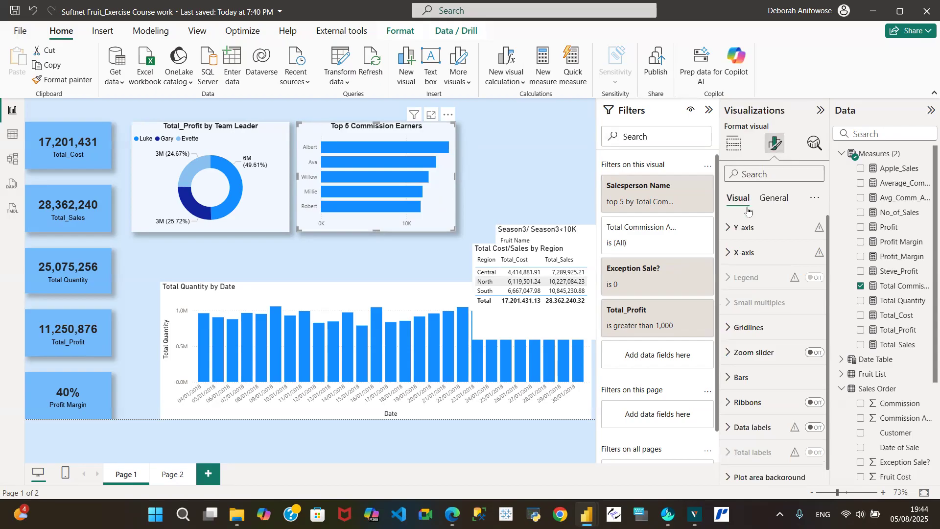
- Set the bar chart's y-axis name labels to Arial, black, size 15
click(729, 231)
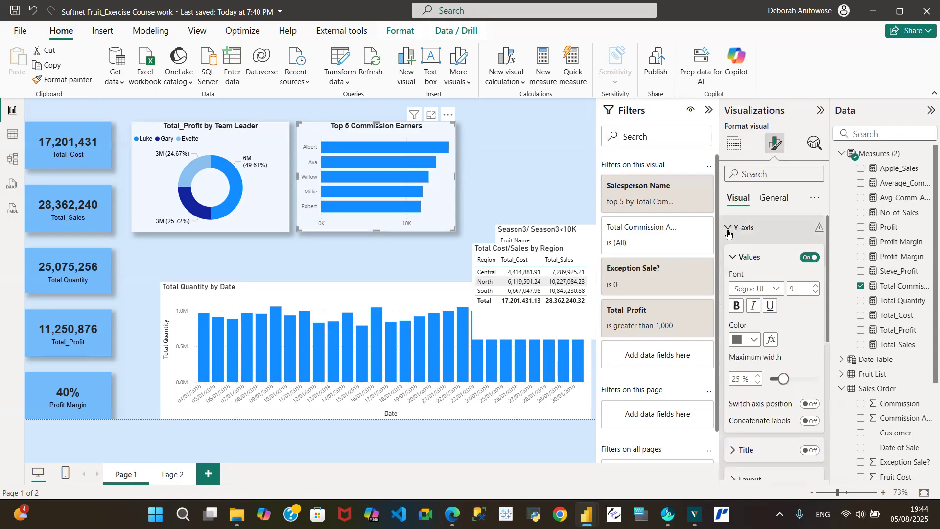
click(778, 290)
scroll(764, 343, up, 5)
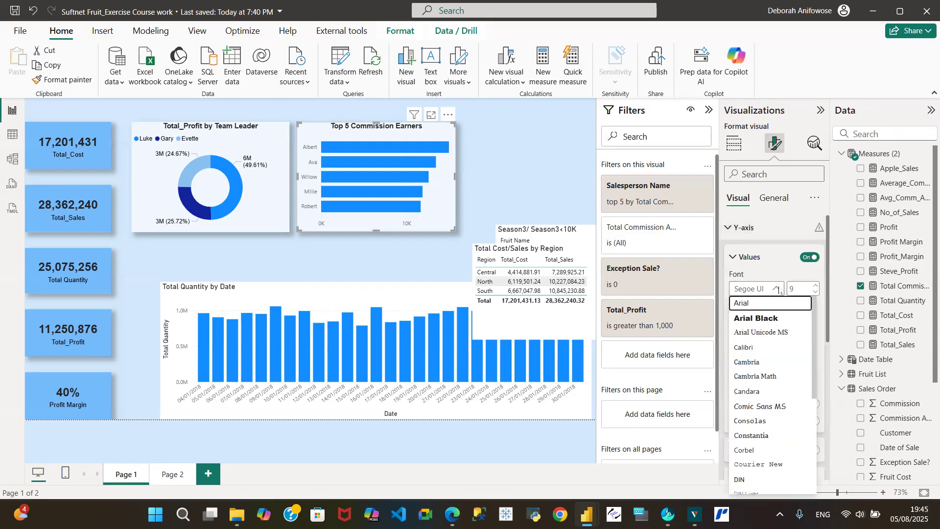
click(759, 304)
click(753, 341)
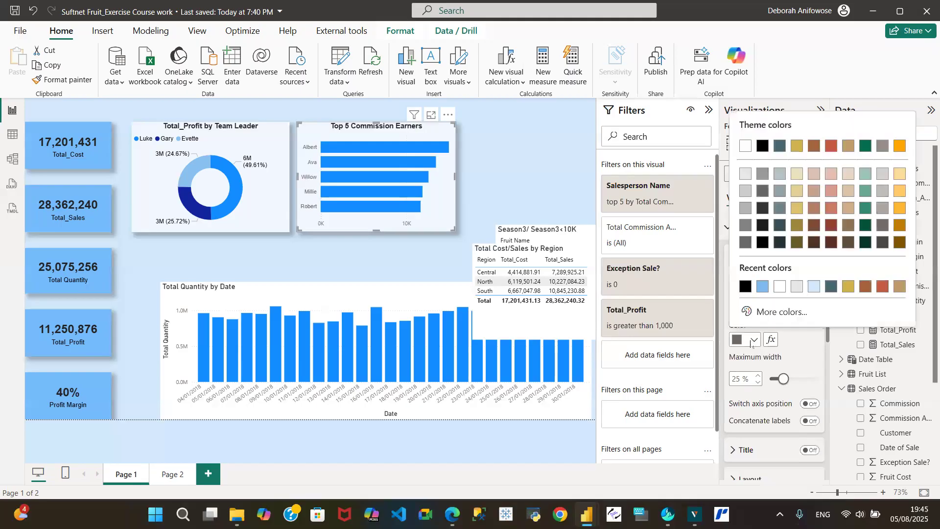
click(745, 287)
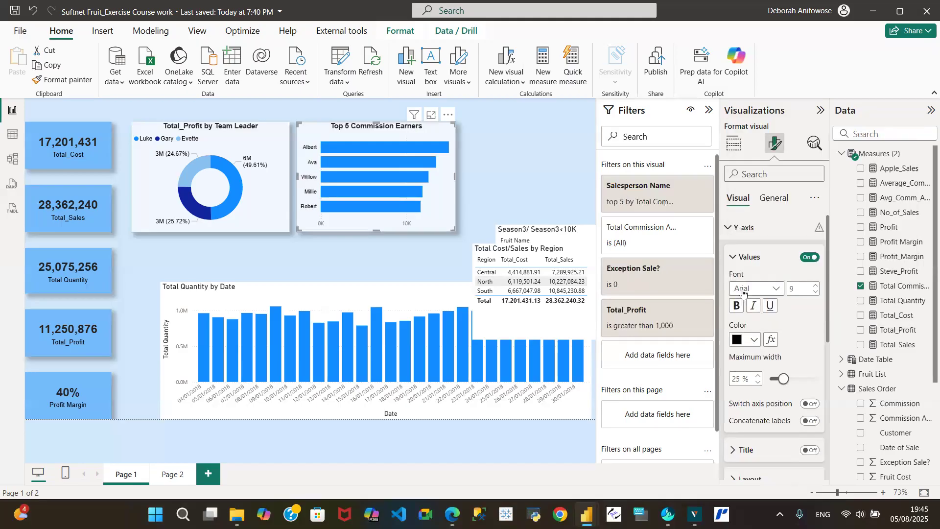
click(814, 286)
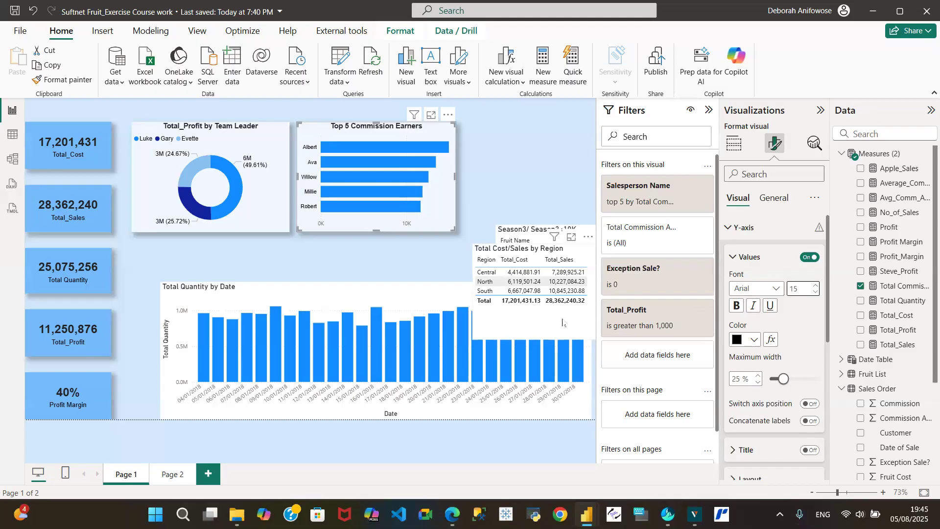
- Switch off the X-axis value labels on the Top 5 Commission Earners chart
click(728, 230)
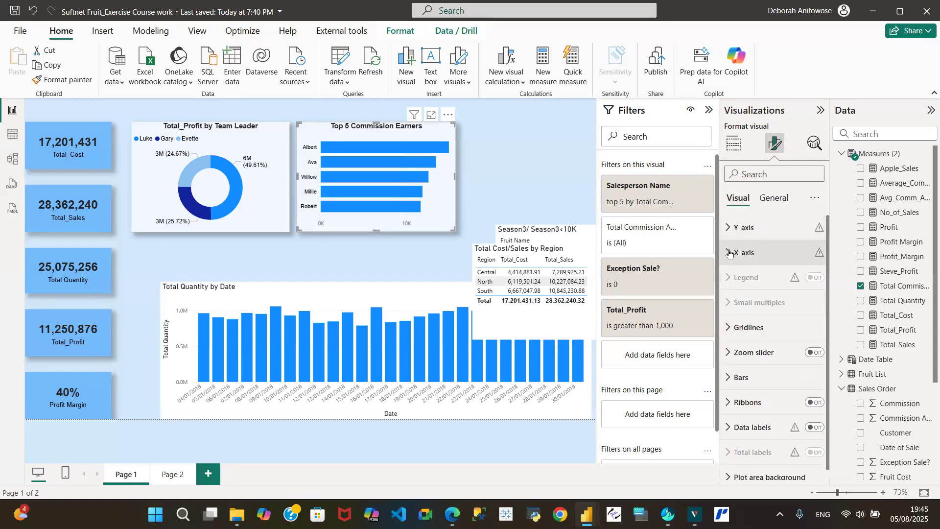
click(730, 253)
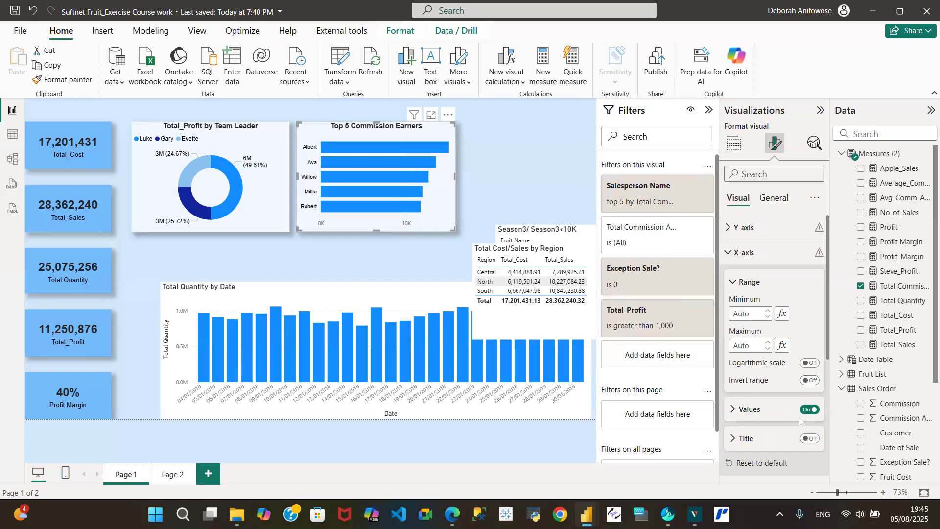
click(733, 284)
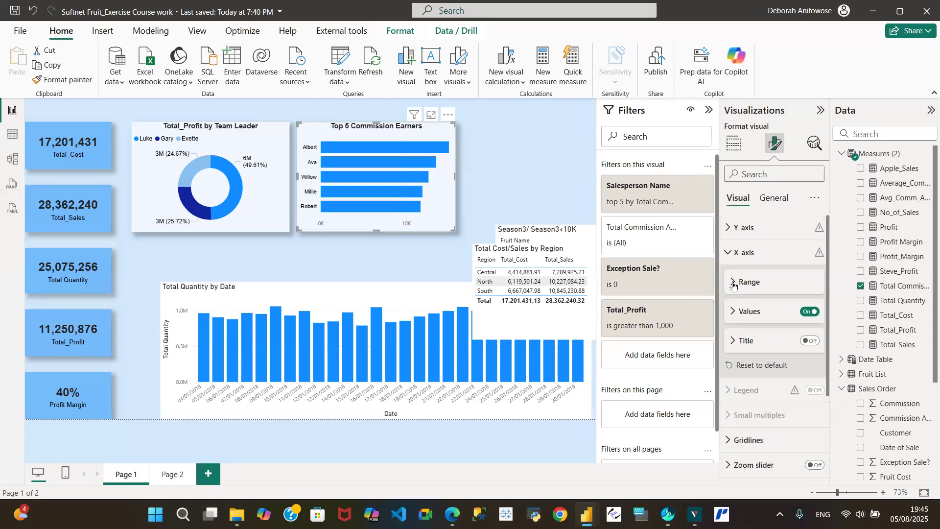
click(811, 312)
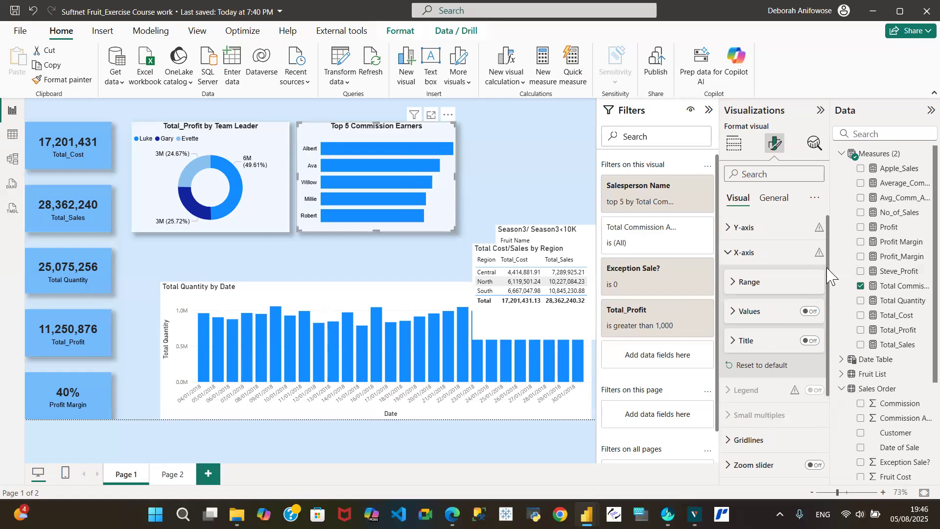
scroll(835, 303, down, 3)
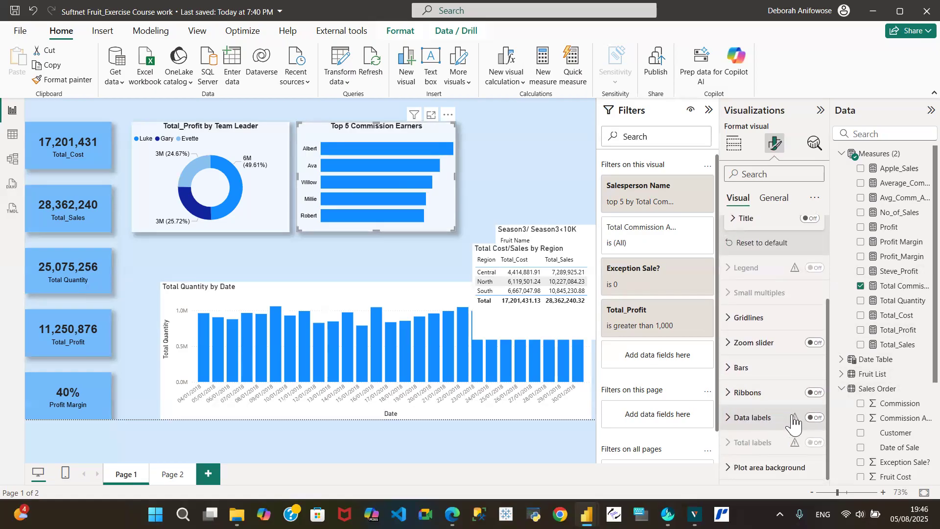
- Turn on data labels for the Top 5 bars and set their position to Inside end
click(817, 418)
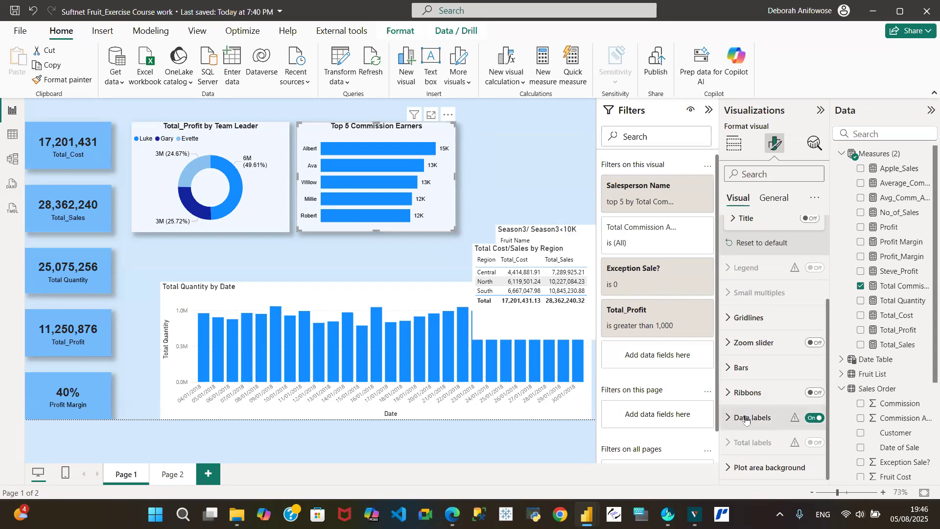
click(729, 418)
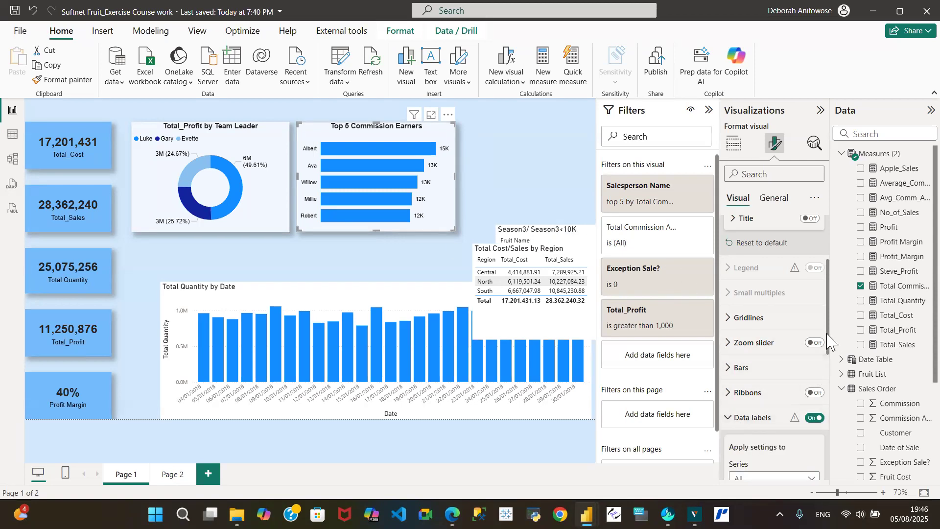
drag(828, 340, 827, 404)
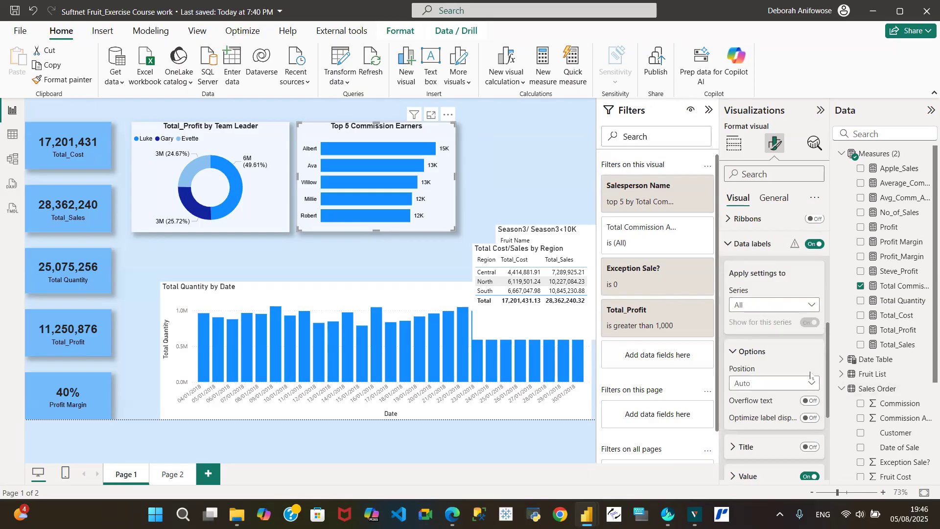
drag(828, 378, 829, 400)
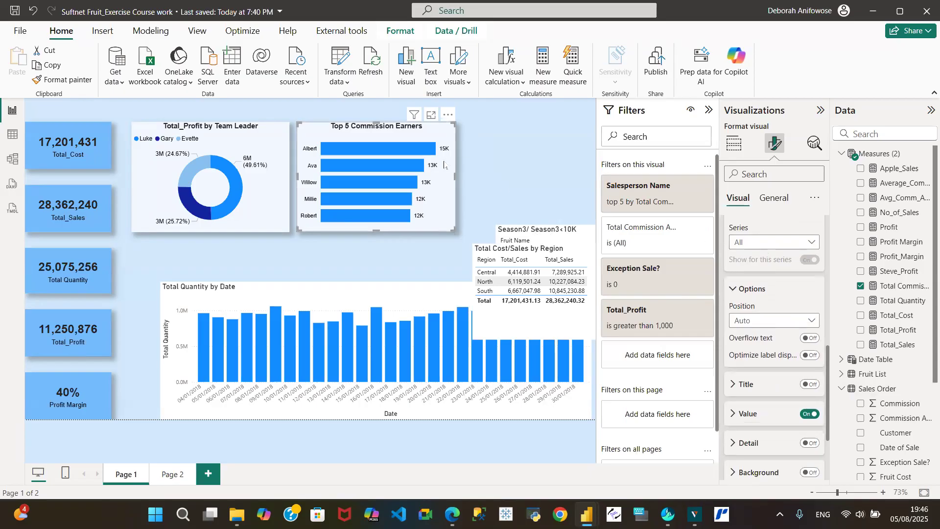
click(810, 322)
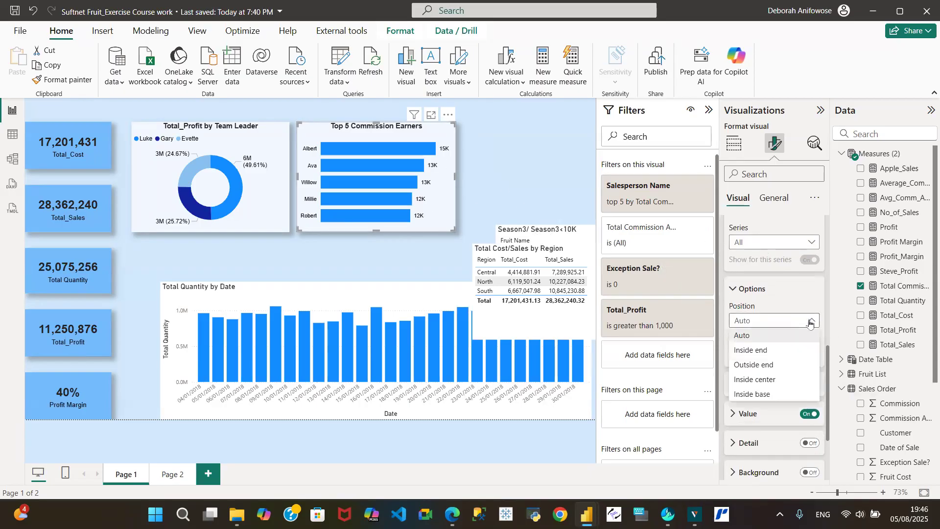
click(764, 350)
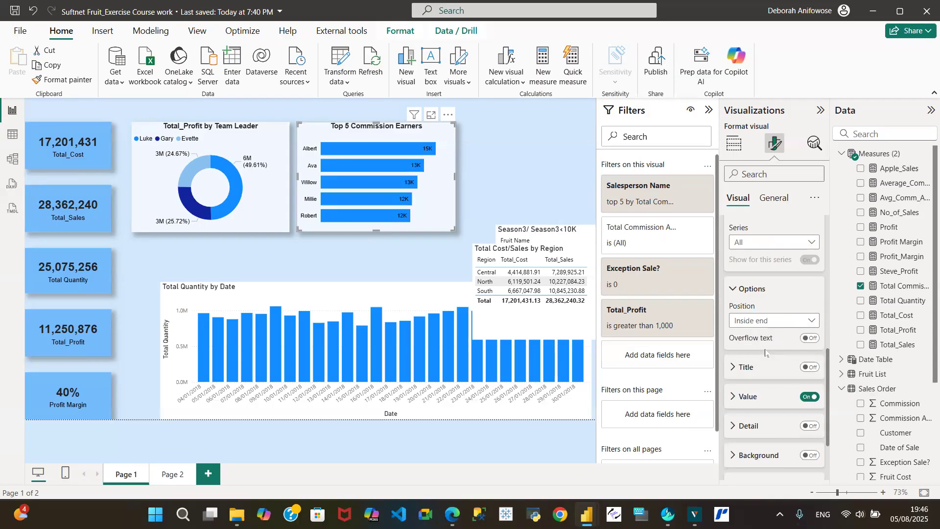
click(739, 398)
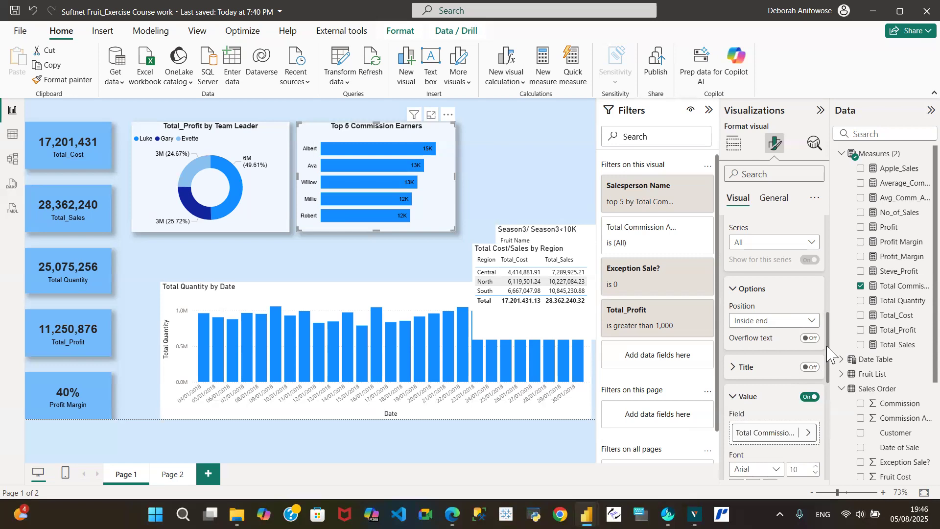
- Try black and then light blue as the bar label colour
drag(827, 350, 848, 414)
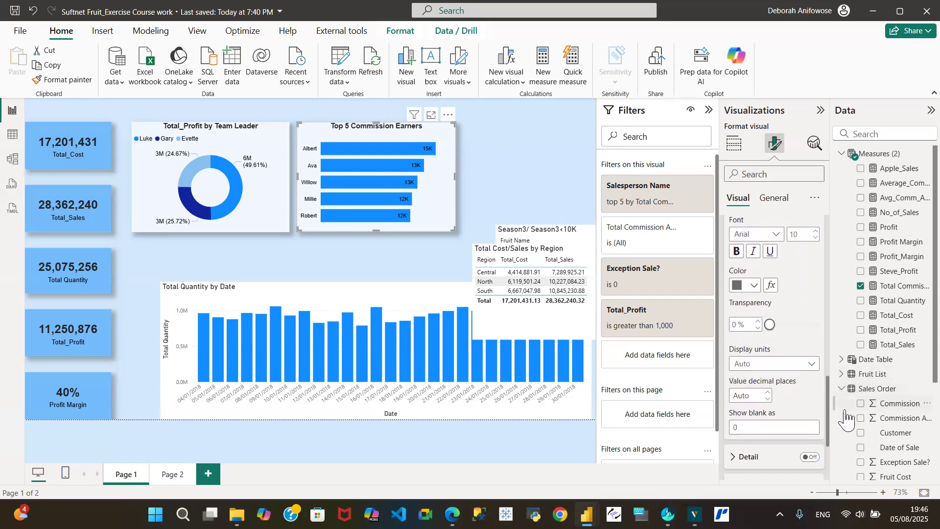
click(754, 285)
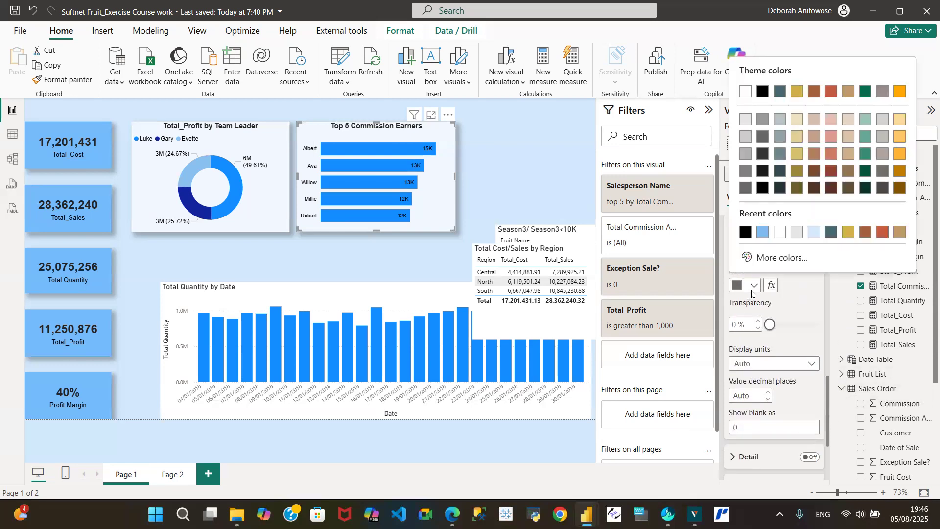
click(745, 234)
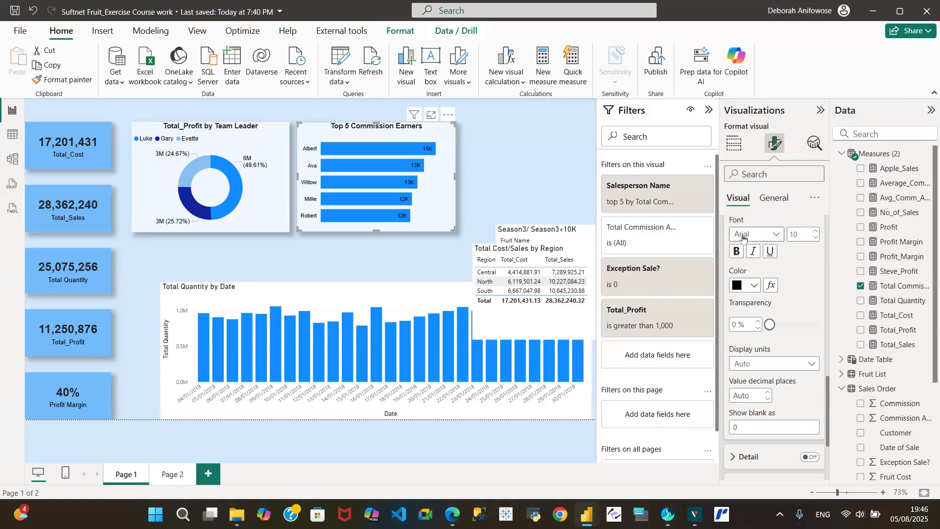
click(754, 285)
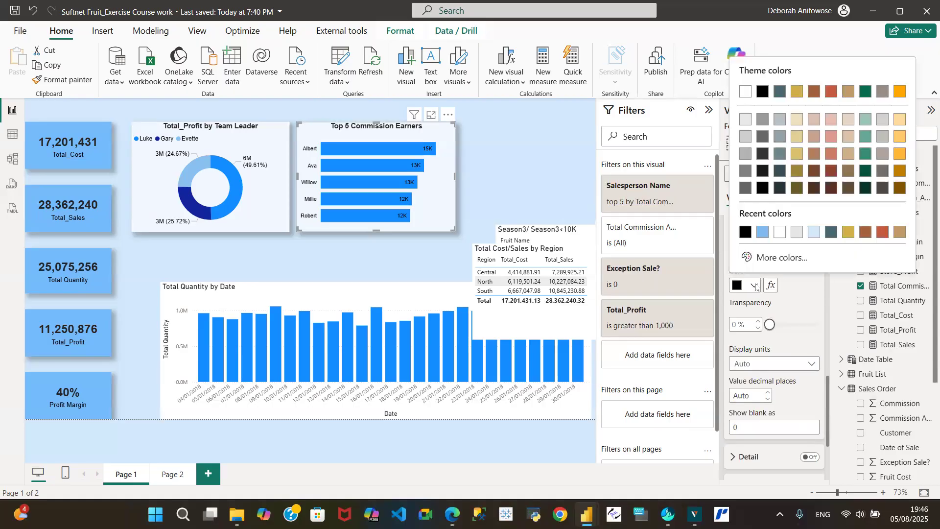
click(814, 232)
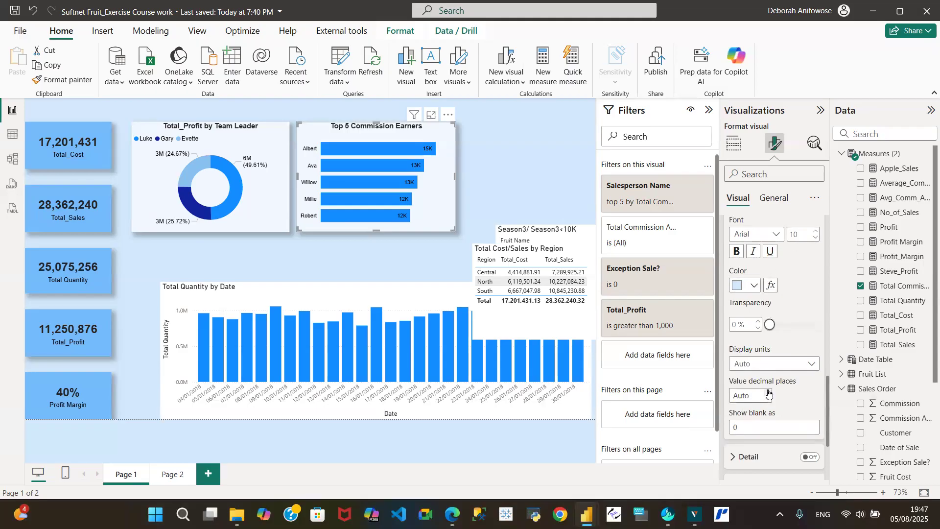
- Show full label values with display units None and 0 decimal places
click(812, 365)
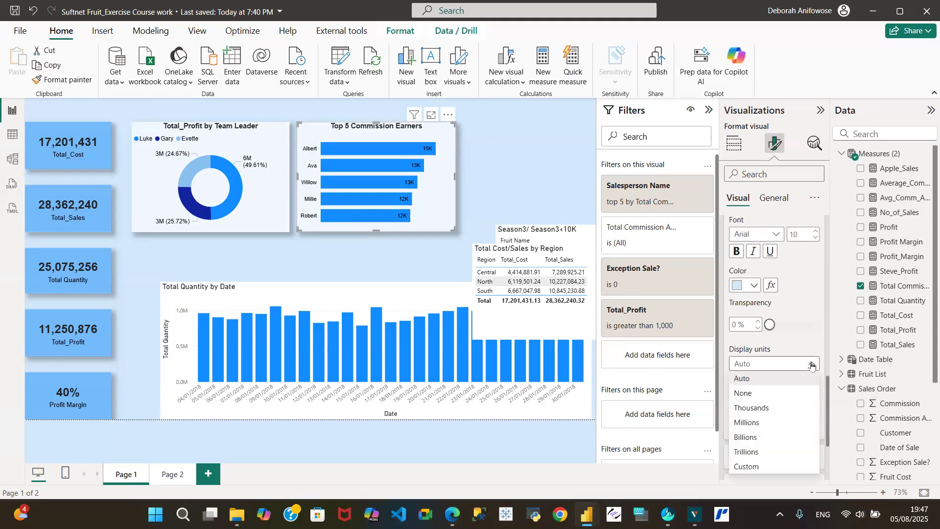
click(769, 393)
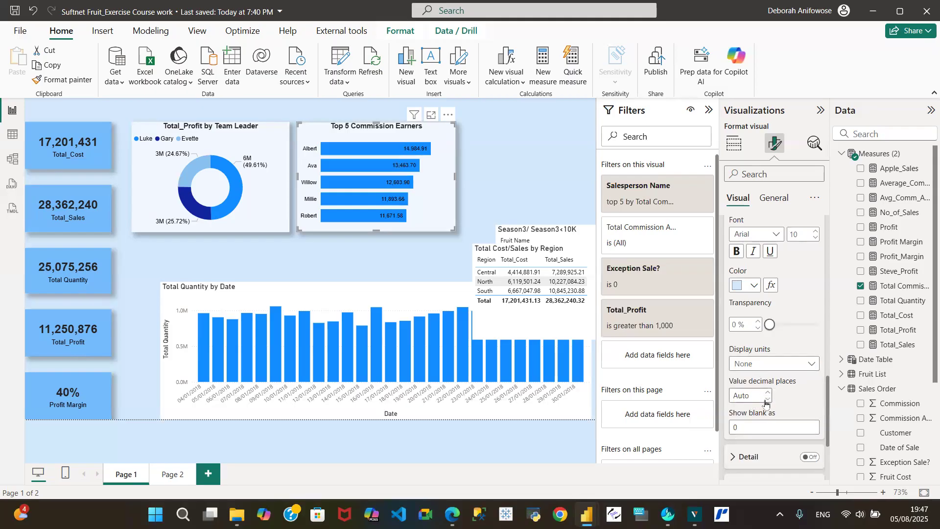
click(769, 401)
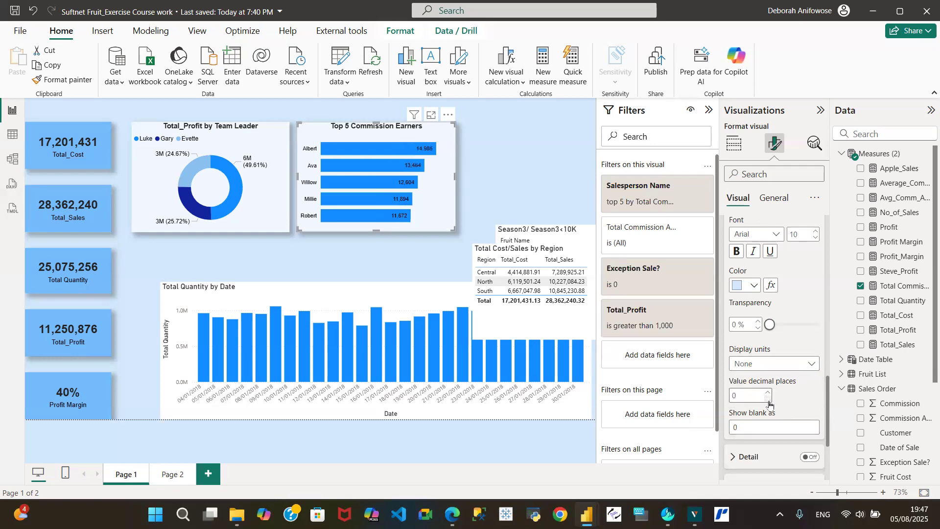
- Make the Top 5 bar value labels white
click(753, 286)
click(798, 233)
mouse_move(402, 220)
scroll(829, 403, down, 3)
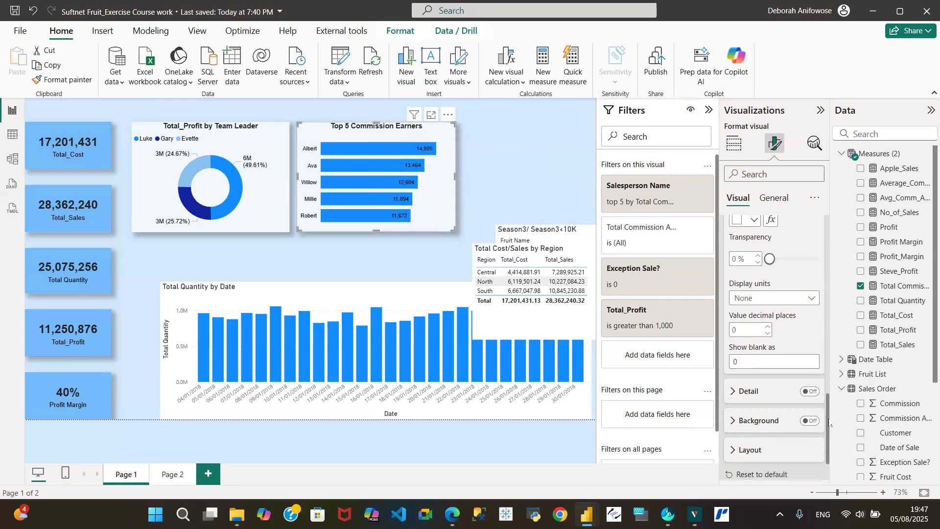
scroll(826, 373, up, 5)
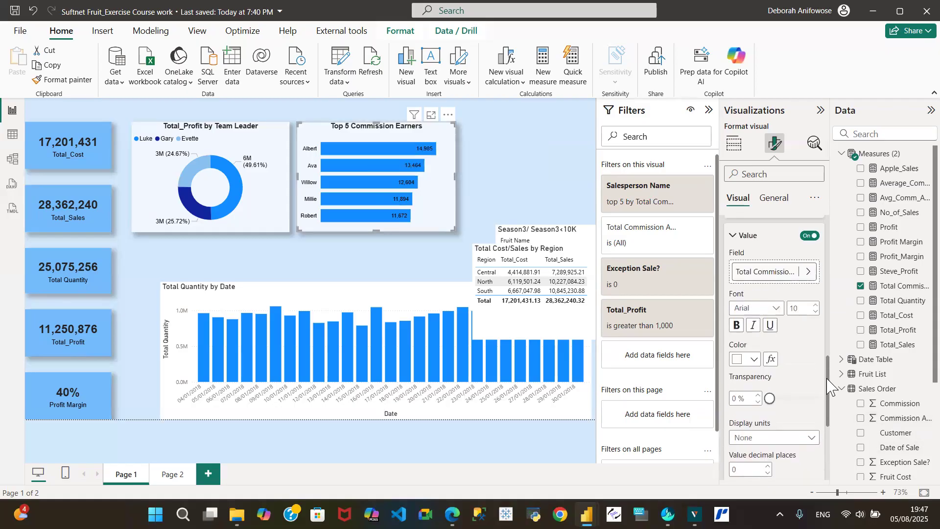
scroll(826, 365, down, 1)
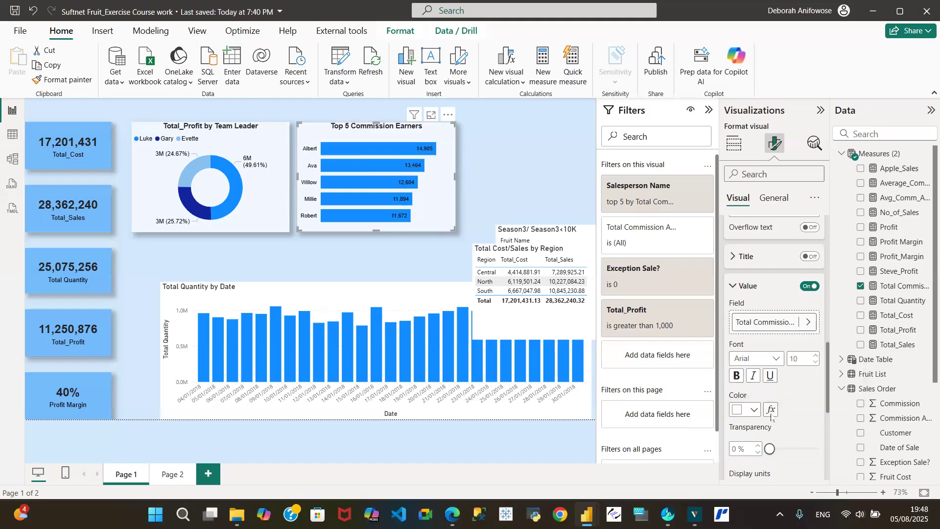
click(771, 410)
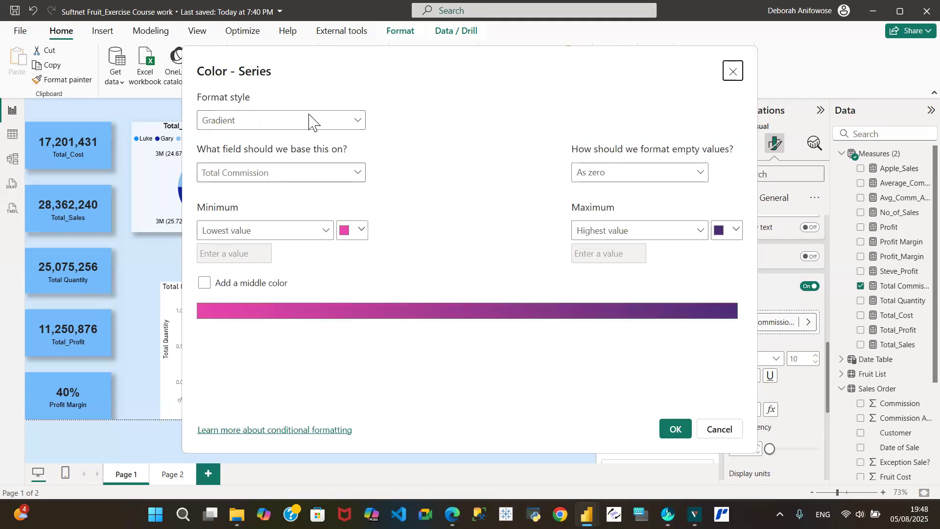
click(713, 437)
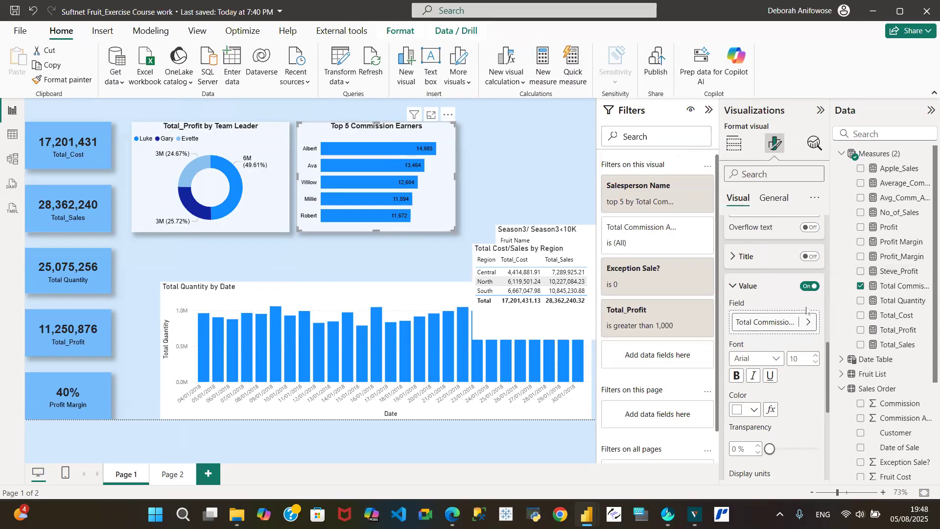
- Set the Top 5 bar colour to custom hex #0B31A5
click(736, 287)
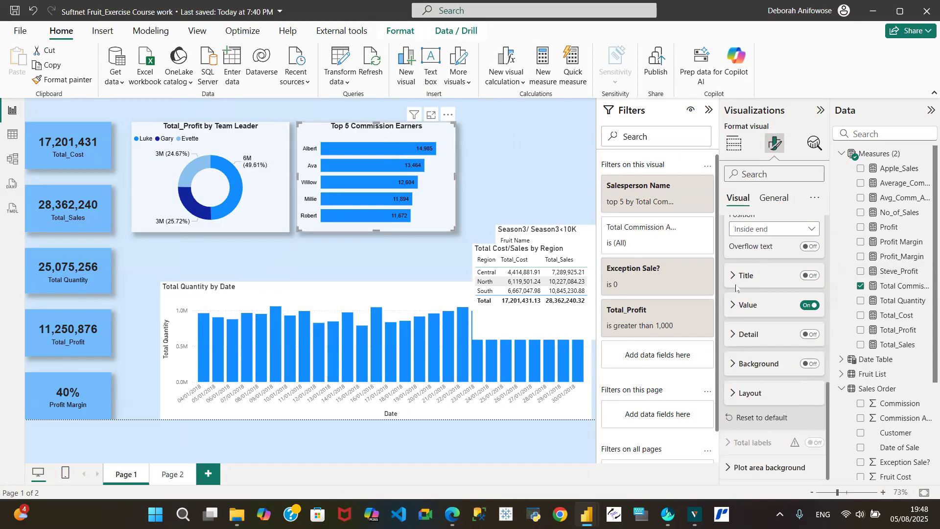
click(775, 199)
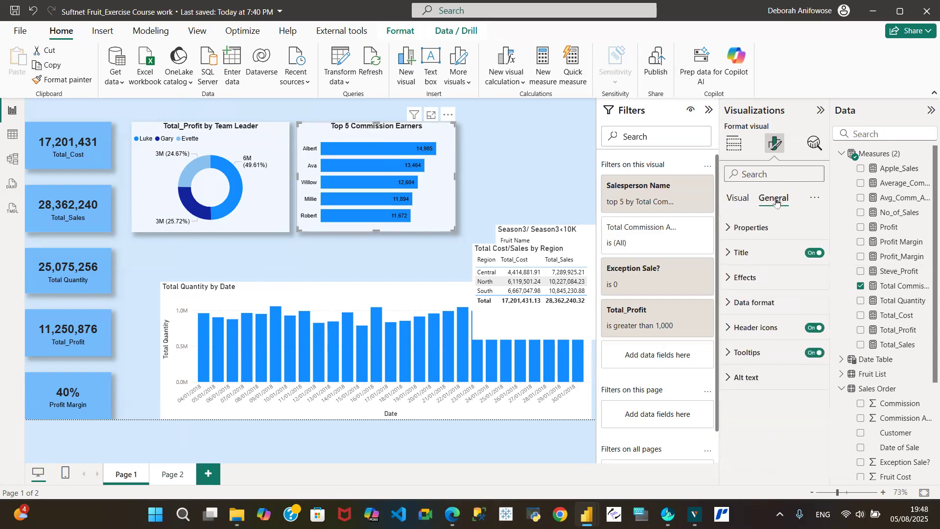
click(740, 199)
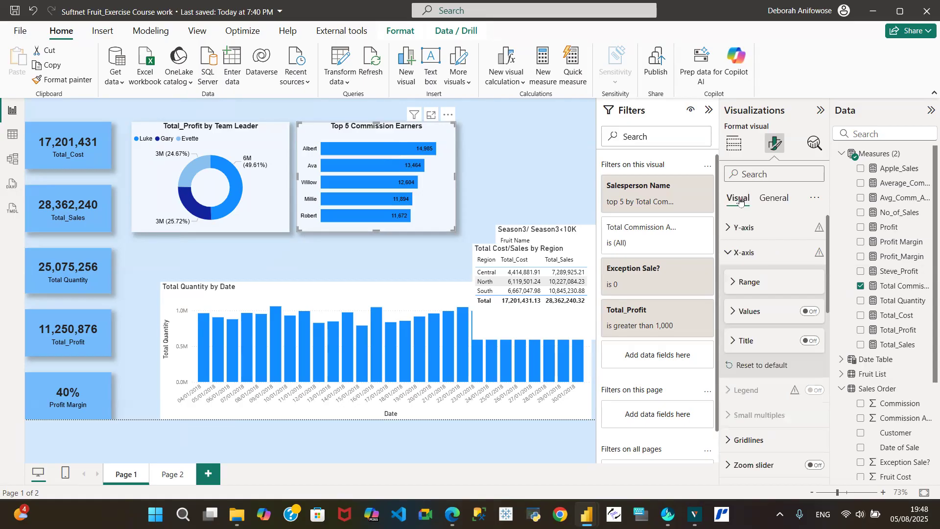
click(728, 254)
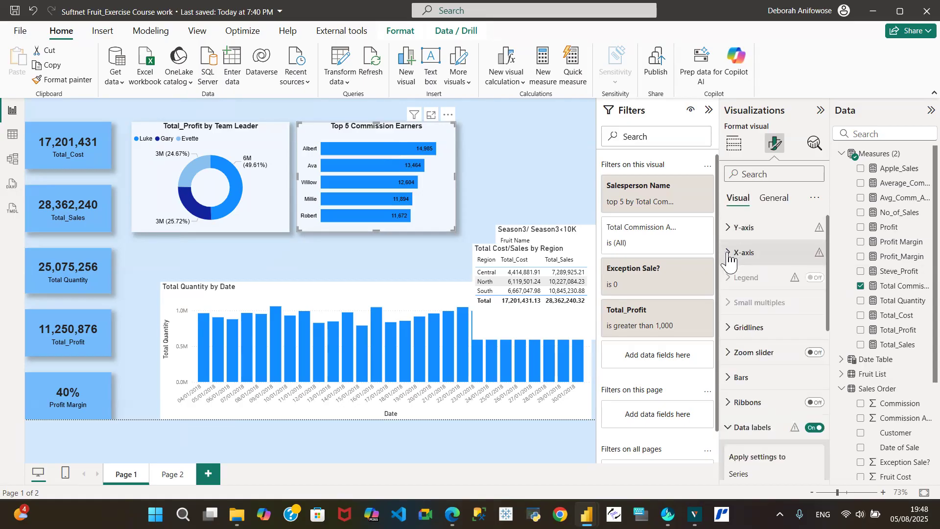
click(736, 377)
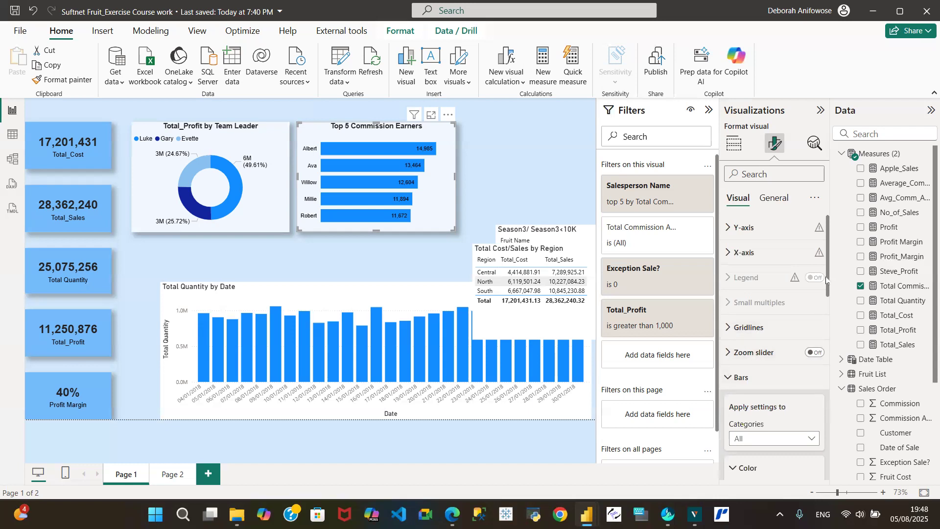
drag(827, 279, 828, 340)
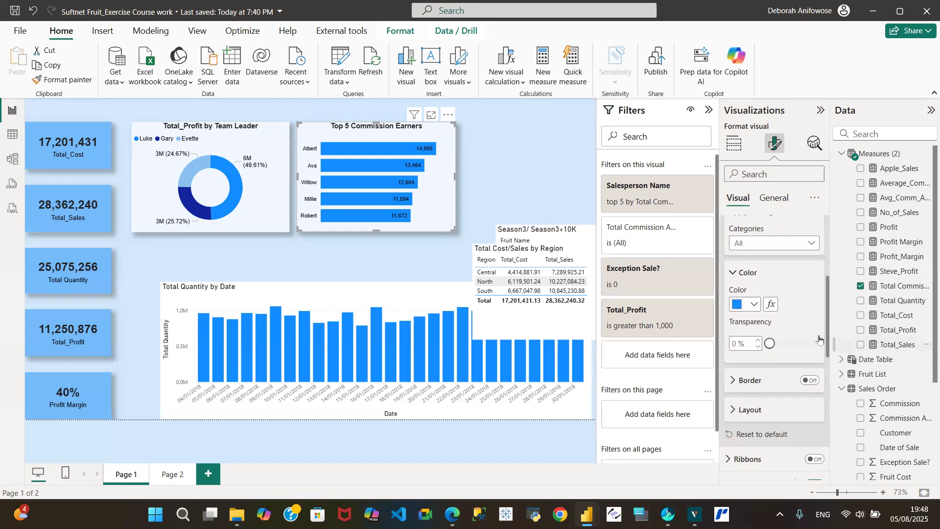
click(756, 305)
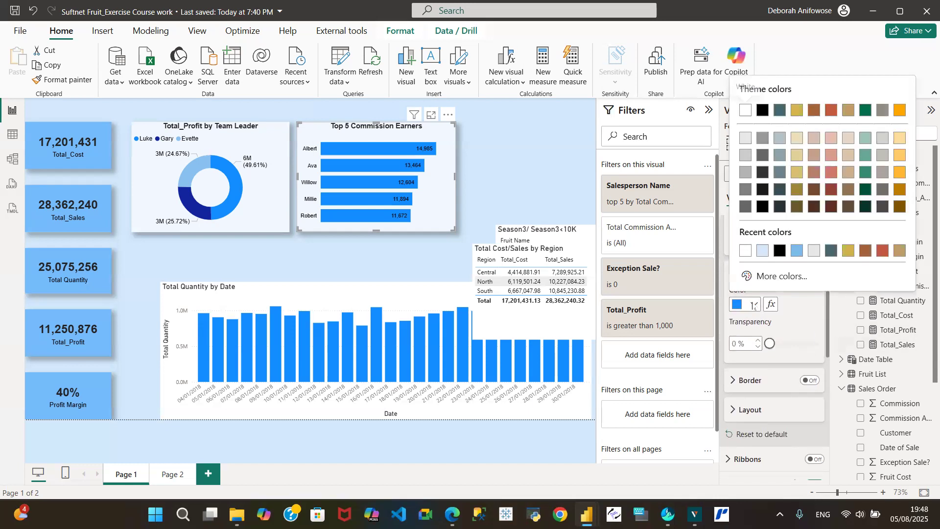
click(778, 276)
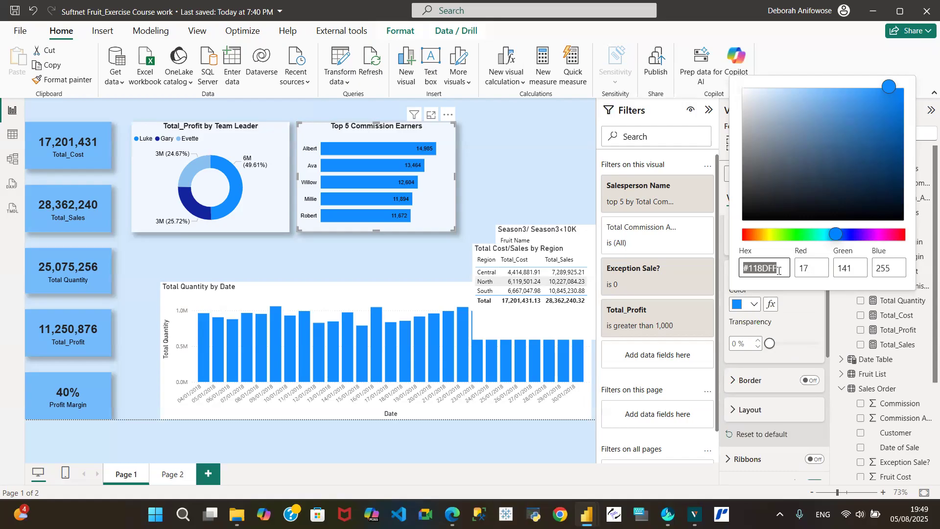
text(#)
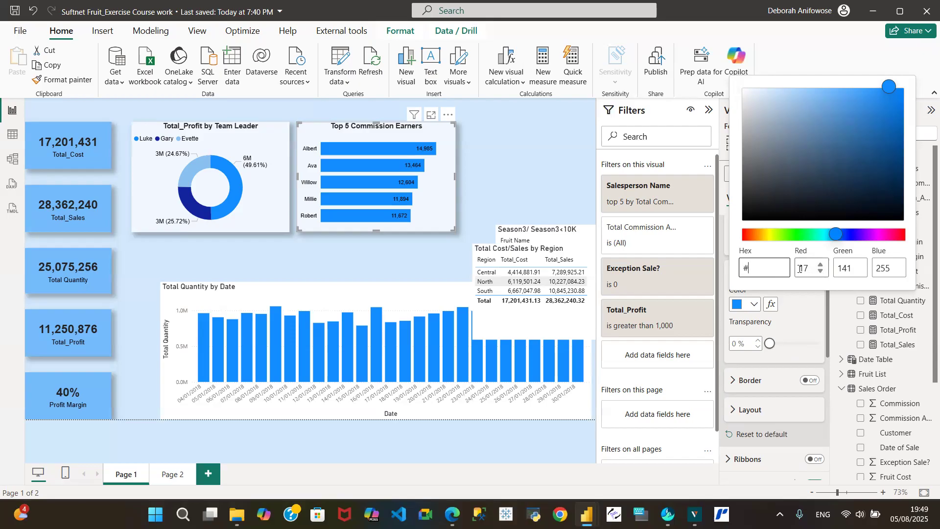
text(0B31A5)
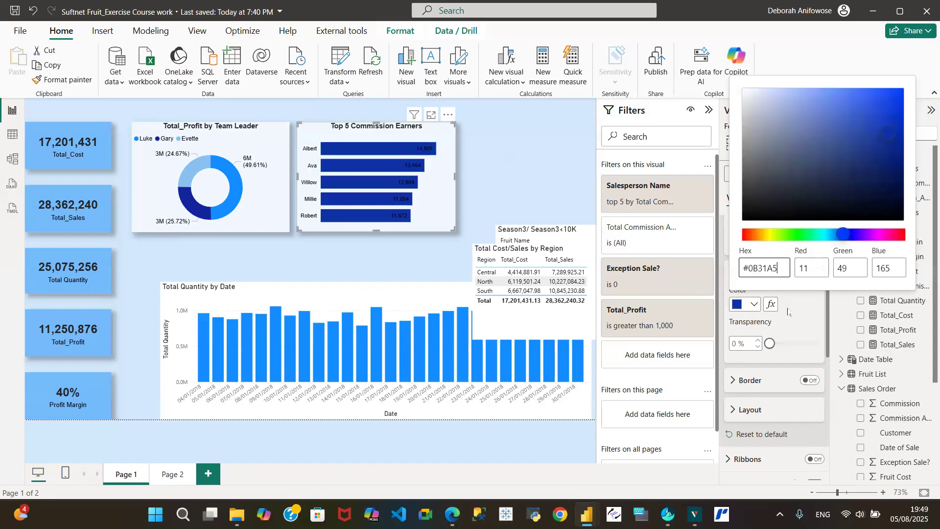
click(775, 344)
- Set the bar transparency to 21%
click(785, 346)
click(784, 345)
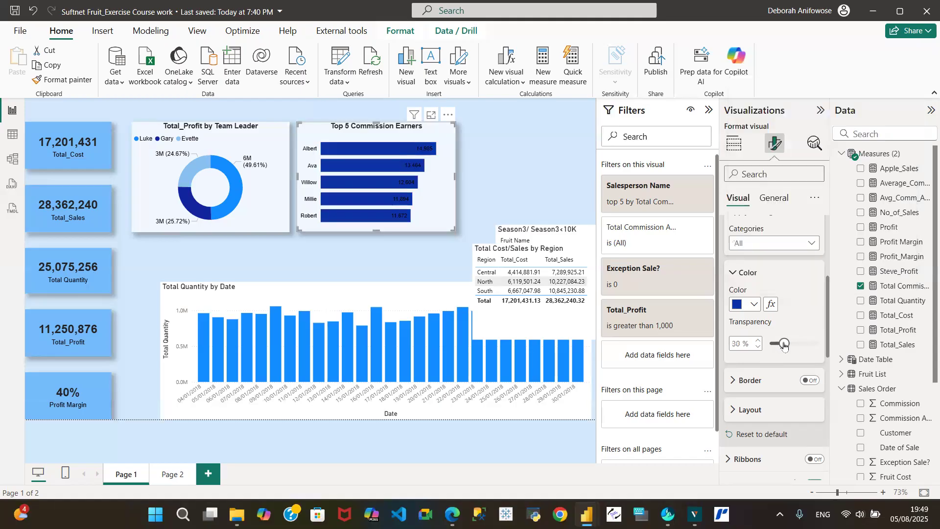
click(759, 351)
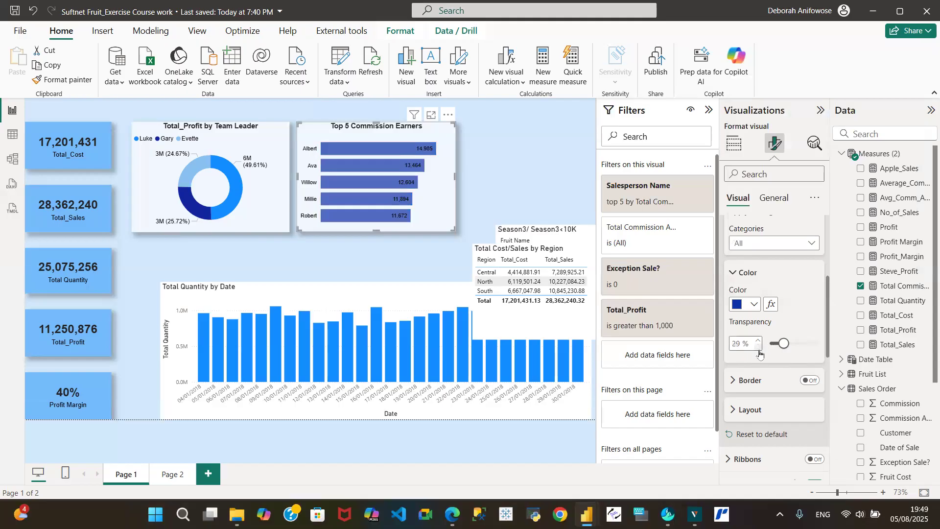
drag(759, 352, 759, 352)
click(759, 351)
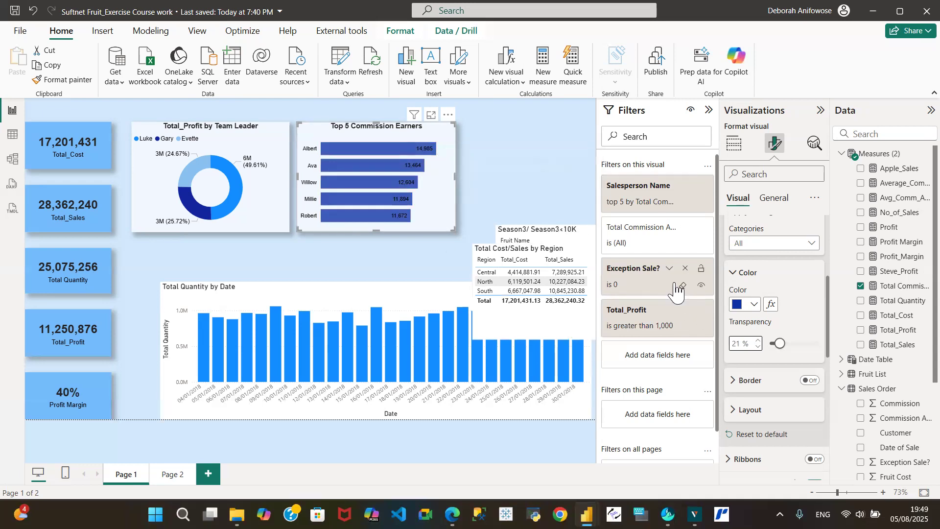
- Apply the data label settings to All series, leaving the label title off
click(738, 279)
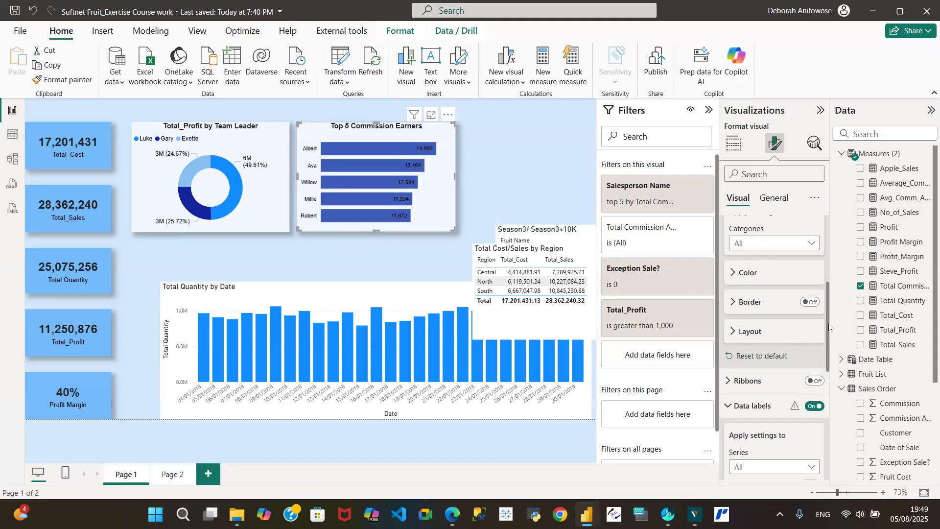
drag(829, 328, 845, 379)
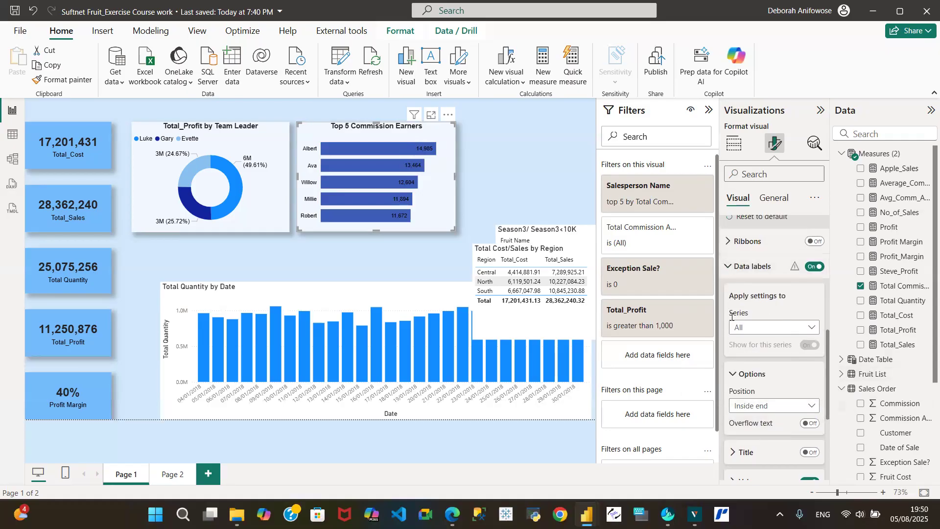
click(810, 329)
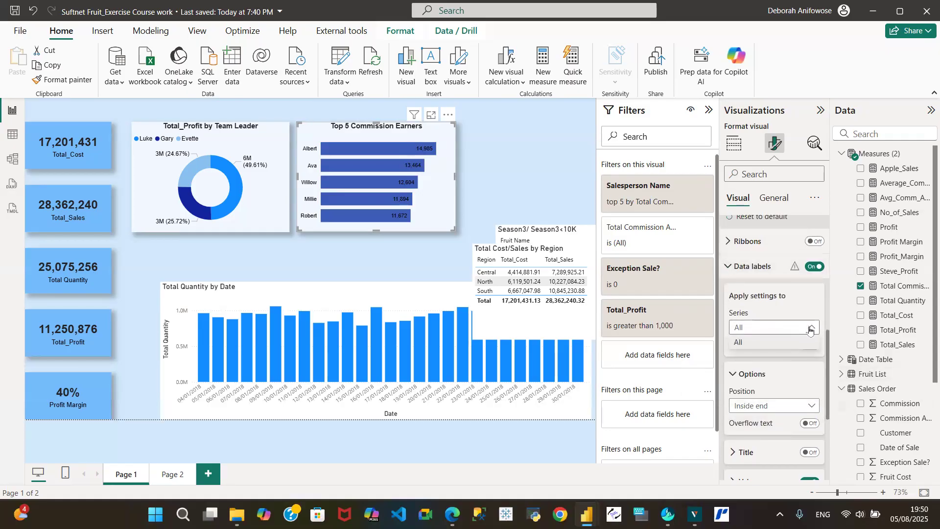
click(806, 342)
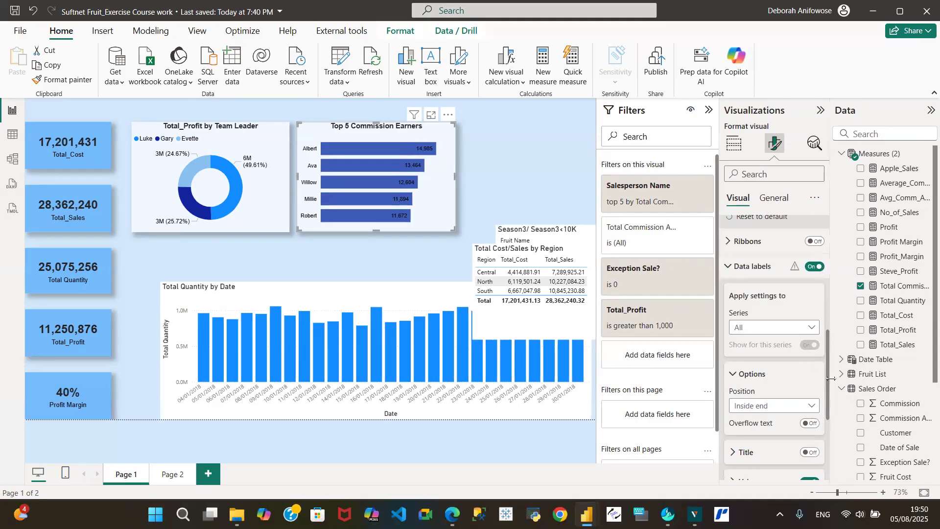
drag(828, 373, 831, 398)
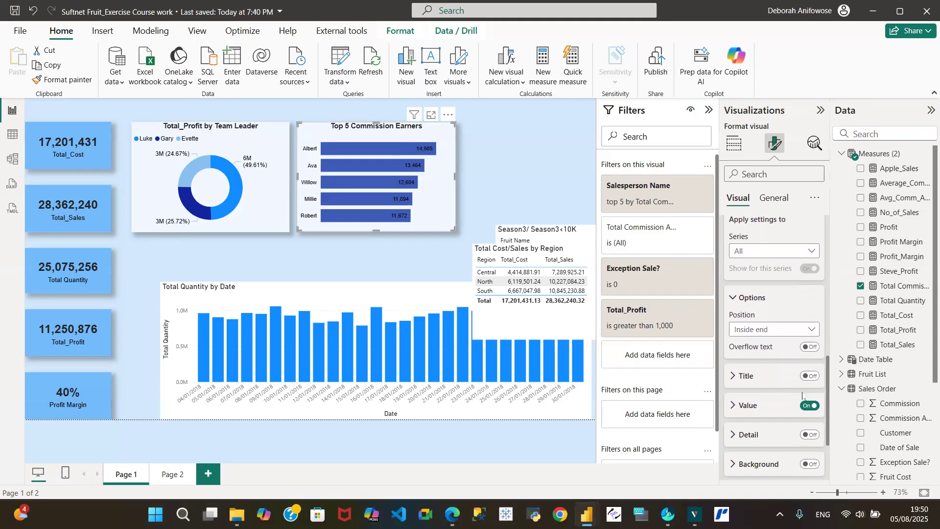
click(810, 376)
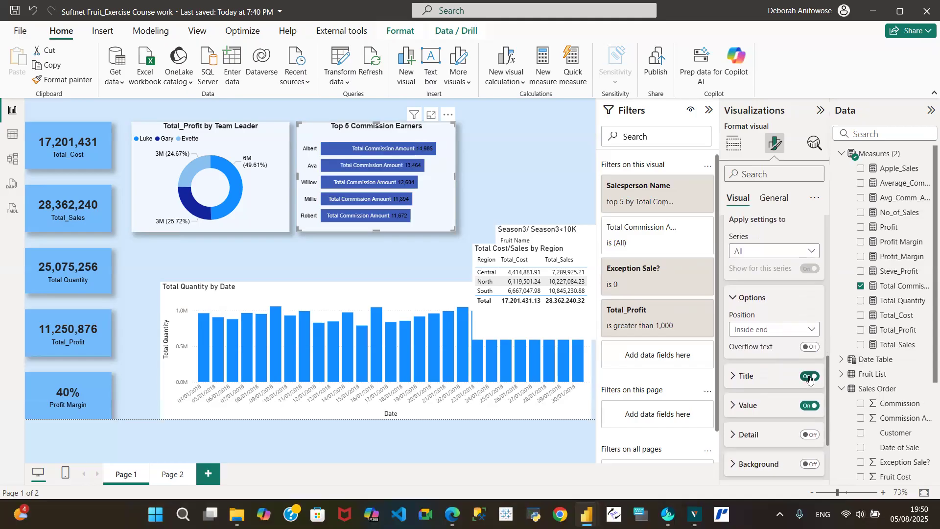
click(810, 377)
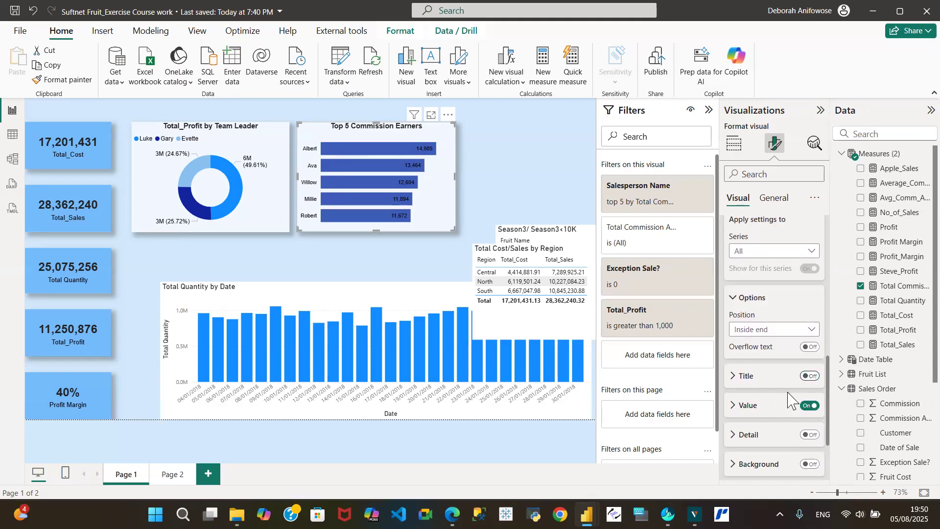
- Colour the bar value labels White, 50% darker (grey)
click(736, 409)
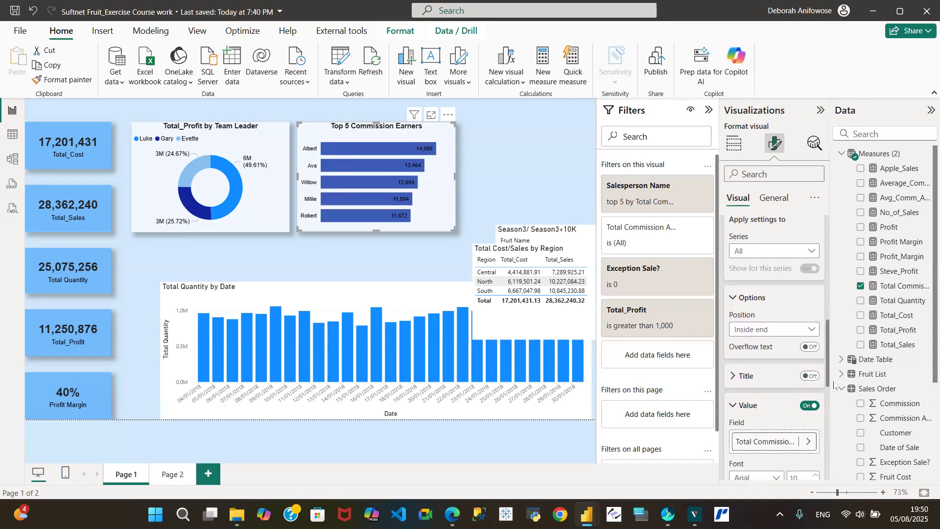
drag(828, 378, 841, 432)
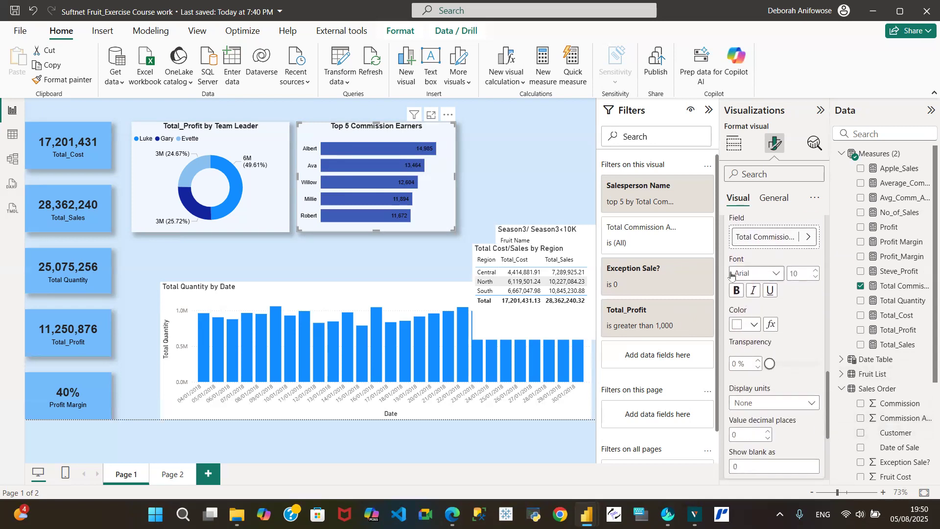
click(753, 325)
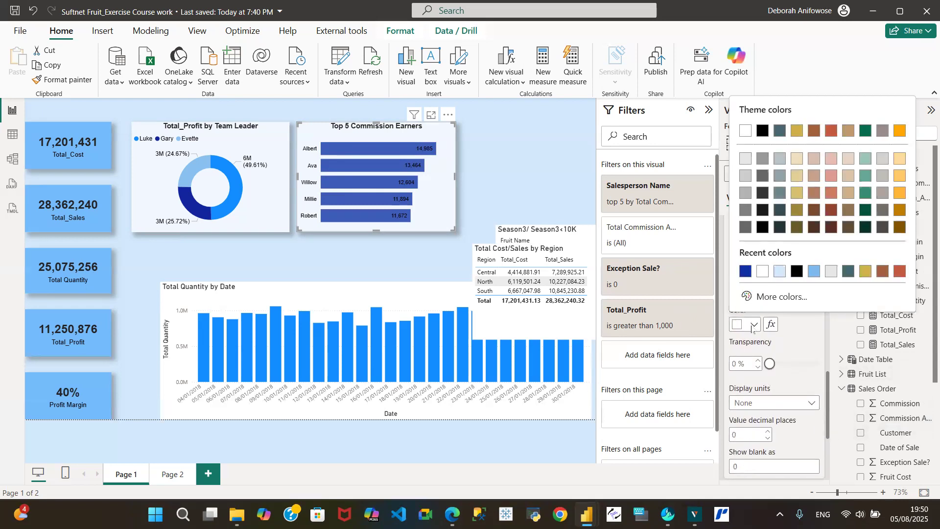
click(762, 272)
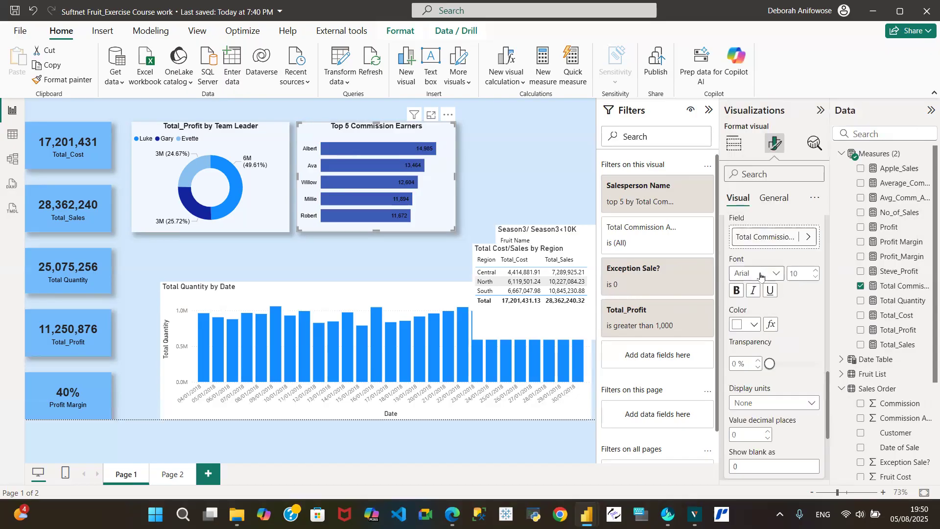
click(754, 325)
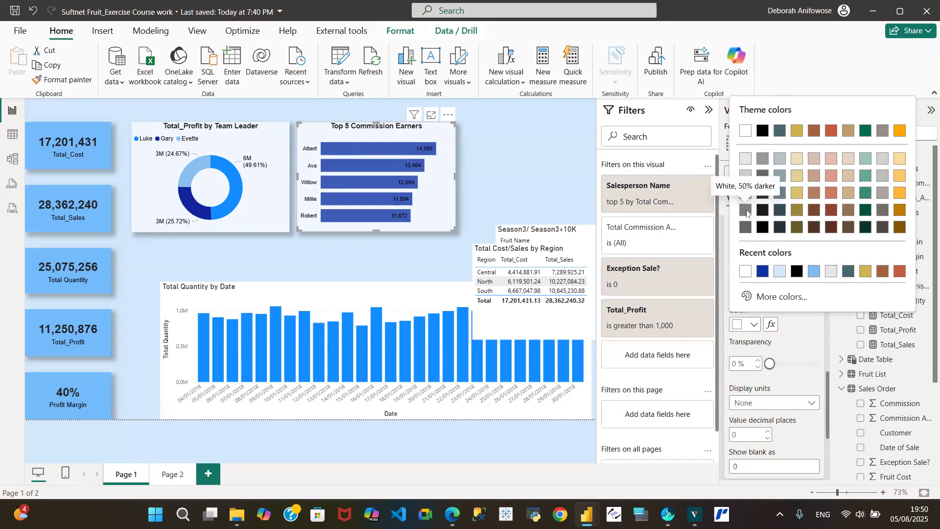
click(746, 211)
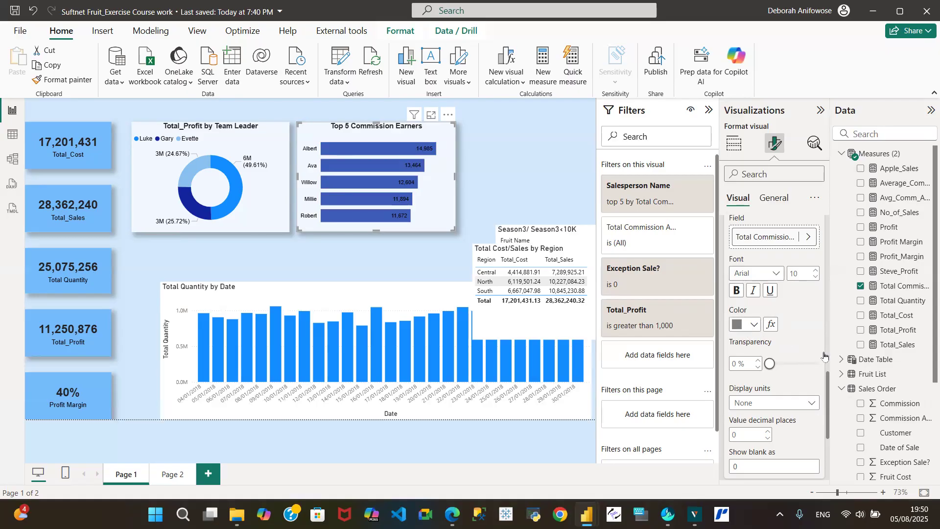
drag(829, 385, 828, 420)
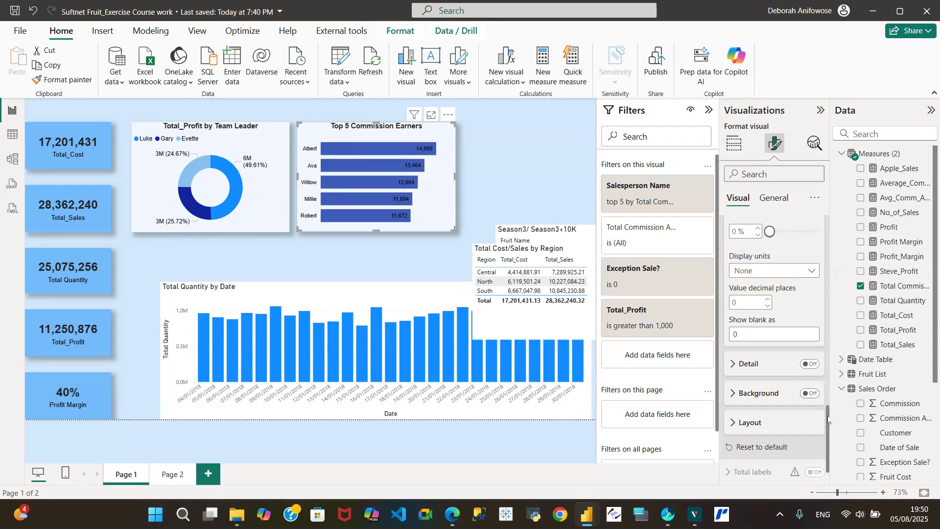
drag(827, 408, 825, 390)
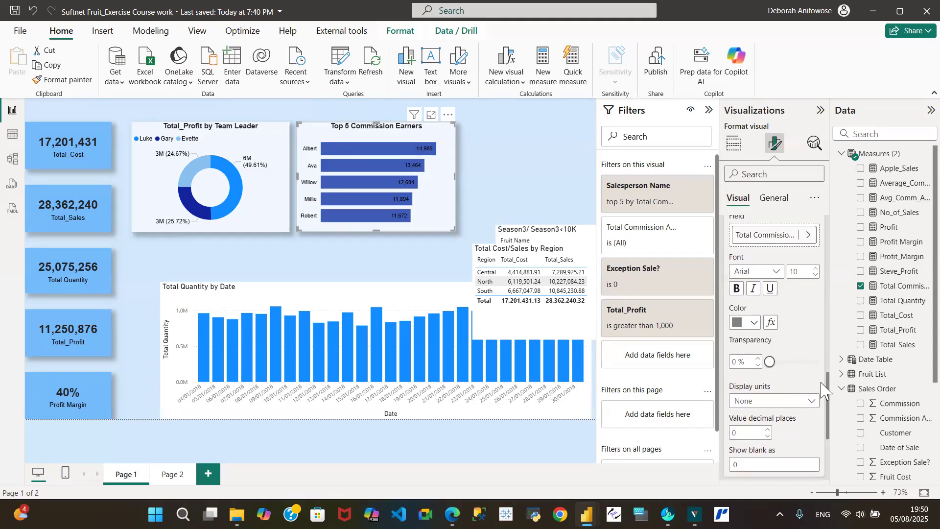
drag(825, 391, 816, 377)
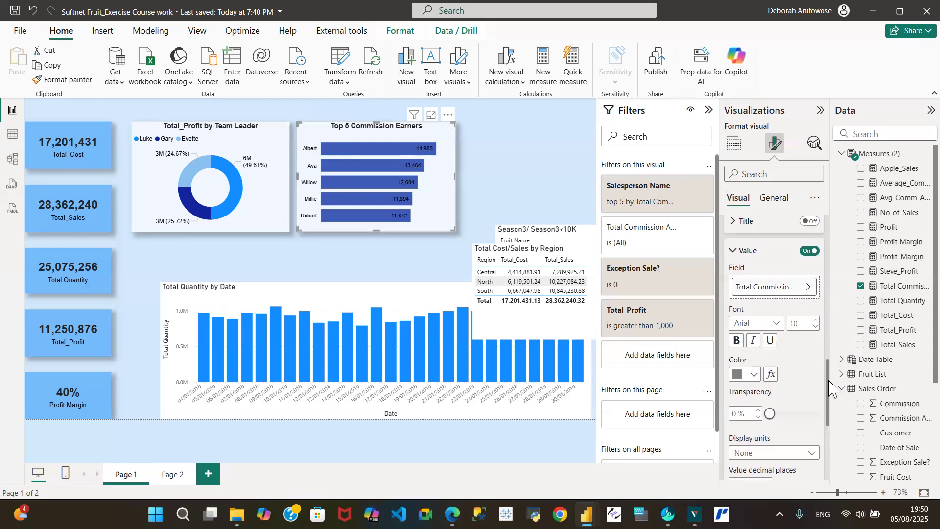
drag(829, 381, 823, 357)
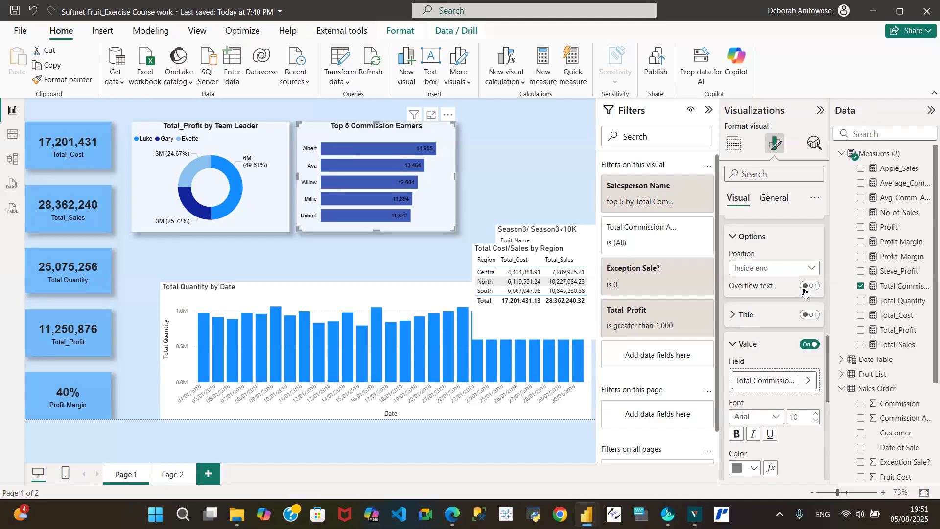
- Move the Top 5 bar value labels to the Outside end position
click(812, 271)
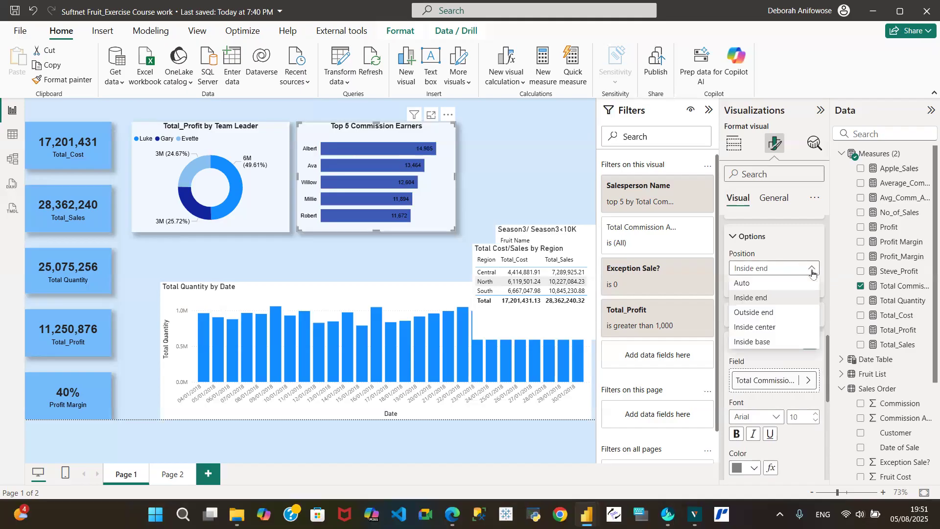
click(778, 312)
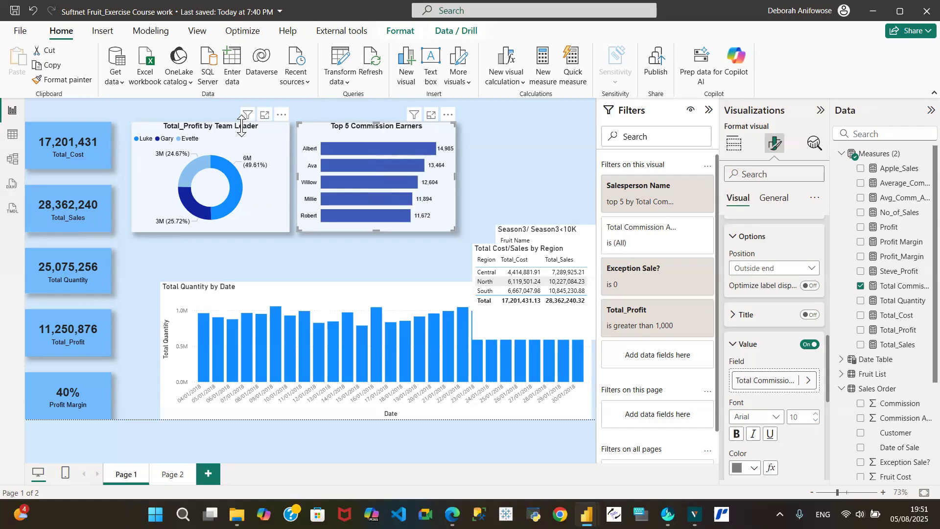
mouse_move(238, 181)
mouse_move(229, 200)
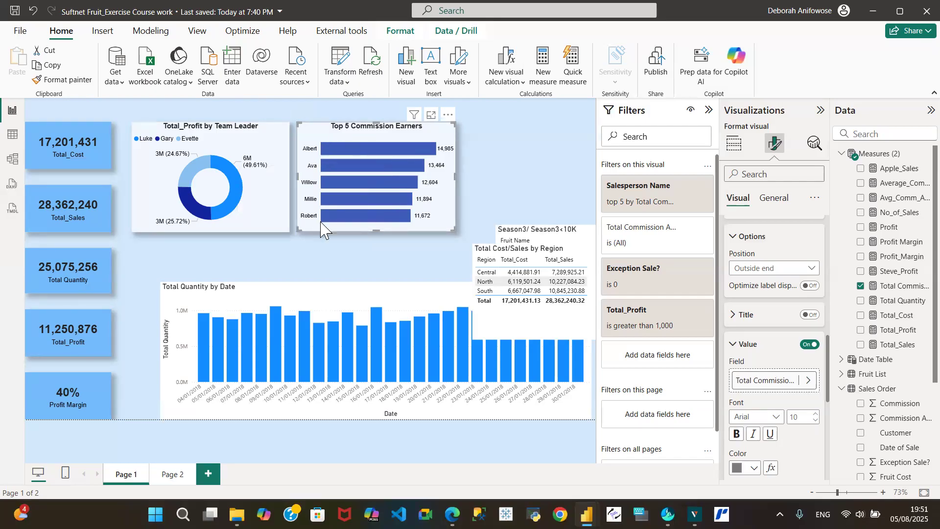
click(13, 136)
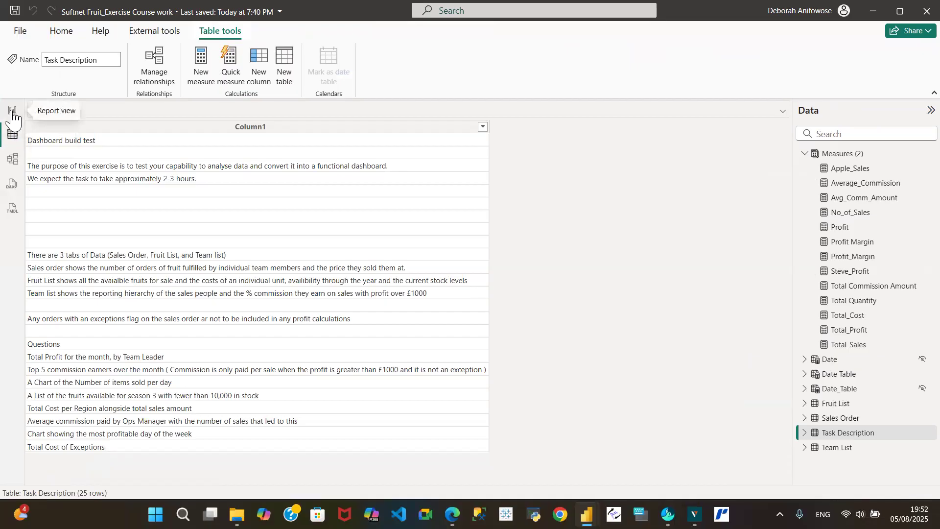
click(12, 110)
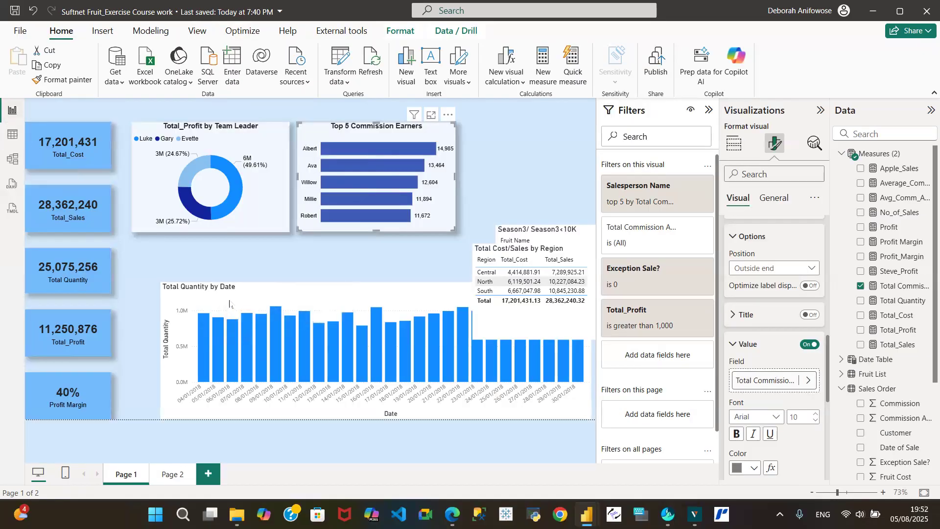
click(242, 294)
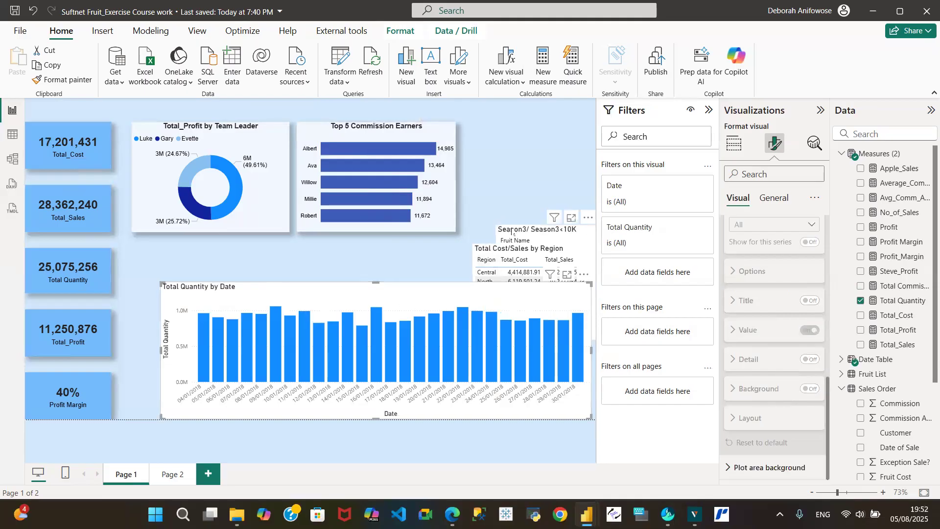
- Move the Season3 slicer and region table up, then reposition and enlarge the quantity chart
drag(513, 231, 501, 123)
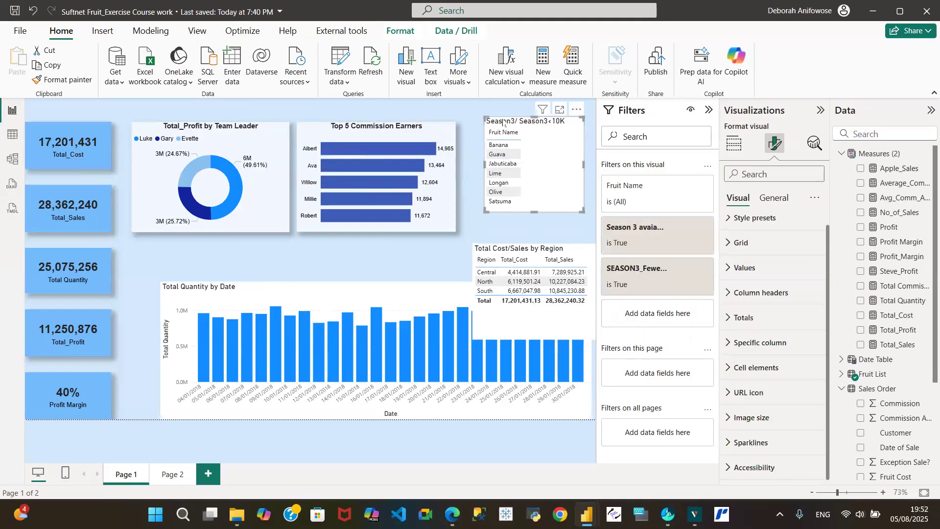
drag(536, 306, 515, 200)
click(408, 296)
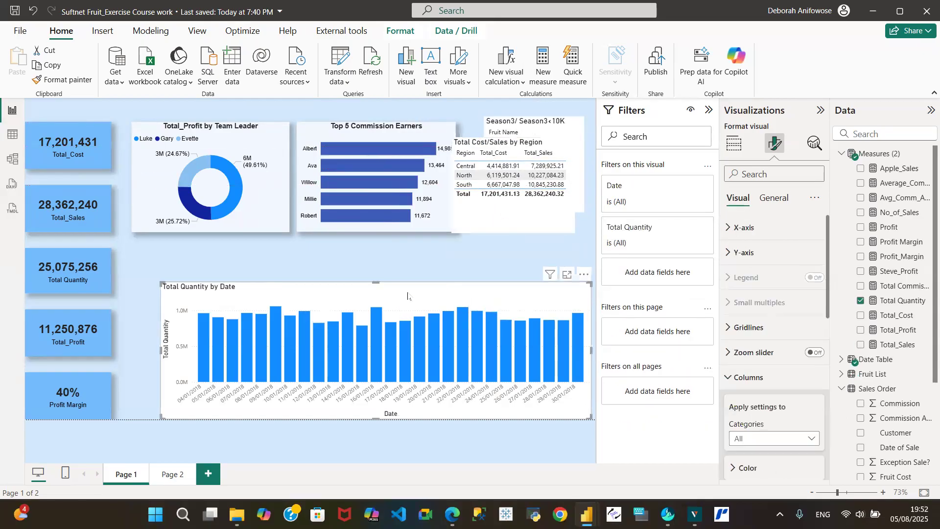
drag(400, 296, 381, 293)
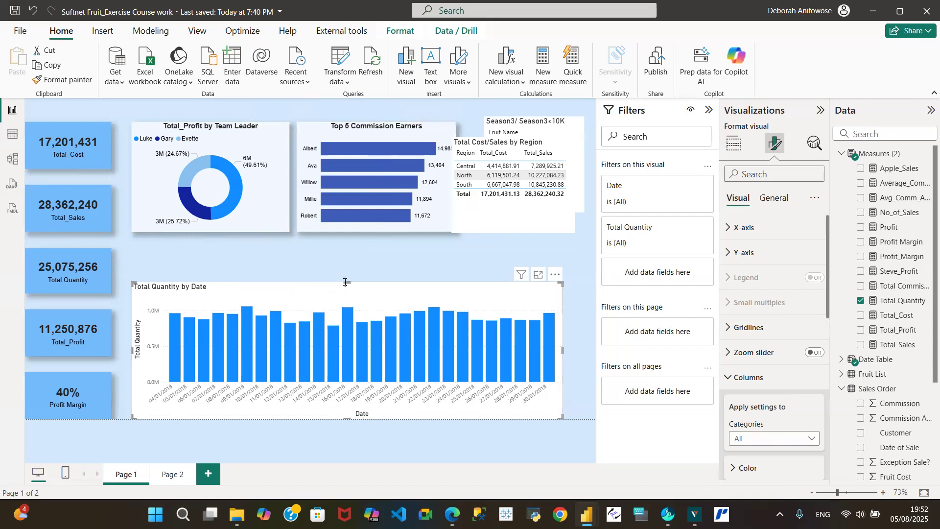
drag(346, 282, 303, 273)
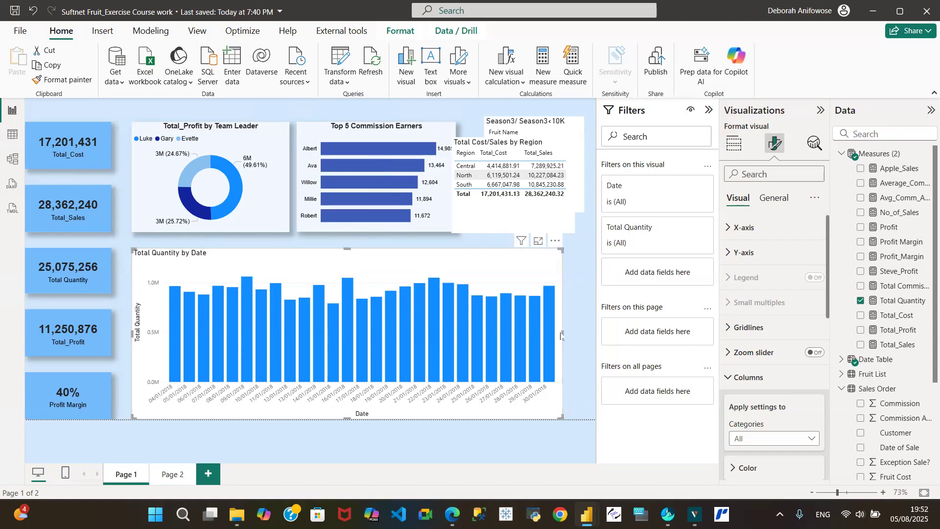
drag(563, 332, 589, 335)
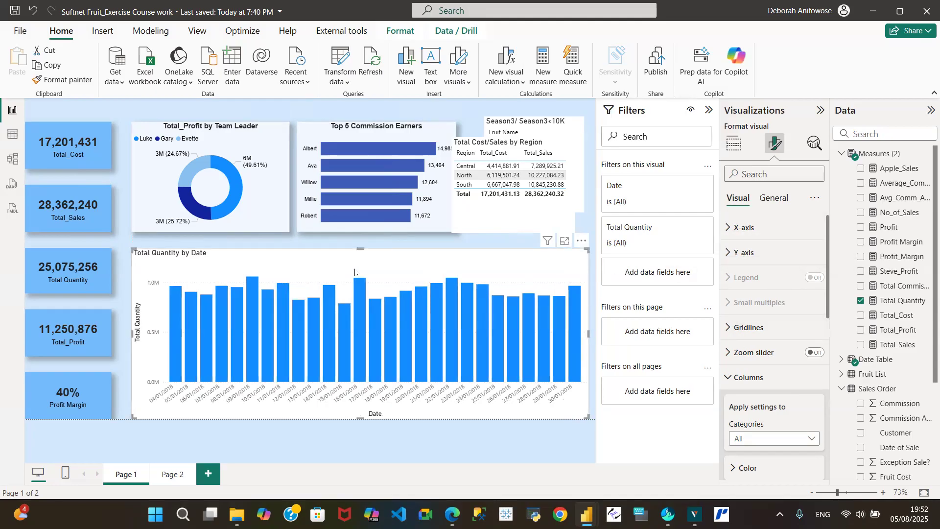
- Copy the donut chart's formatting onto the Total Quantity by Date chart with Format painter
click(277, 145)
click(74, 80)
click(305, 268)
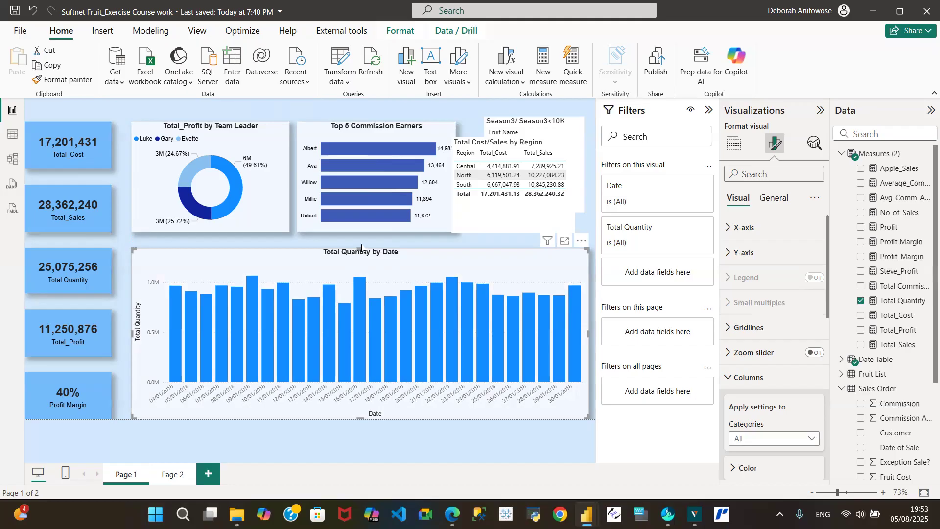
click(11, 137)
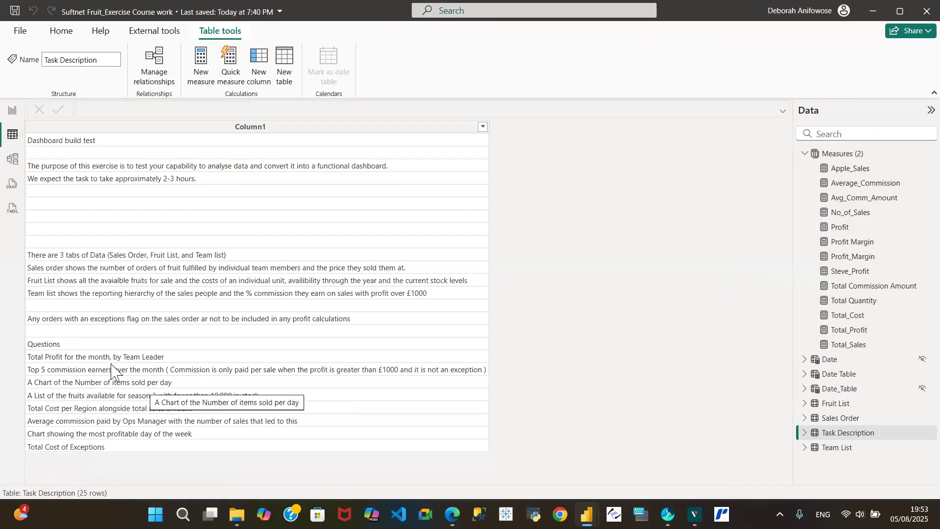
click(11, 111)
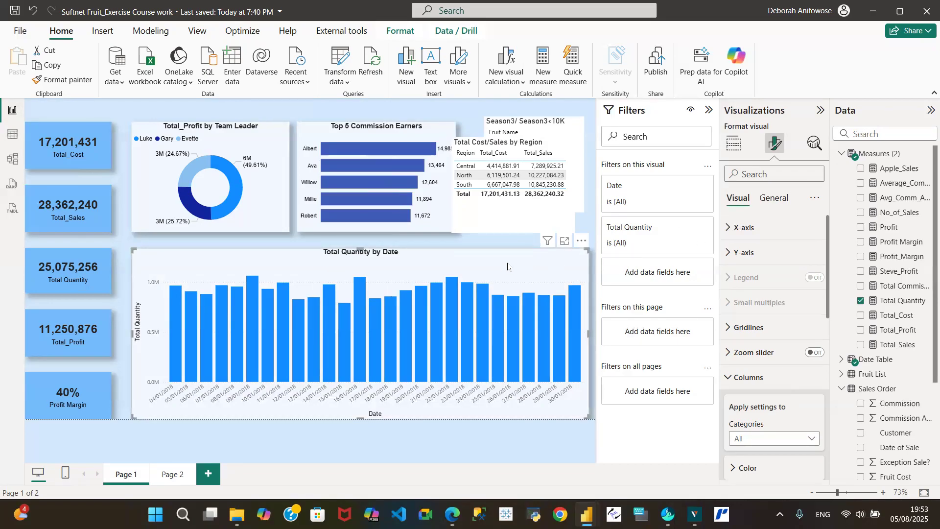
- Edit the column chart's title text from 'Total Quantity by Date' to 'Quantities Sold Per Day'
click(774, 199)
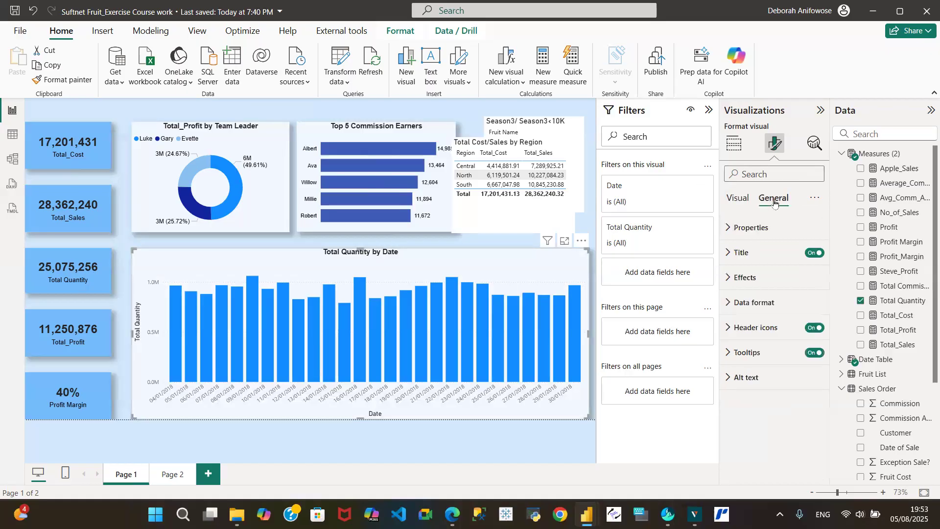
click(728, 252)
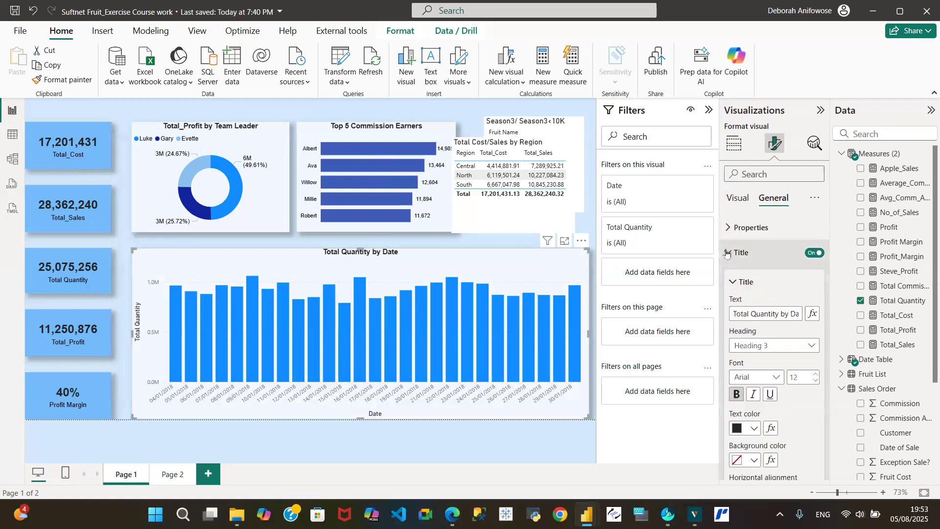
click(752, 314)
key(BackSpace)
key(BackSpace)
key(BackSpace)
key(BackSpace)
key(BackSpace)
key(BackSpace)
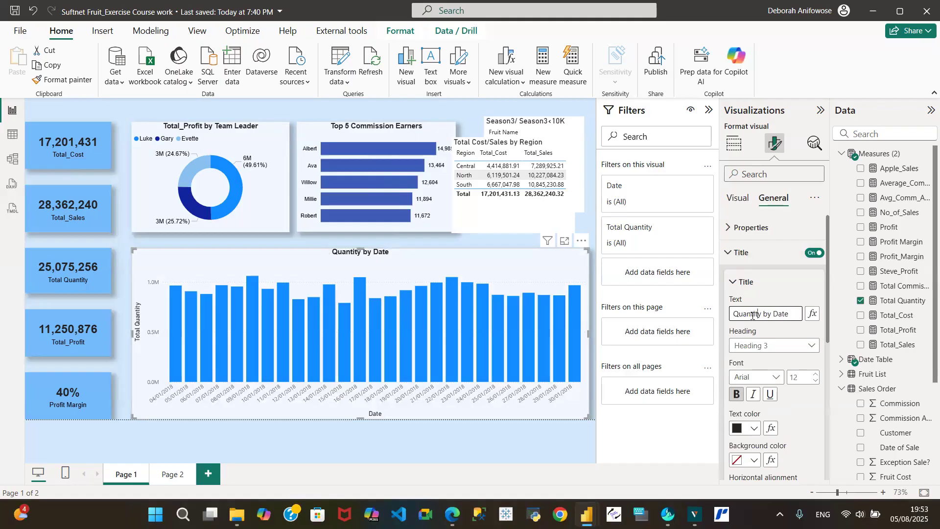
key(ctrl+Right)
text(Sol)
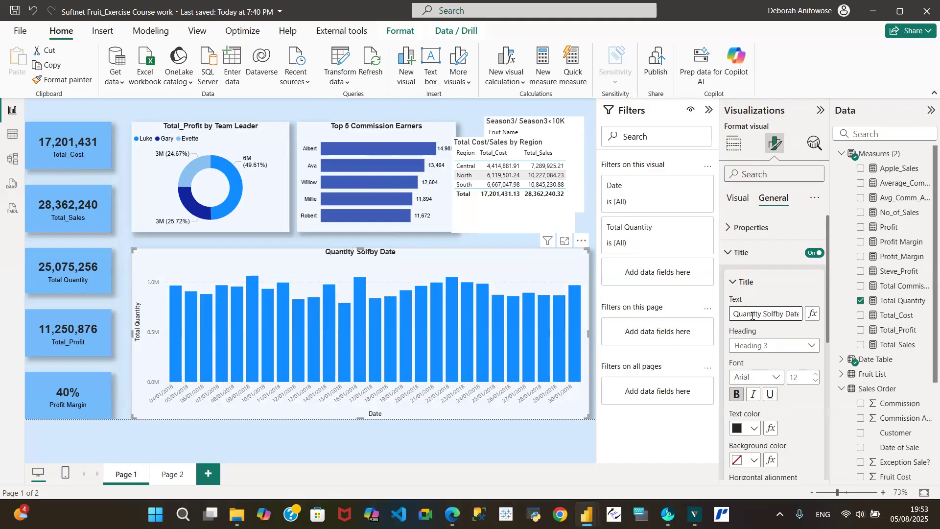
text(d)
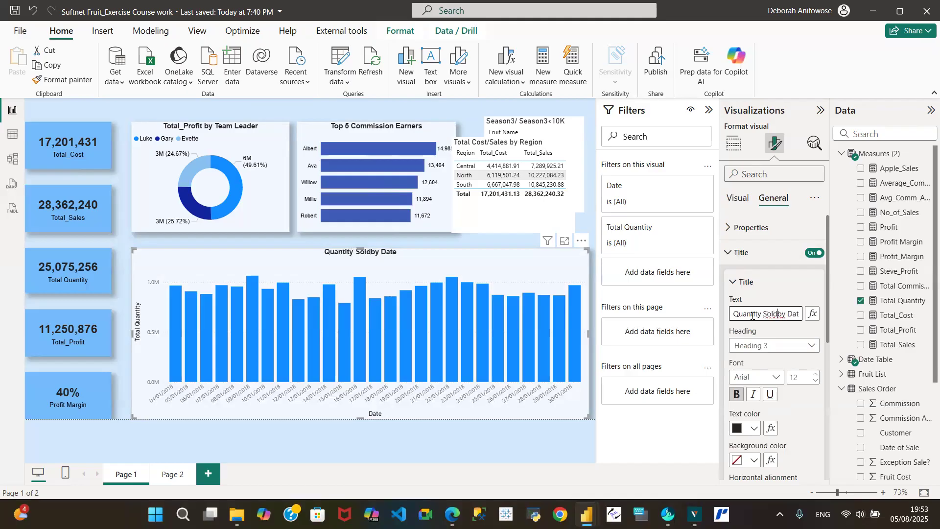
key(Delete)
key(Delete)
key(Delete)
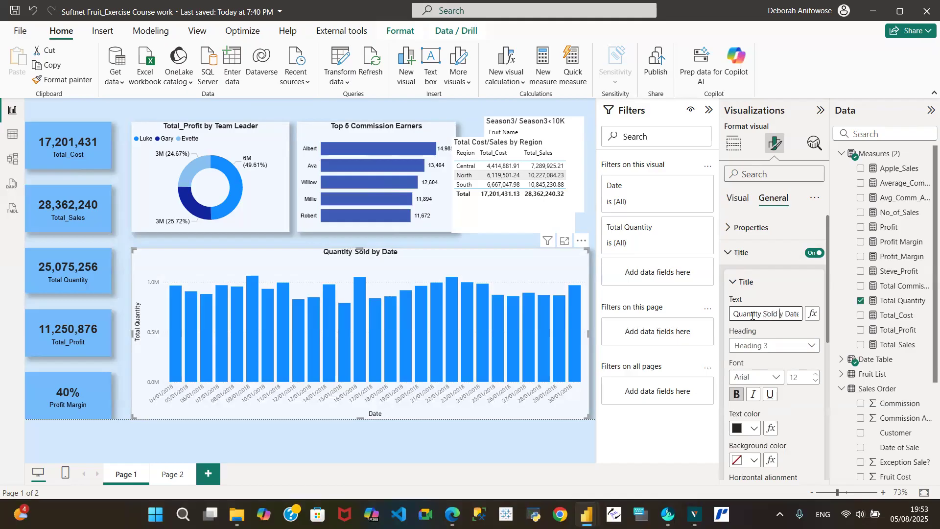
text(Per)
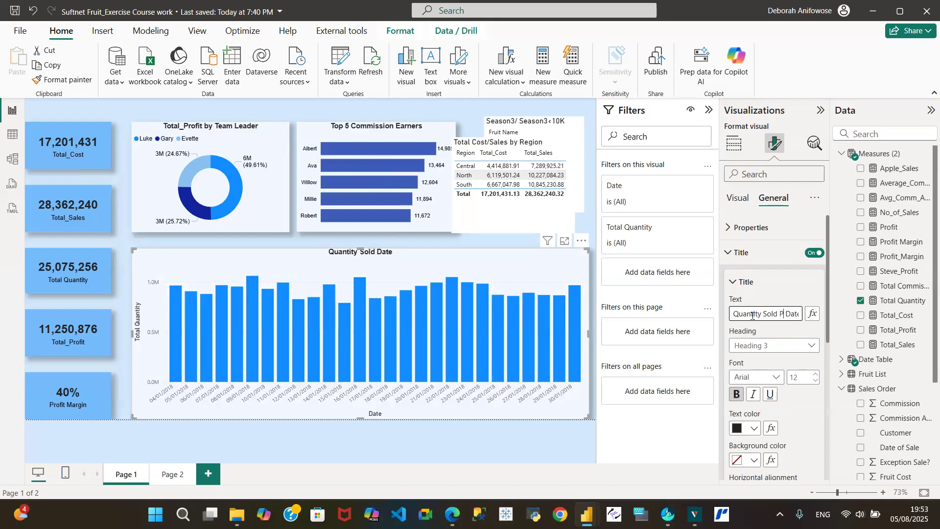
key(Right)
key(Delete)
key(Delete)
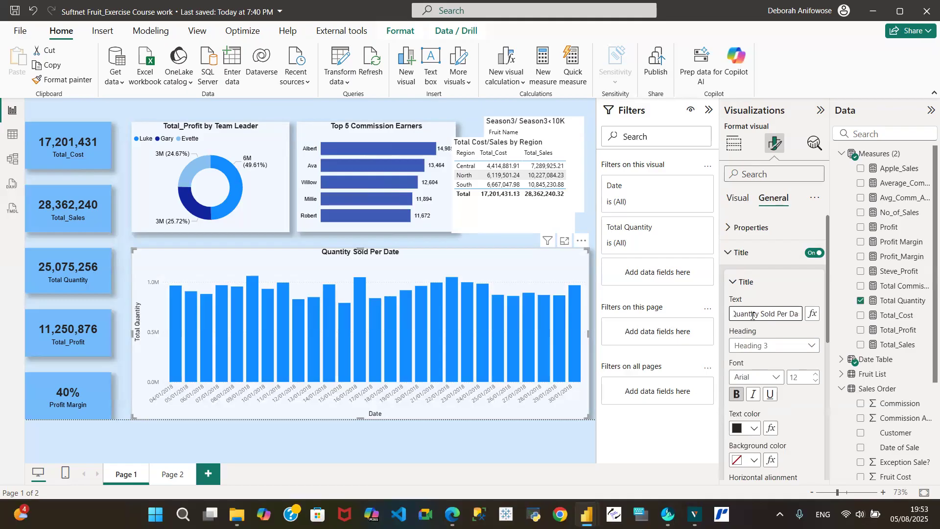
text(y)
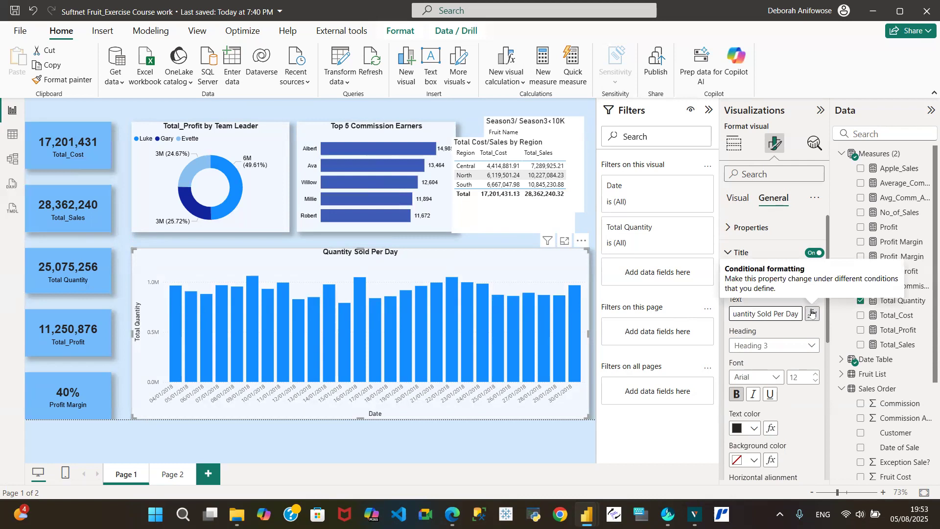
key(BackSpace)
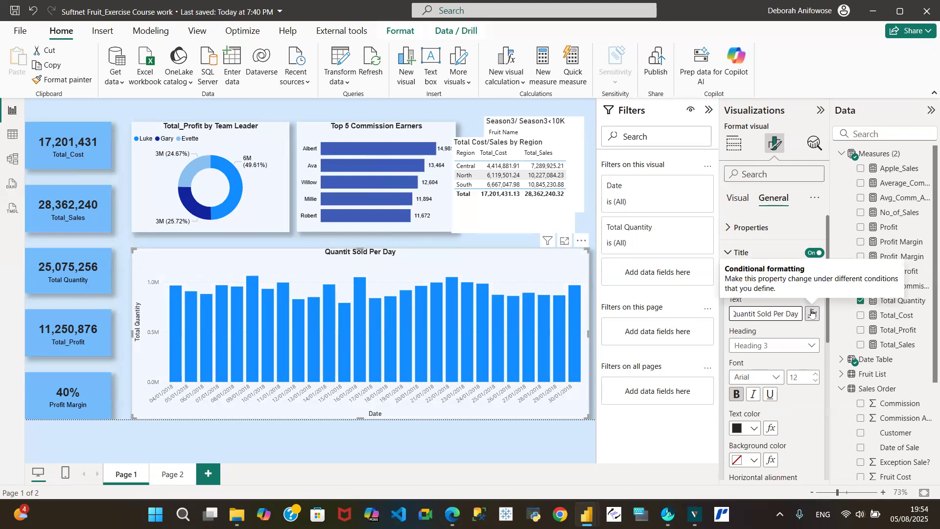
text(ies)
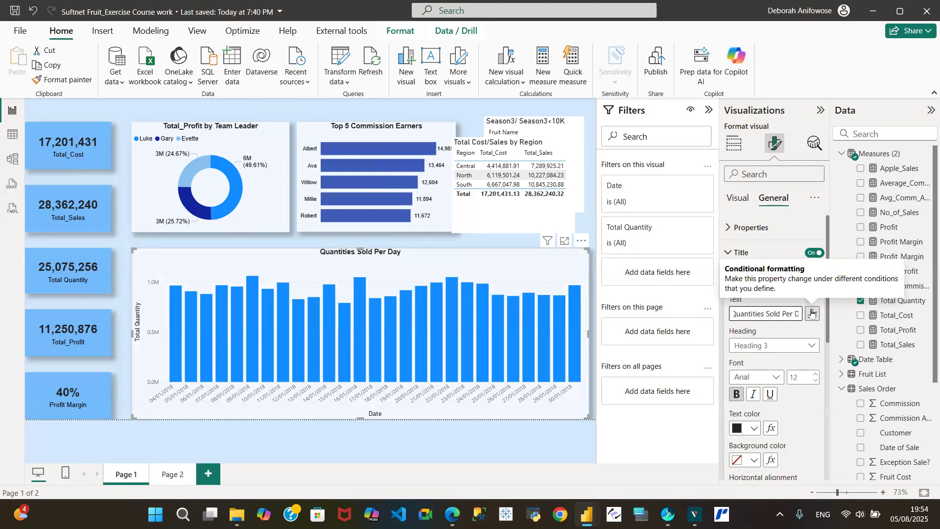
click(257, 258)
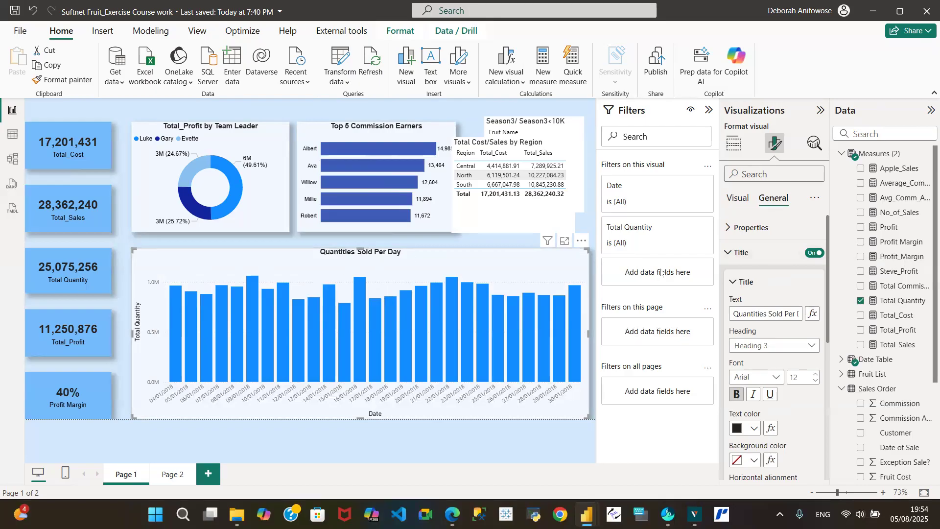
- Turn off the Y-axis title and values, and the X-axis Date title, on the quantity chart
click(739, 206)
click(727, 229)
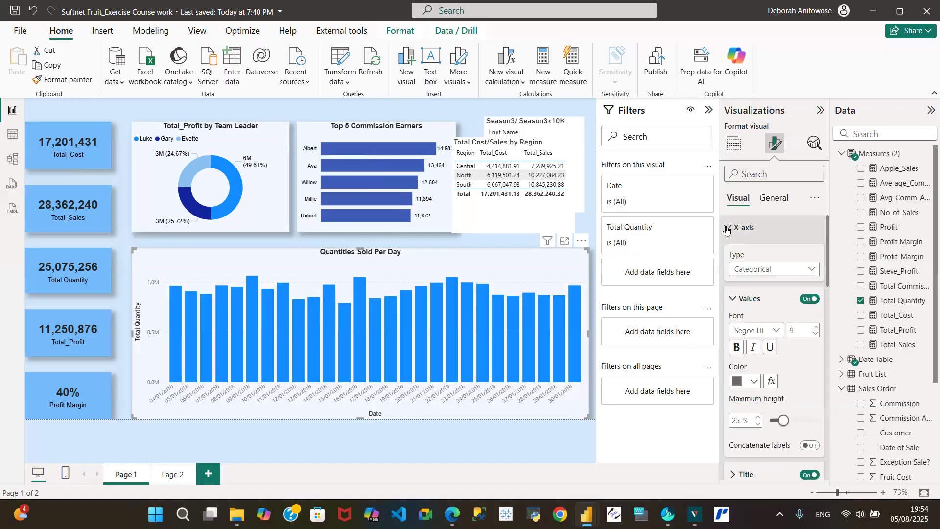
click(727, 229)
click(730, 253)
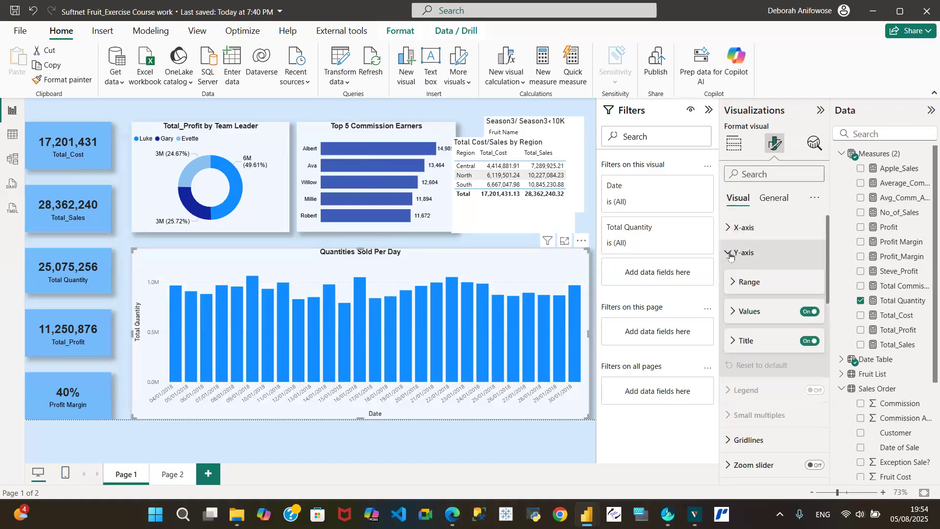
click(809, 341)
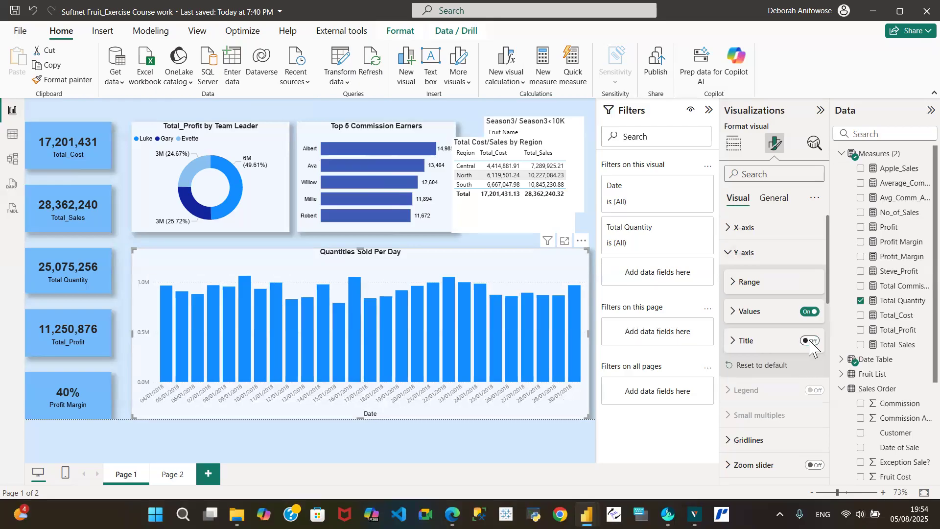
click(810, 313)
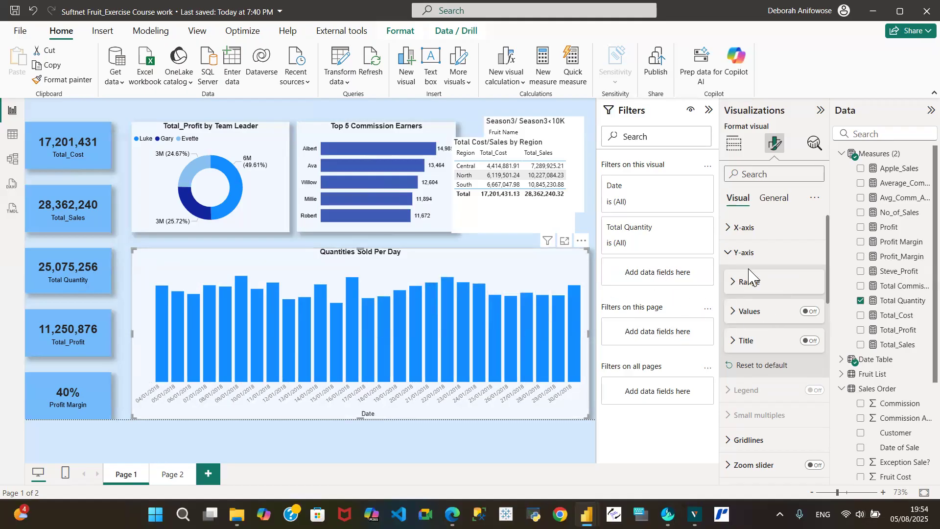
click(730, 228)
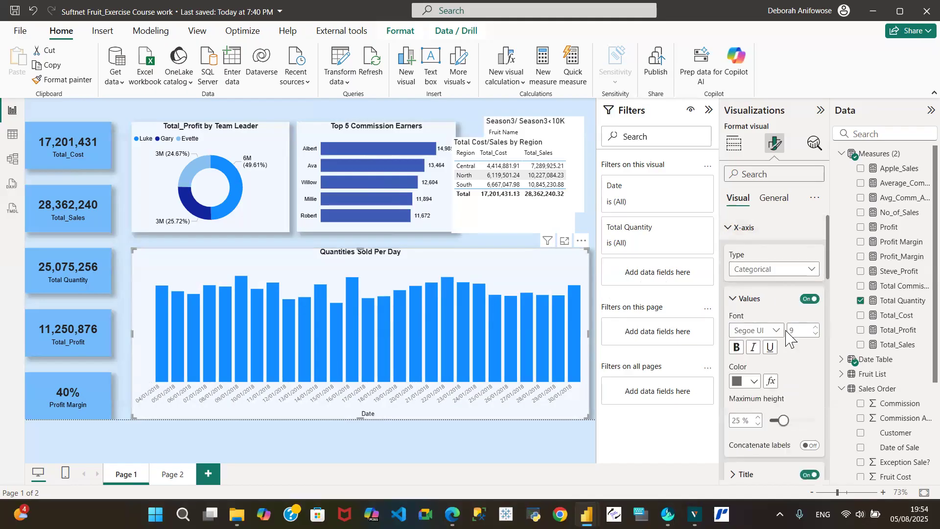
click(811, 475)
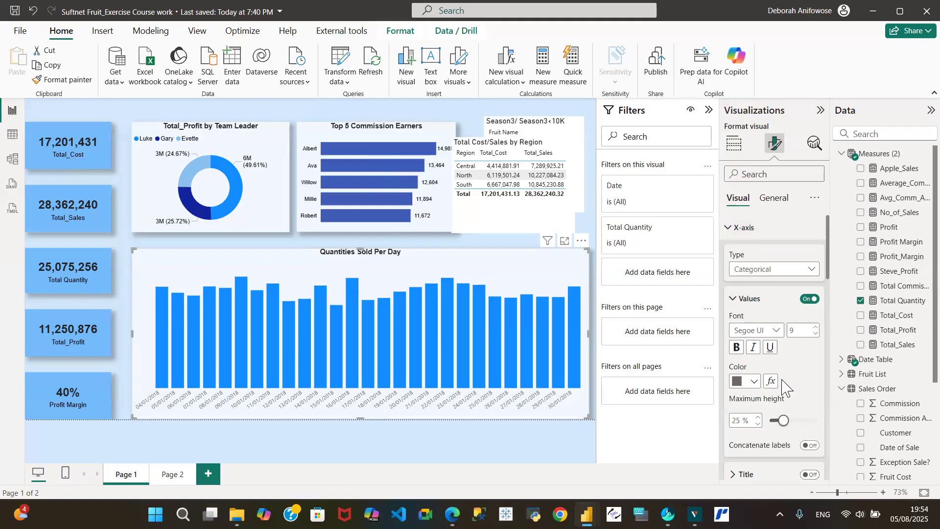
- Format the X-axis date labels as bold black Arial
click(777, 331)
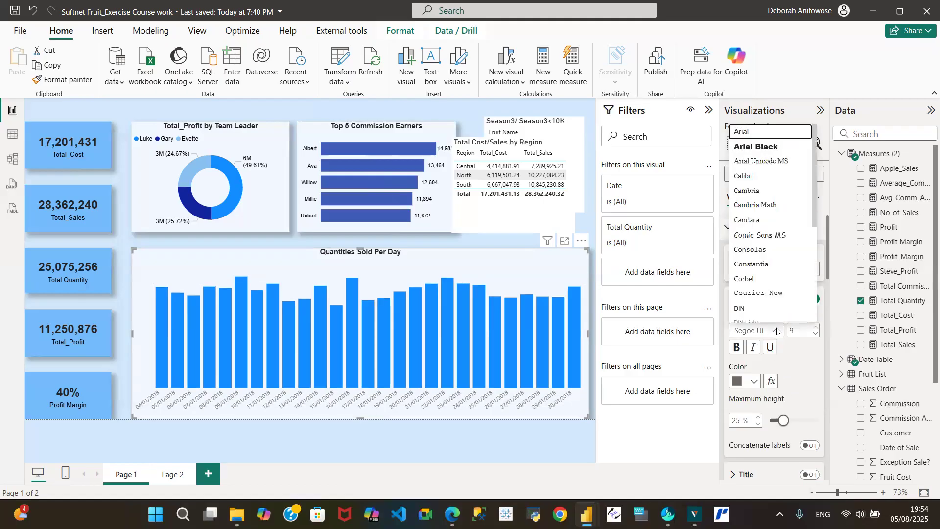
click(765, 131)
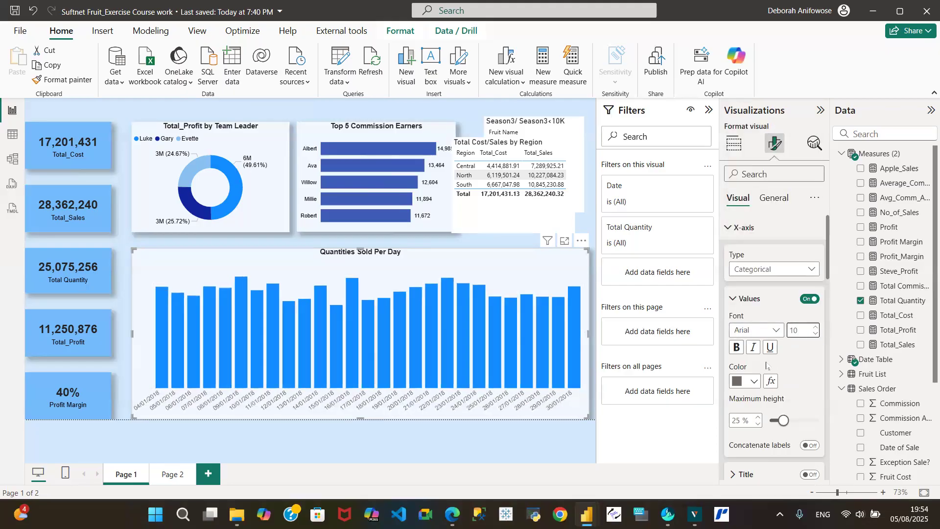
click(754, 381)
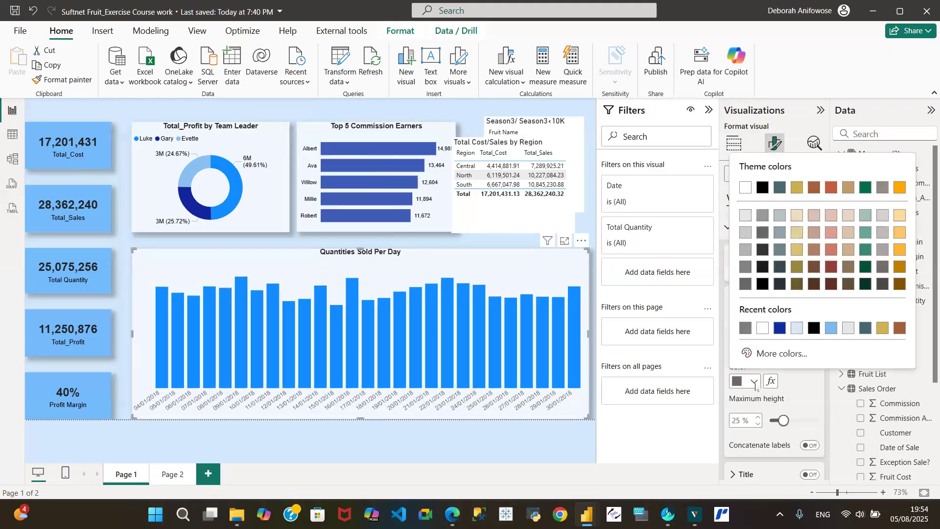
click(814, 328)
click(737, 348)
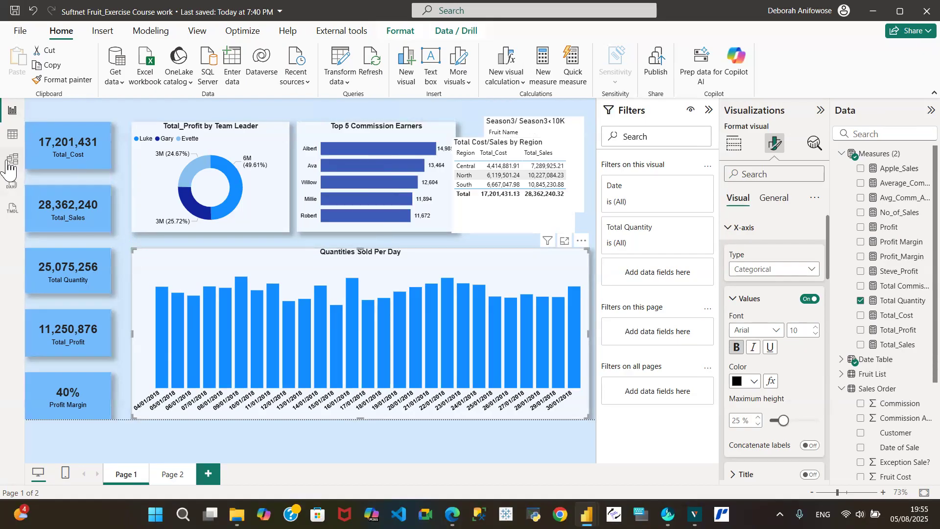
- After checking the Task Description, cut the Total Cost/Sales by Region table, paste it onto Page 2, and return to Page 1
click(12, 137)
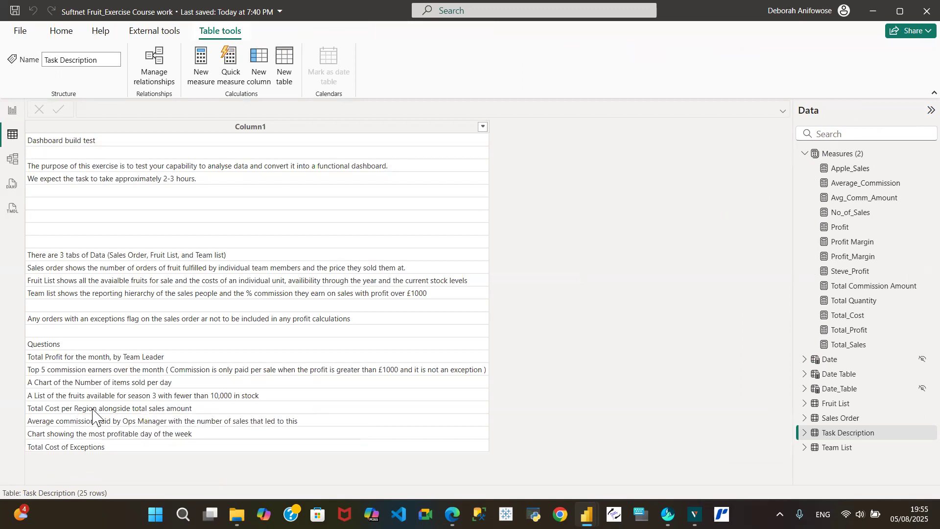
click(11, 110)
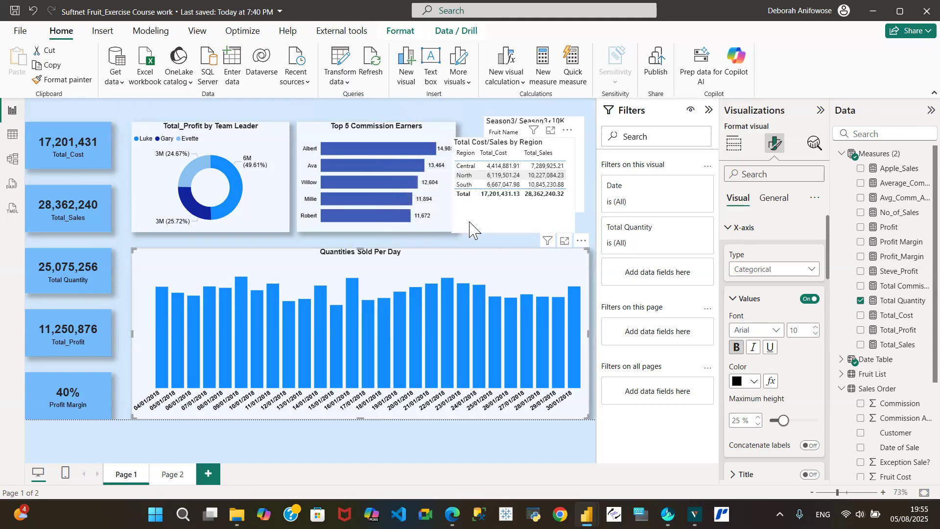
click(490, 222)
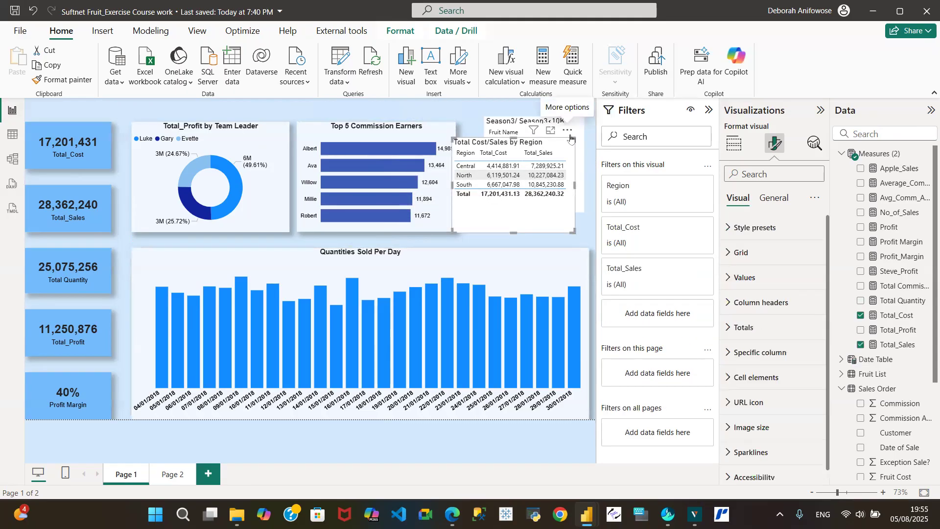
click(49, 50)
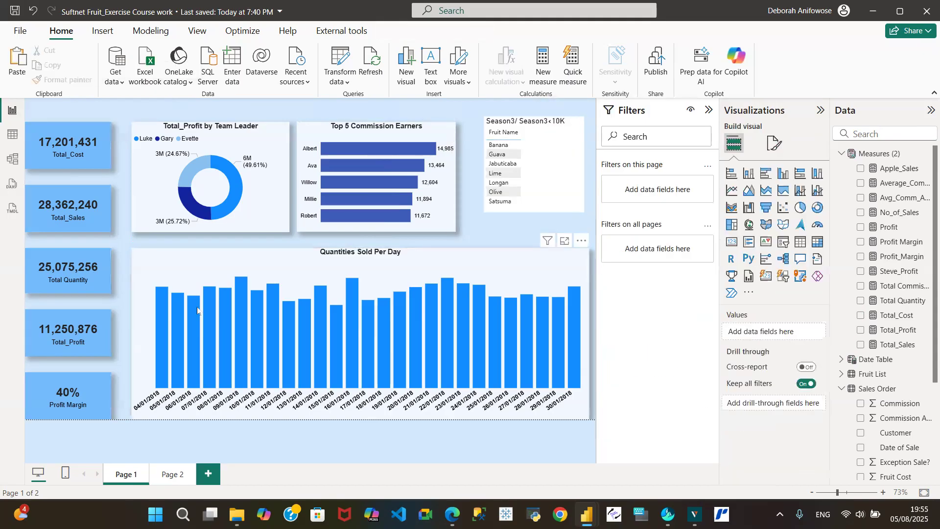
click(172, 474)
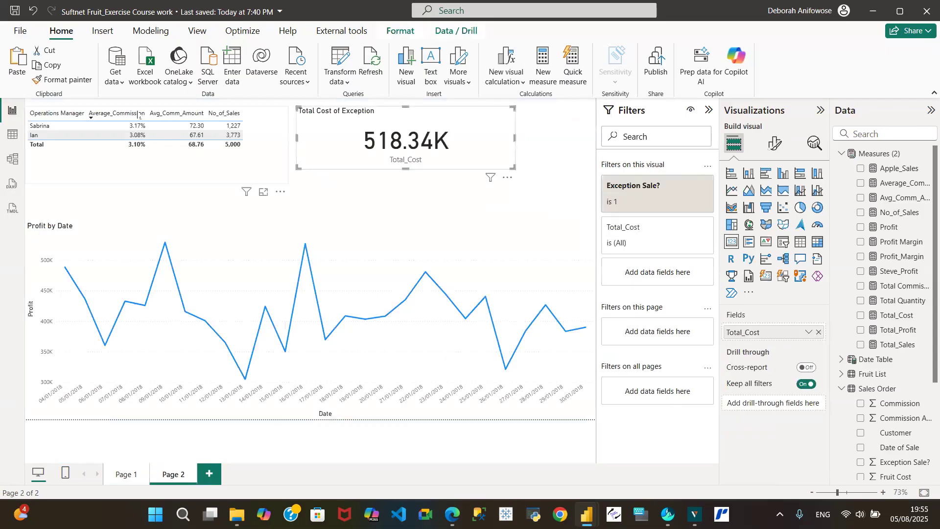
click(16, 58)
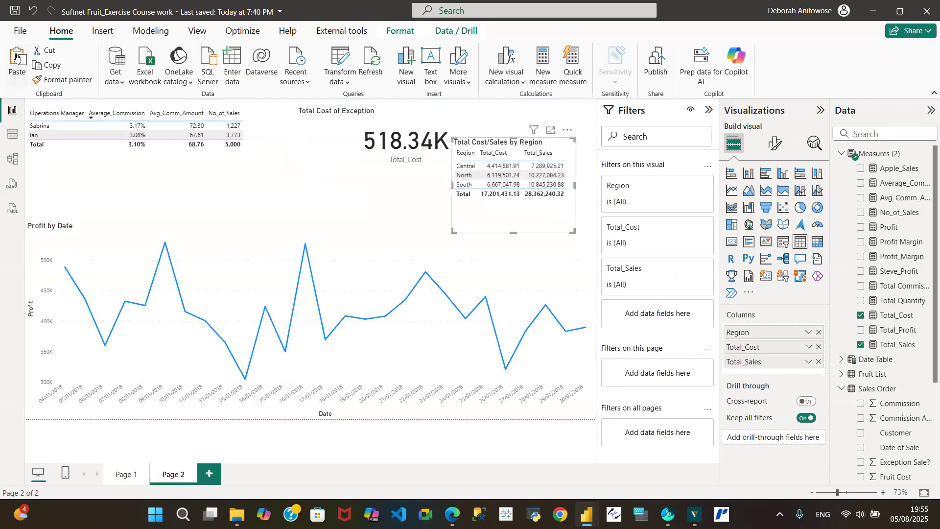
click(126, 475)
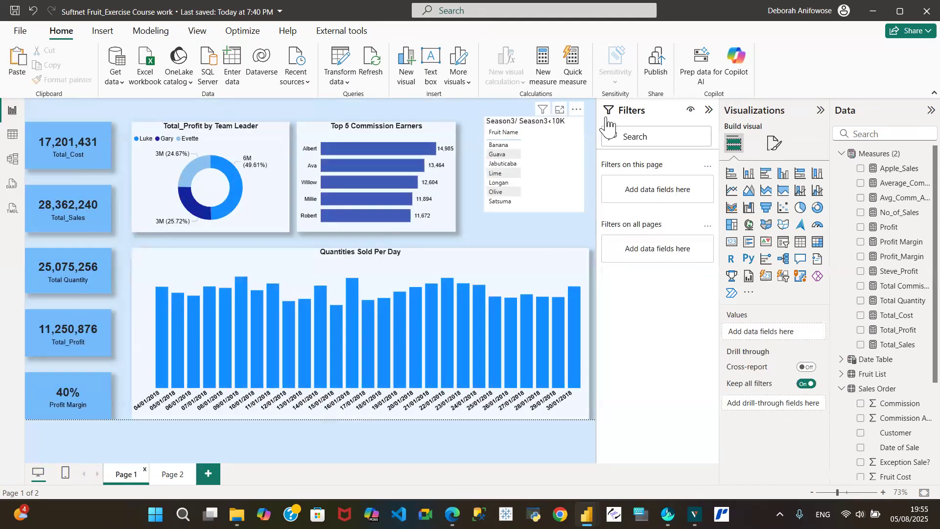
- Nudge the Season3 fruit table down, then make it taller and wider
mouse_move(563, 126)
mouse_down()
mouse_move(562, 144)
mouse_move(557, 130)
mouse_up()
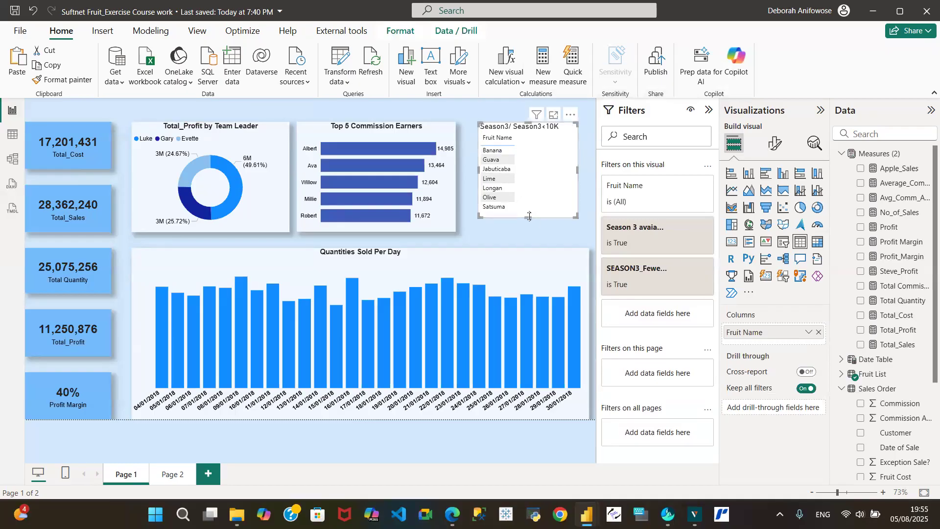
drag(528, 219, 529, 232)
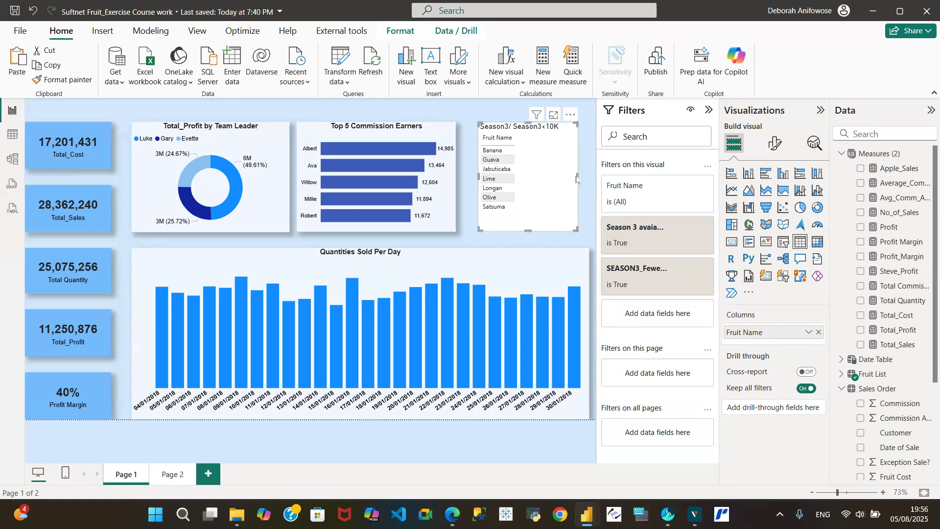
drag(577, 175, 590, 179)
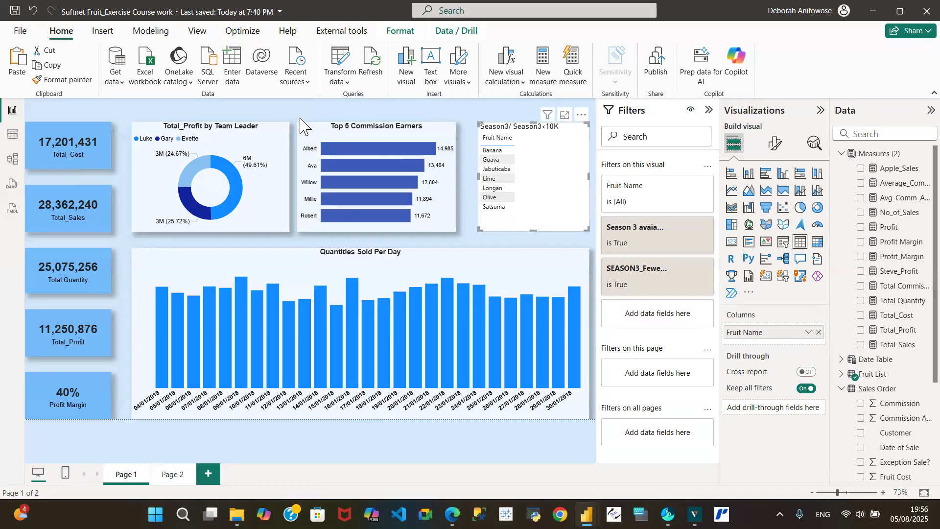
- Distribute the donut, Top 5 Commission Earners chart and fruit table horizontally
click(276, 143)
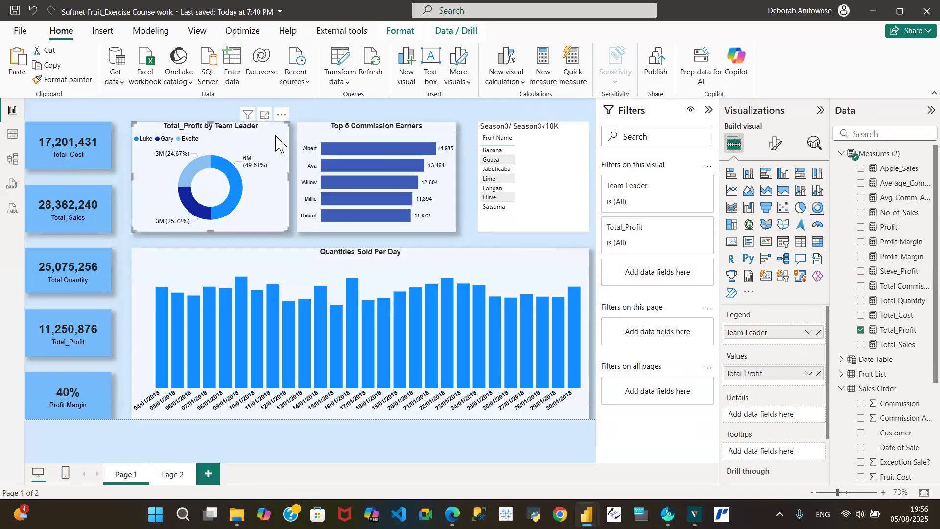
ctrl+click(428, 140)
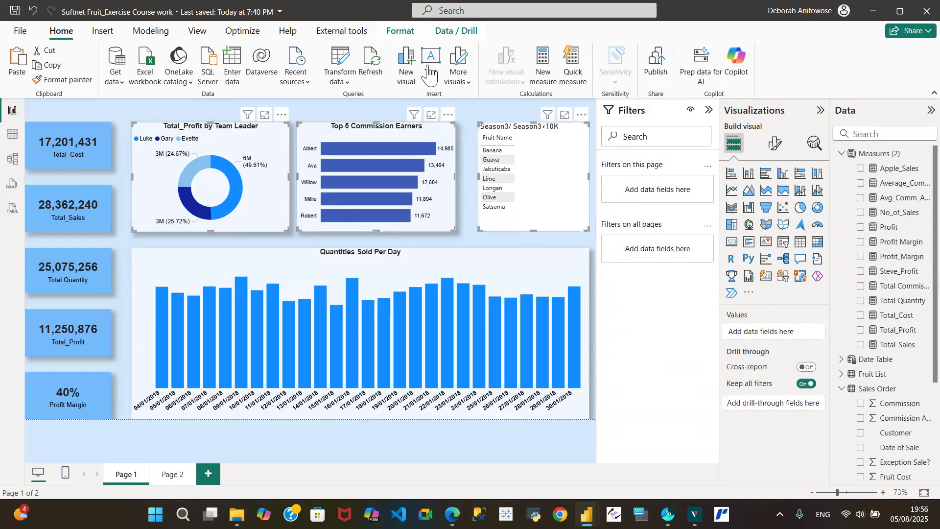
click(402, 32)
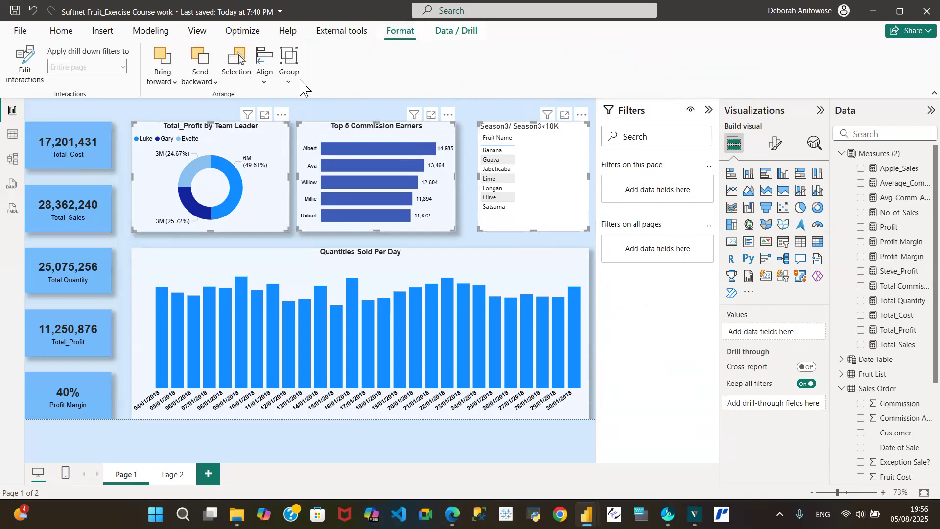
click(265, 84)
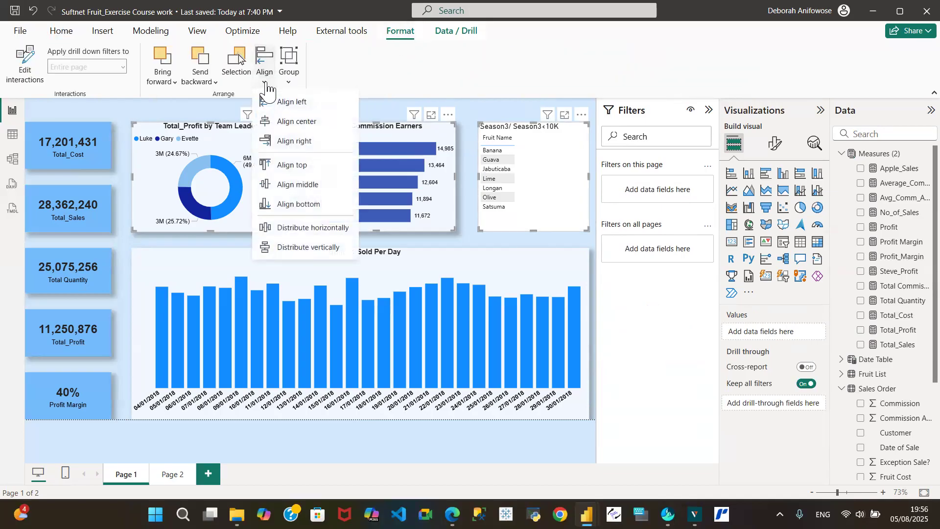
click(321, 230)
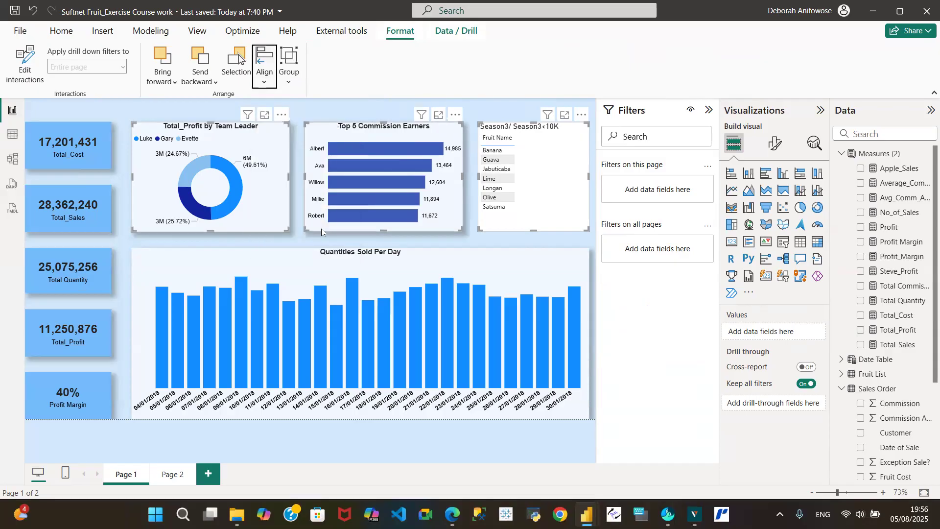
click(480, 112)
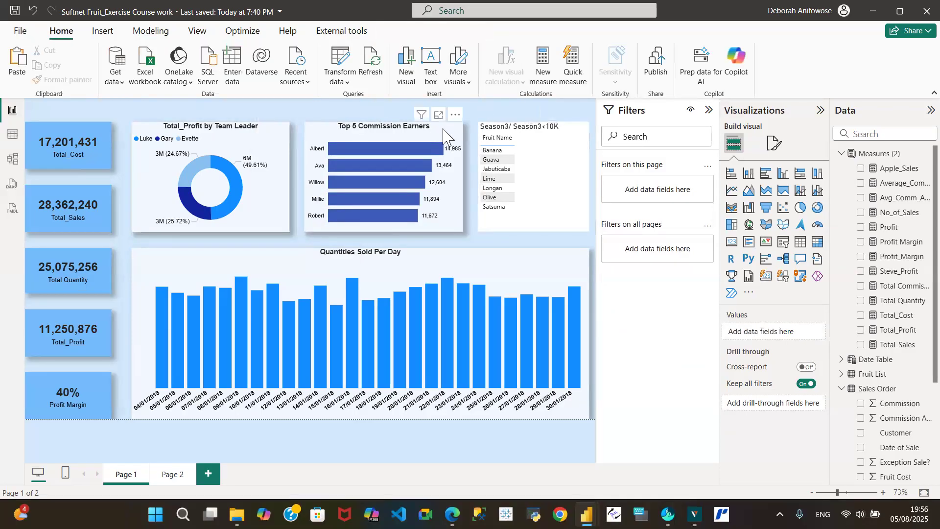
click(449, 139)
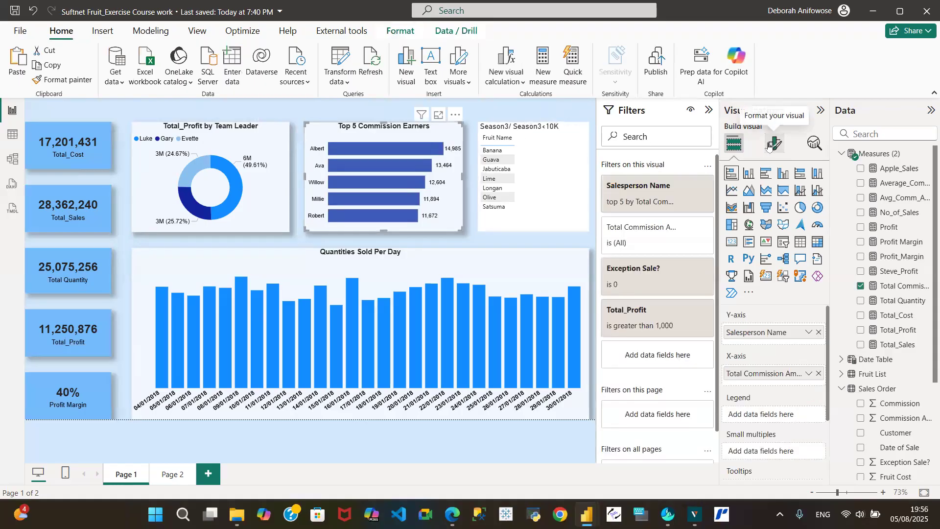
- Compare the Height and Width of the Top 5 chart, fruit table and donut, then save the report
click(769, 145)
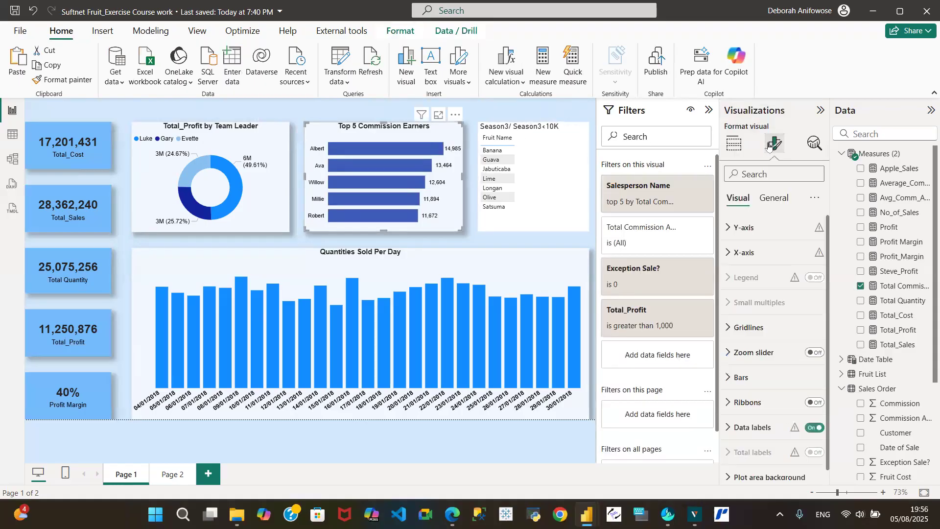
click(774, 201)
click(729, 228)
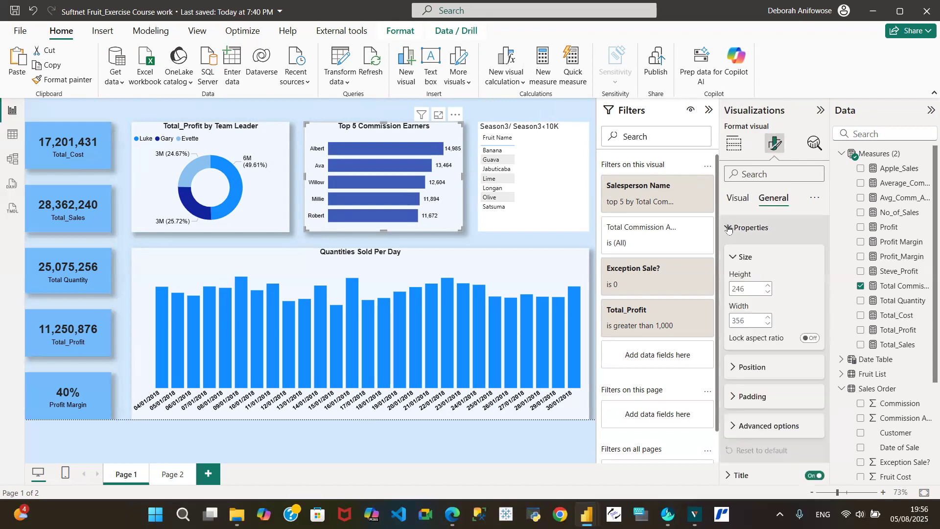
click(571, 135)
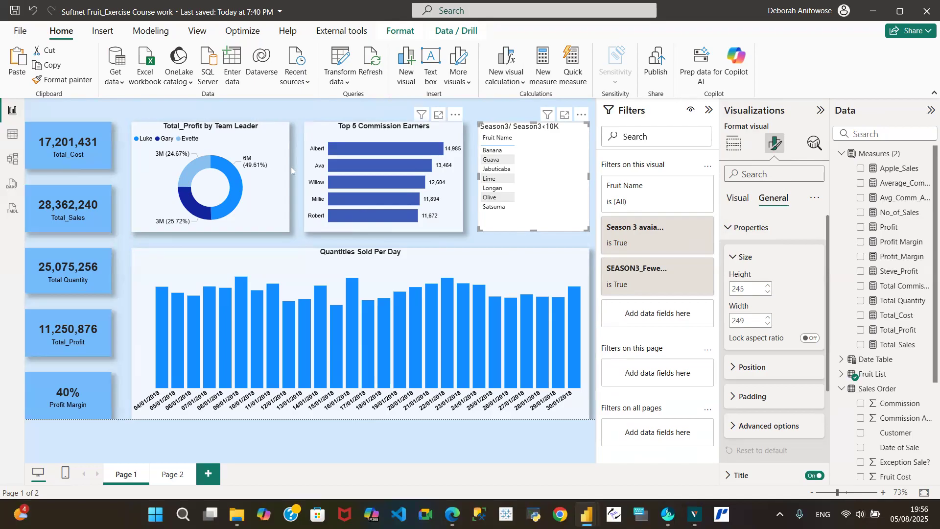
click(267, 135)
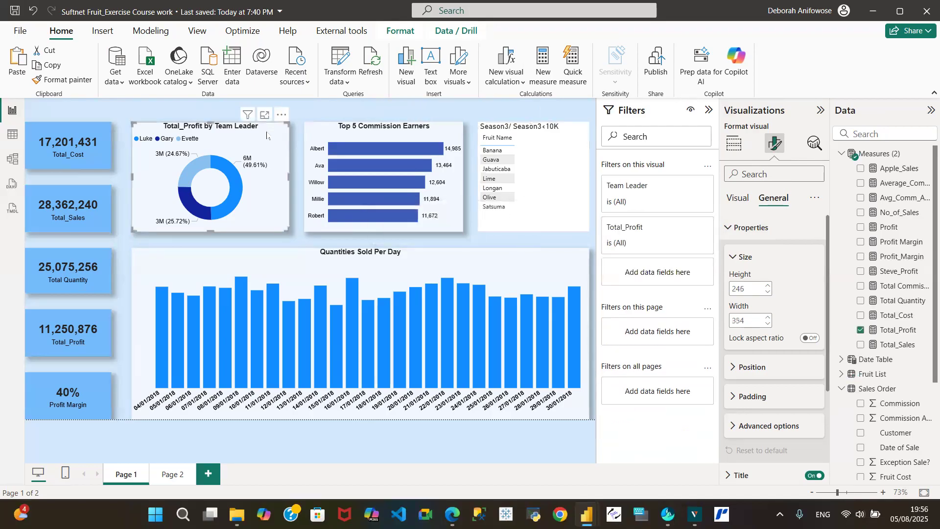
click(334, 130)
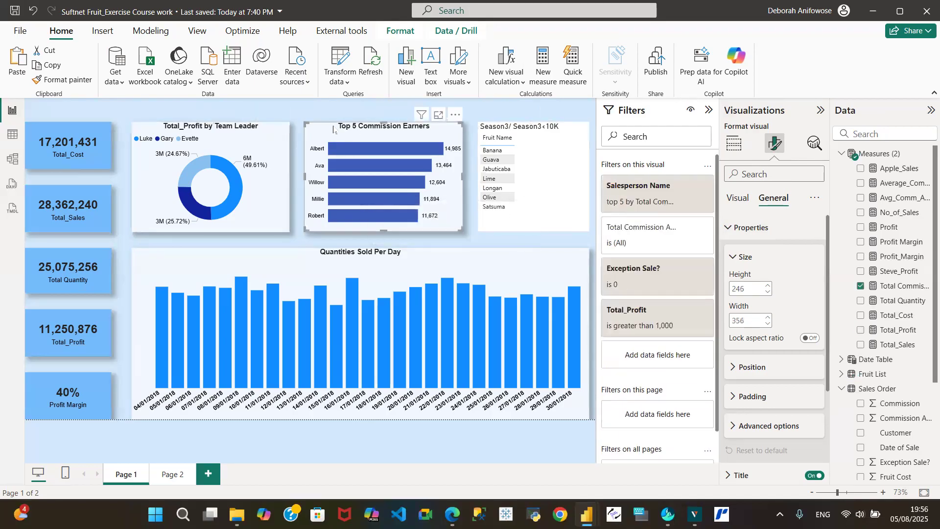
click(570, 138)
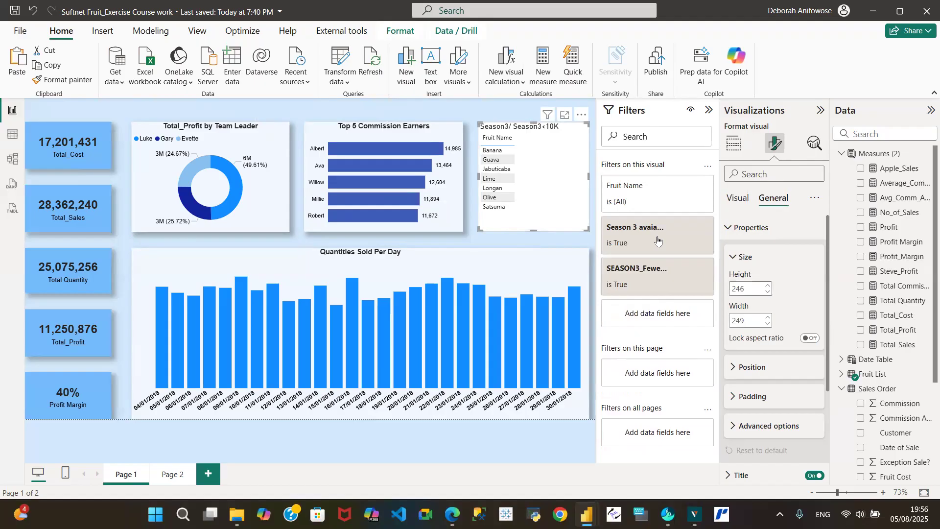
click(439, 116)
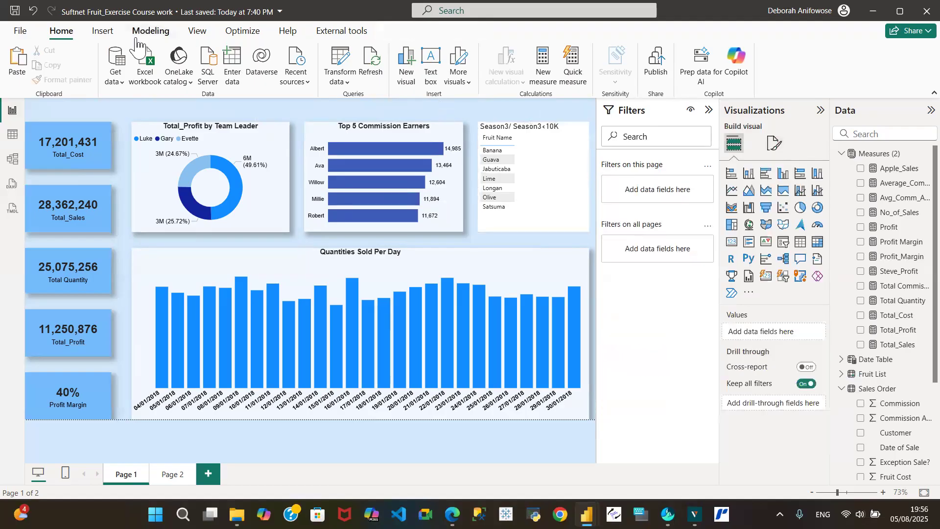
click(14, 11)
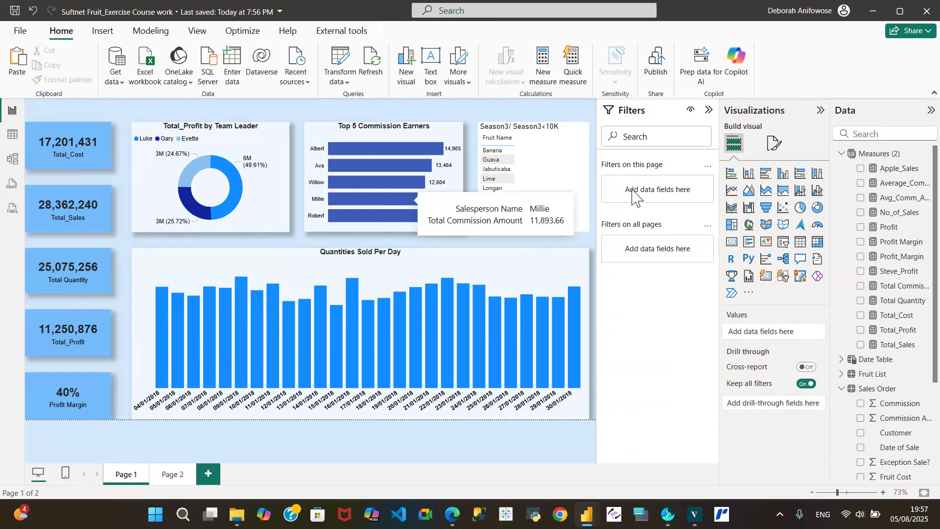
- Use Format painter to copy the donut chart's formatting onto the Season3 fruit table
click(585, 228)
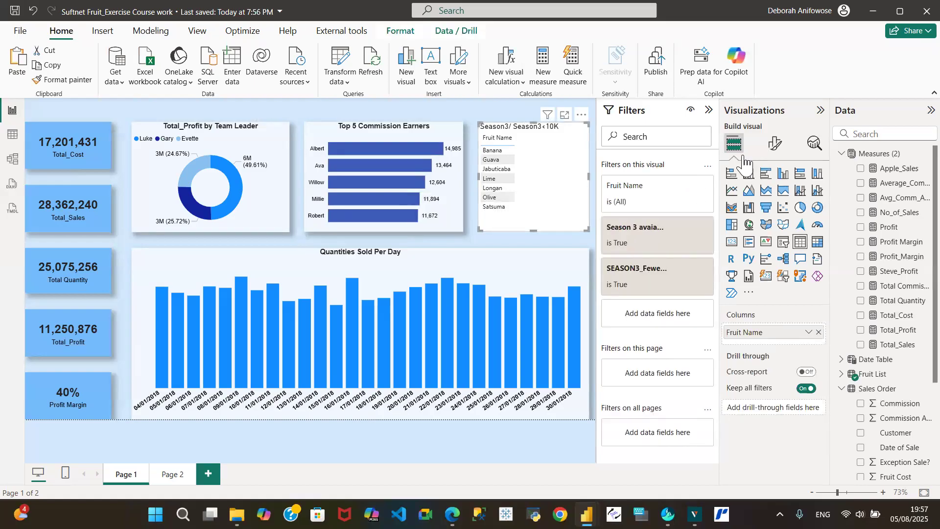
click(772, 145)
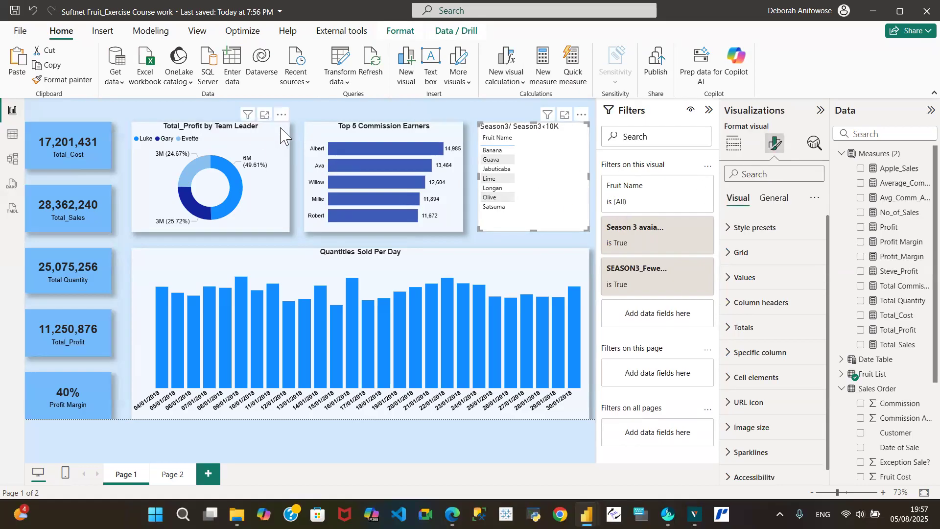
click(147, 127)
click(74, 80)
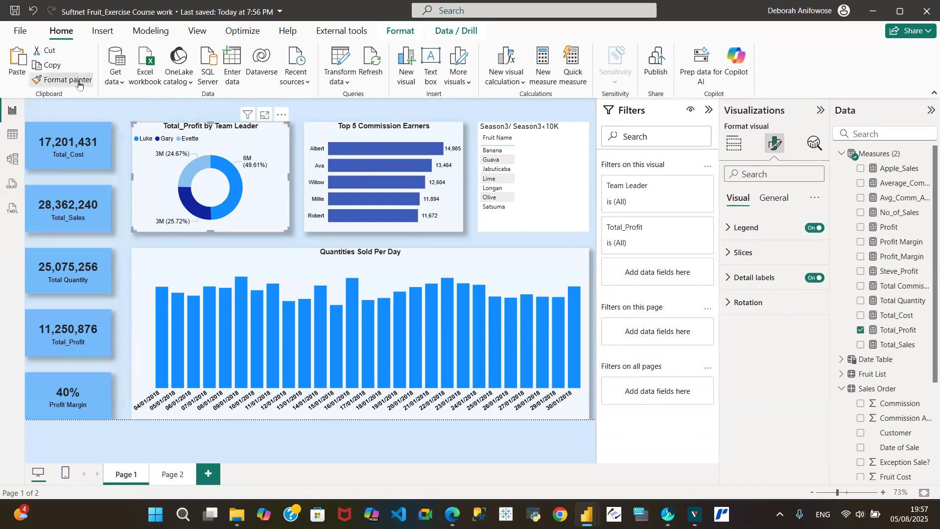
click(535, 163)
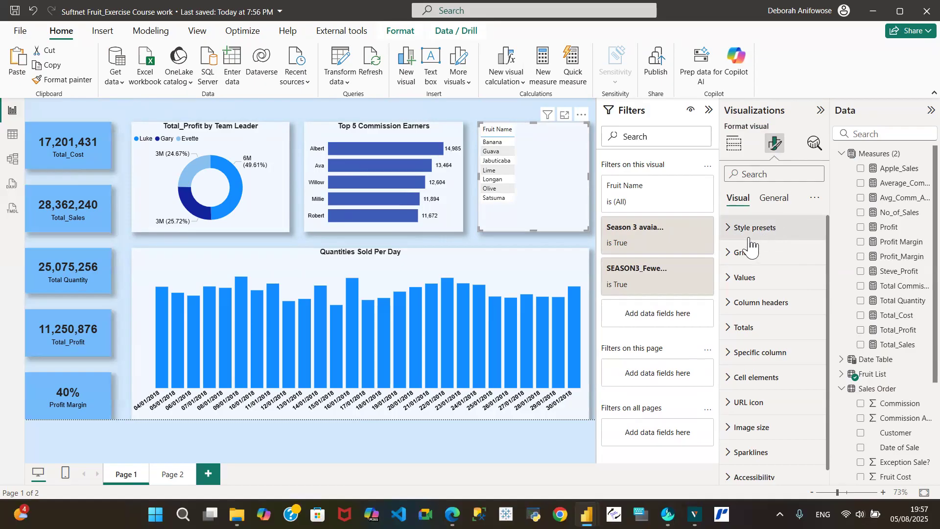
- Set the fruit table's values font to Arial
click(731, 283)
click(779, 340)
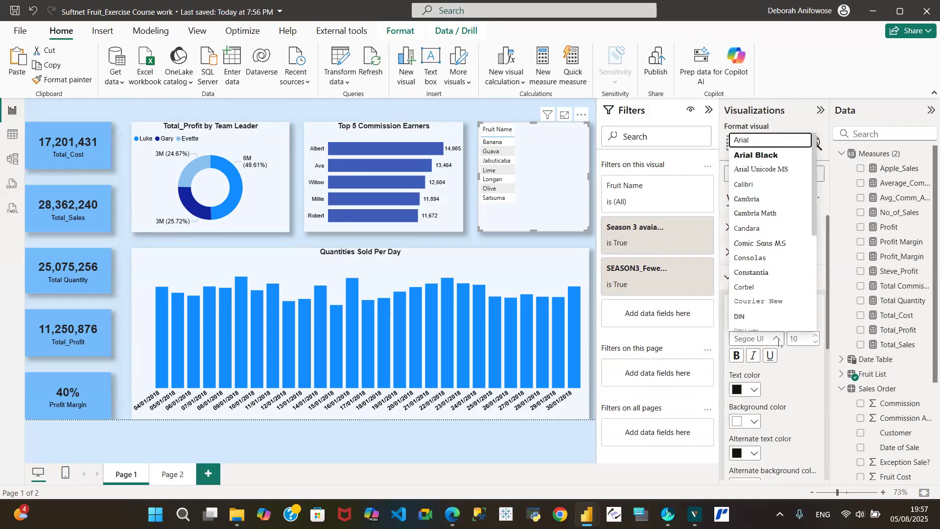
click(787, 141)
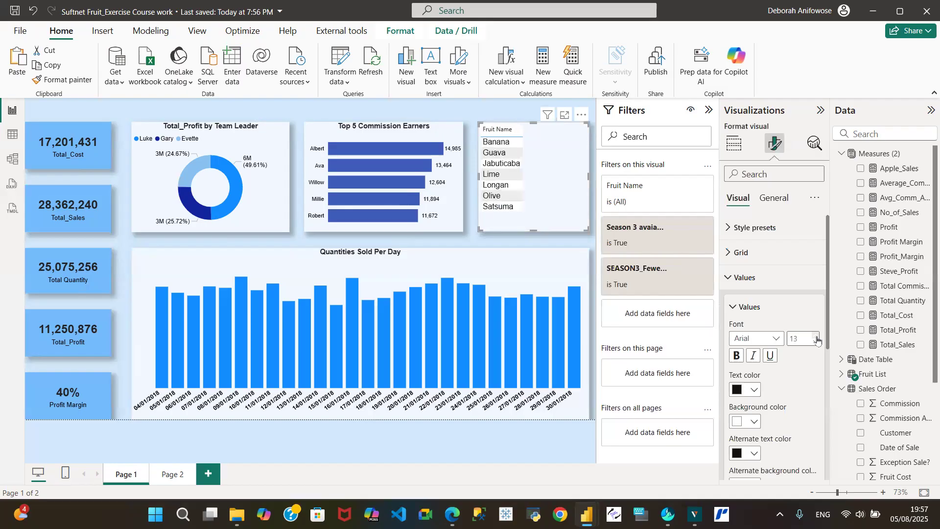
click(731, 277)
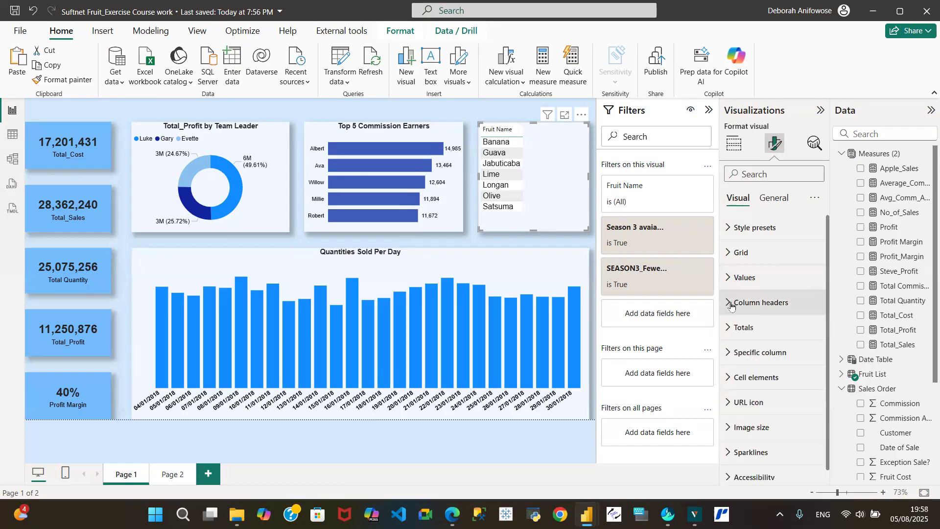
- Set the fruit table's column header font to Arial
click(731, 304)
click(778, 364)
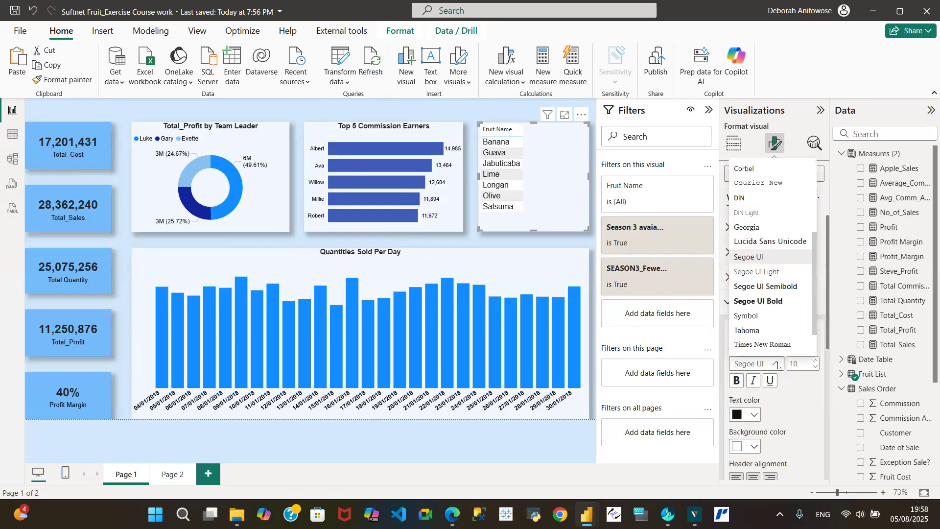
scroll(772, 216, up, 5)
click(774, 166)
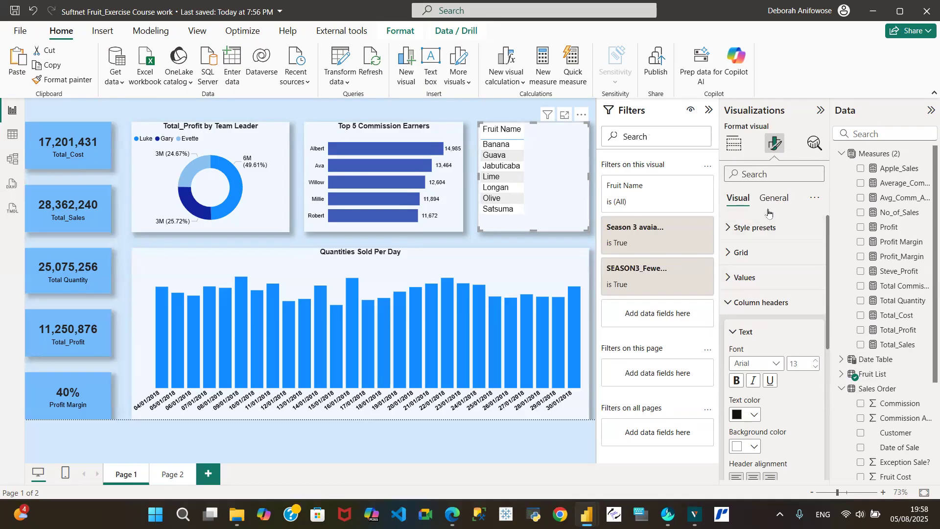
- Turn on the Season3 fruit table's title and save the report
click(730, 298)
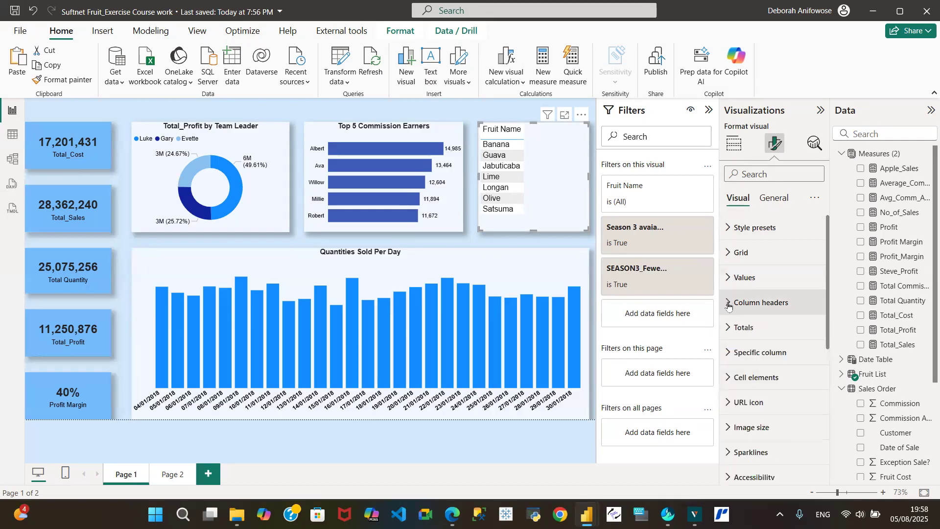
click(775, 197)
click(816, 253)
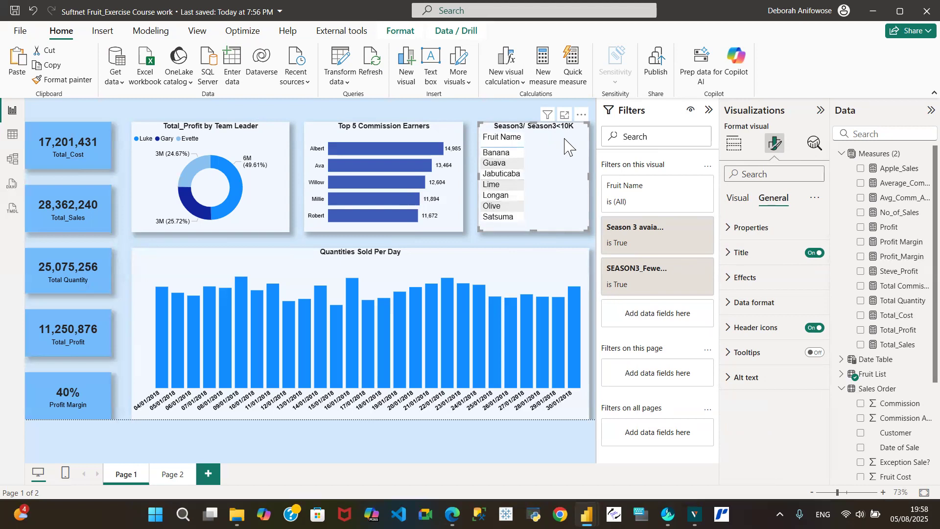
click(15, 11)
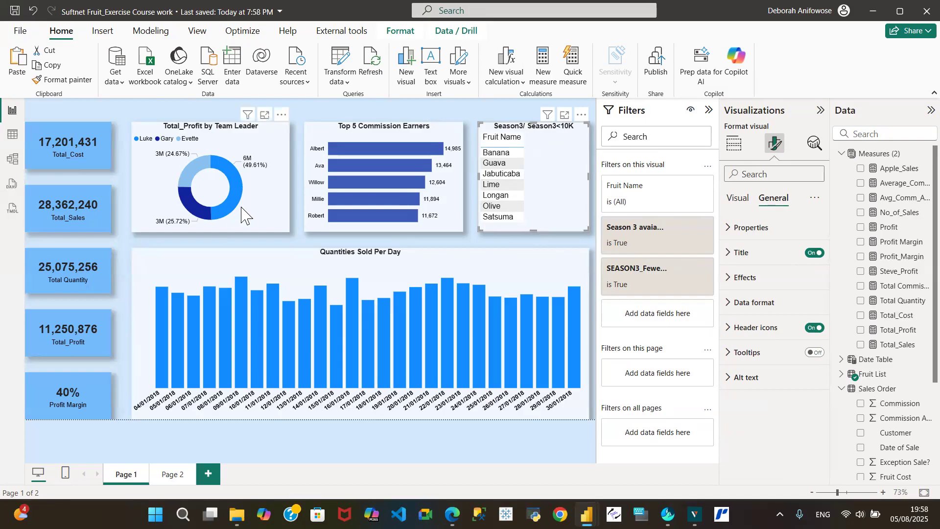
click(544, 277)
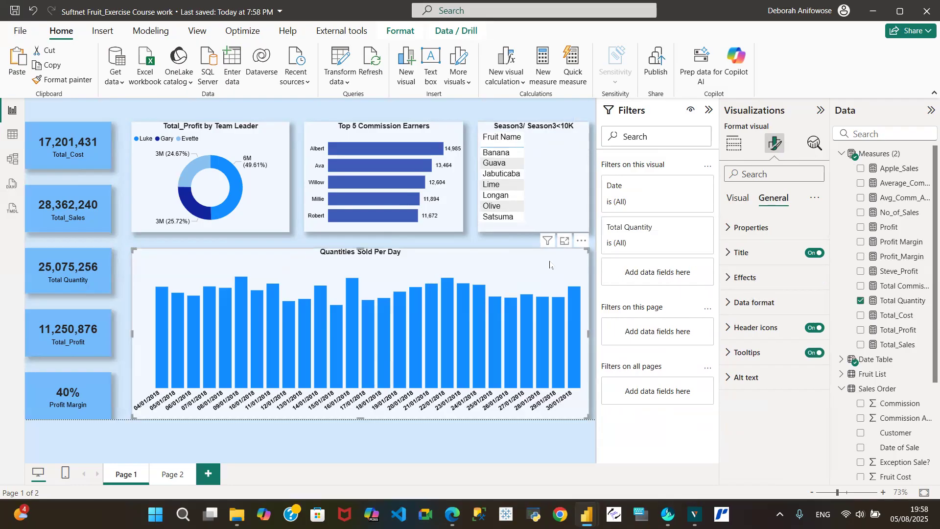
- Colour the Quantities Sold Per Day columns navy #073D70 using the custom colour picker
click(732, 201)
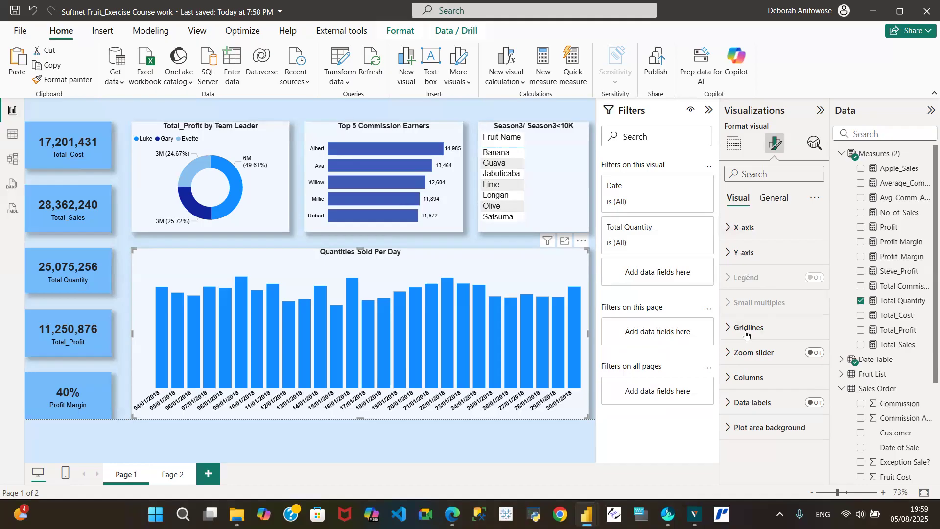
click(730, 377)
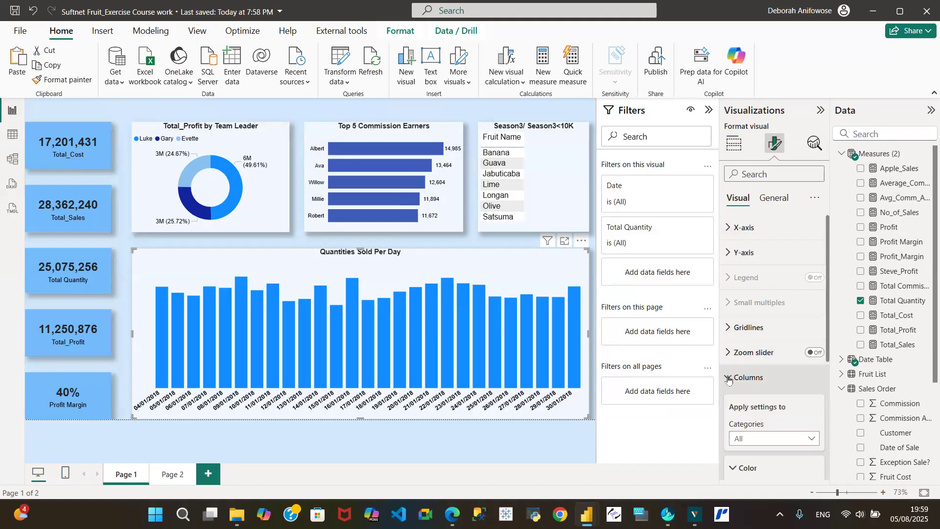
drag(828, 312, 828, 384)
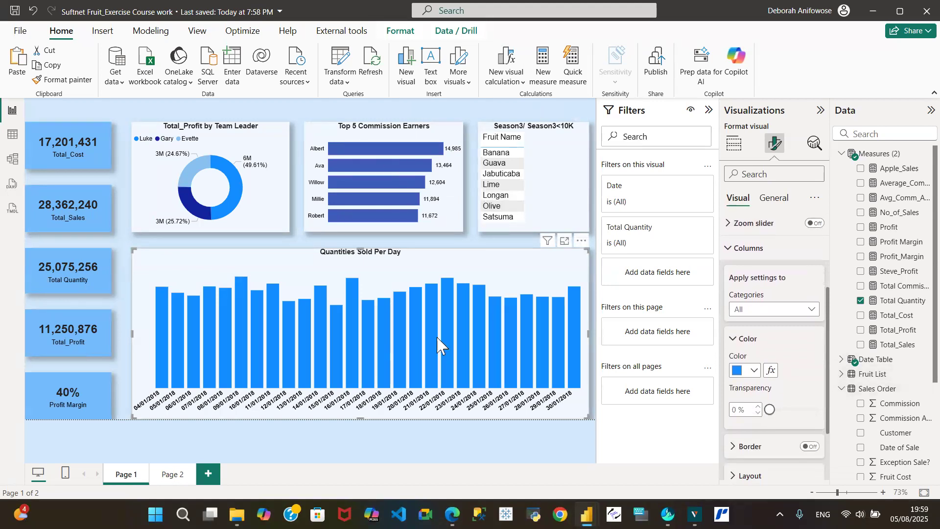
click(755, 372)
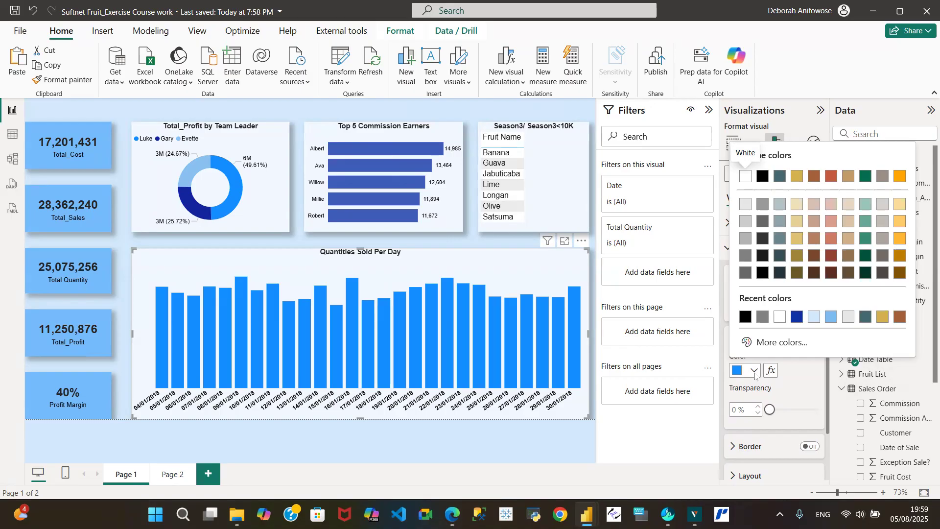
click(777, 342)
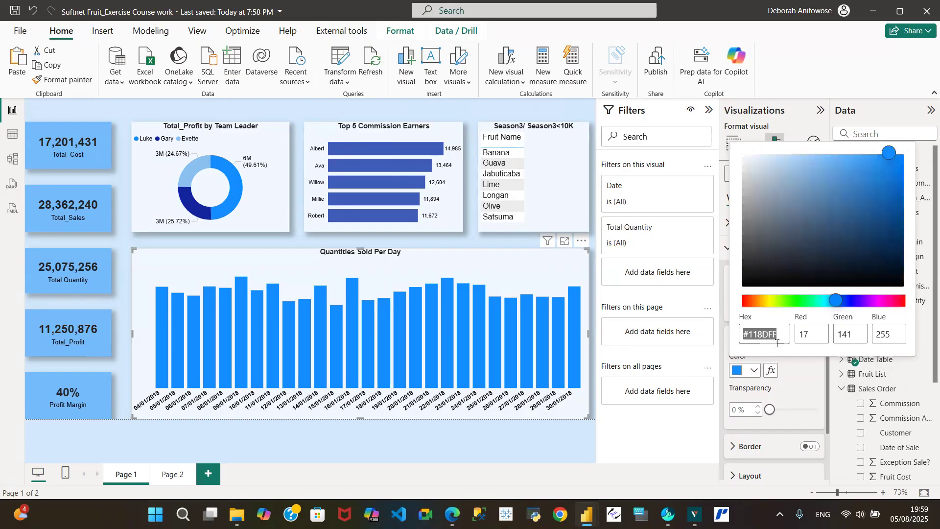
click(818, 250)
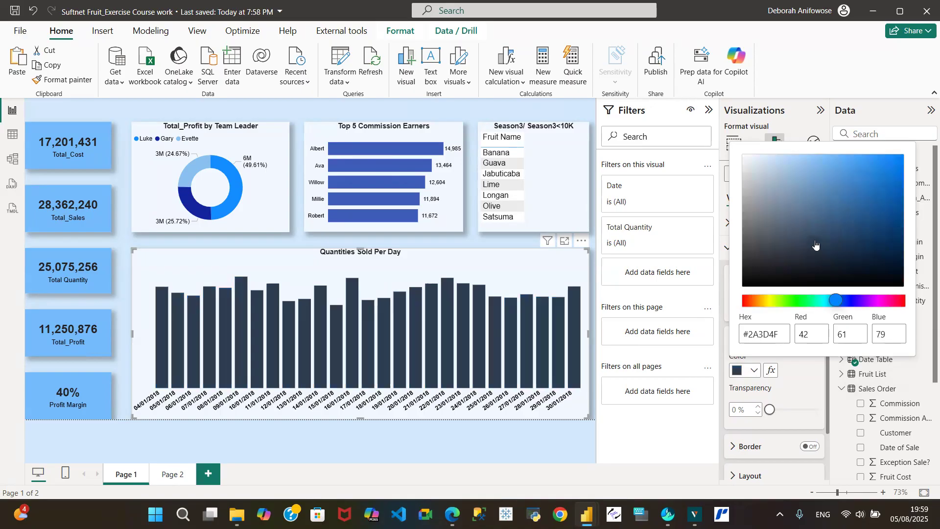
click(784, 215)
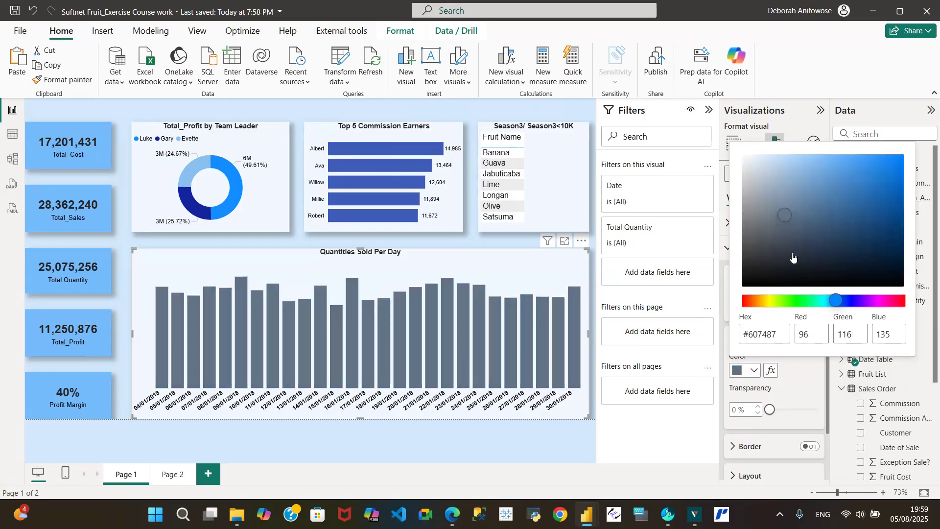
click(886, 253)
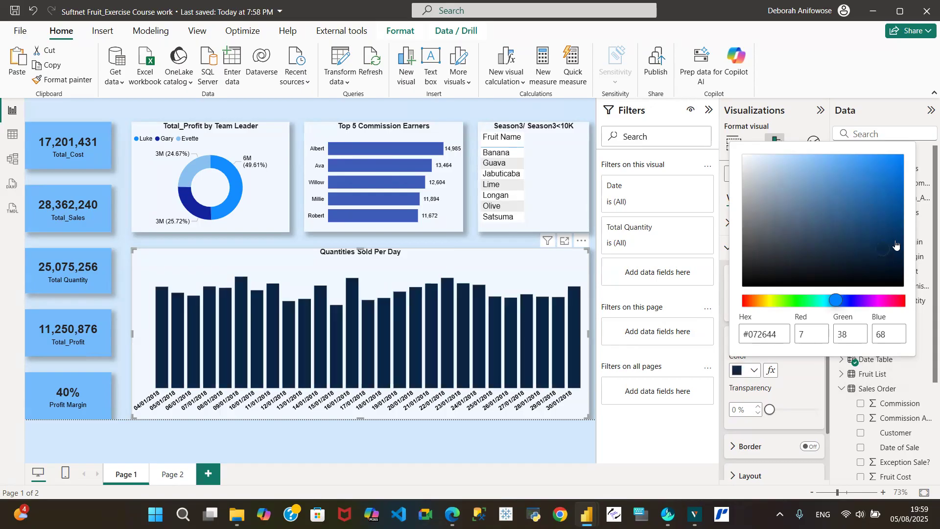
click(893, 234)
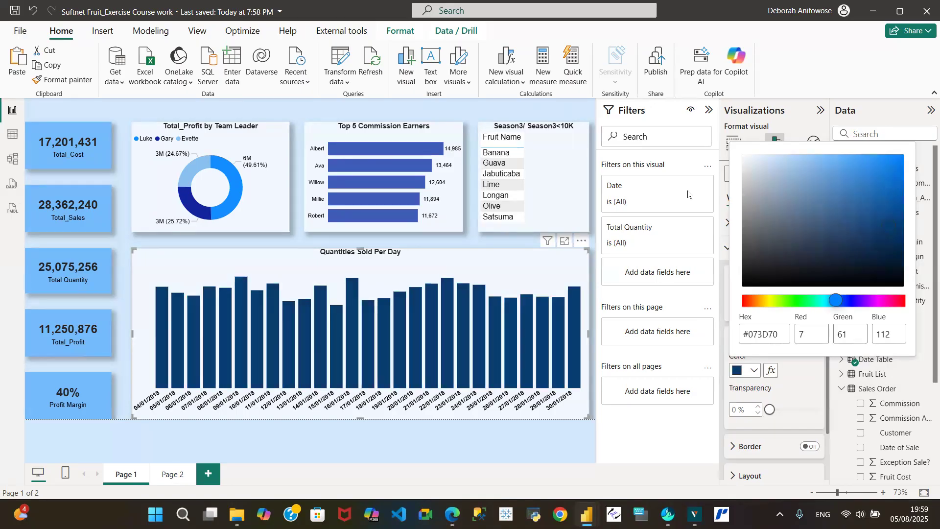
click(287, 115)
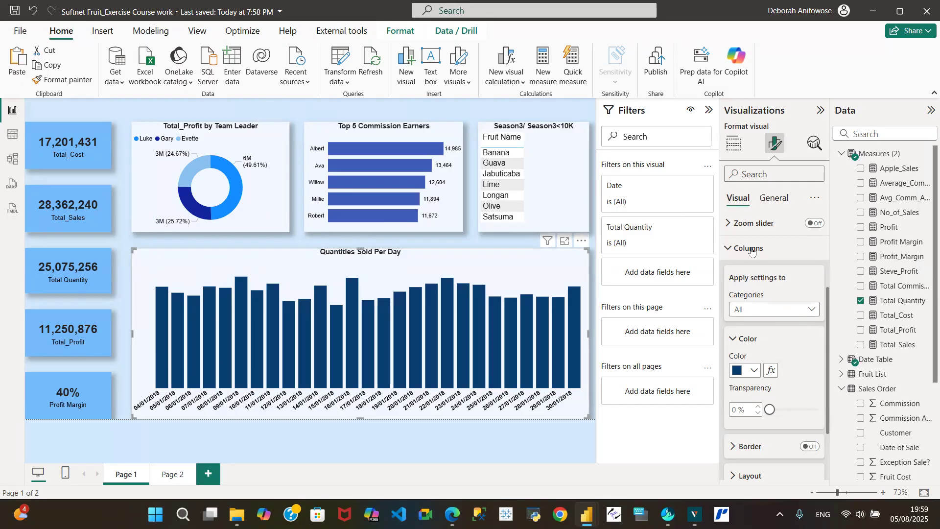
- Give the Quantities Sold Per Day chart title a navy background
click(767, 198)
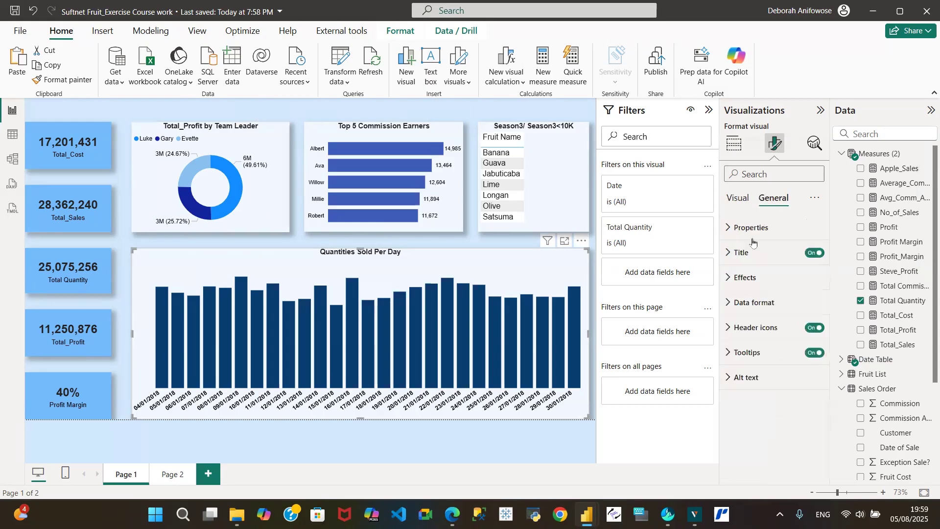
click(728, 260)
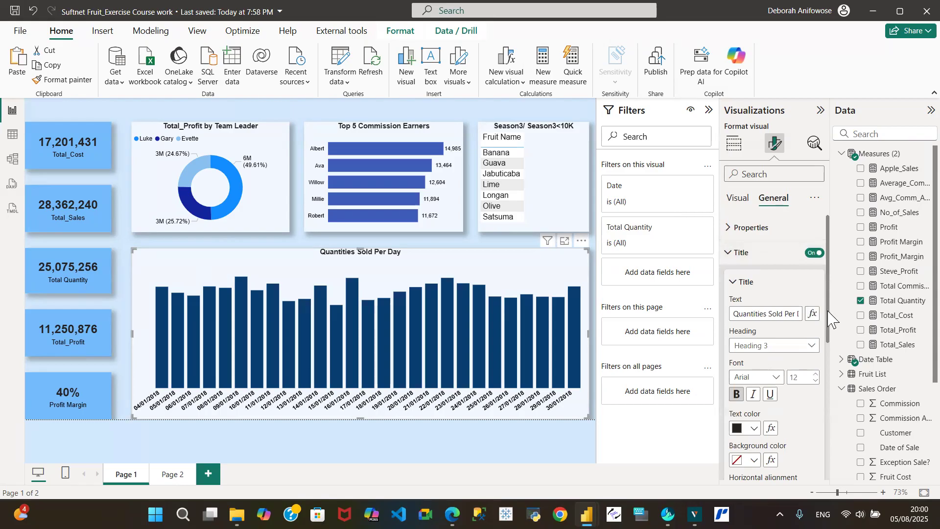
drag(829, 313, 836, 366)
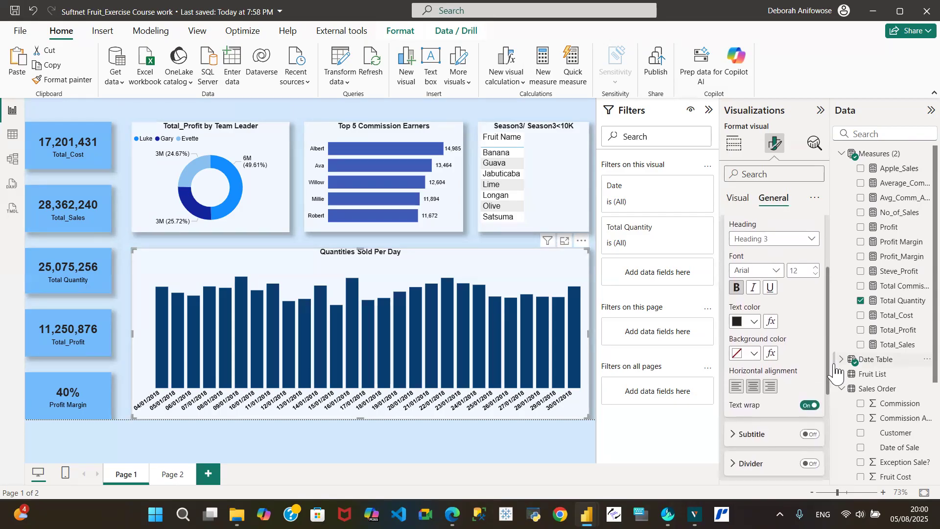
click(754, 354)
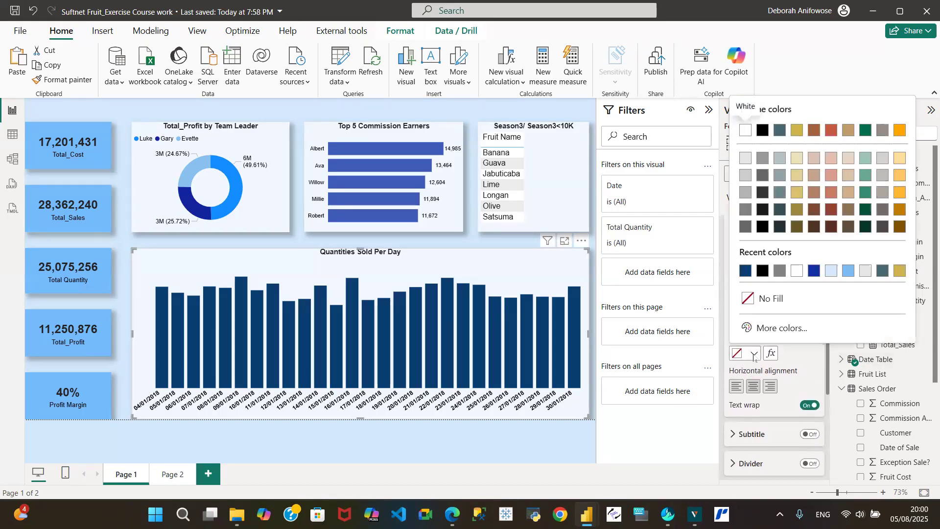
click(780, 271)
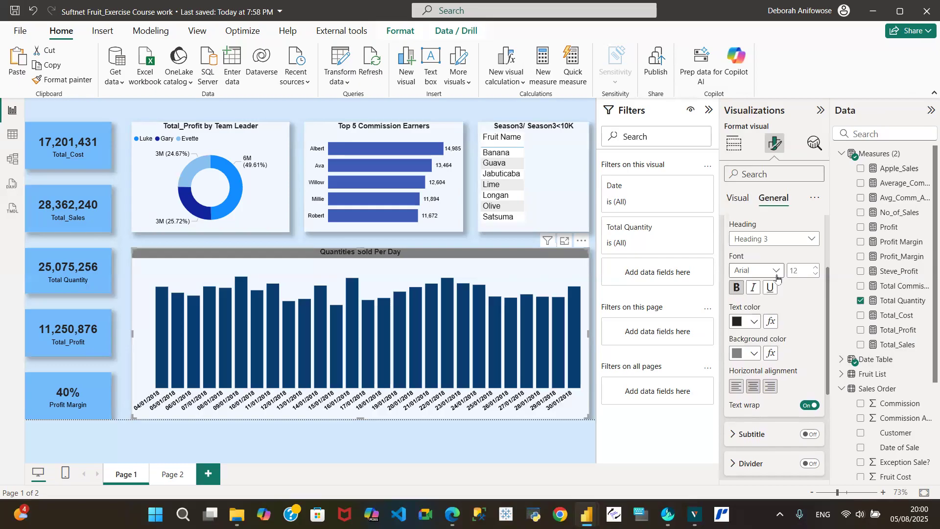
click(754, 355)
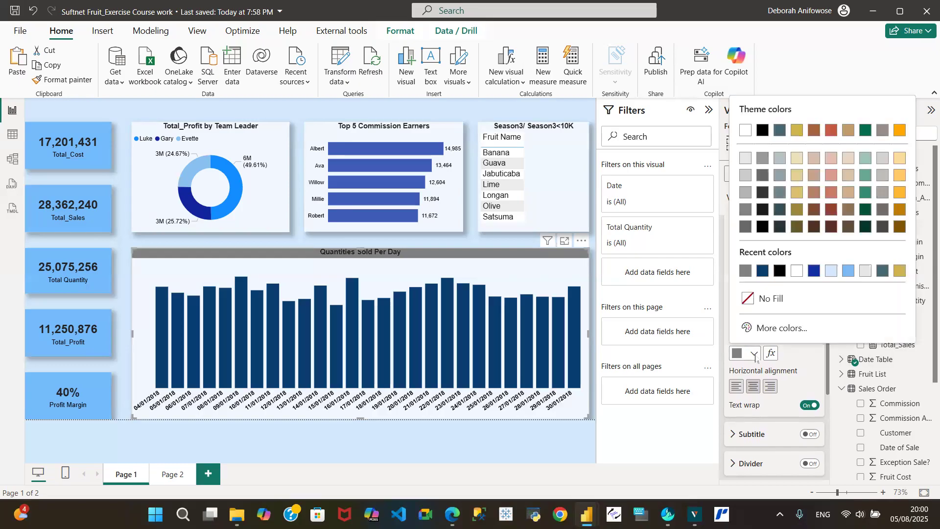
click(763, 272)
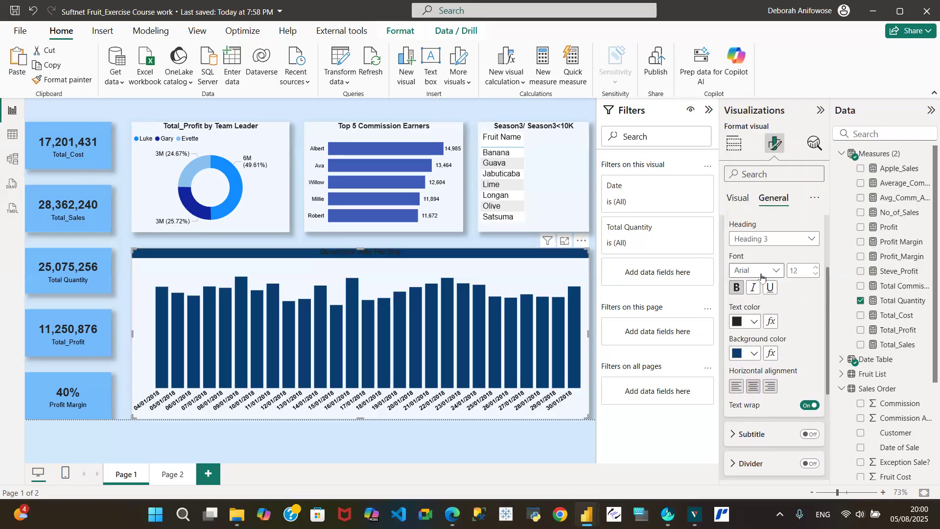
- Make the chart title text white and save the report
click(754, 322)
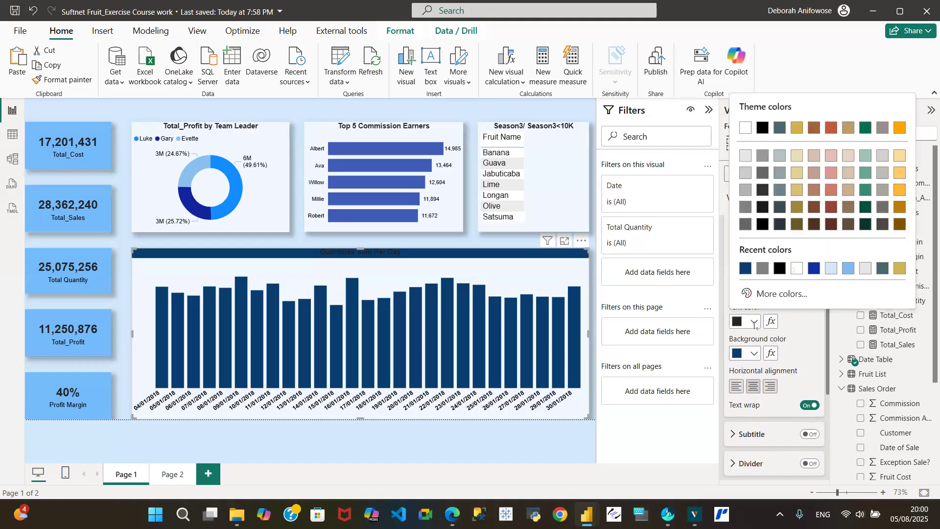
click(797, 268)
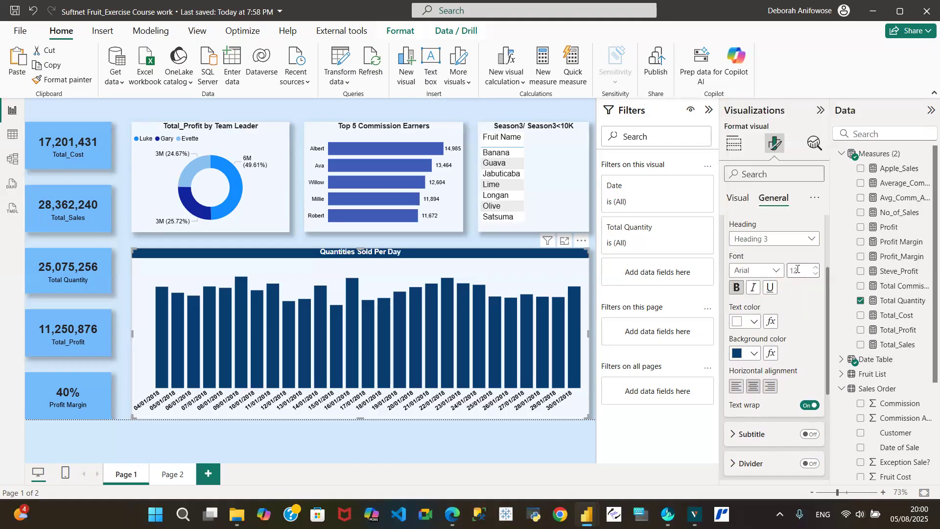
click(252, 246)
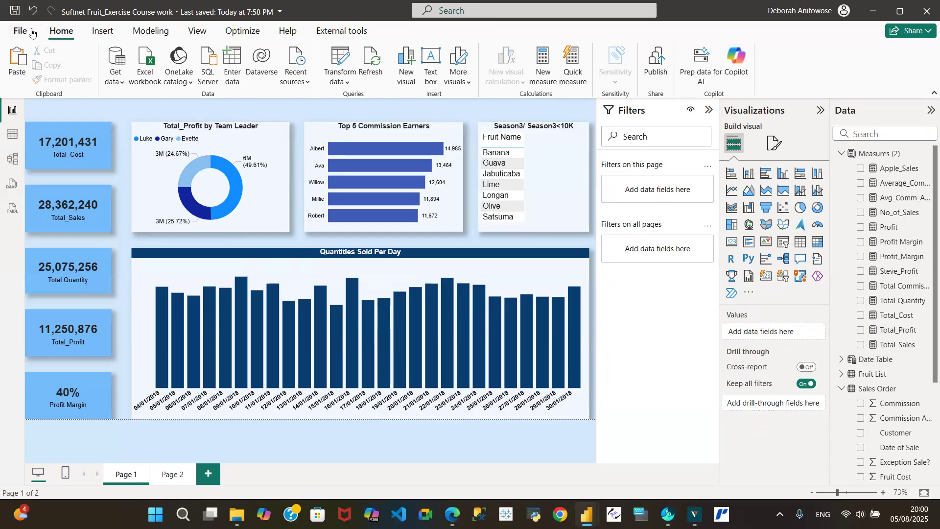
click(14, 13)
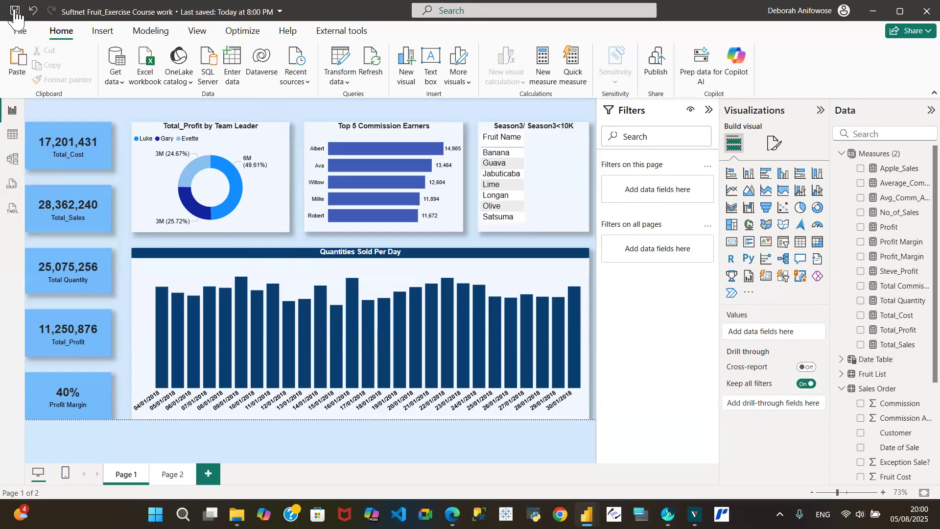